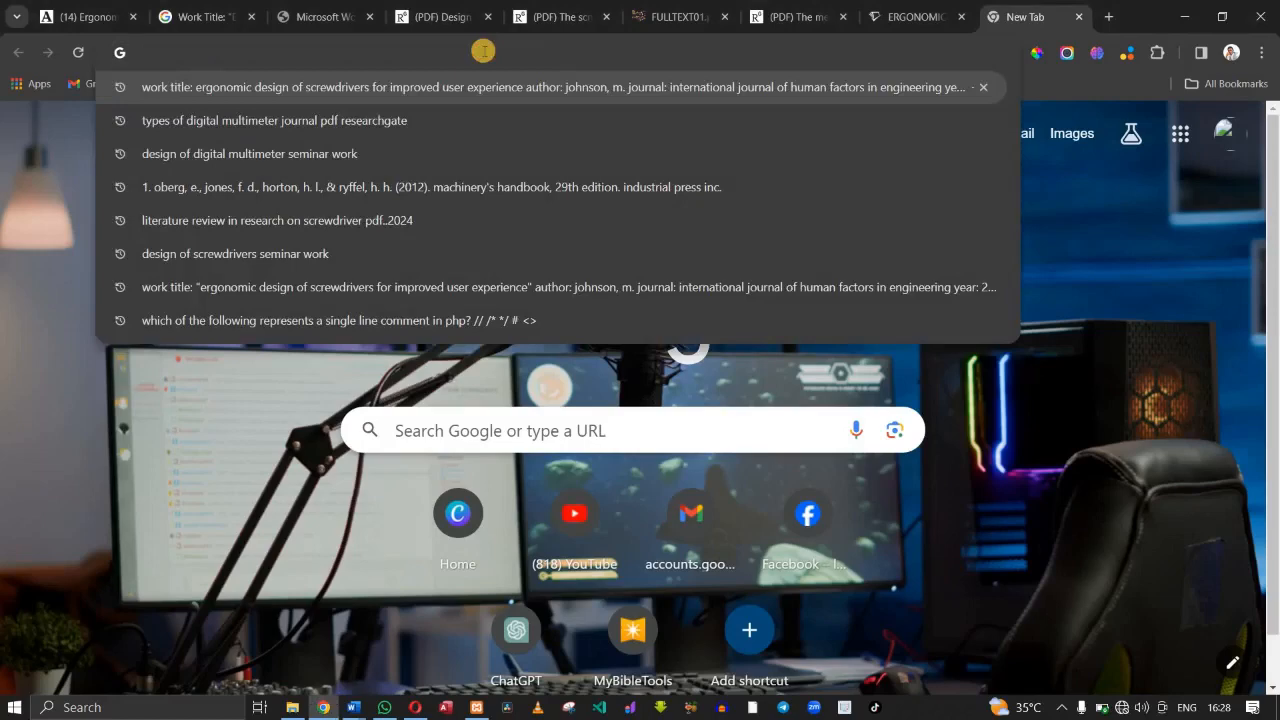
Check the status of the Apache and MySQL modules in the XAMPP Control Panel, then return to the browser.
text(l)
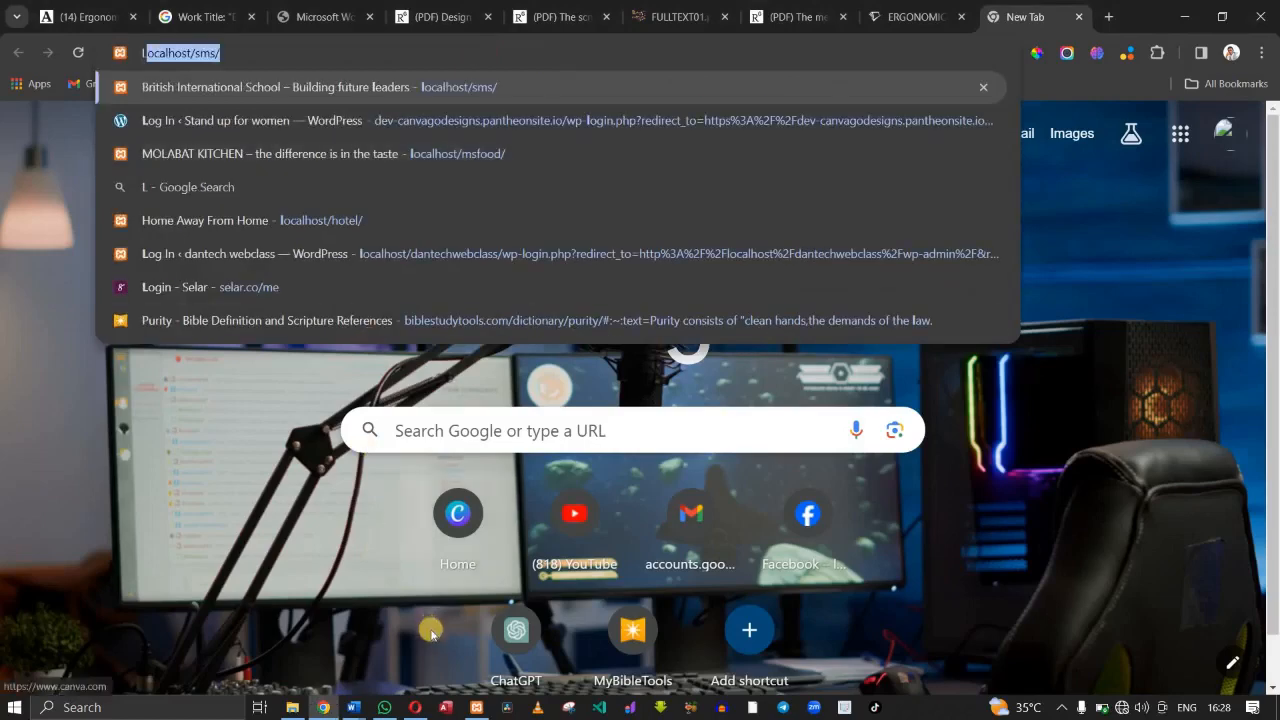
click(478, 708)
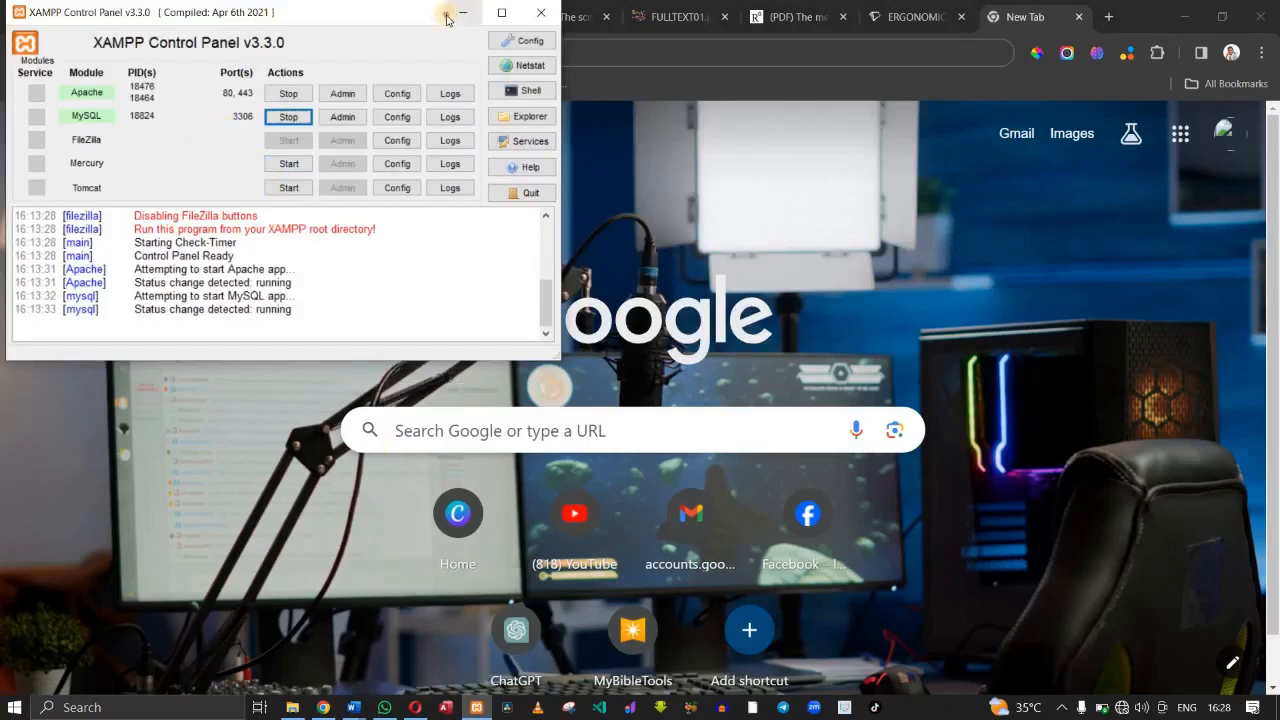
click(452, 14)
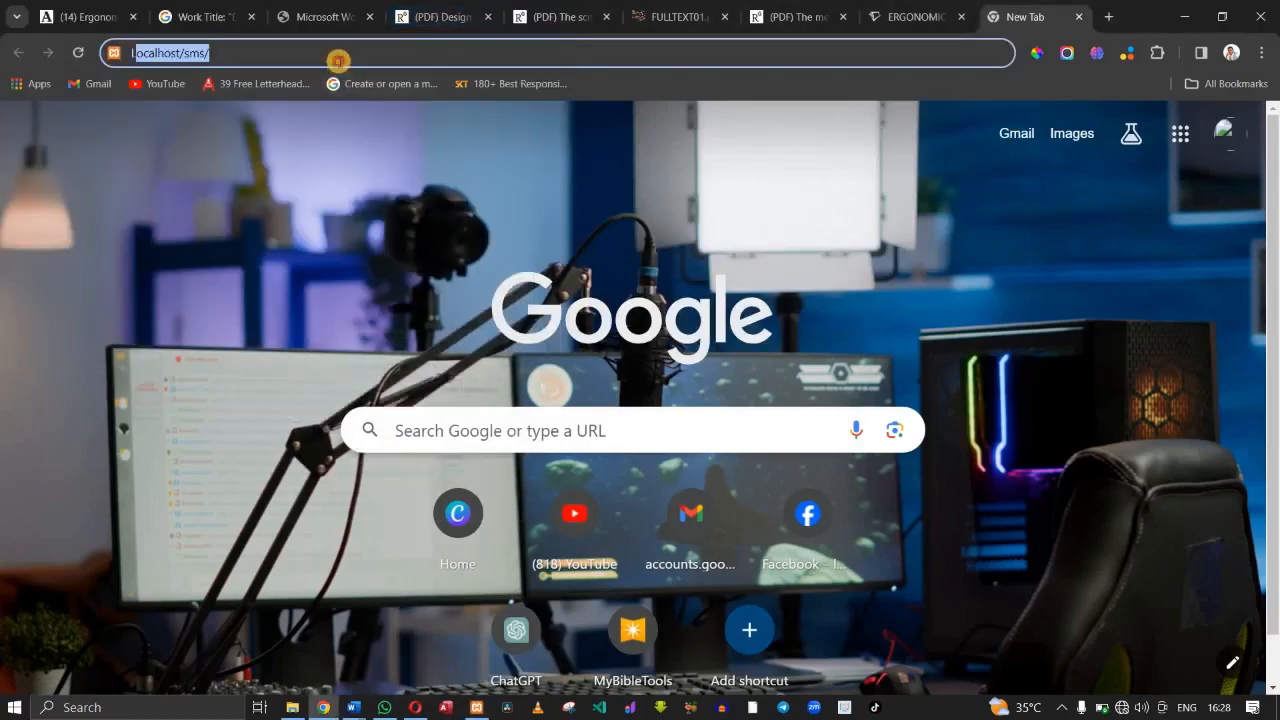
Open the local site at localhost/dantechwebclass/ in the current browser tab.
click(338, 58)
key(BackSpace)
key(BackSpace)
key(BackSpace)
key(BackSpace)
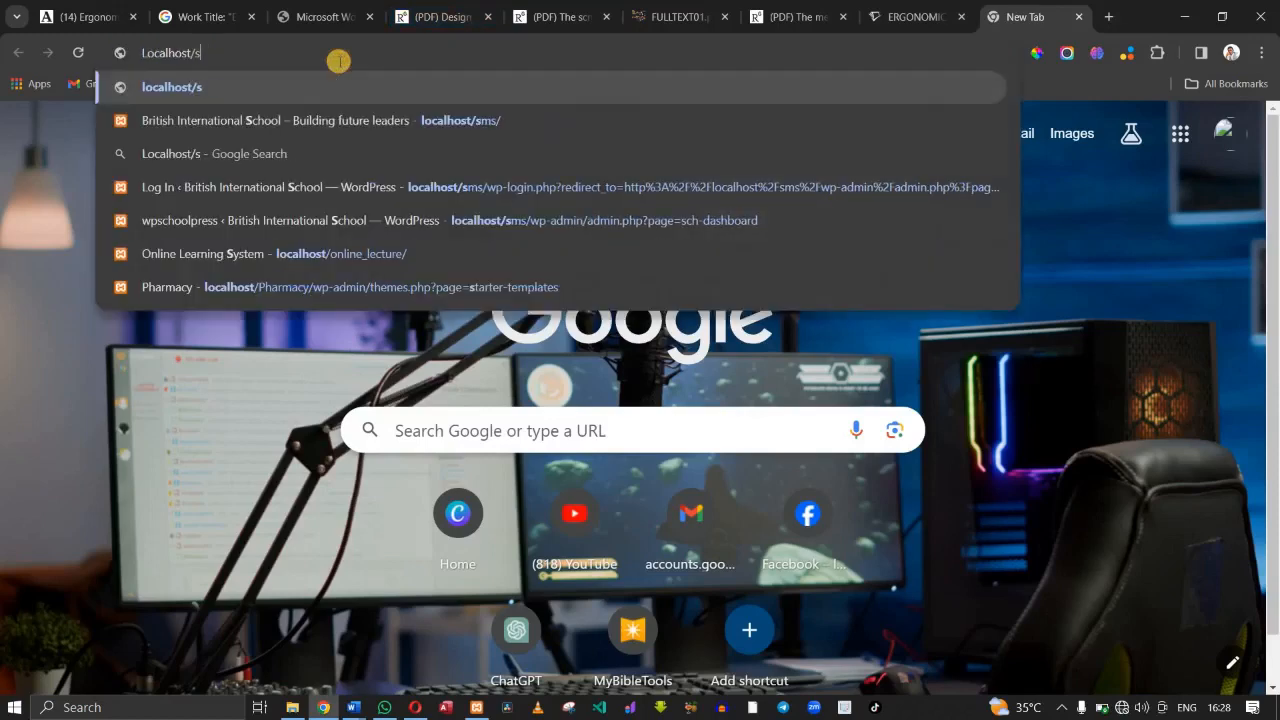
text(D)
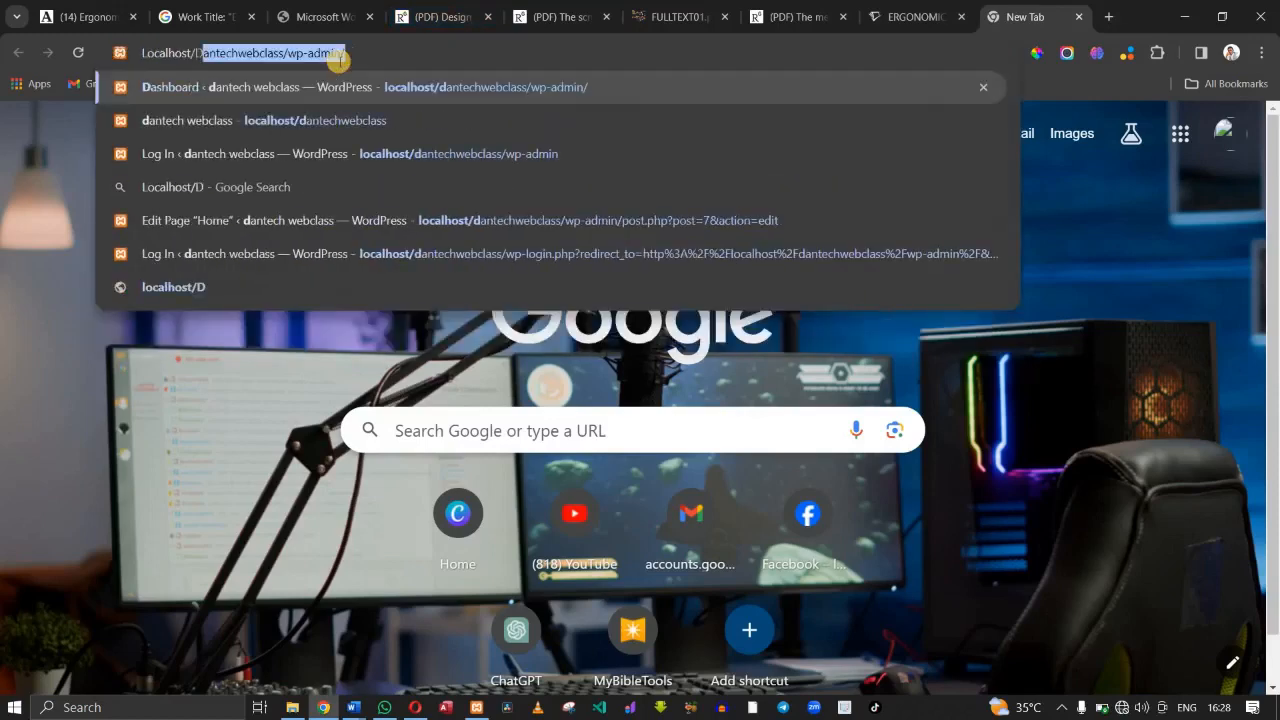
click(368, 52)
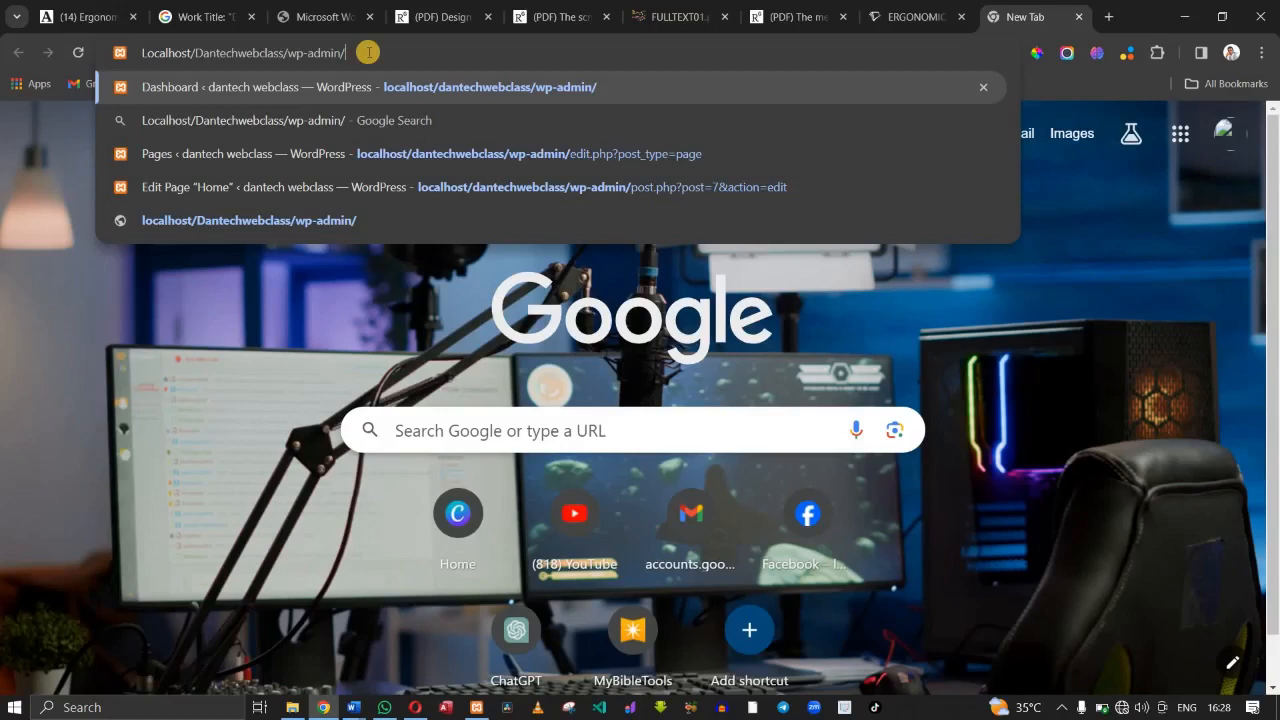
key(BackSpace)
key(BackSpace)
key(BackSpace)
key(BackSpace)
key(BackSpace)
key(BackSpace)
key(BackSpace)
key(BackSpace)
key(BackSpace)
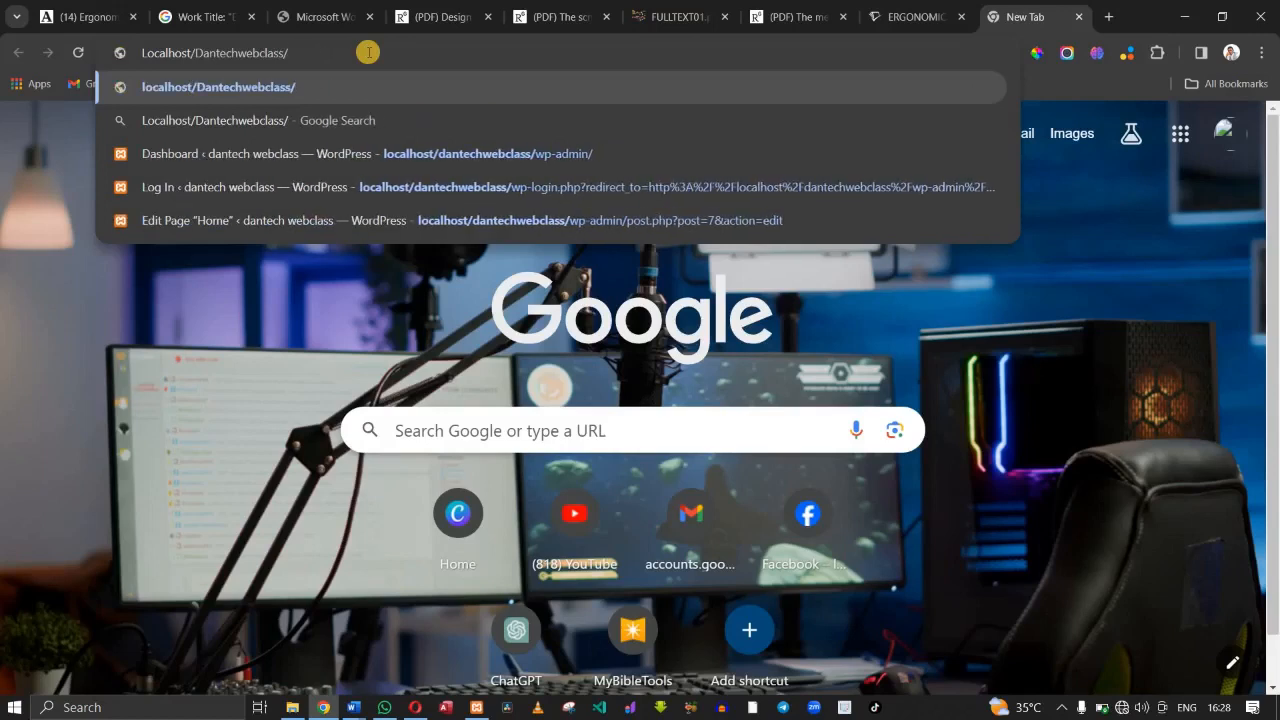
click(205, 58)
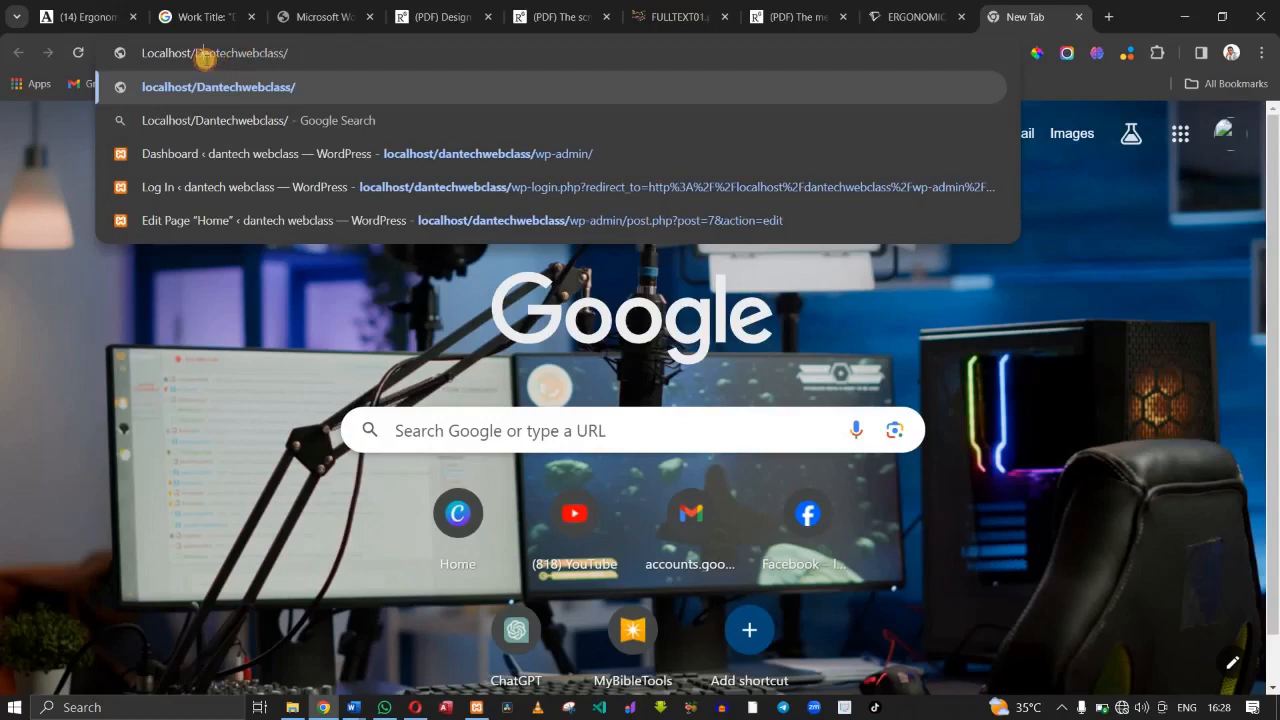
key(BackSpace)
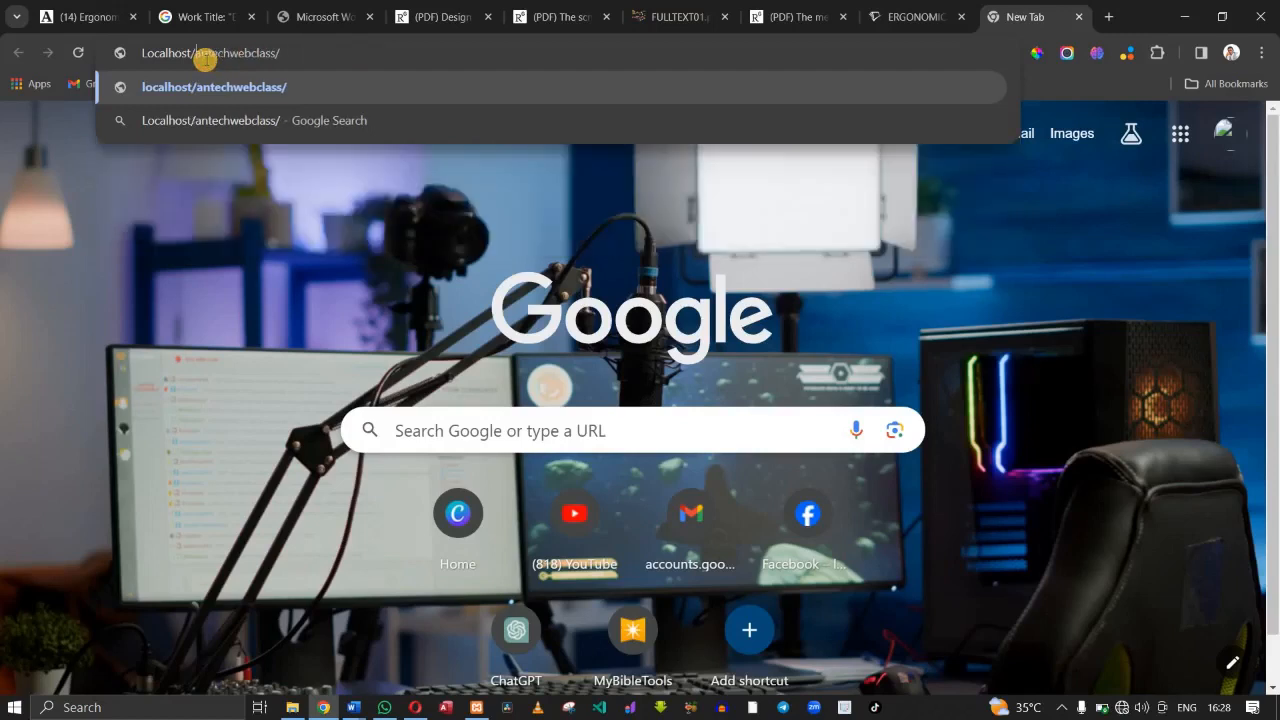
text(D)
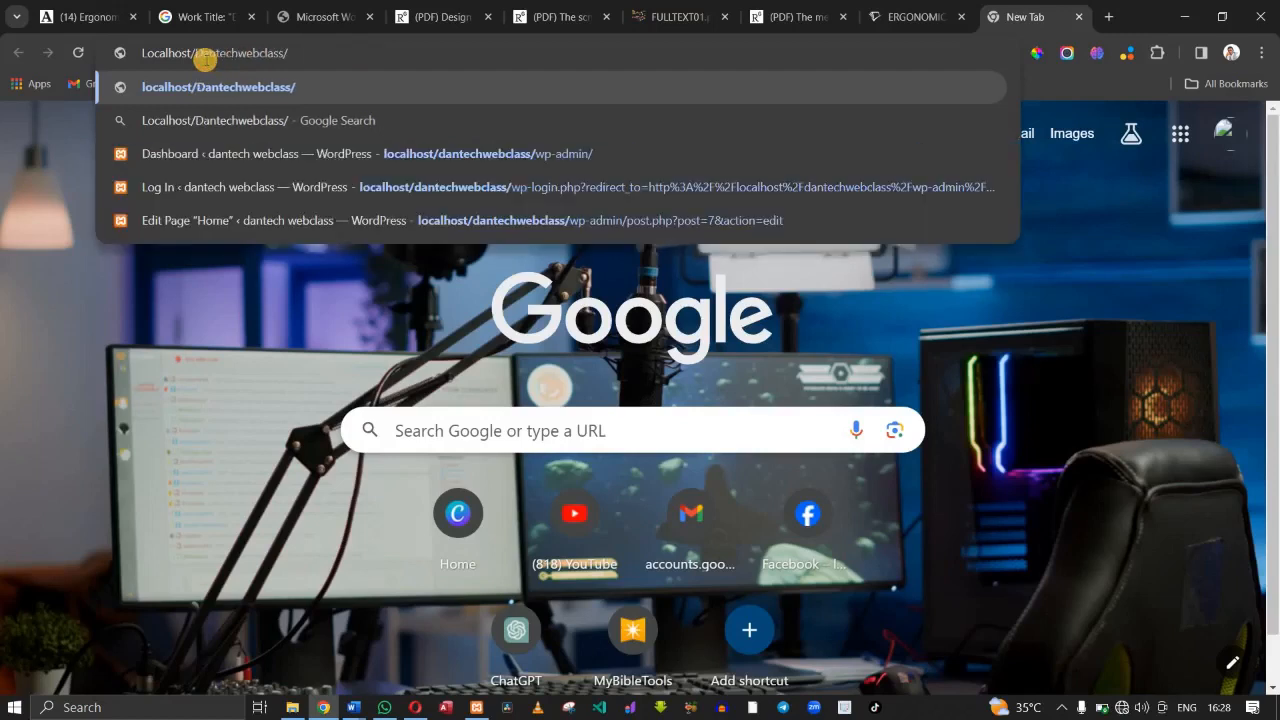
key(BackSpace)
text(d)
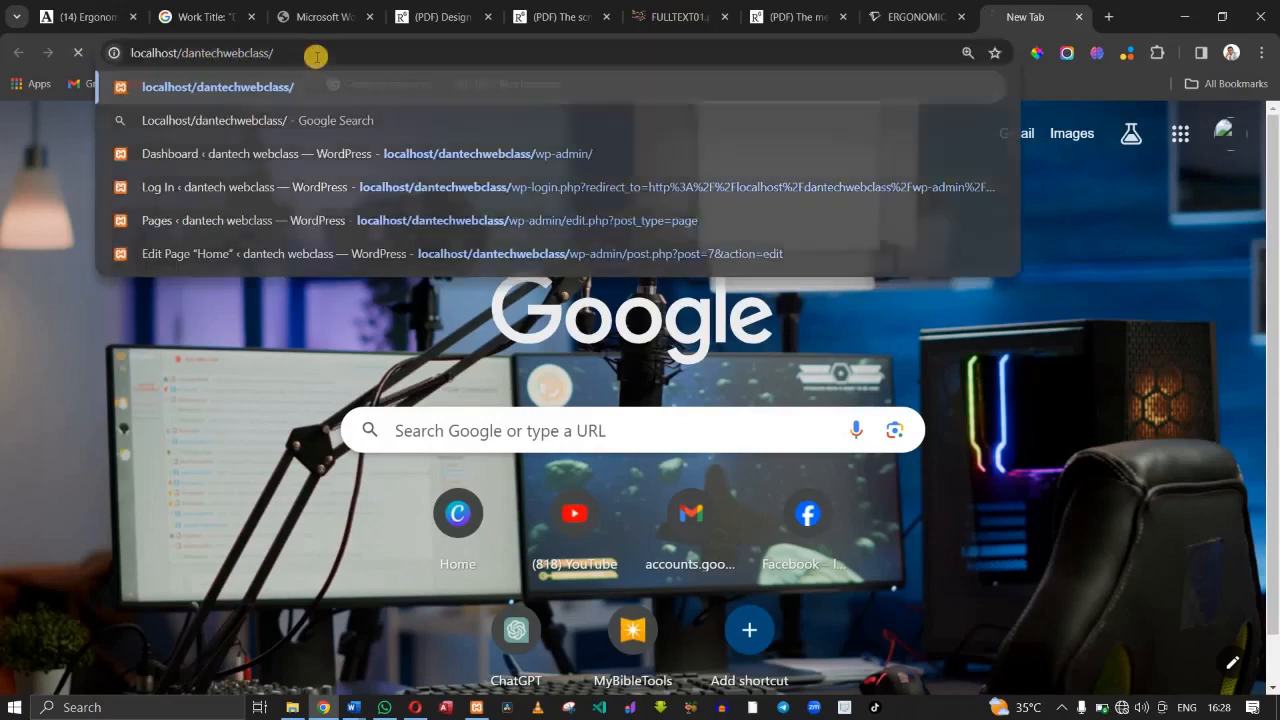
key(Return)
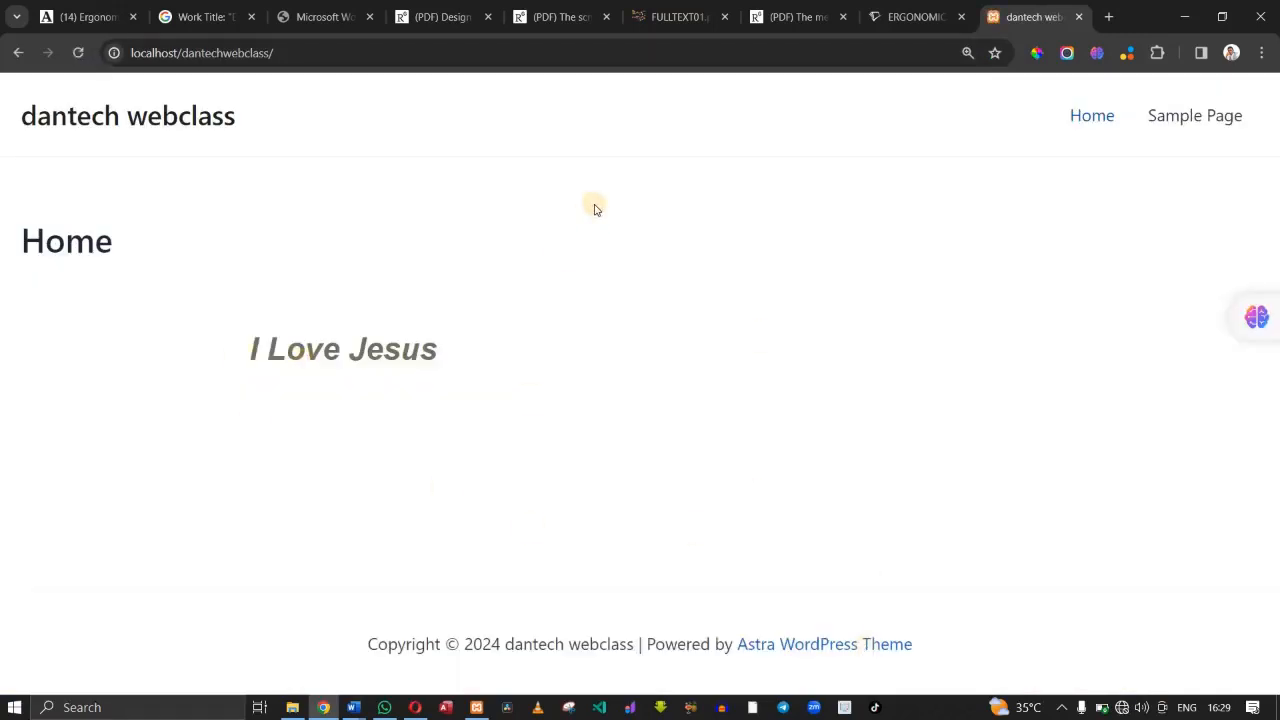
click(285, 52)
click(285, 52)
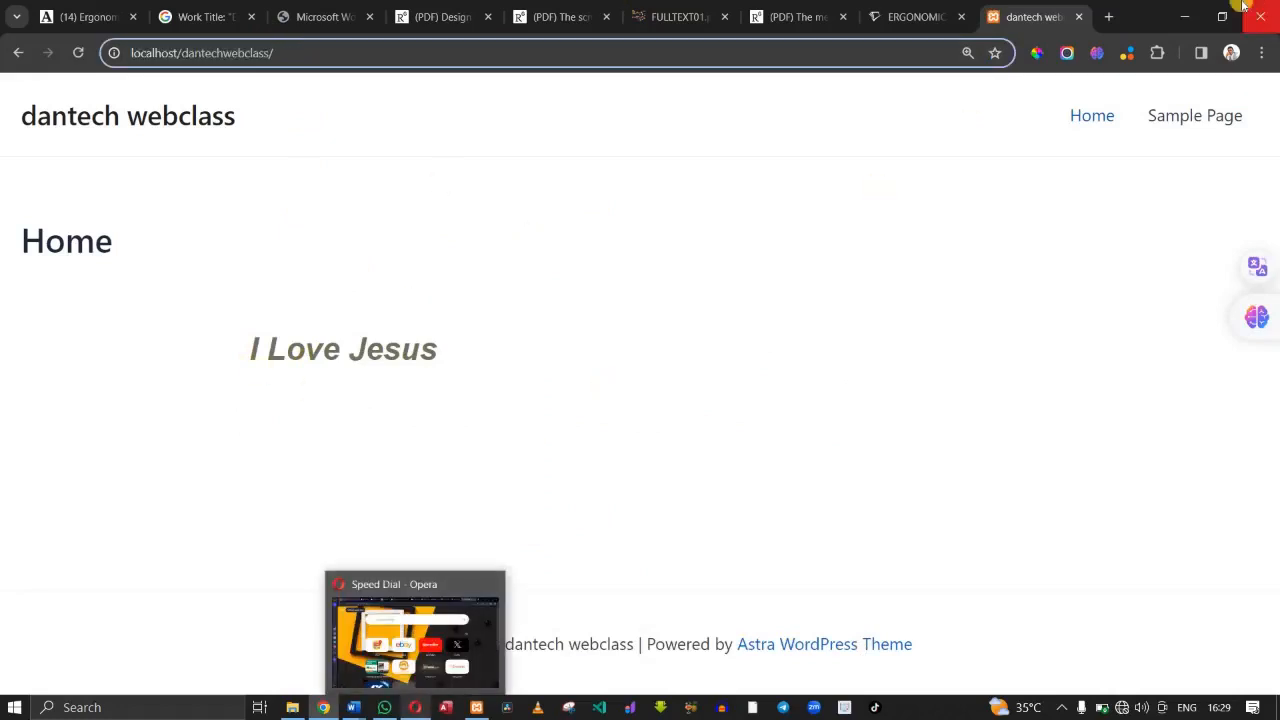
Open localhost/dantechwebclass/wp-admin/ in a new browser tab and log in to WordPress with the prefilled root credentials.
click(1112, 17)
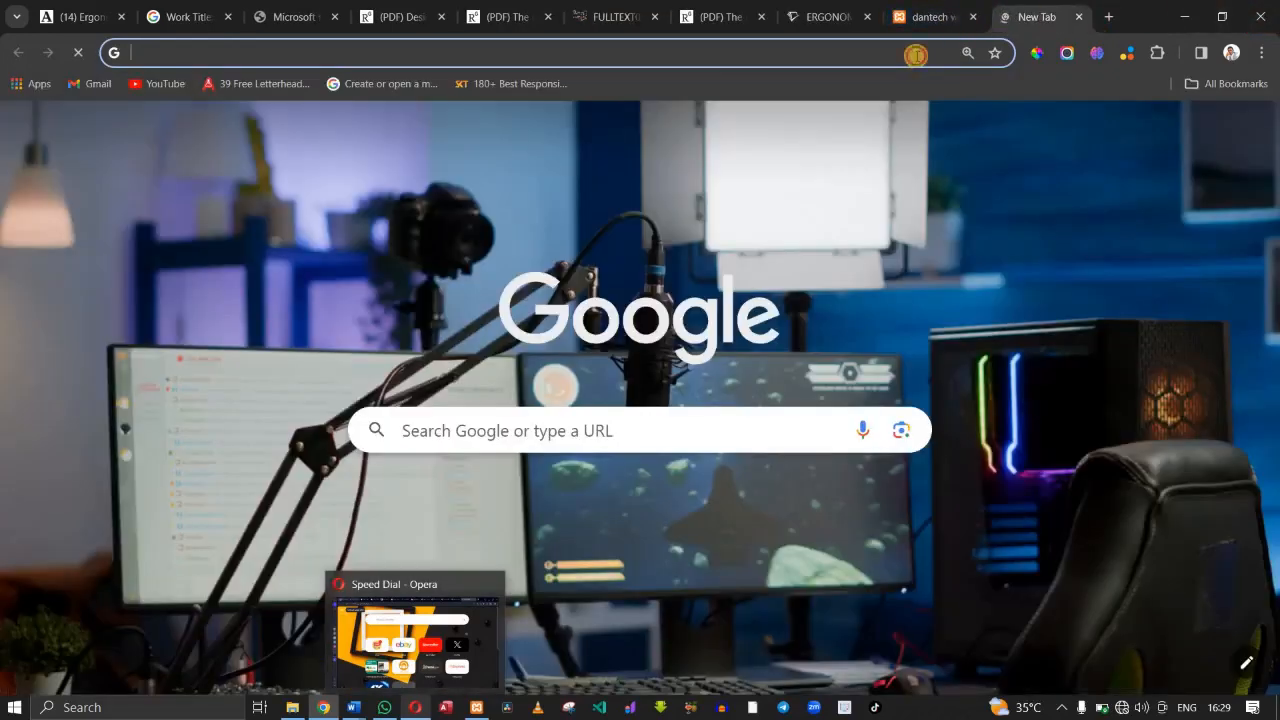
click(916, 55)
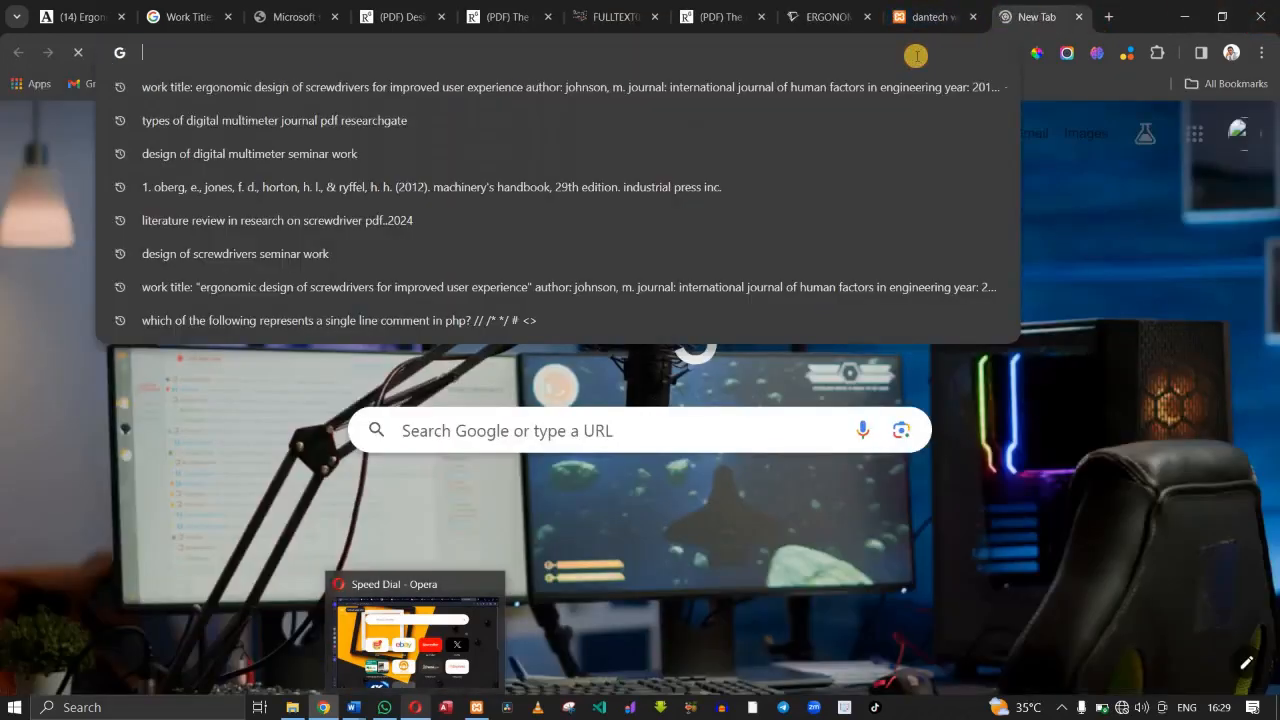
text(d)
key(BackSpace)
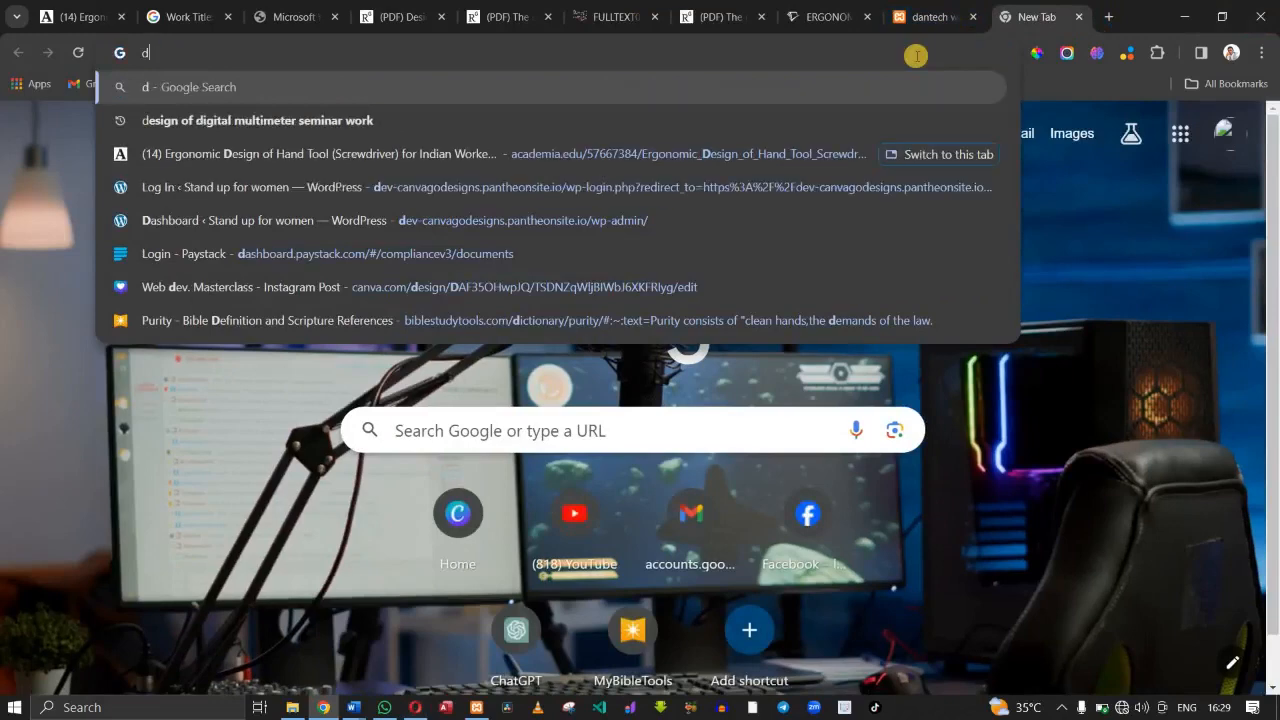
key(BackSpace)
text(localhost/sms/)
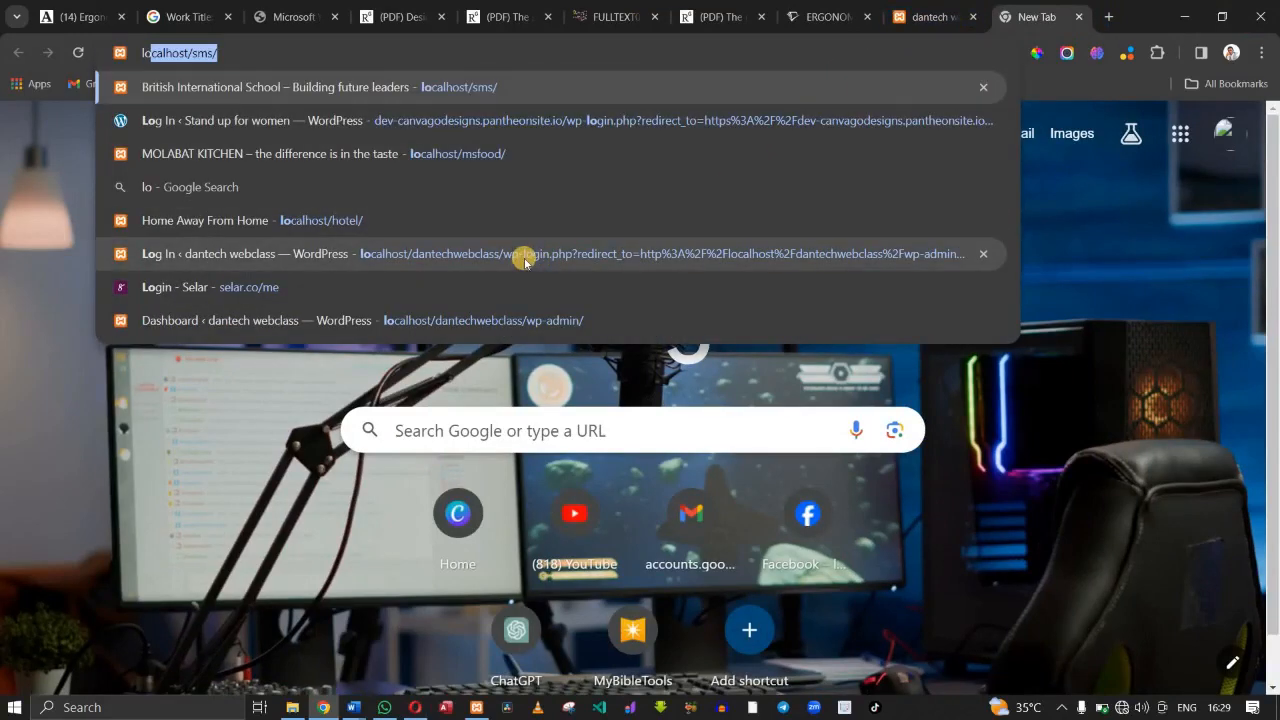
click(518, 322)
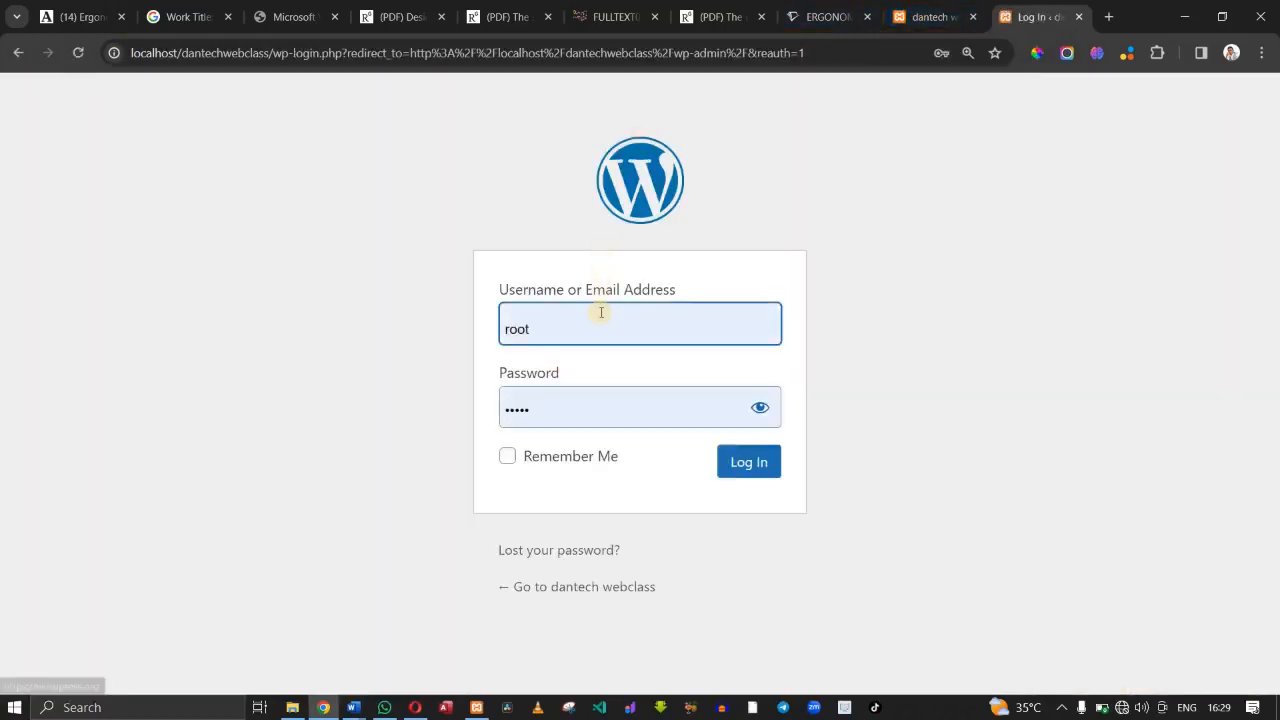
click(600, 315)
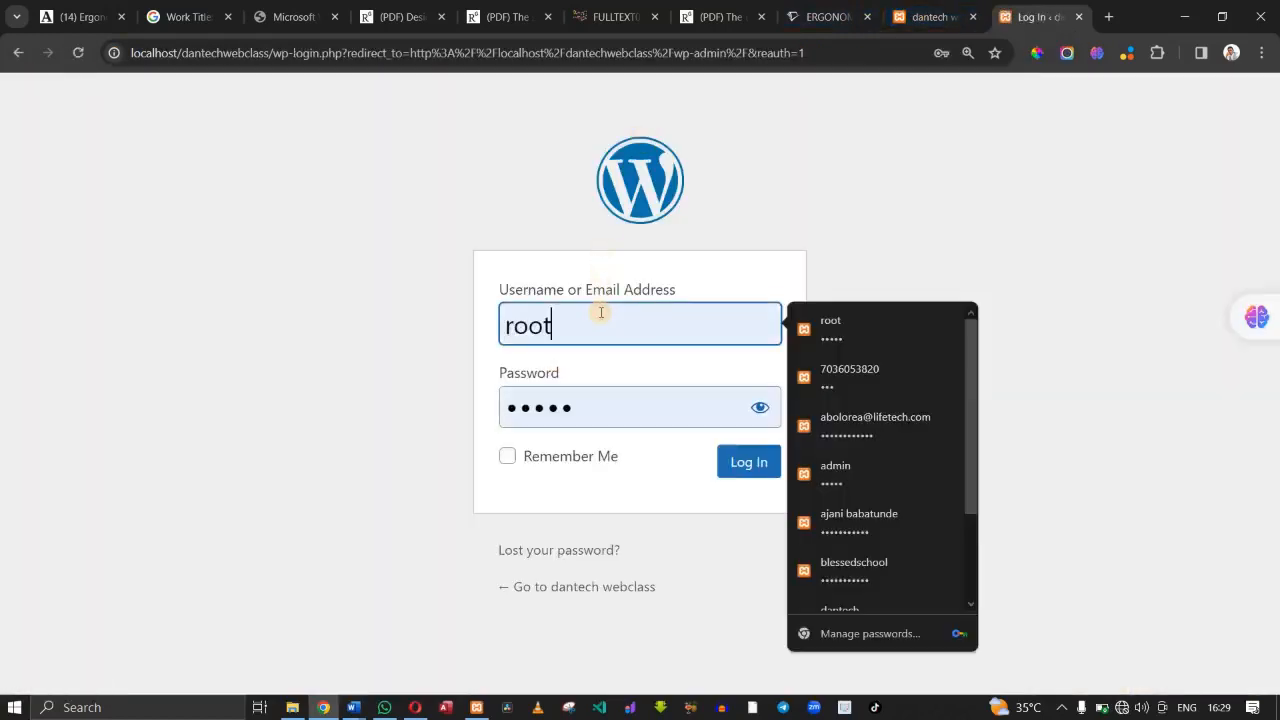
click(744, 474)
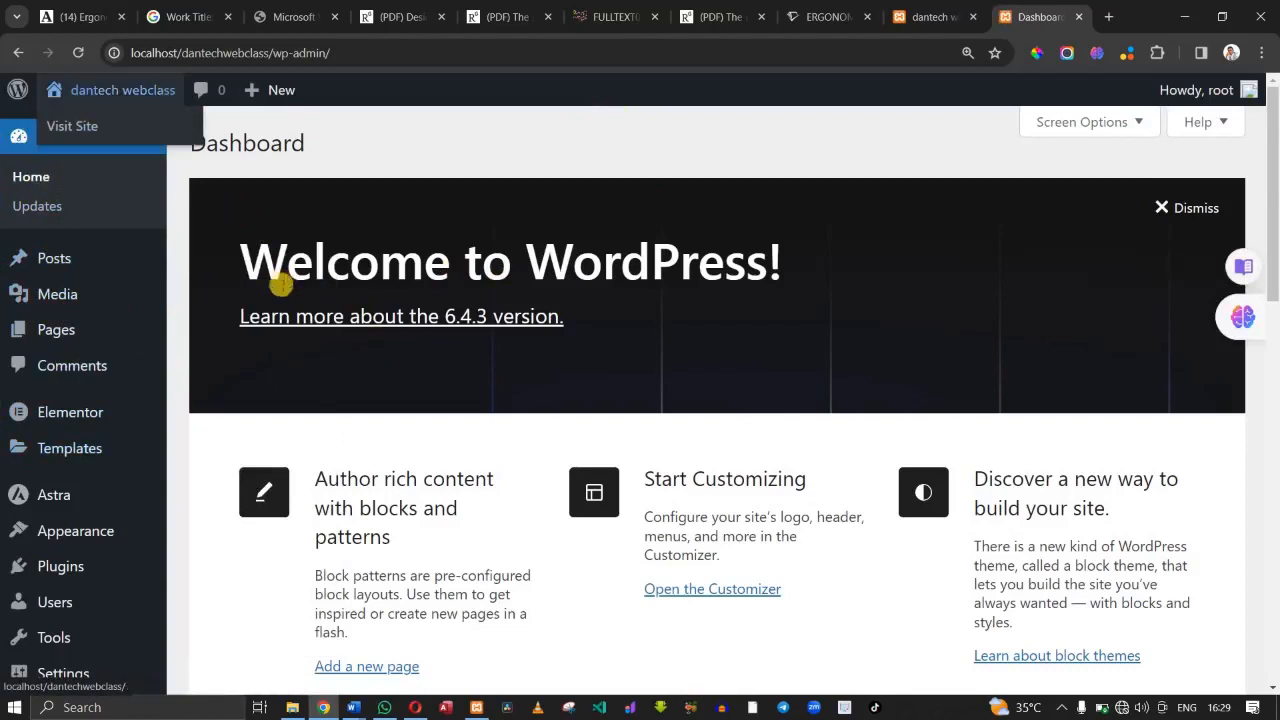
Move the Privacy Policy and Sample Page entries to the trash from the list of all pages.
mouse_move(42, 289)
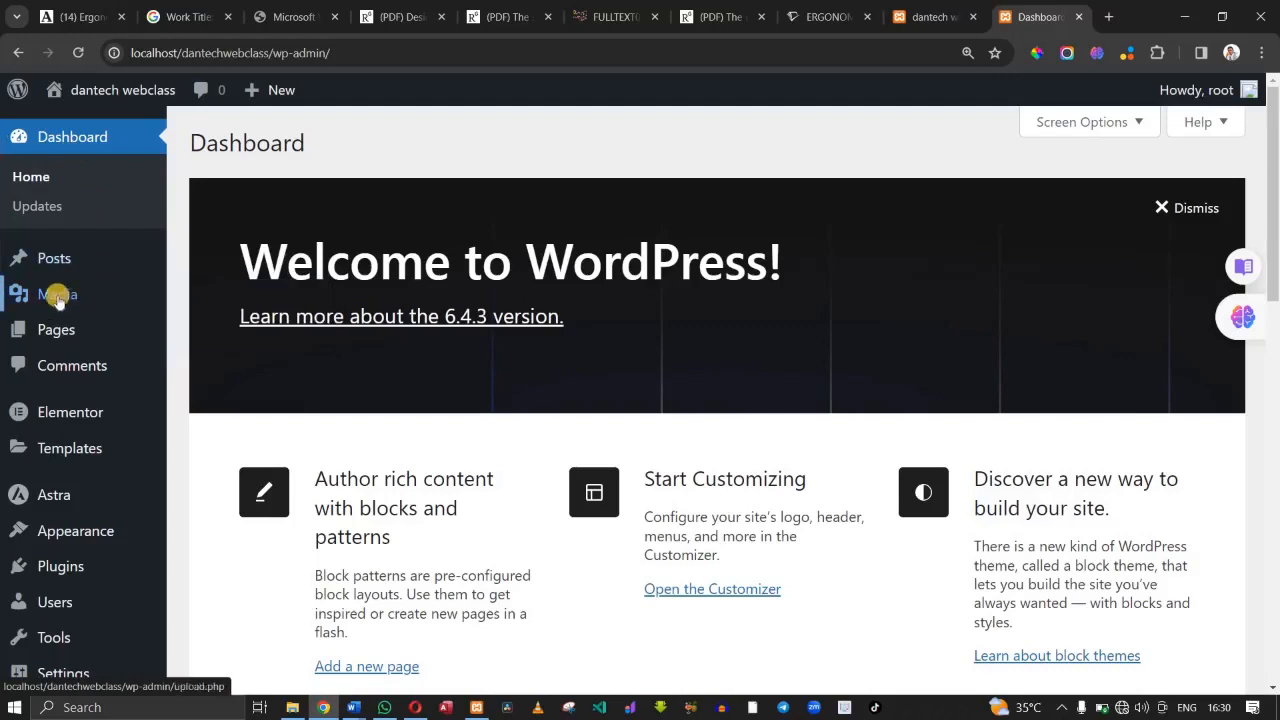
mouse_move(86, 331)
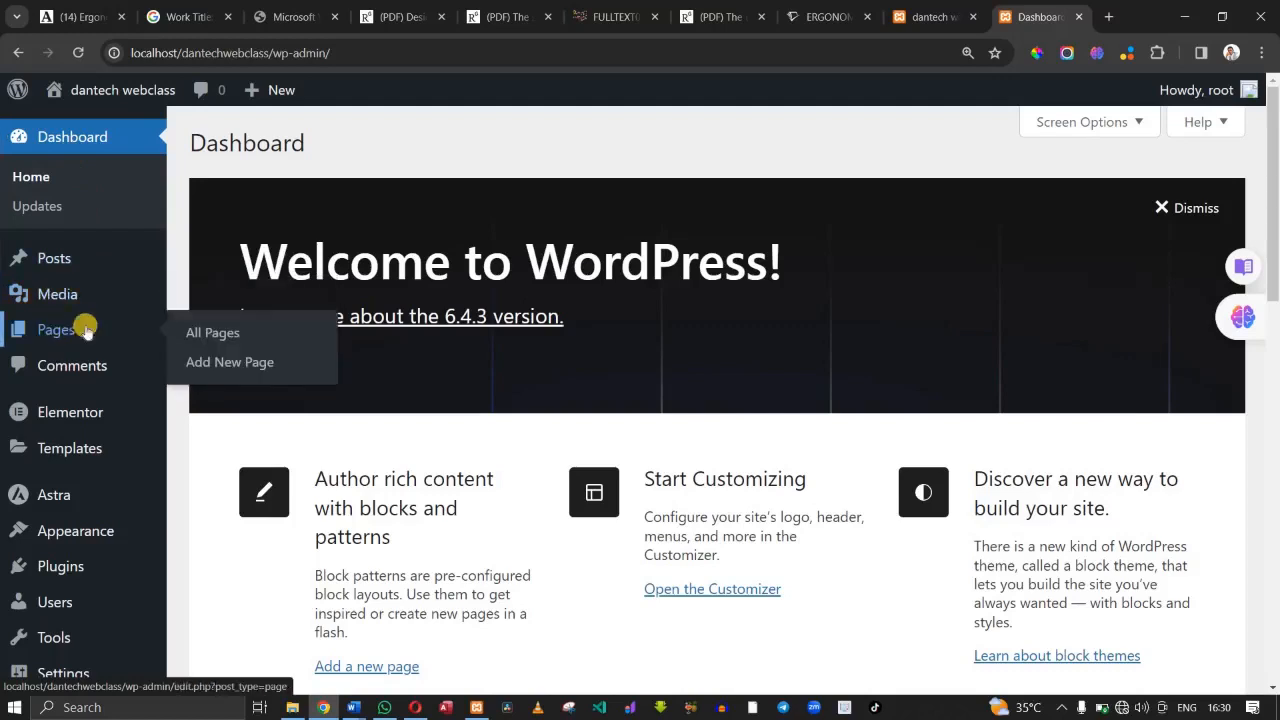
click(207, 337)
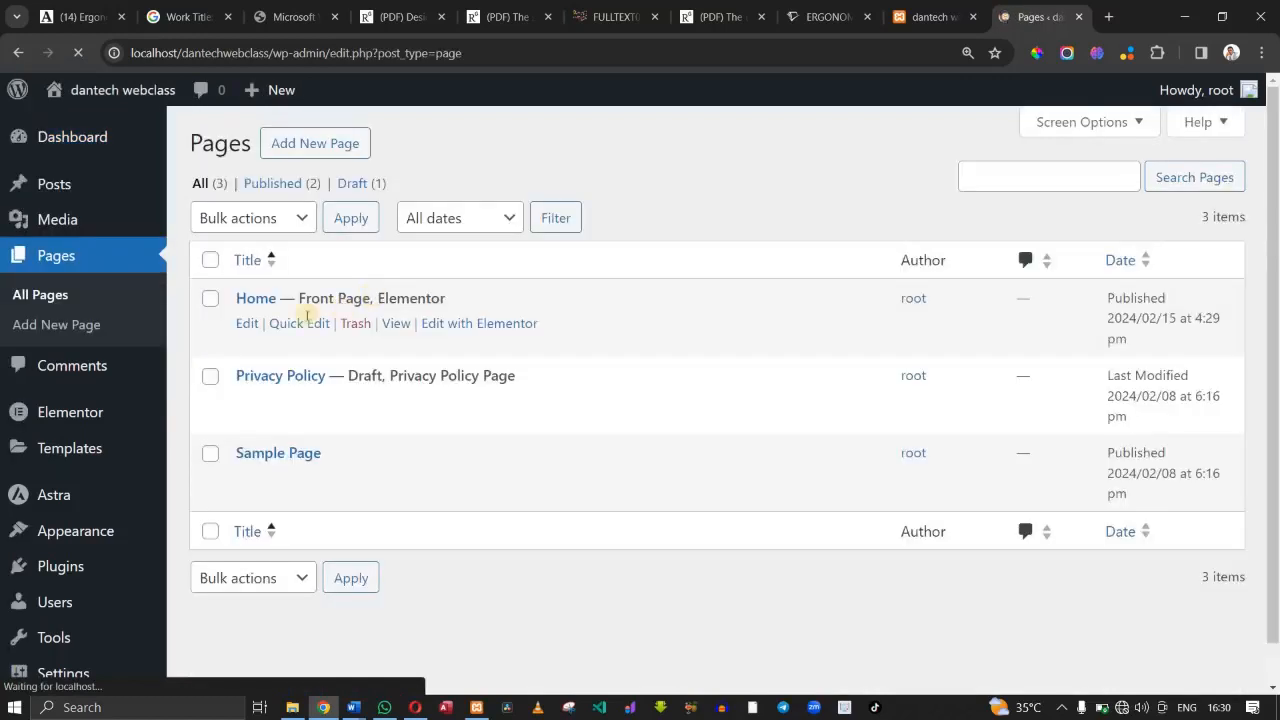
click(209, 378)
click(209, 453)
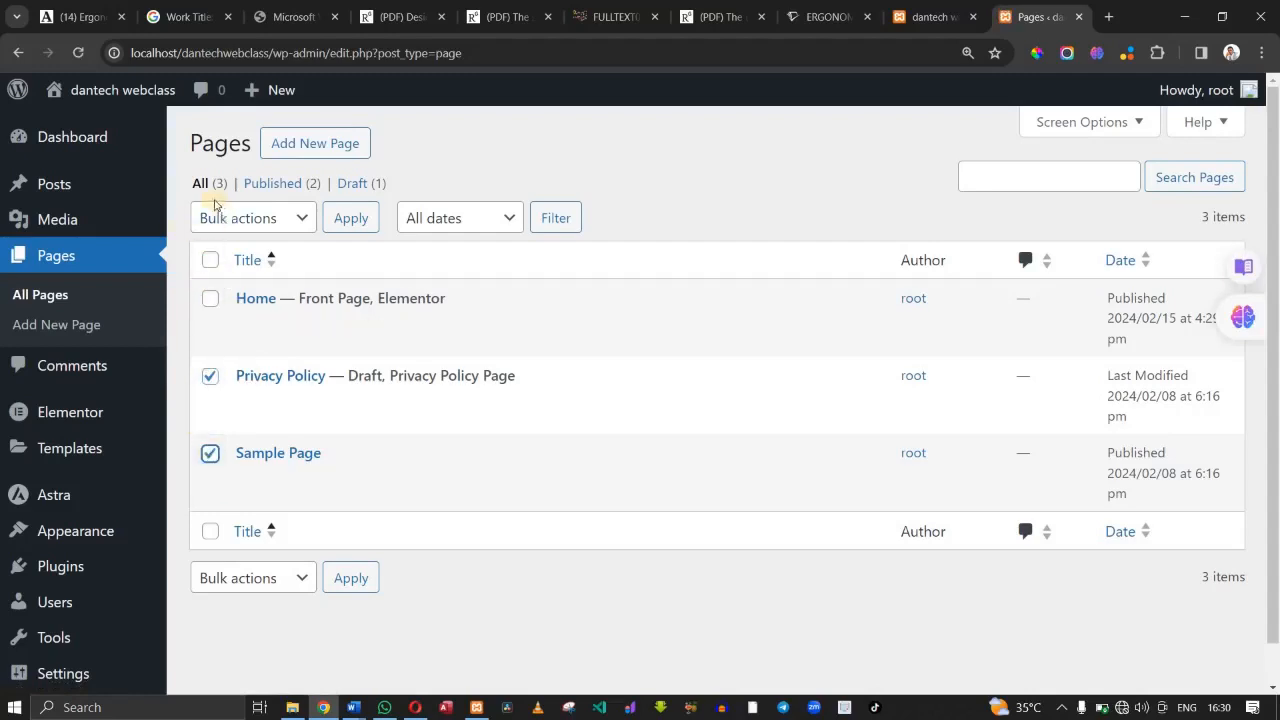
click(298, 217)
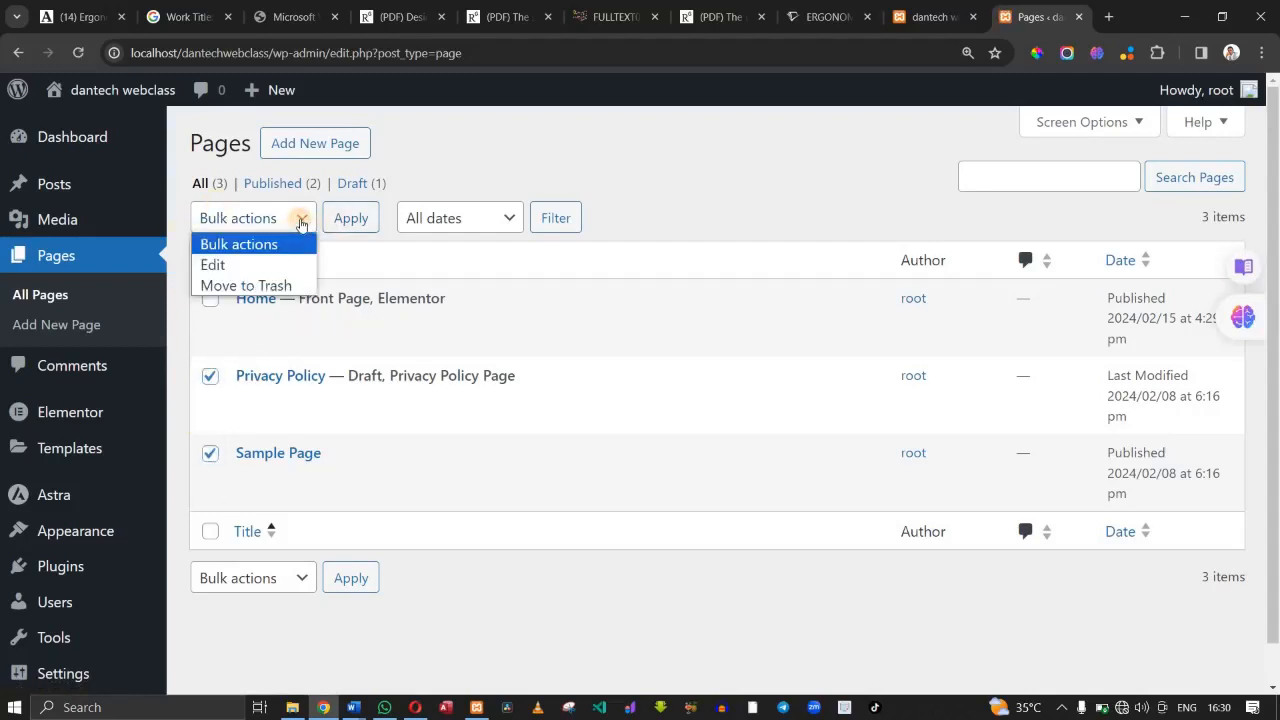
click(265, 286)
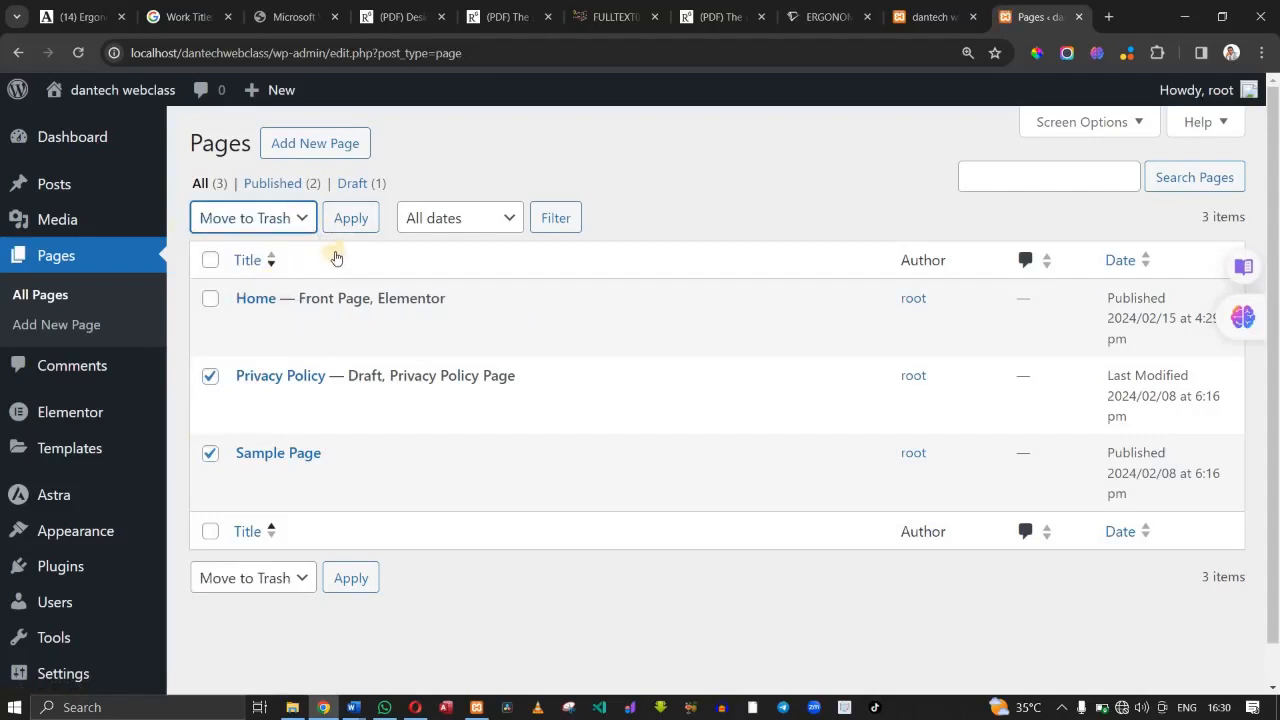
click(340, 220)
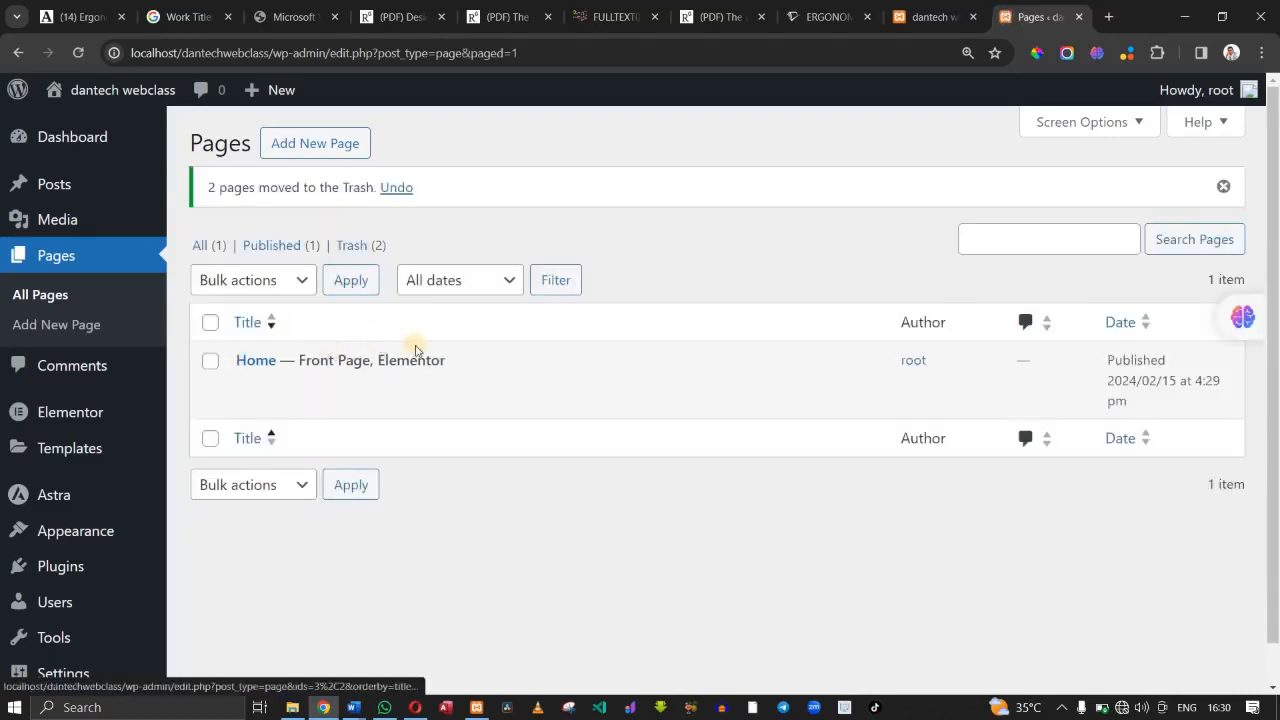
Create a new page titled "About" and publish it.
click(318, 146)
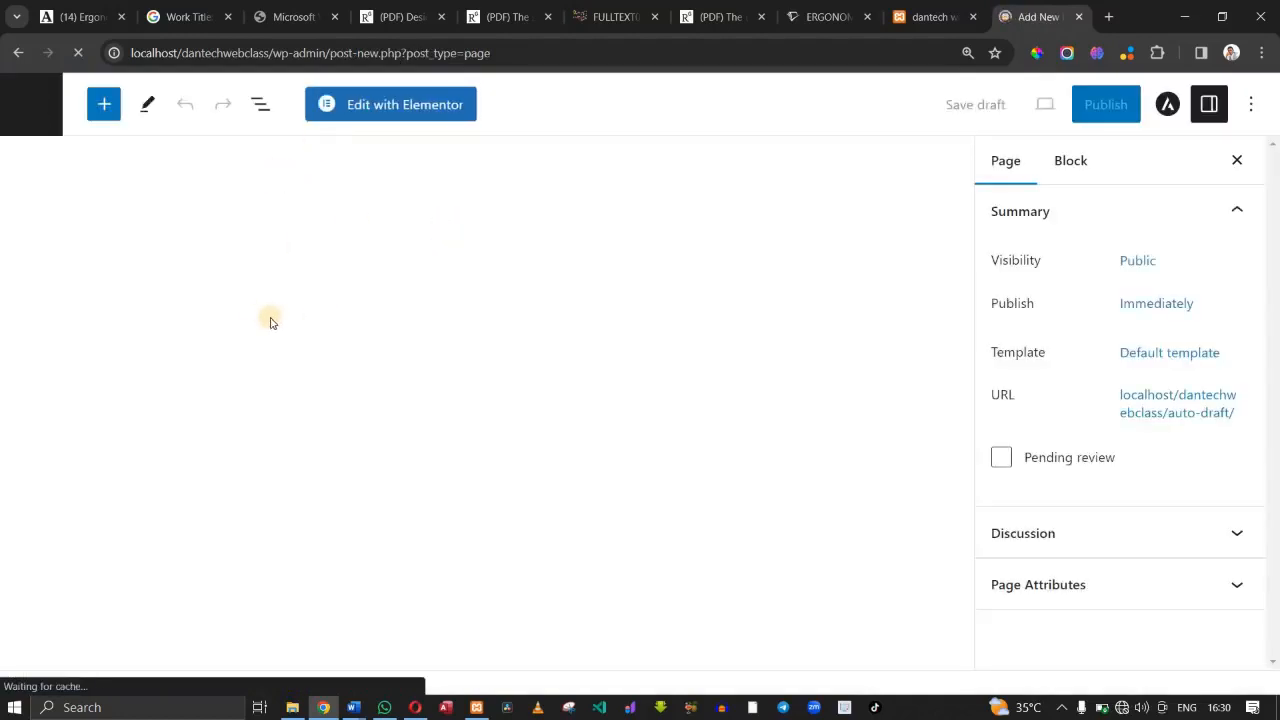
click(157, 243)
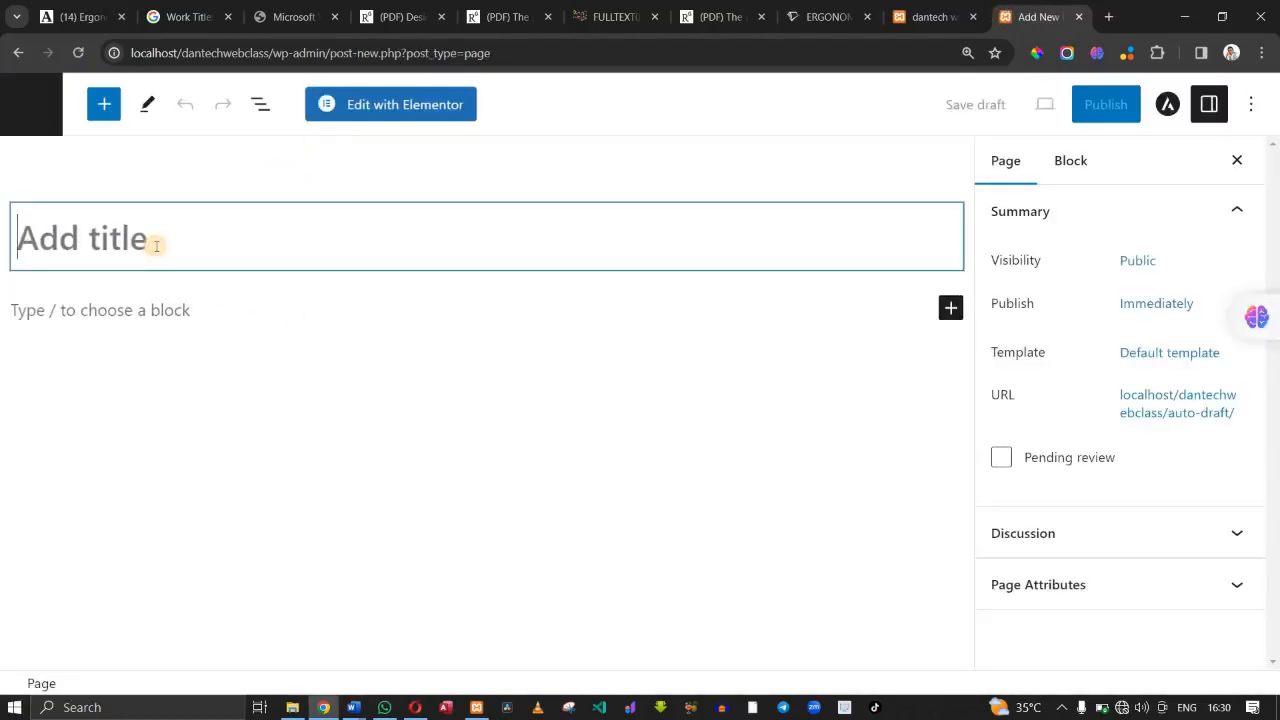
text(About)
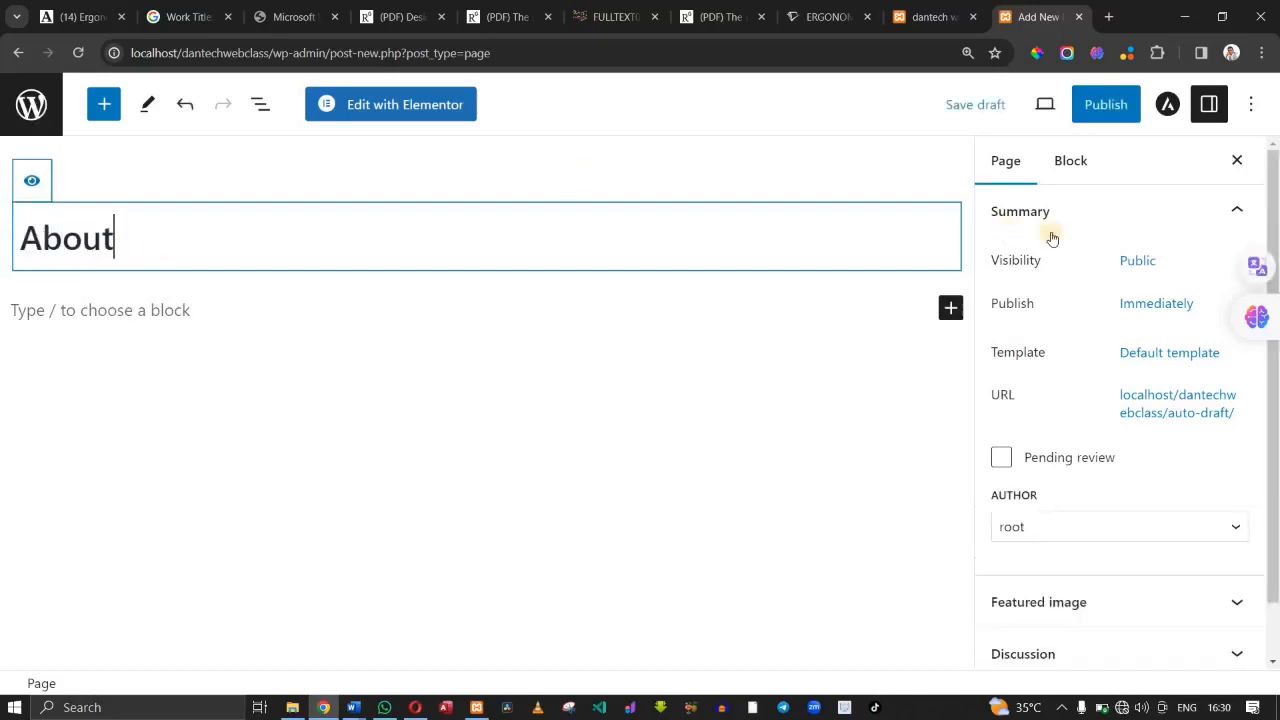
click(1104, 120)
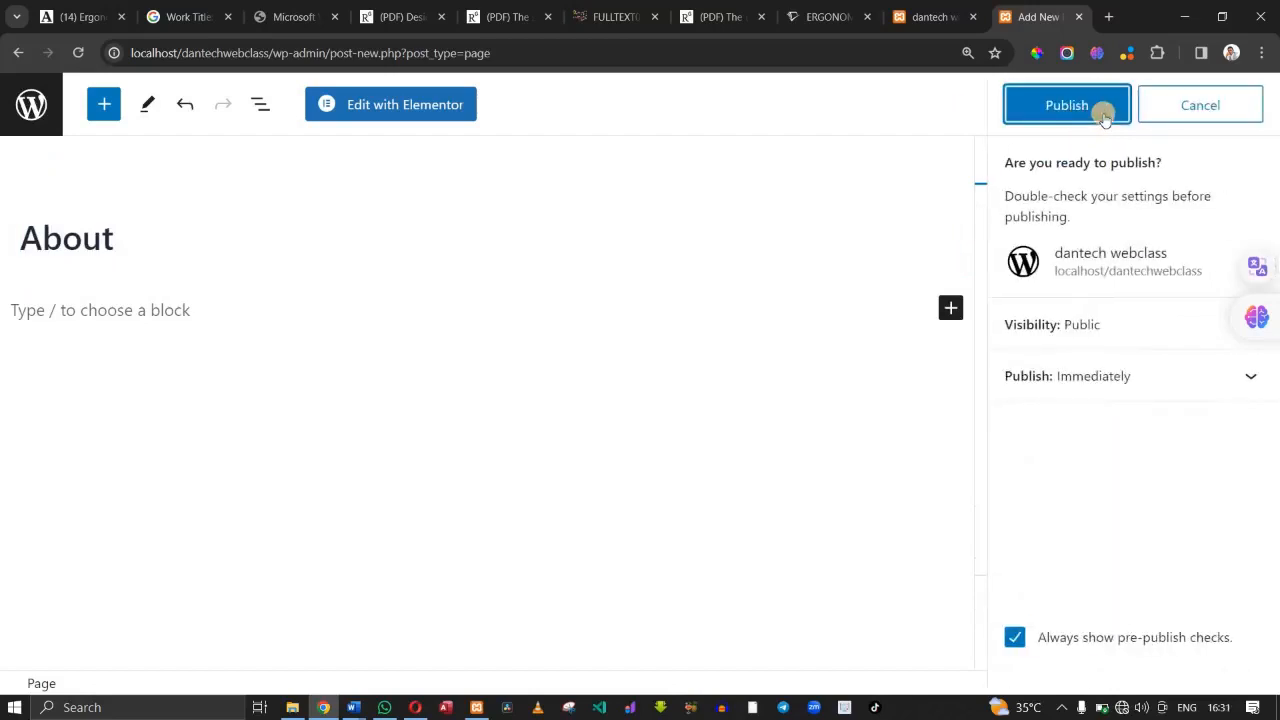
click(1104, 116)
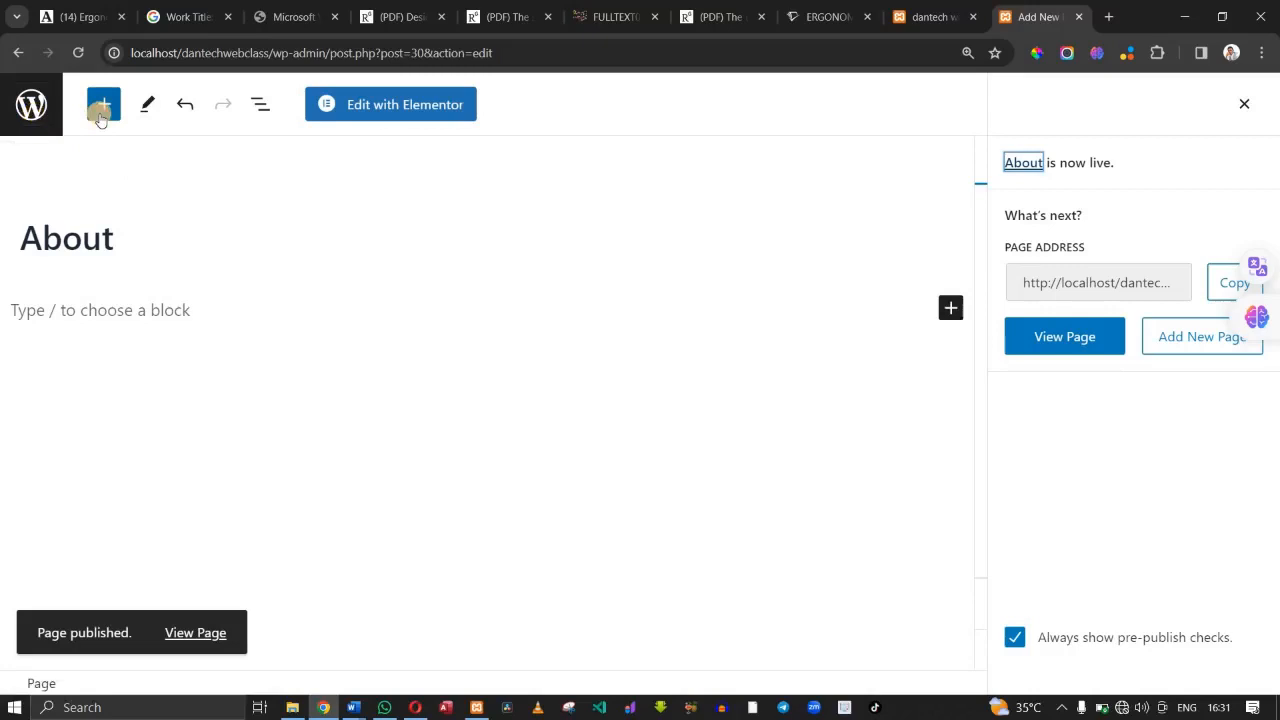
Add another new page from the list of all pages, title it "Contact us" and publish it.
click(28, 120)
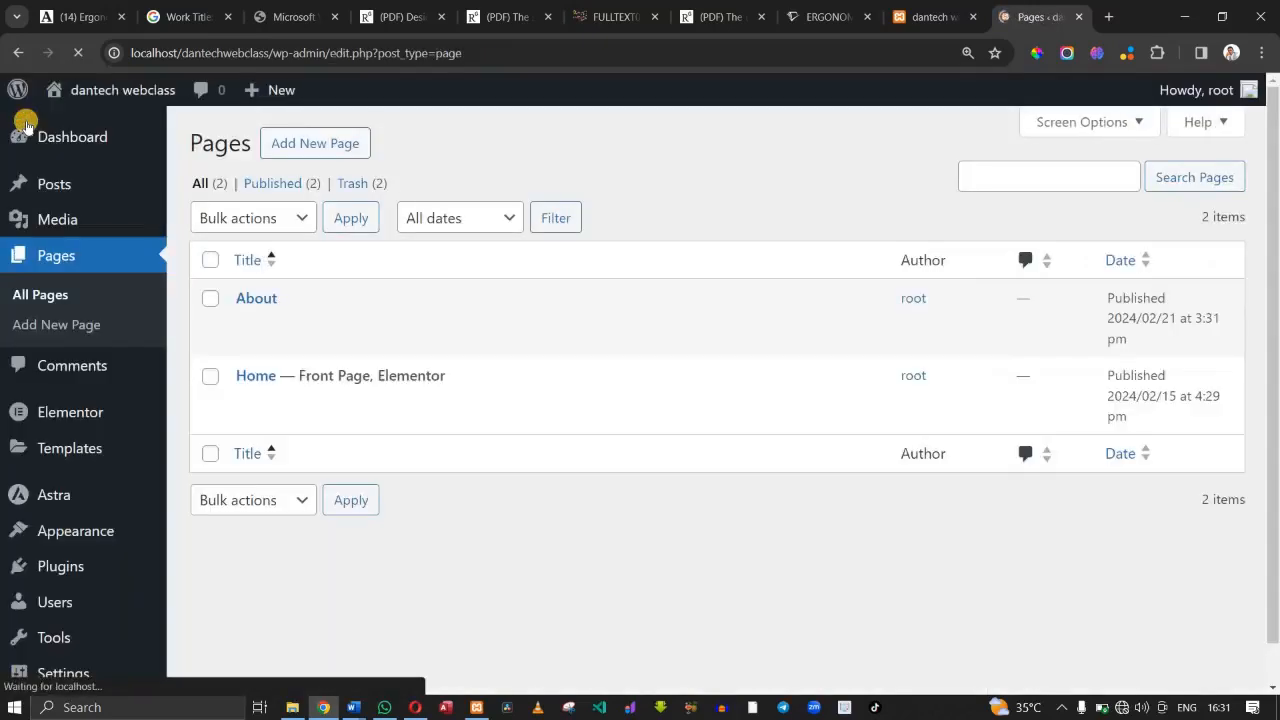
click(303, 145)
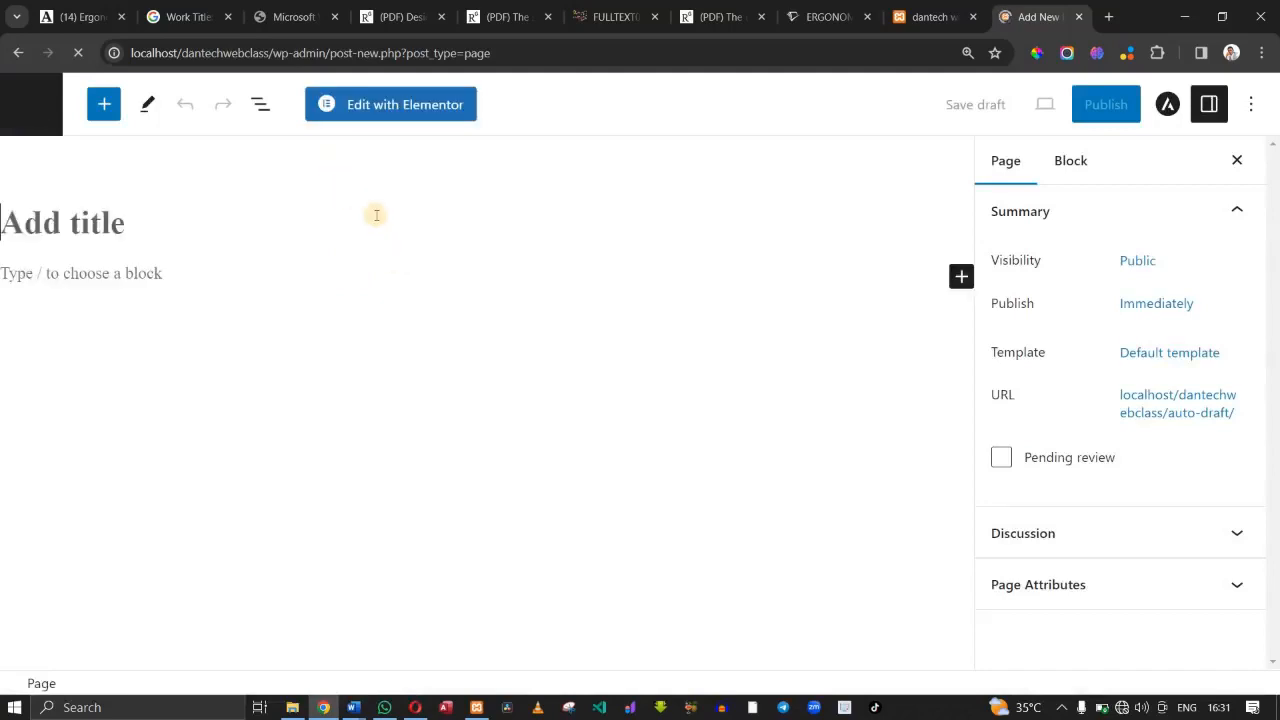
click(295, 243)
click(180, 252)
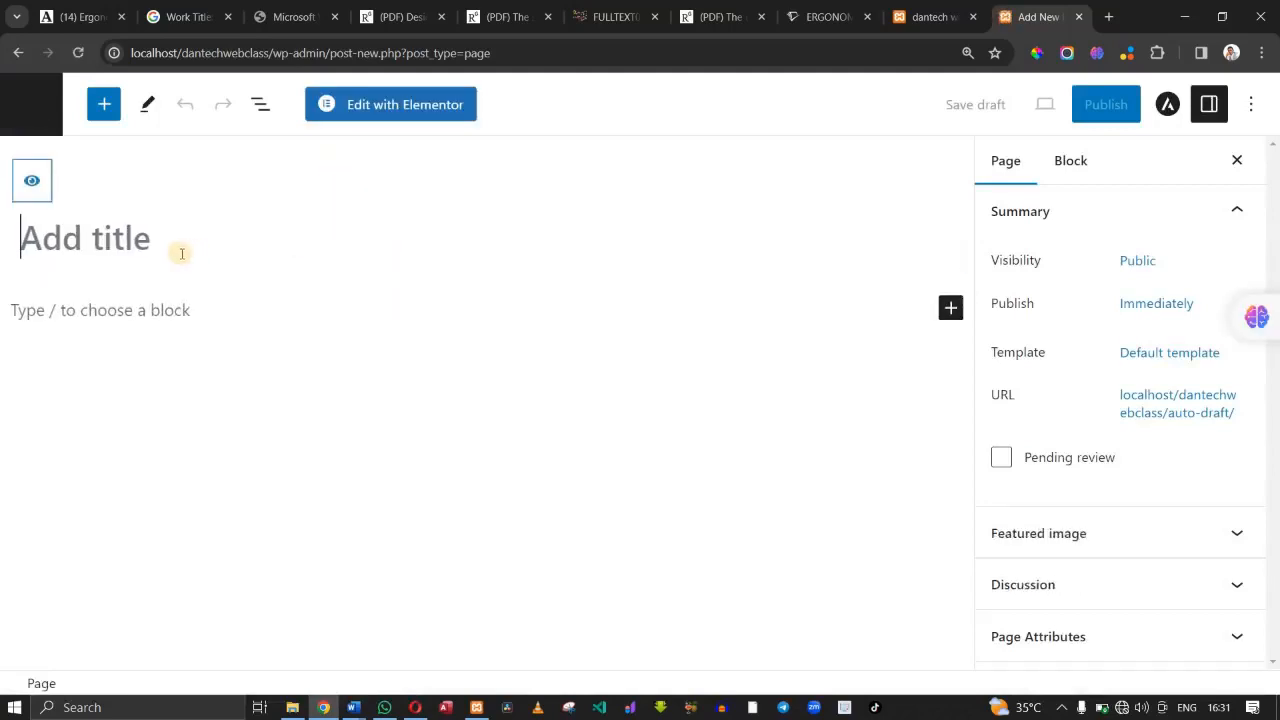
text(C)
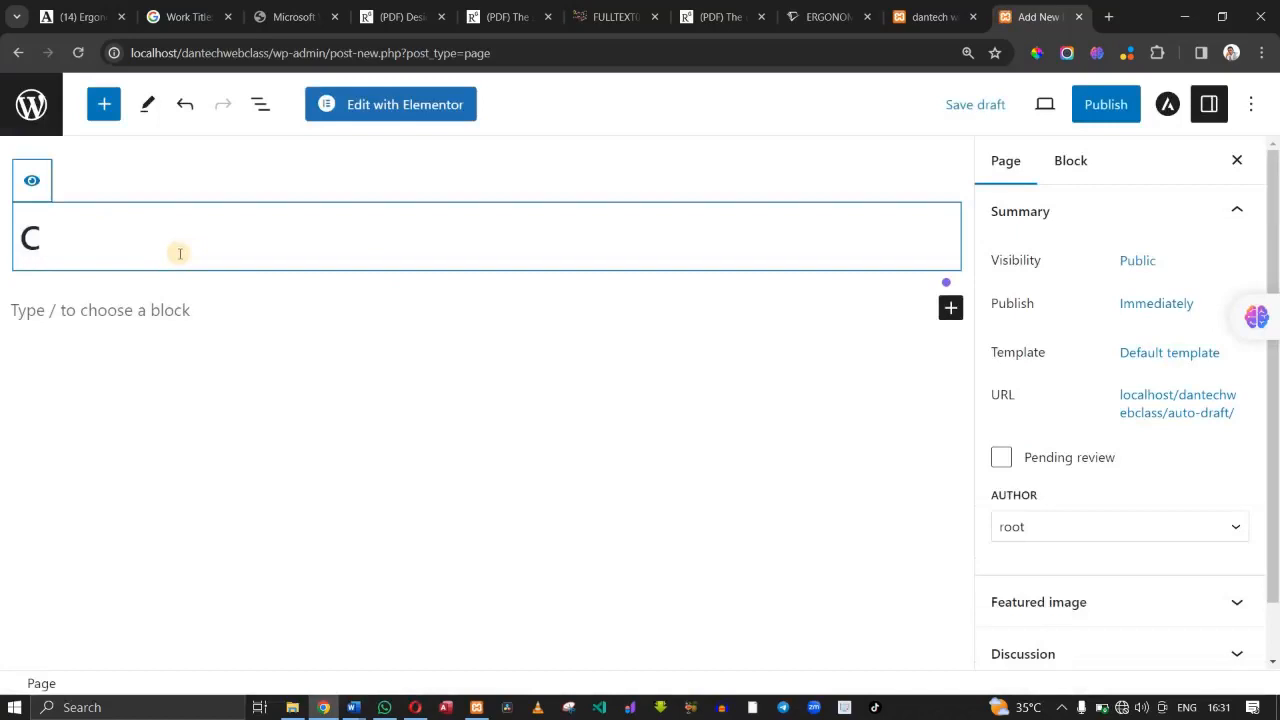
text(ontact)
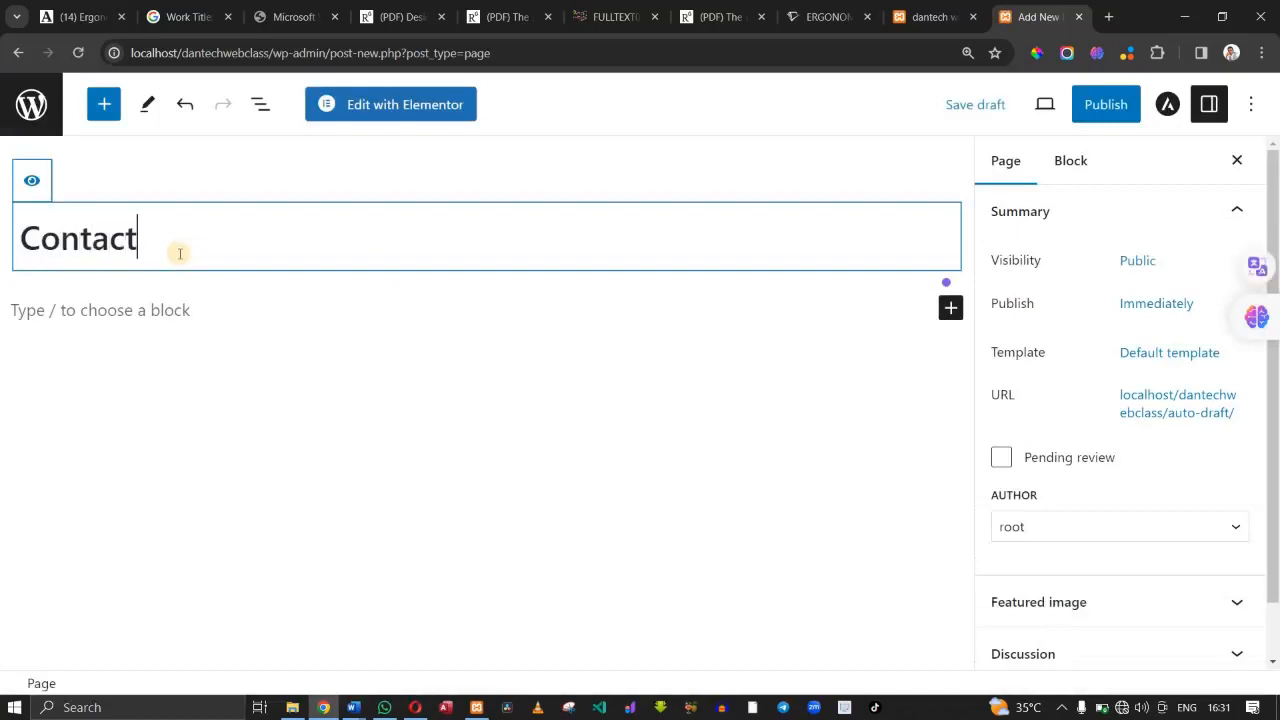
text( us)
click(1103, 113)
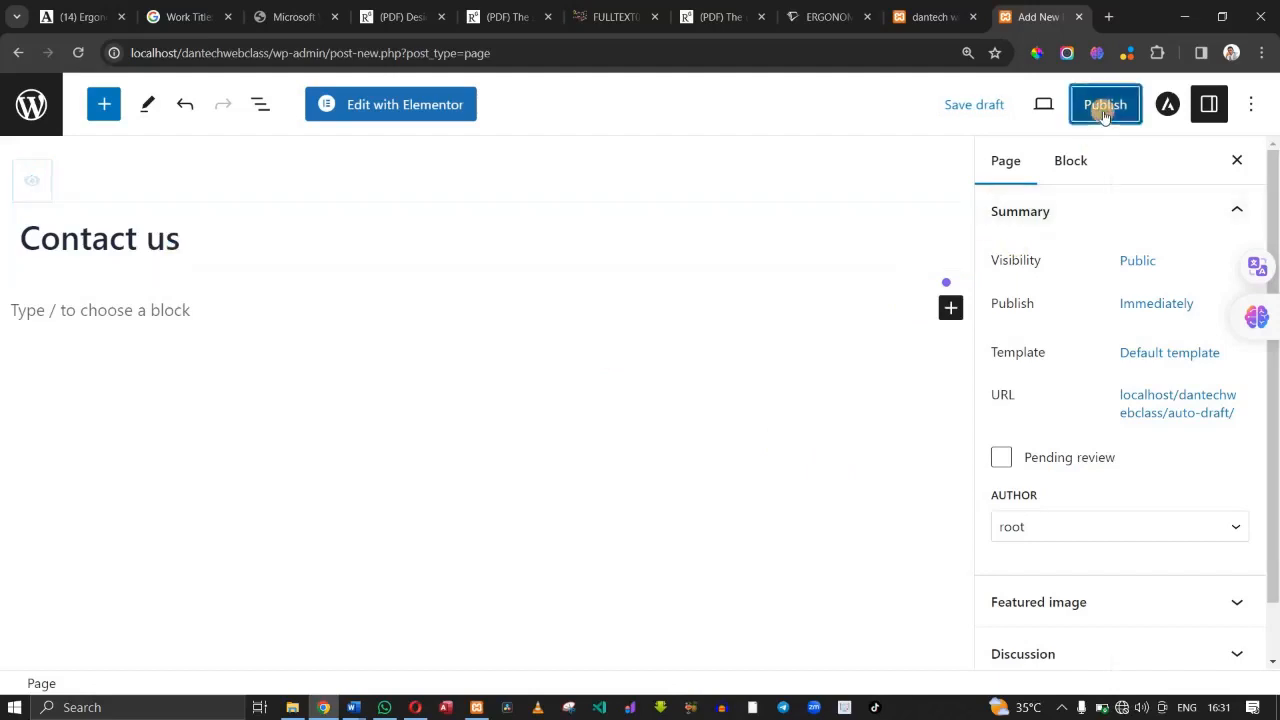
click(1104, 114)
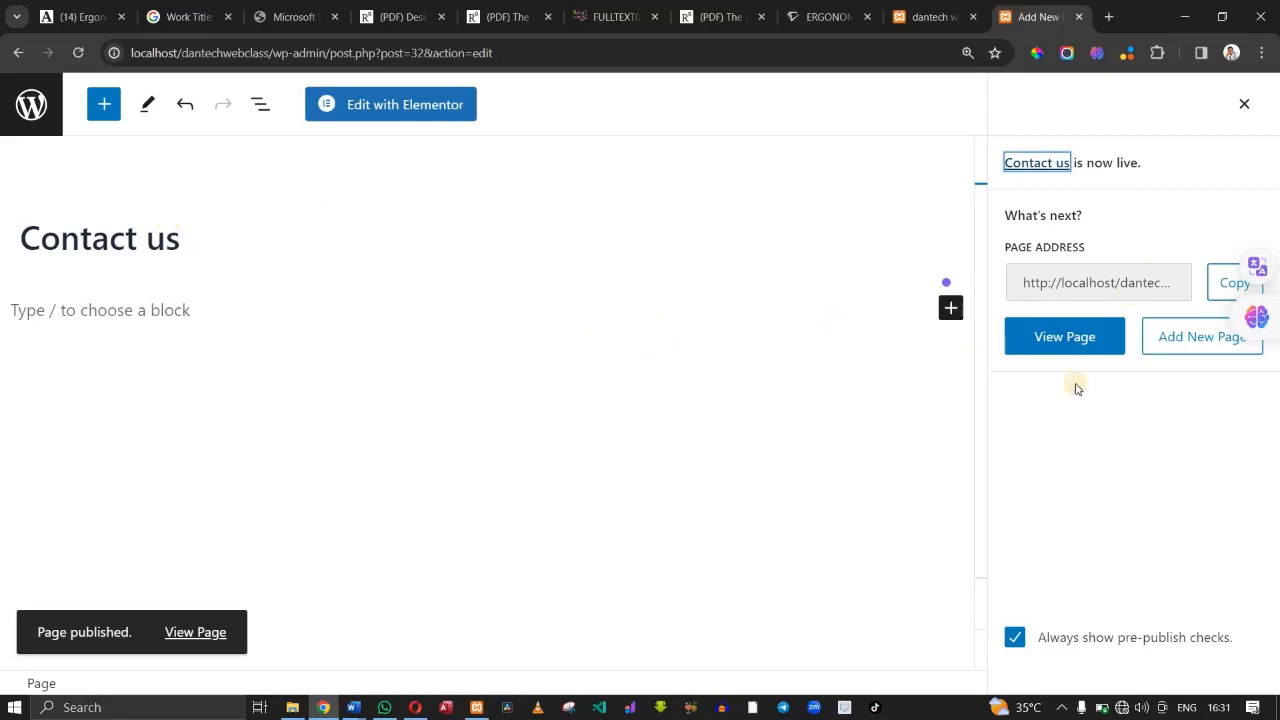
Create a new page titled "Services" and publish it.
click(1200, 346)
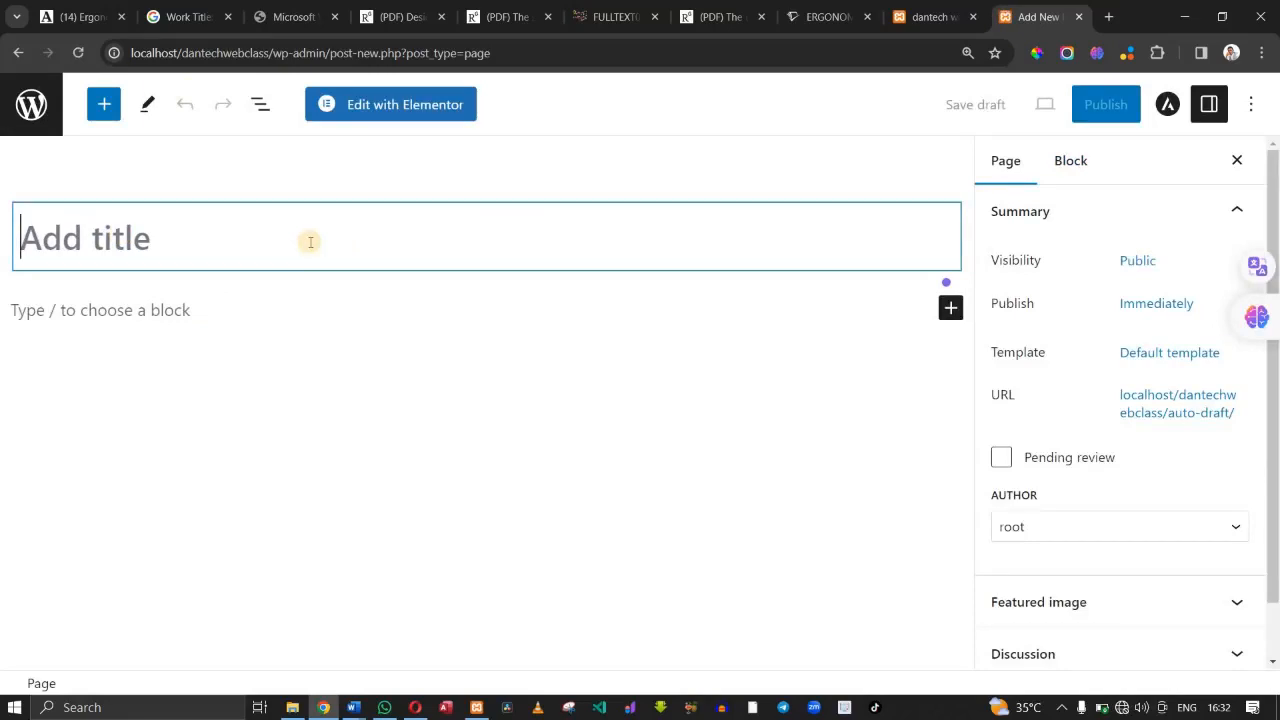
text(Ser)
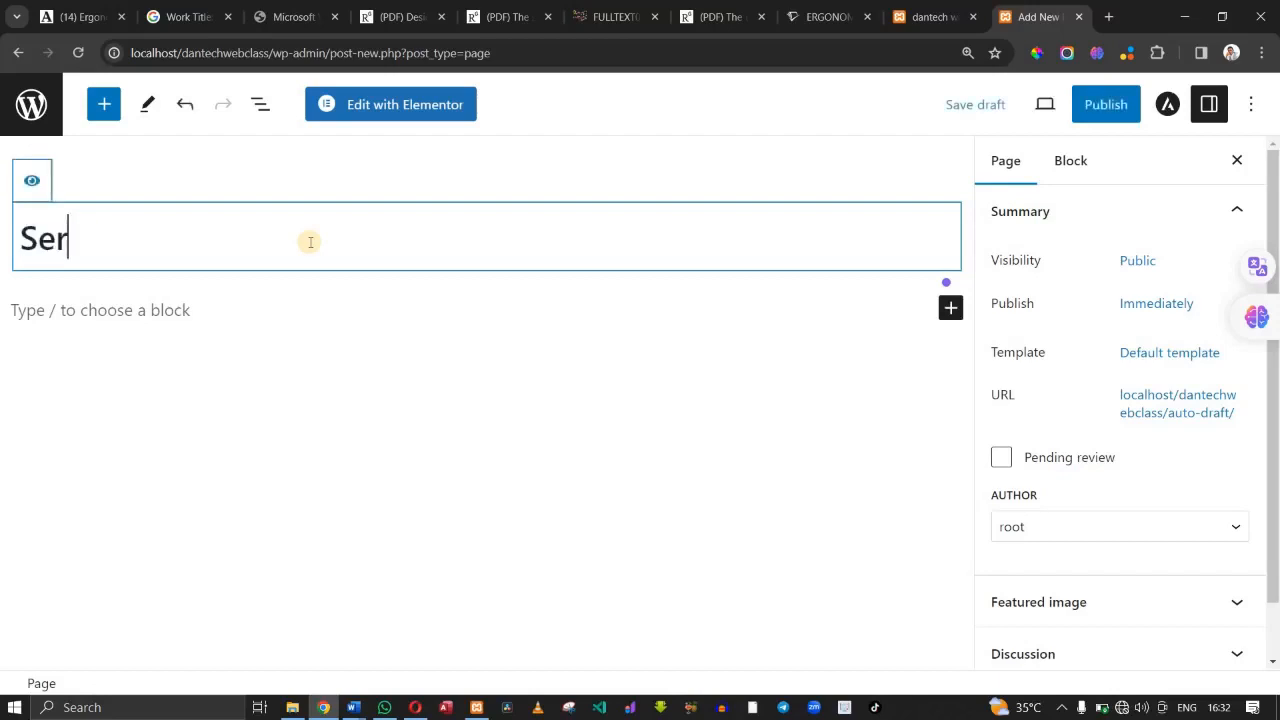
text(vices)
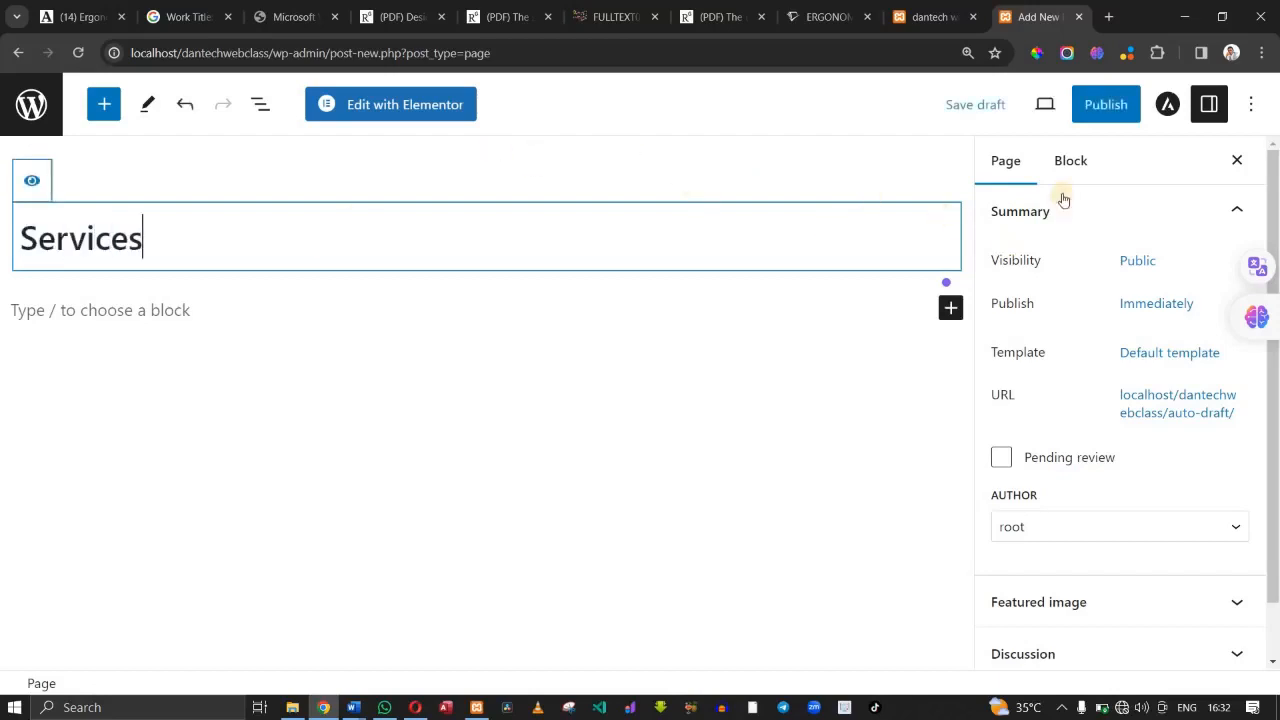
click(1117, 106)
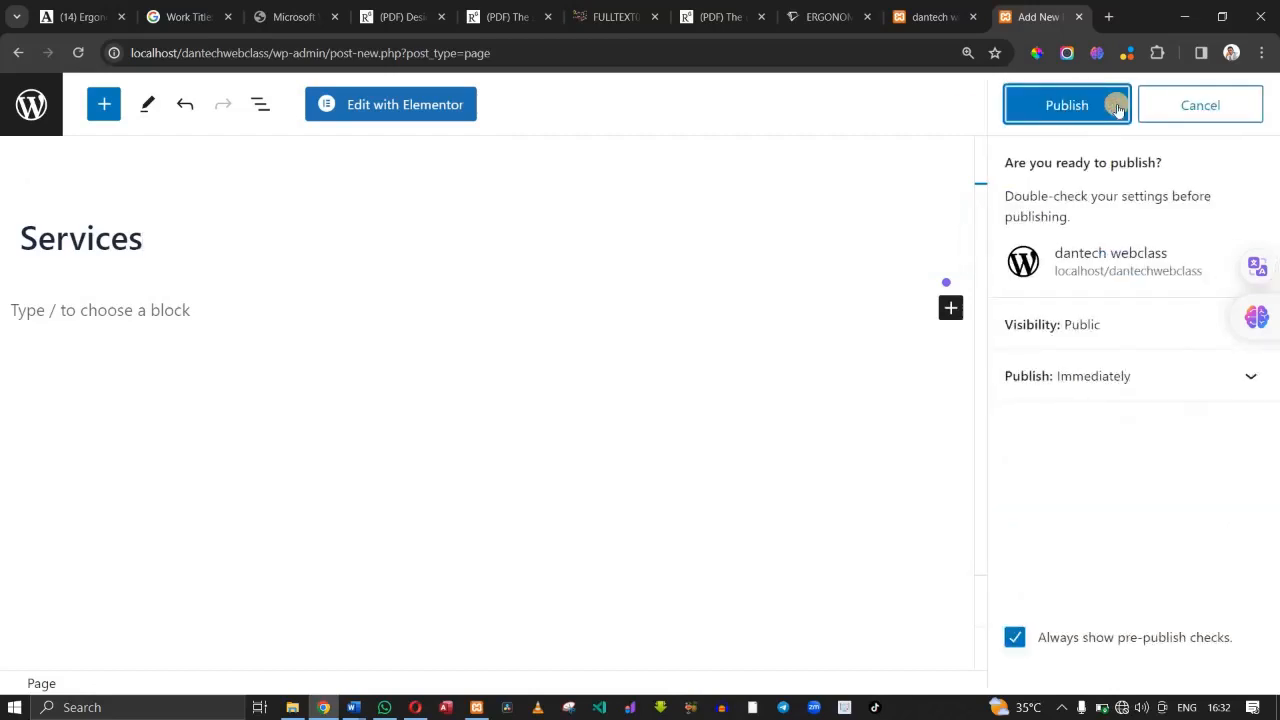
click(1112, 105)
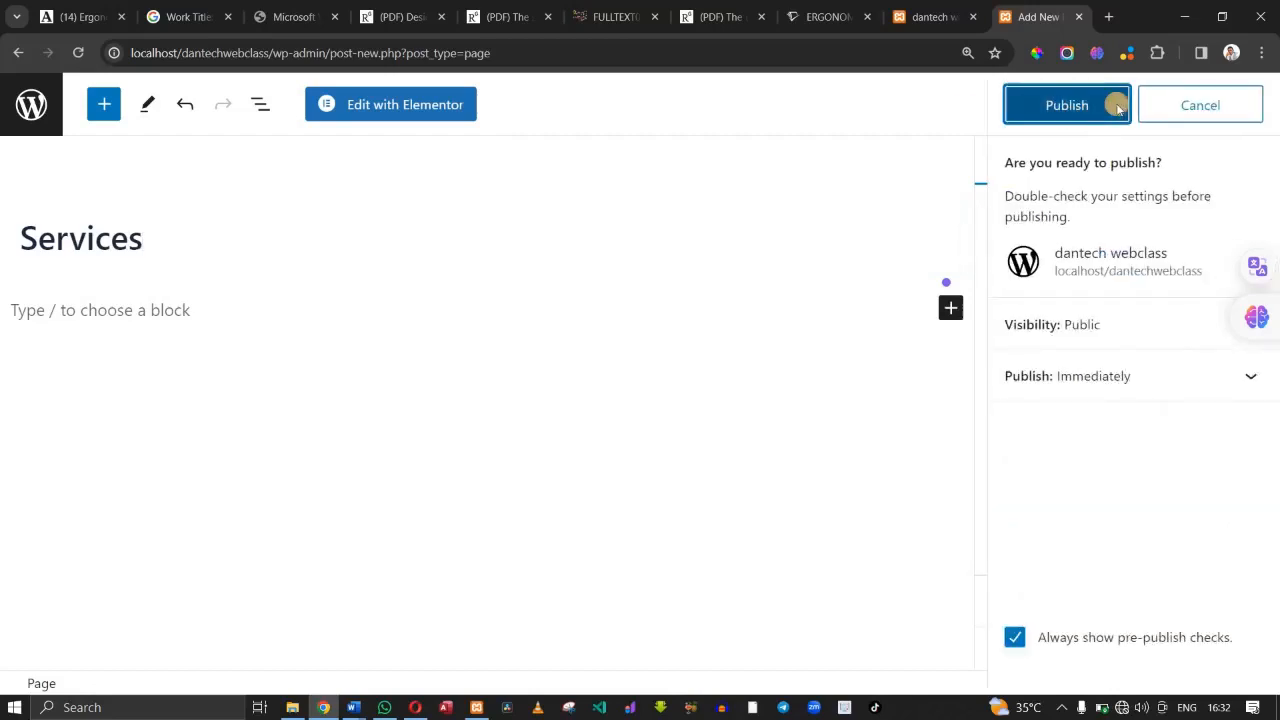
Disable the floating Sider assistant widget for this site so it stops covering the page controls.
right_click(1248, 318)
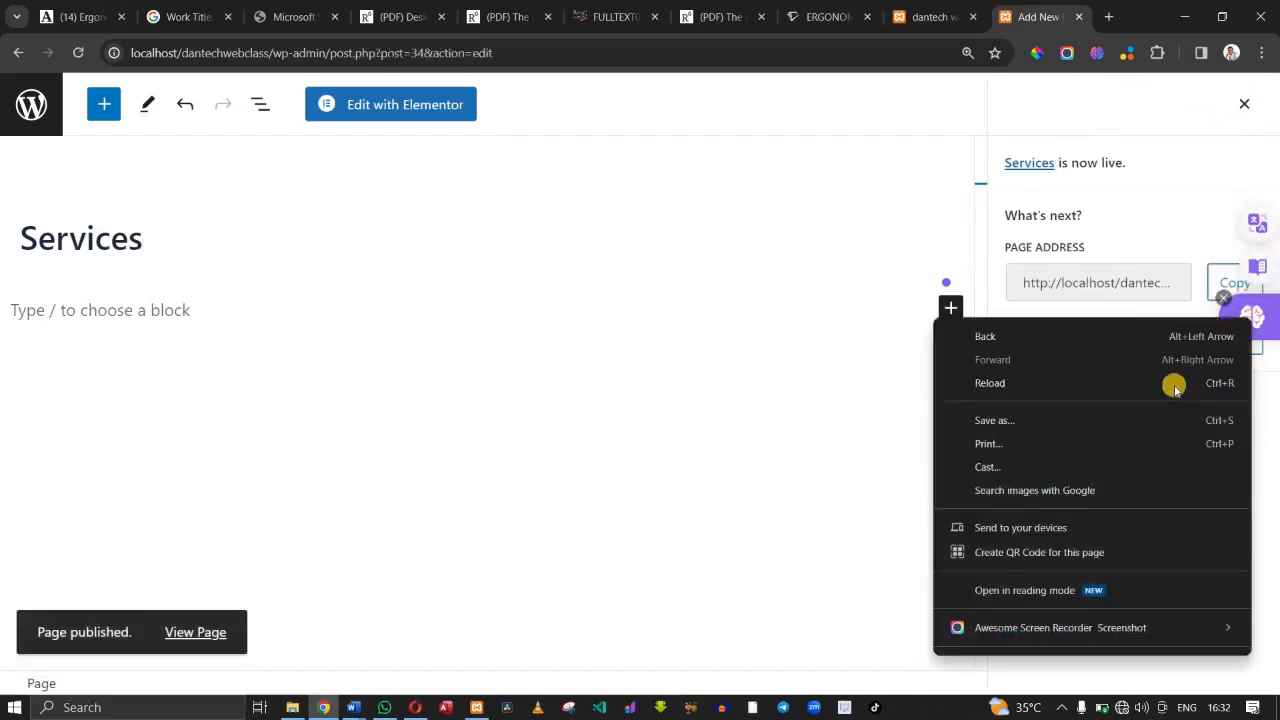
right_click(1259, 312)
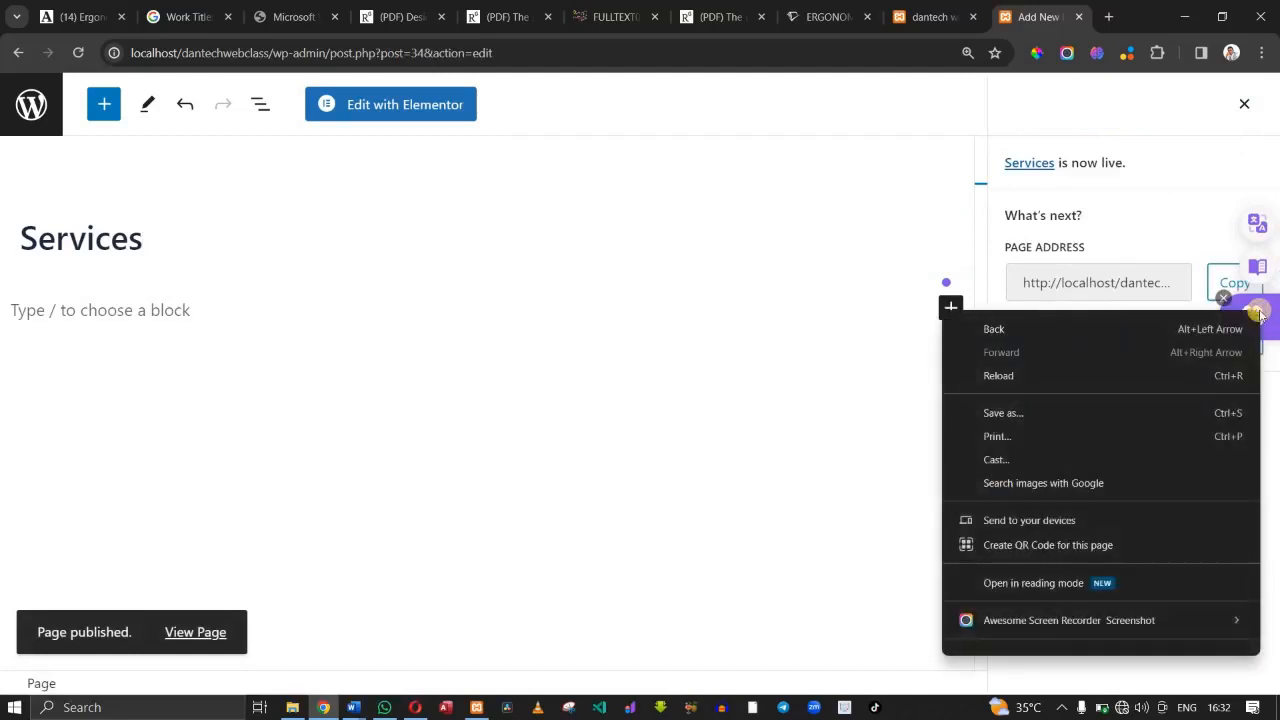
click(1226, 297)
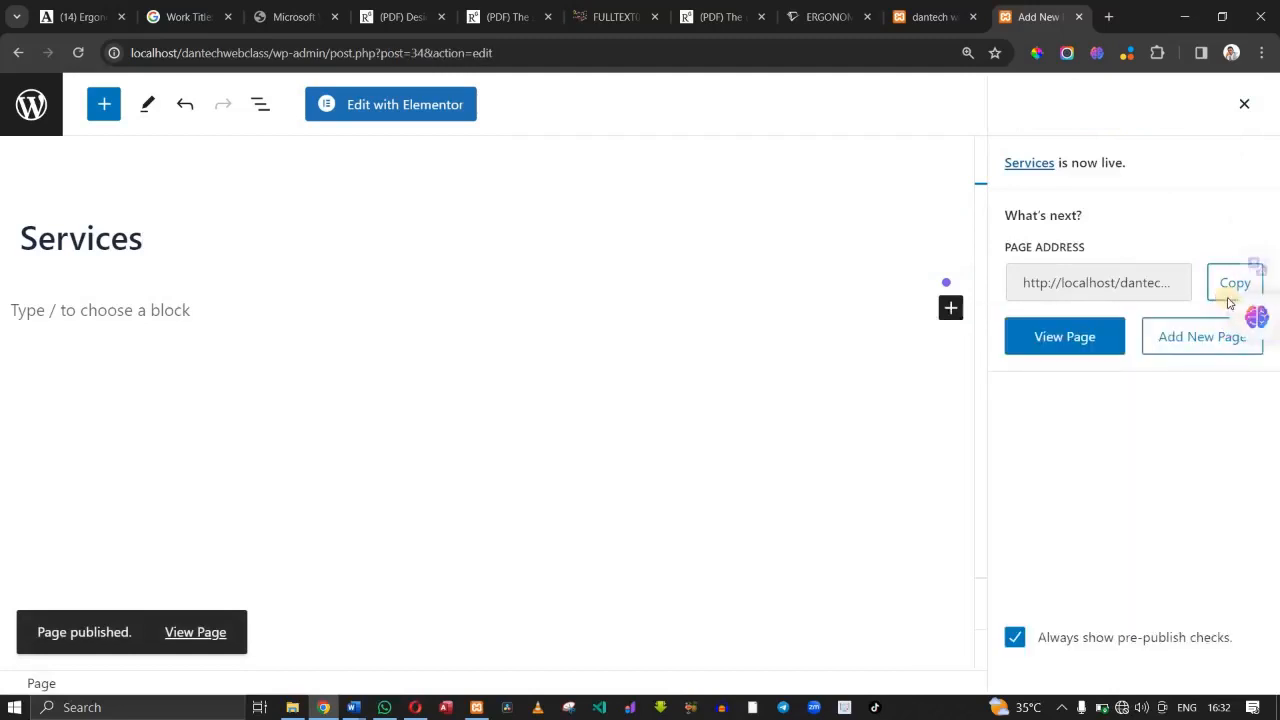
click(1230, 298)
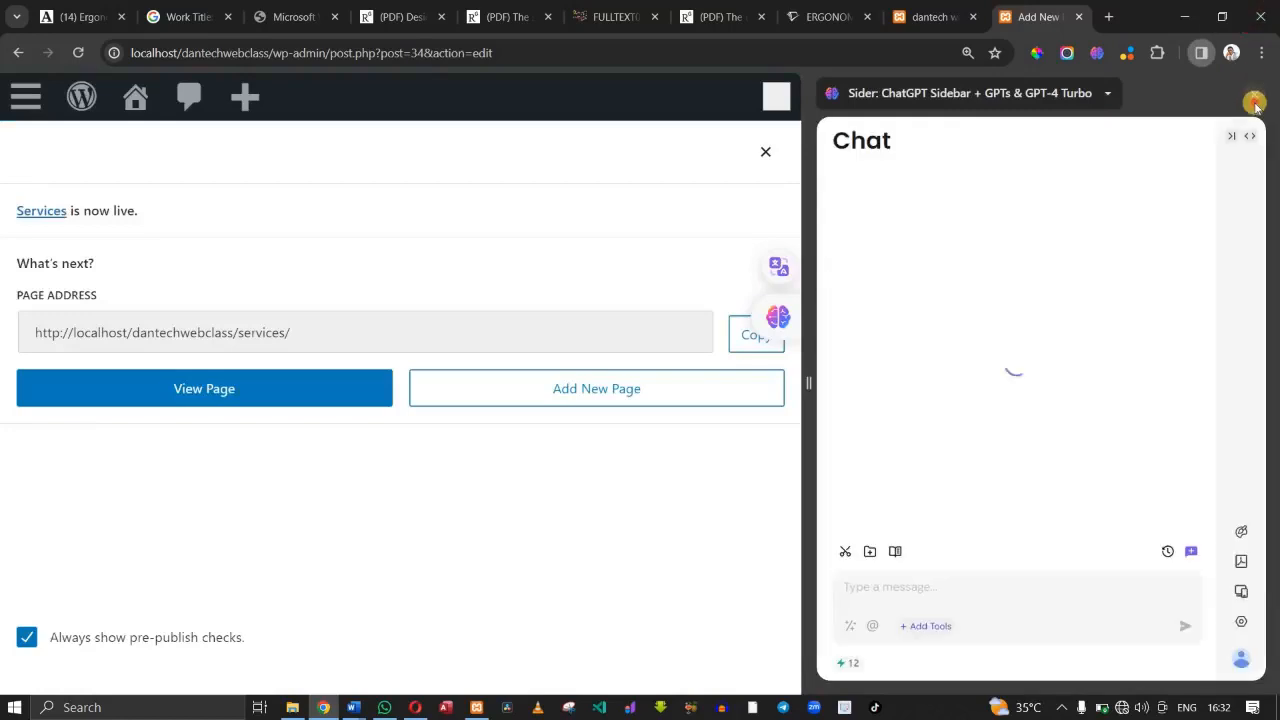
click(1255, 103)
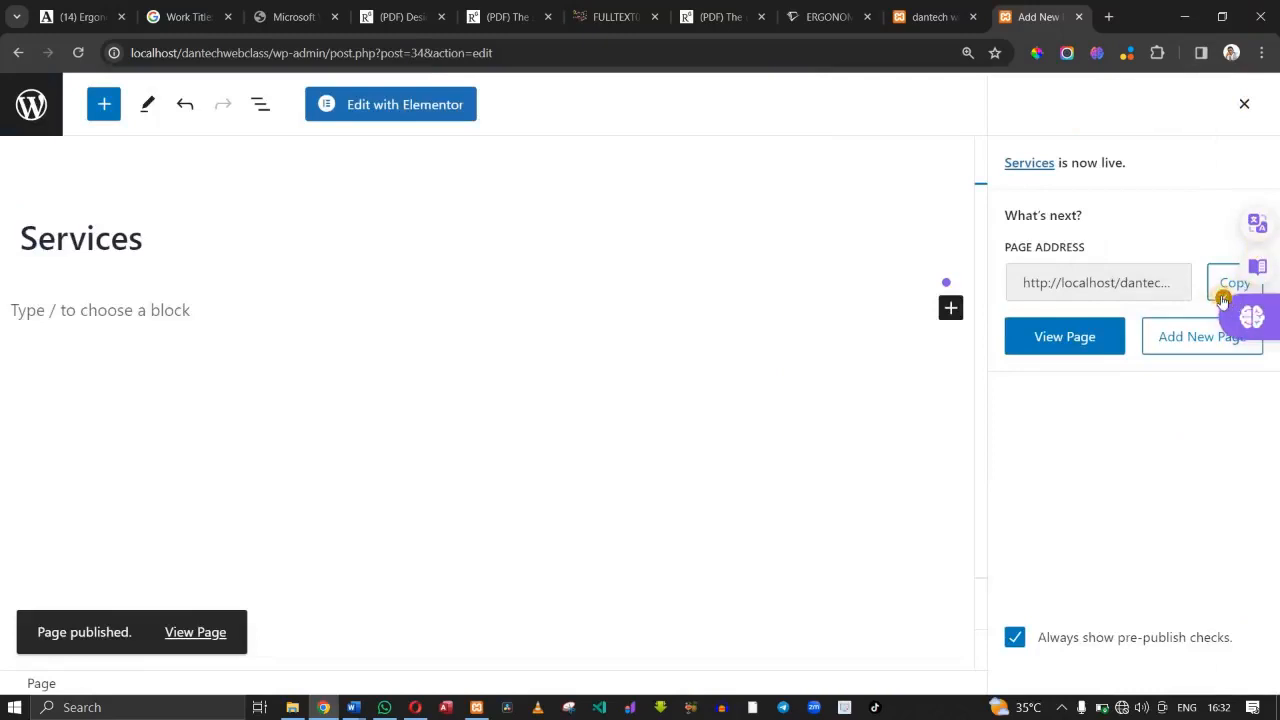
mouse_move(1222, 300)
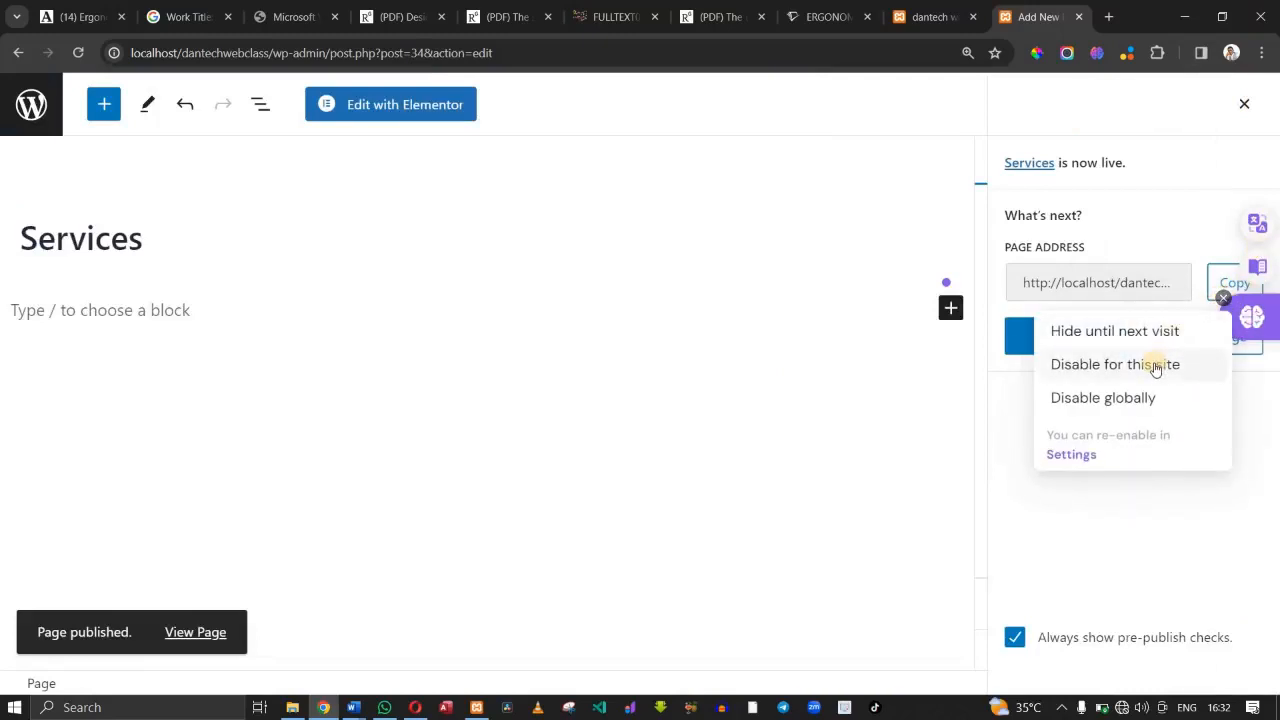
click(1155, 365)
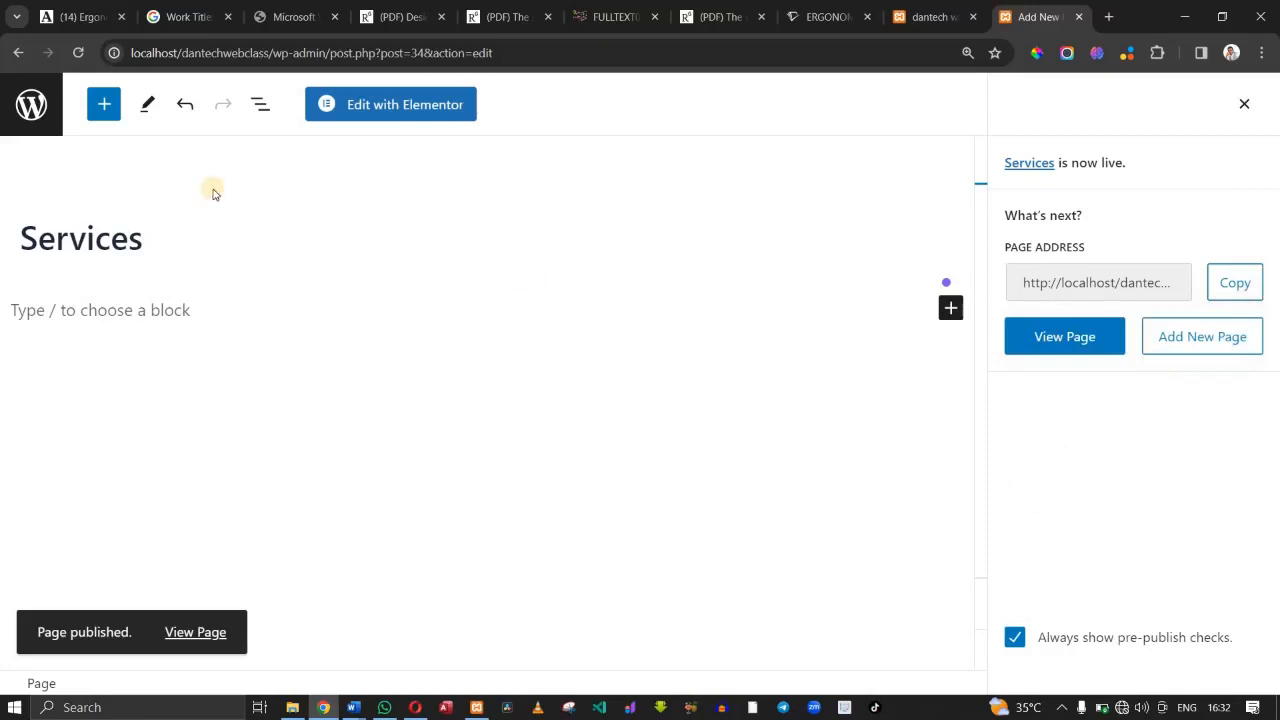
Create a new page titled "Gallery" and publish it.
click(135, 238)
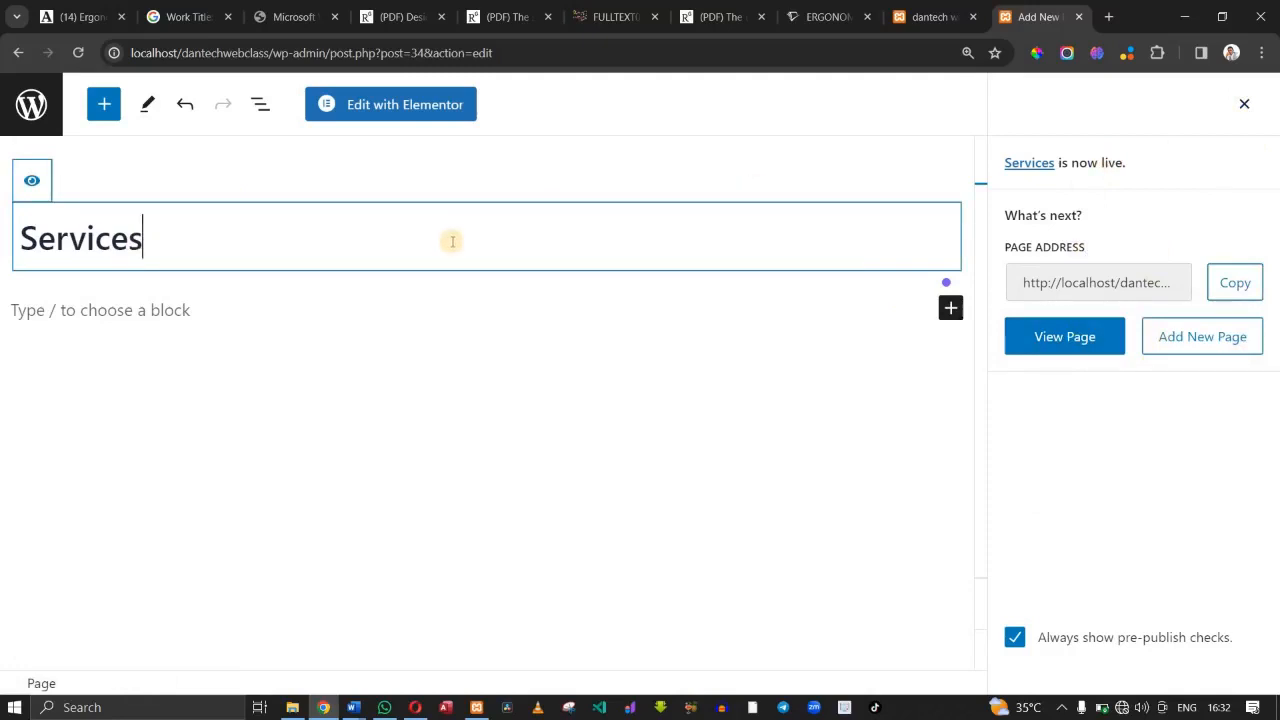
click(1180, 346)
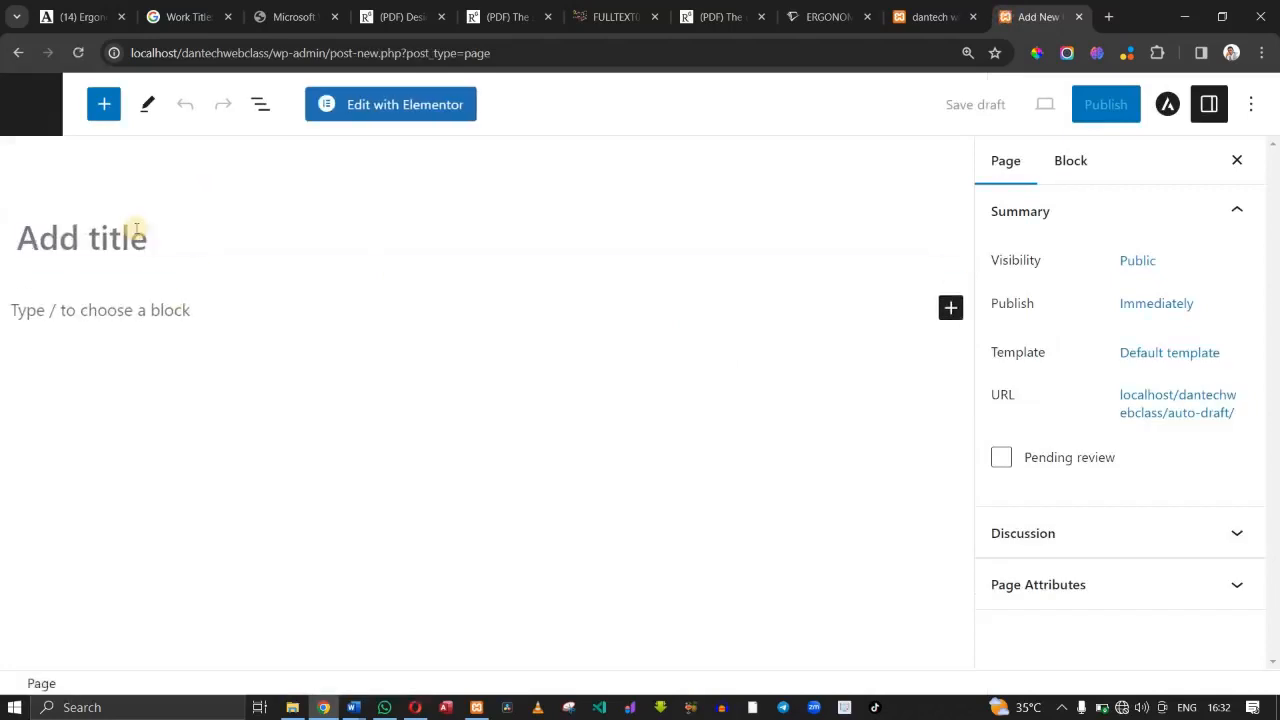
click(136, 229)
text(G)
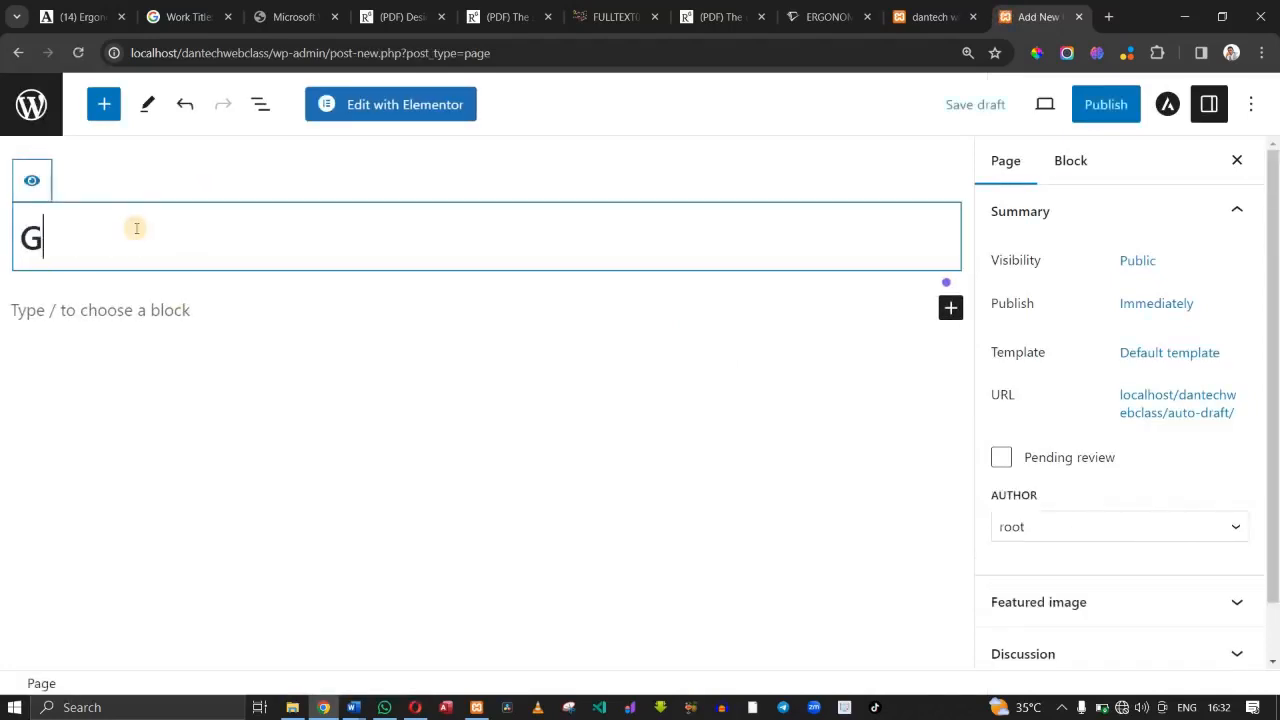
text(allary)
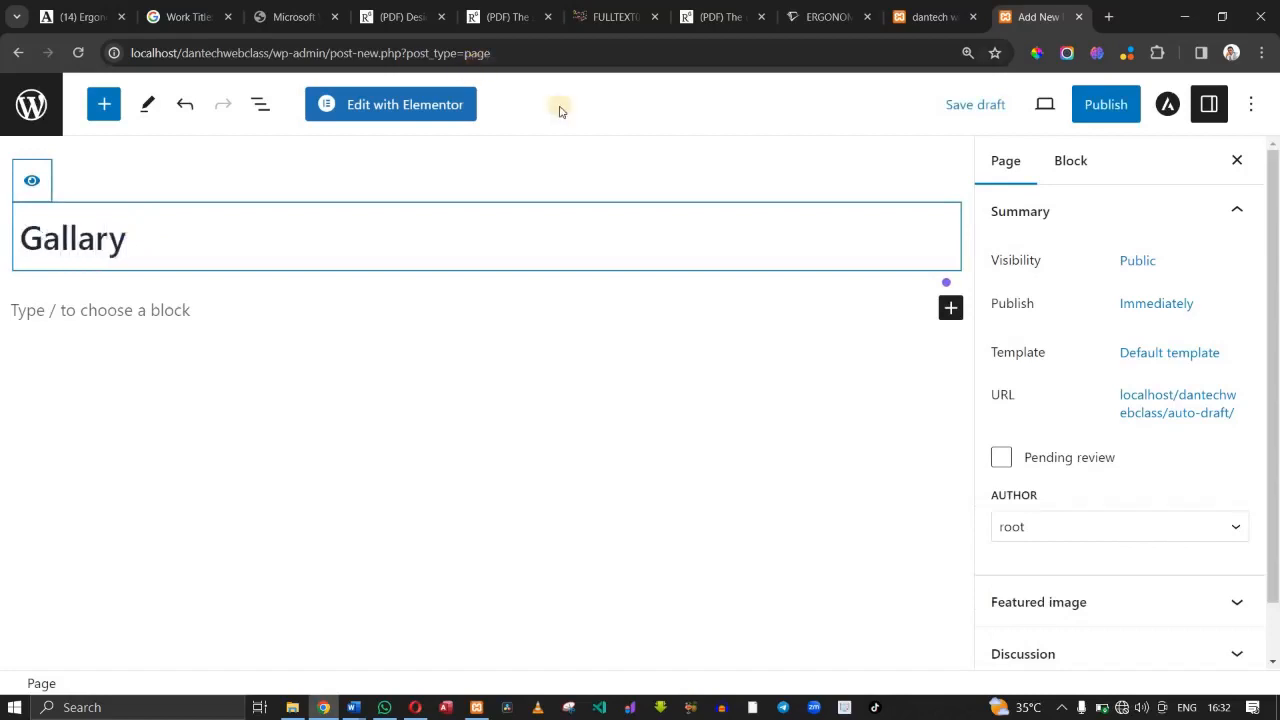
click(98, 240)
key(BackSpace)
text(e)
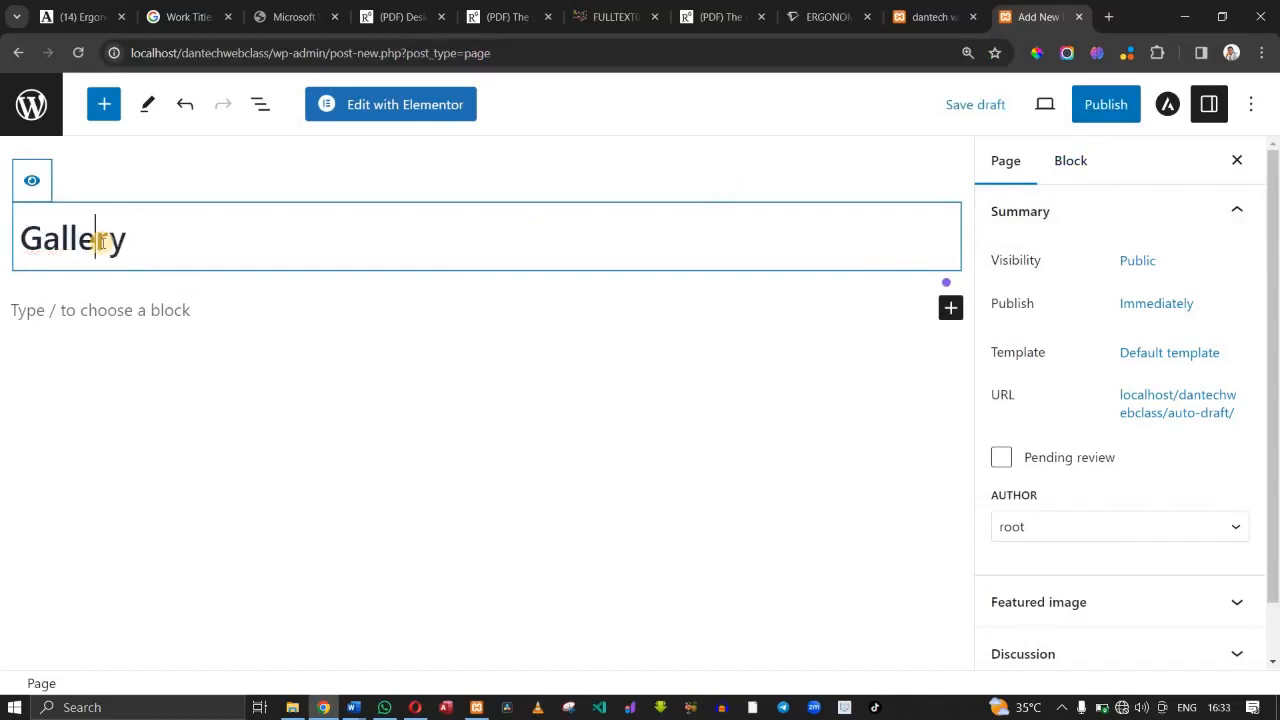
click(157, 246)
click(1130, 117)
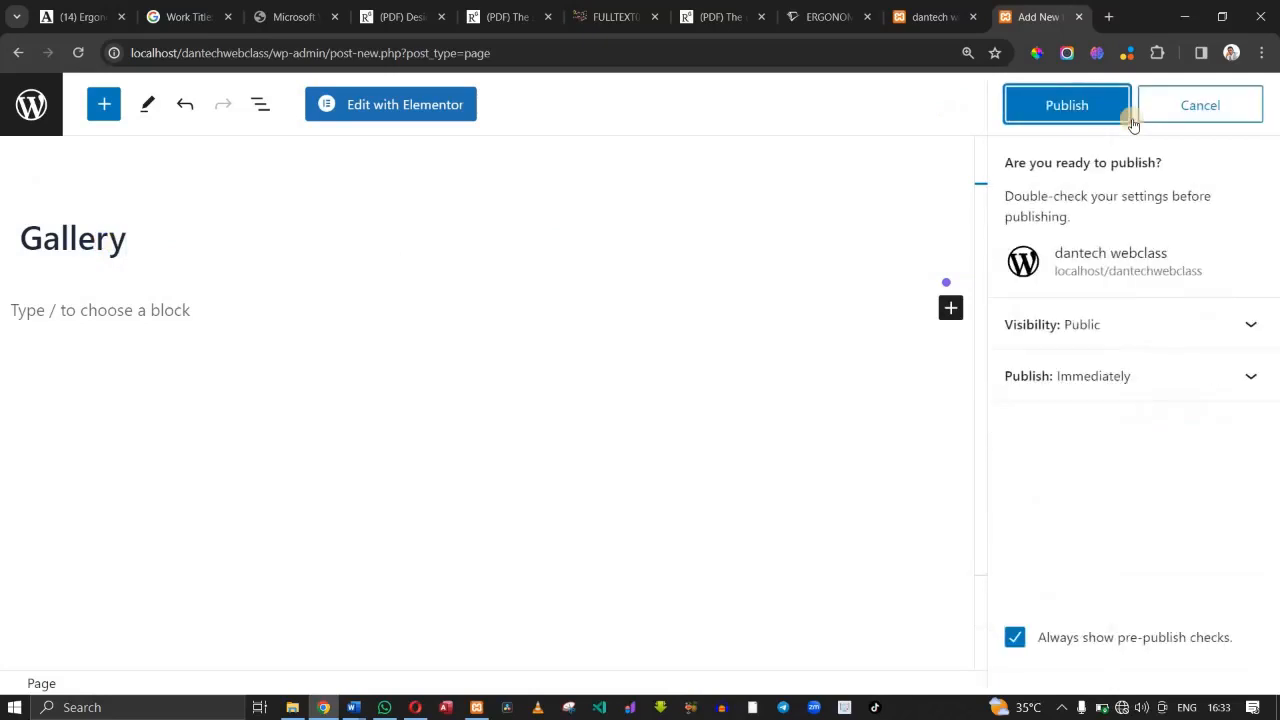
click(1105, 104)
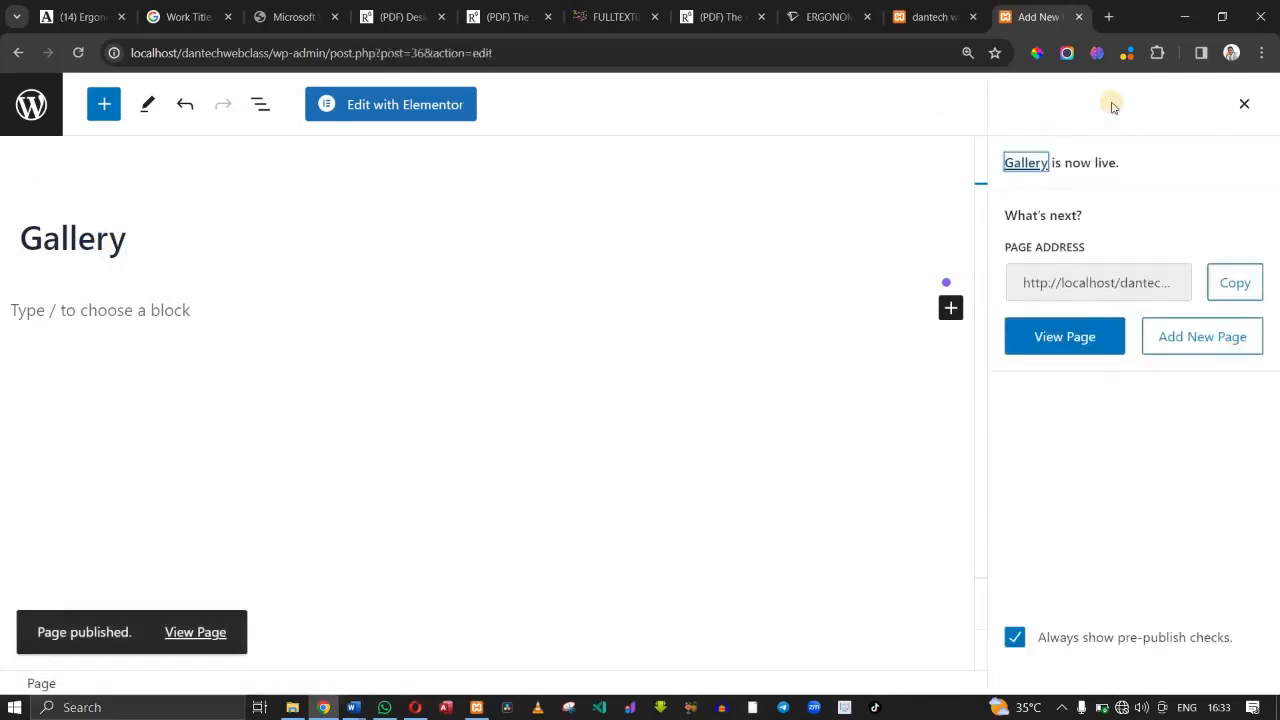
click(702, 189)
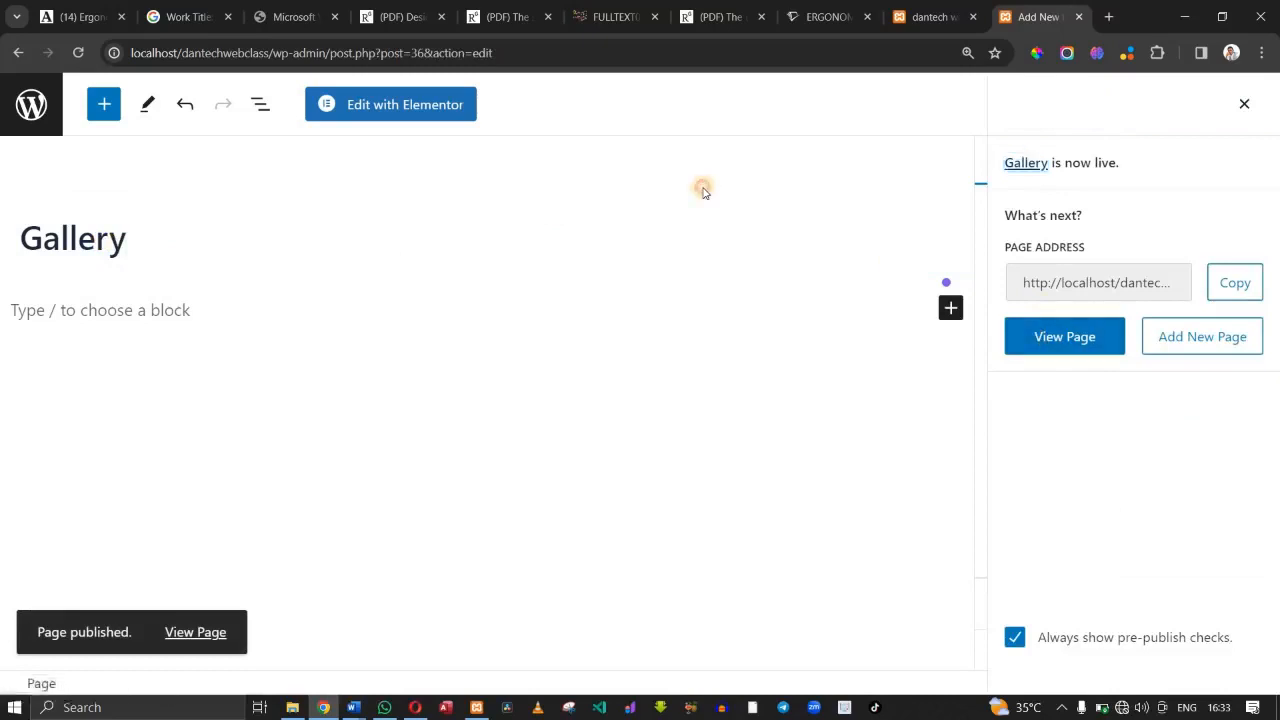
Review the list of all pages, and check the homepage assignment in the Reading settings.
click(28, 112)
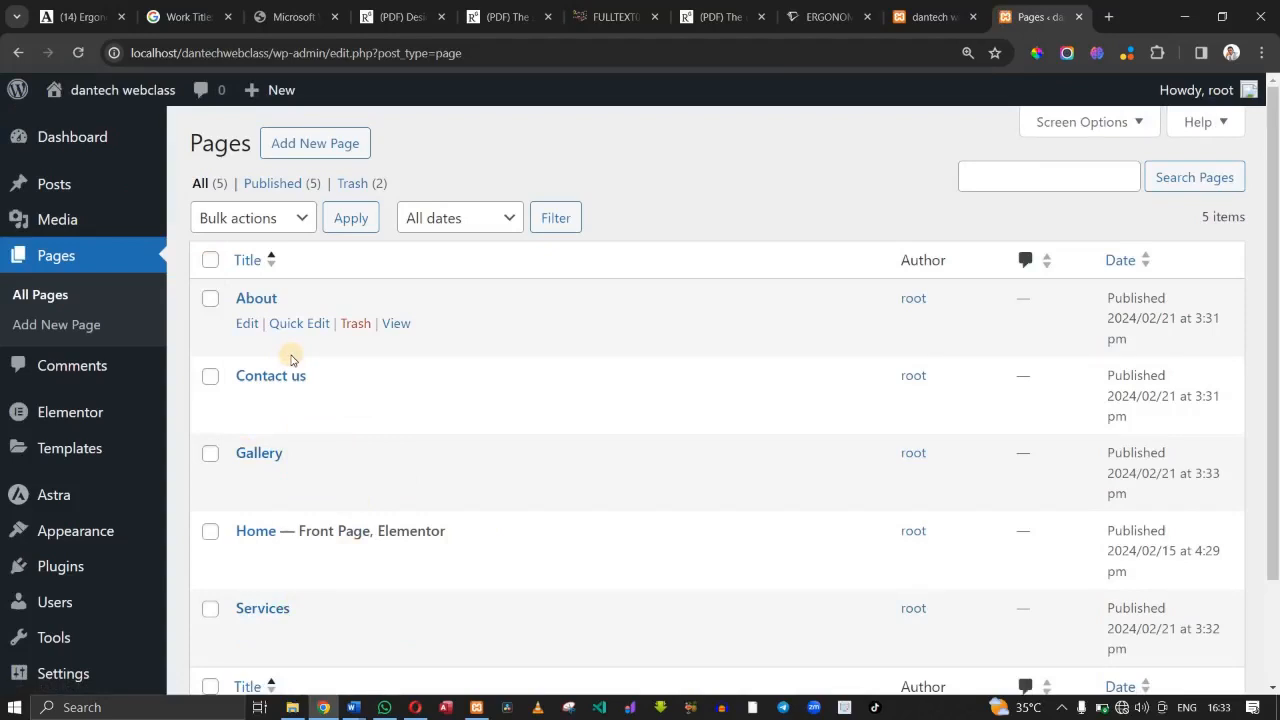
click(64, 675)
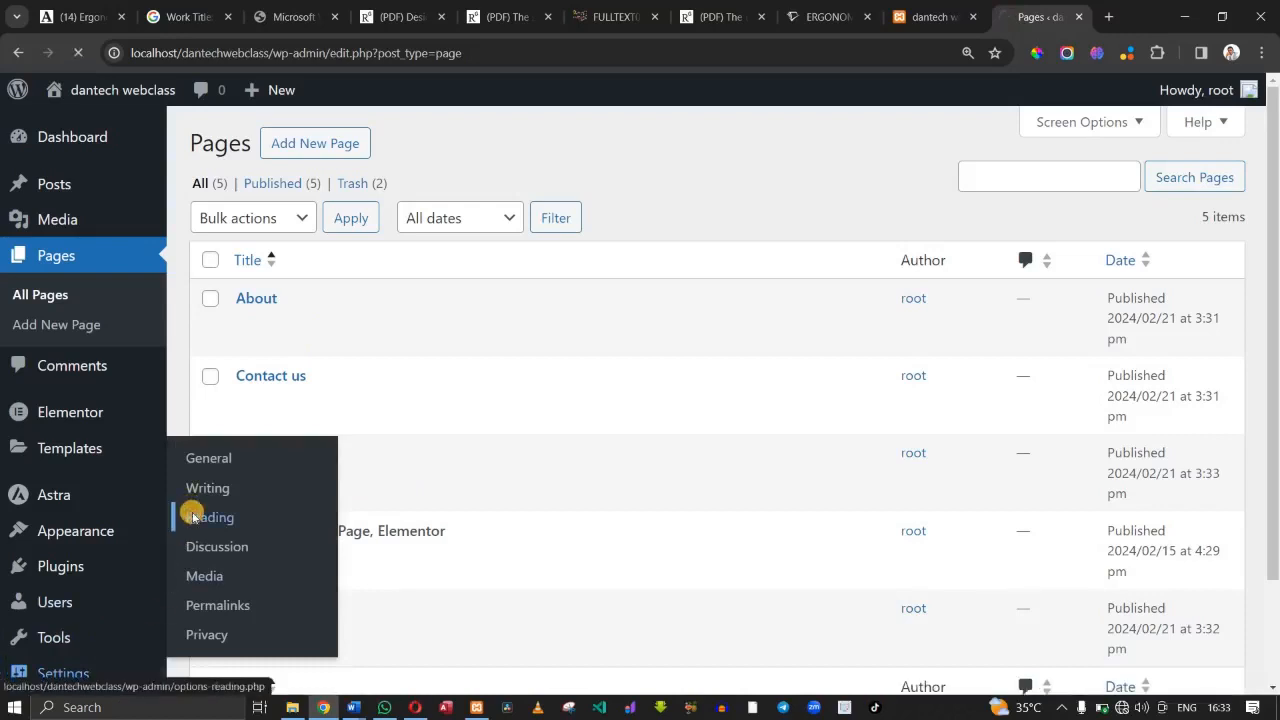
click(193, 517)
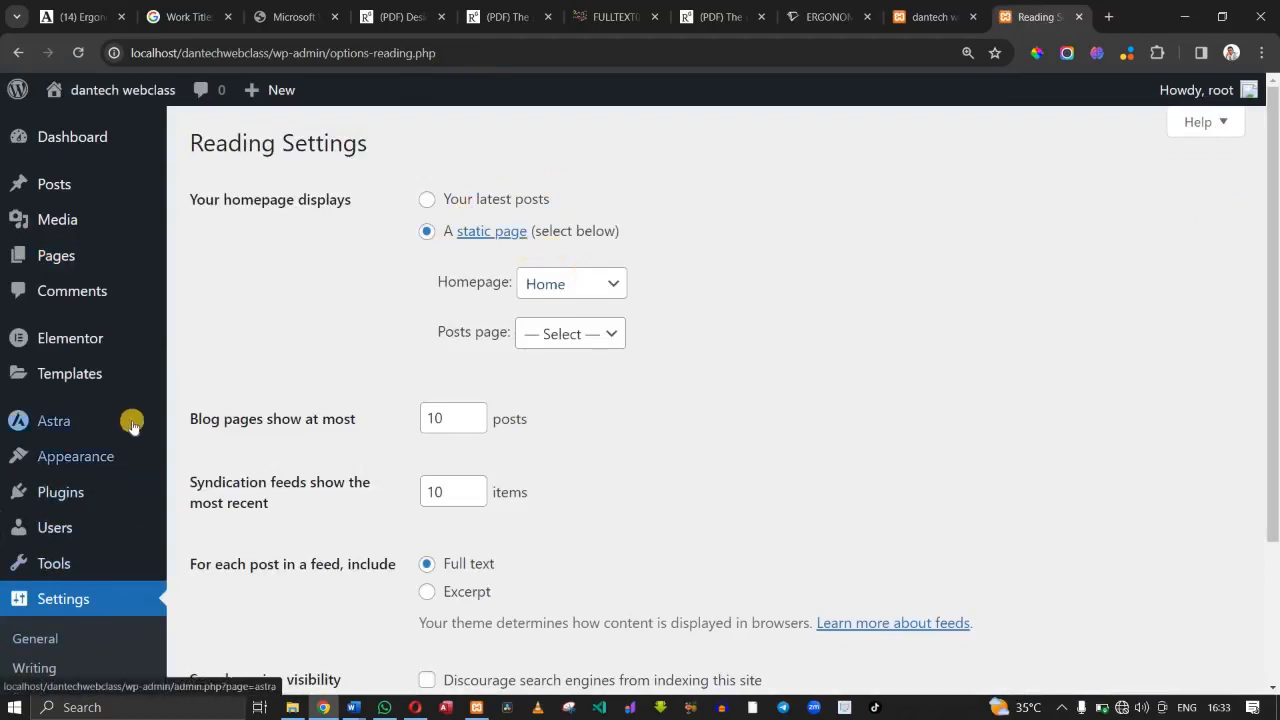
mouse_move(130, 422)
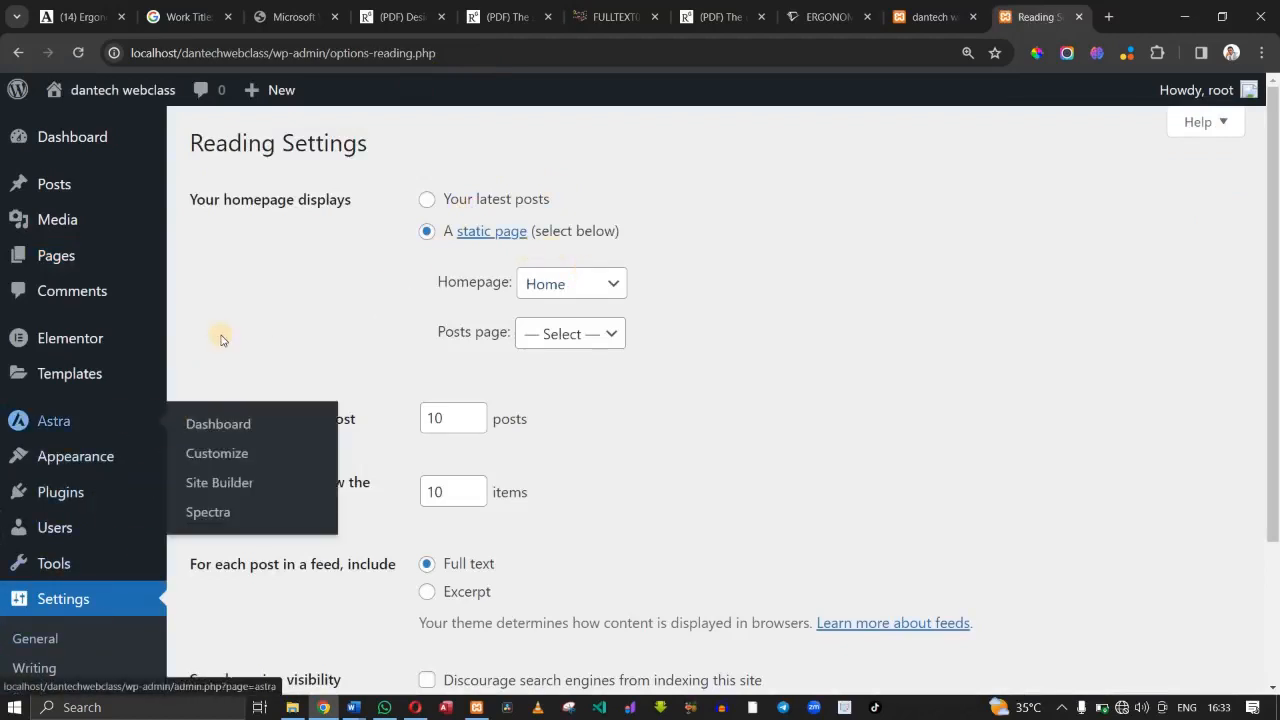
Reload the site's front page in its open browser tab to check the pages in its navigation menu.
click(916, 14)
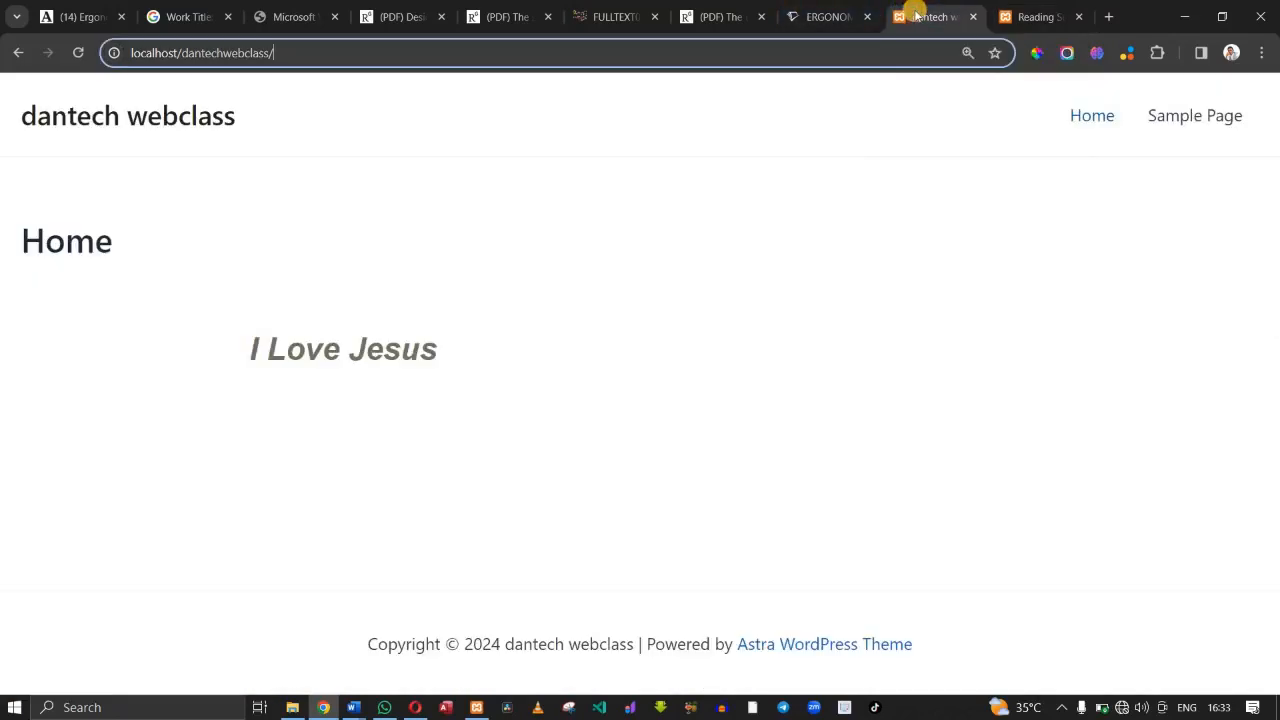
click(77, 54)
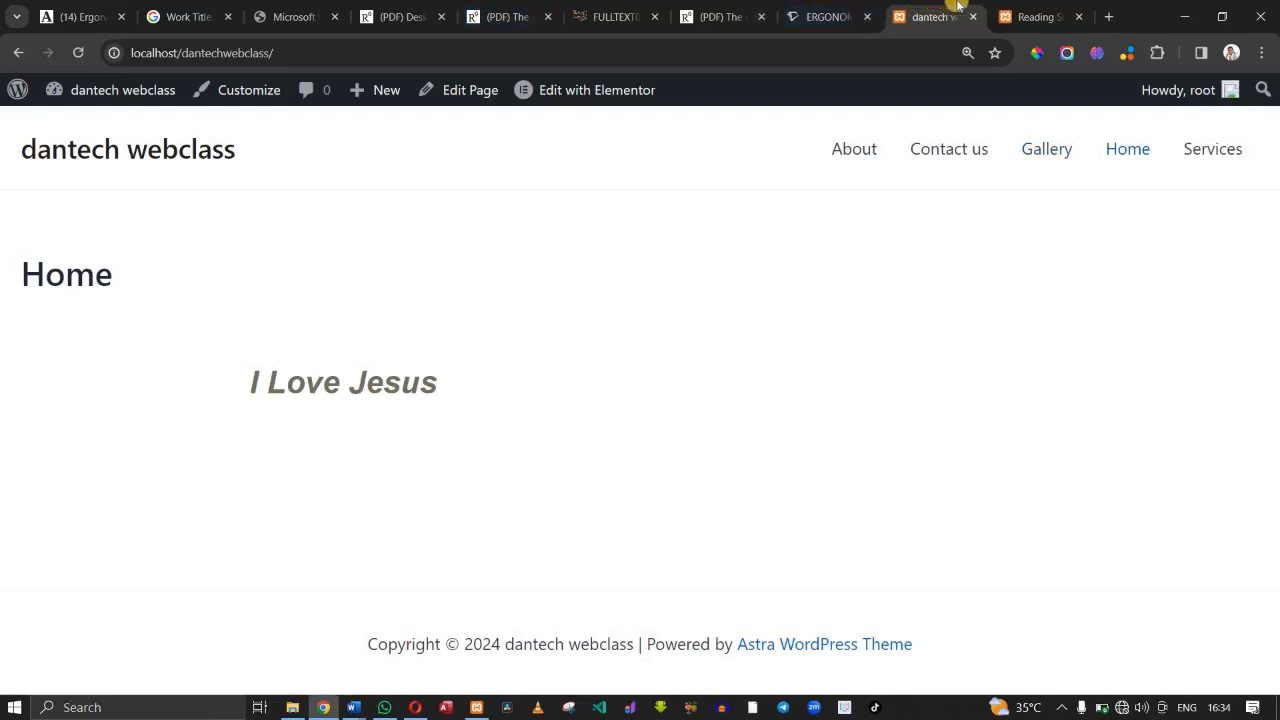
Return to the site's admin tab and open the Menus page of the appearance settings.
click(1048, 13)
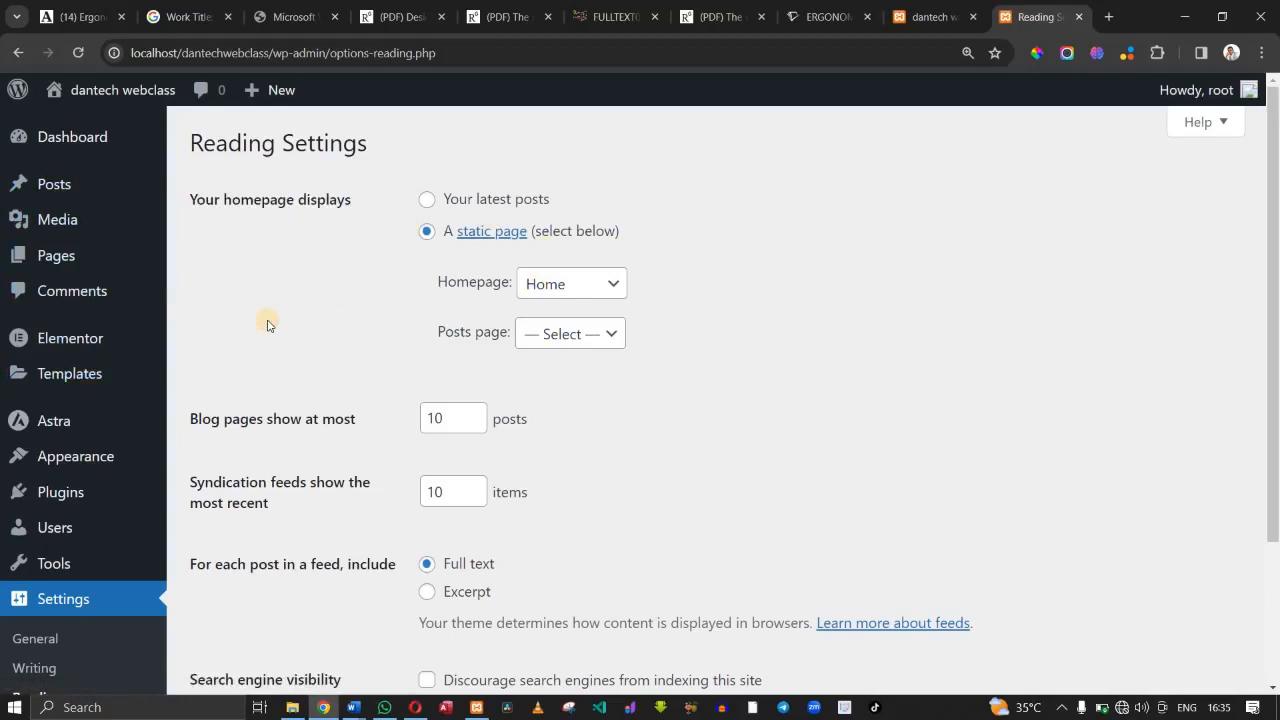
mouse_move(106, 452)
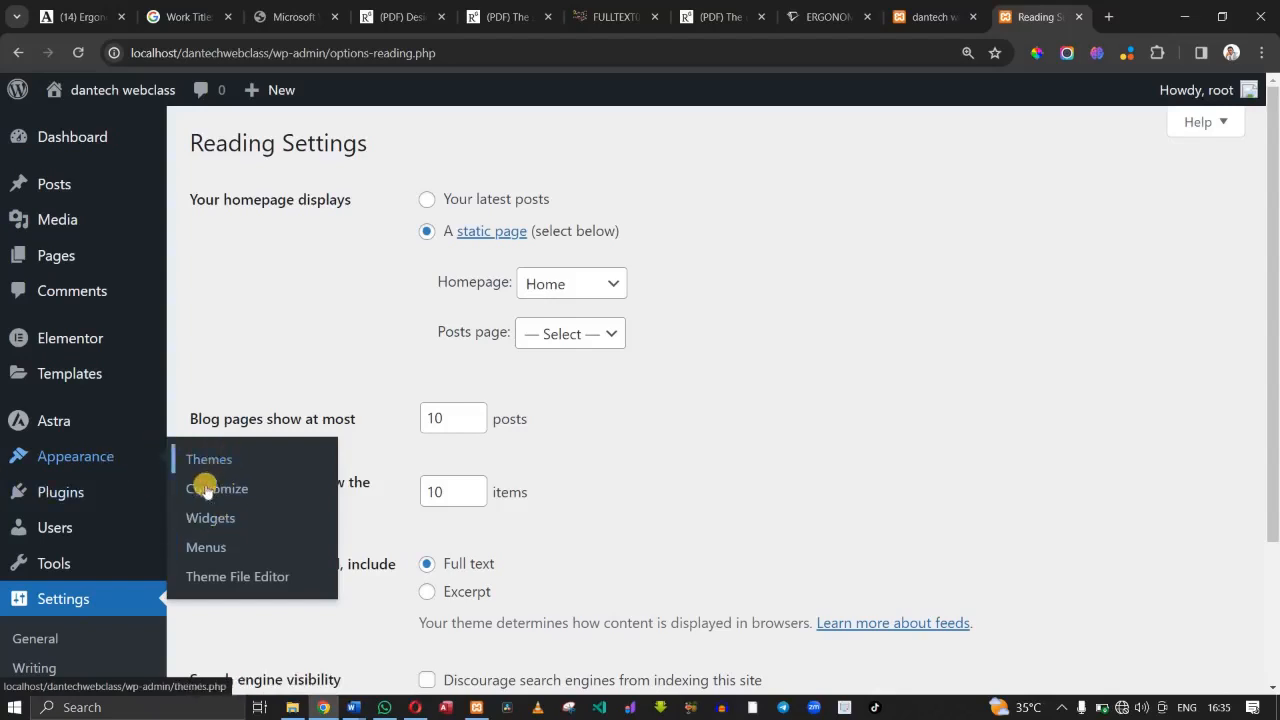
click(213, 549)
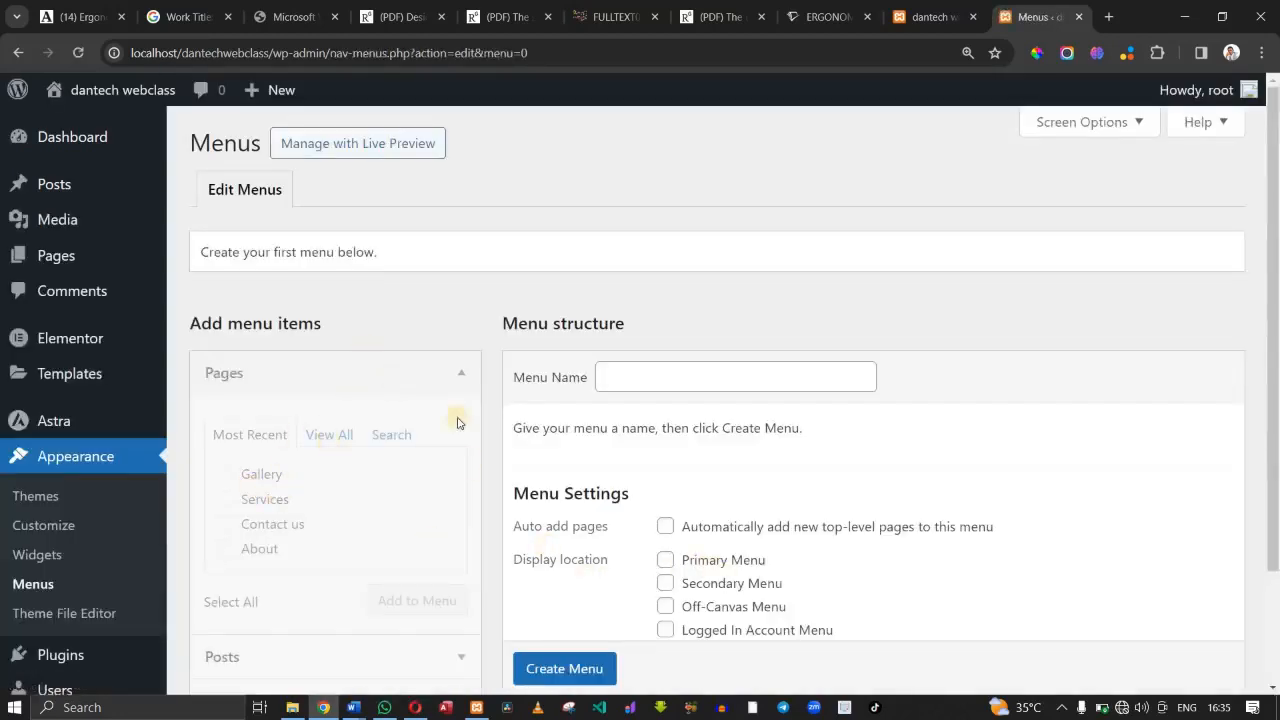
scroll(568, 306, down, 2)
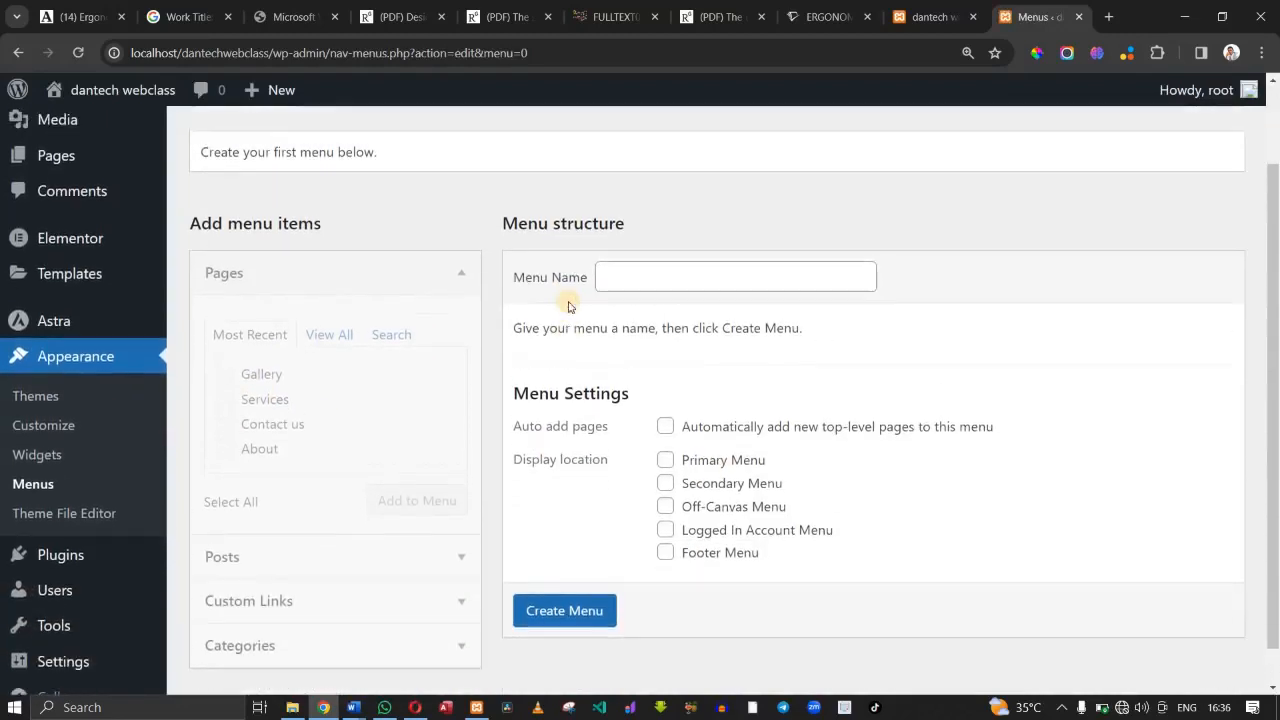
Try to select the Home page from the full page list before the menu has been created.
click(654, 276)
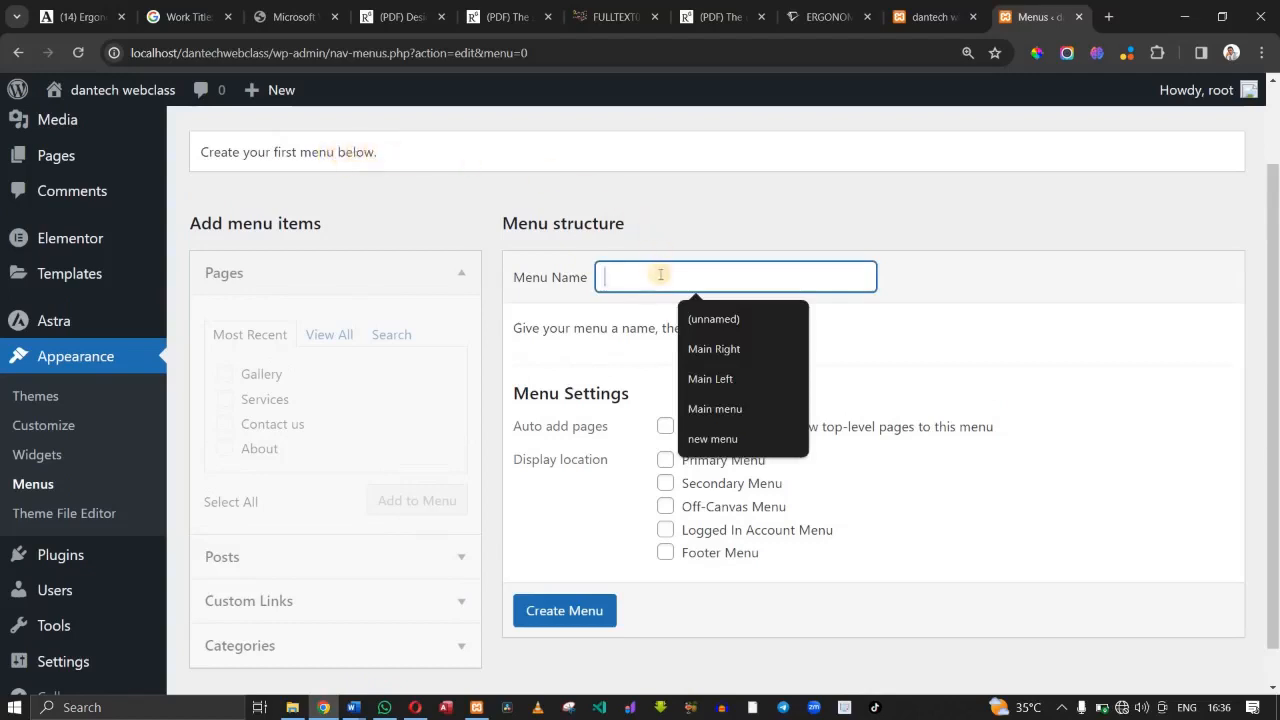
click(358, 393)
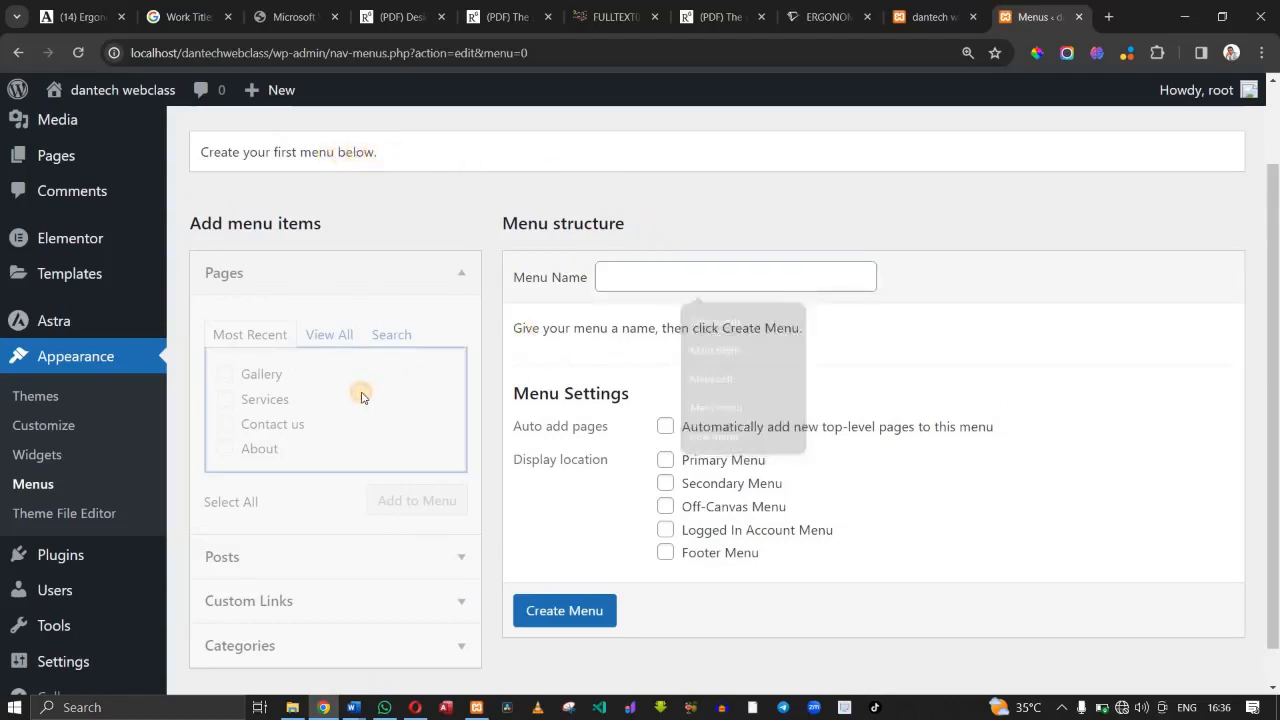
click(334, 342)
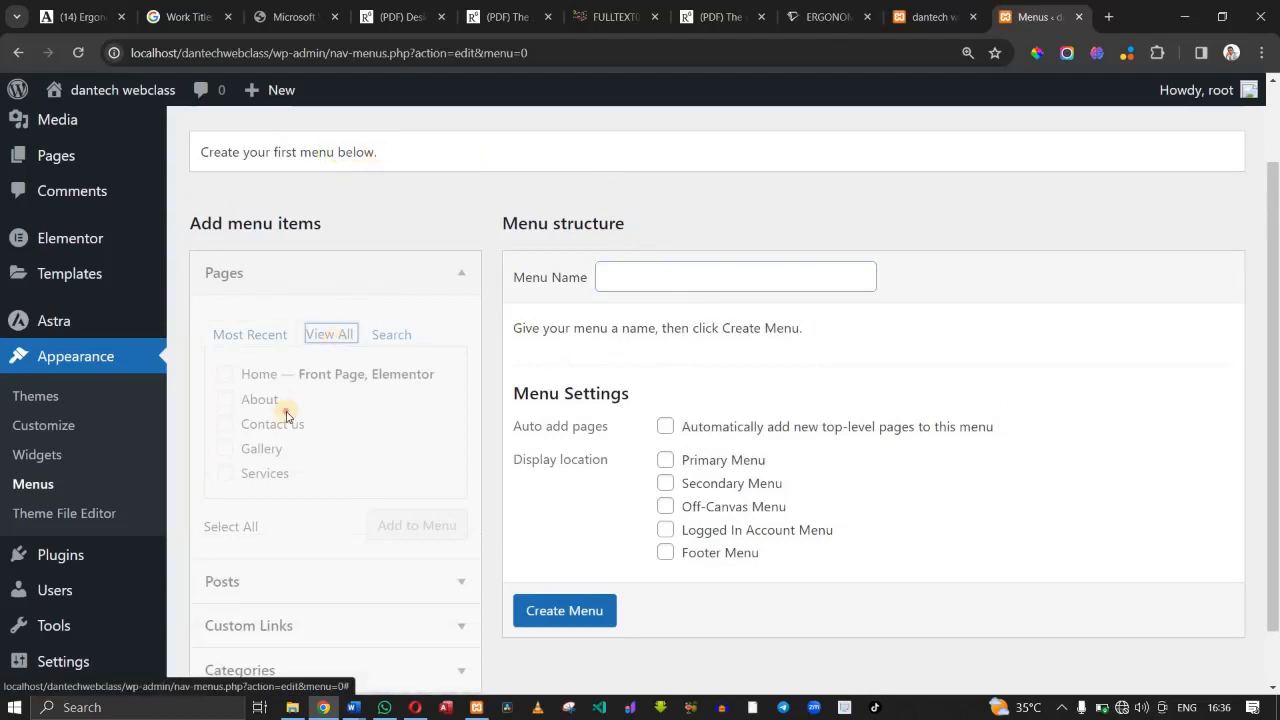
drag(287, 416, 233, 411)
click(224, 376)
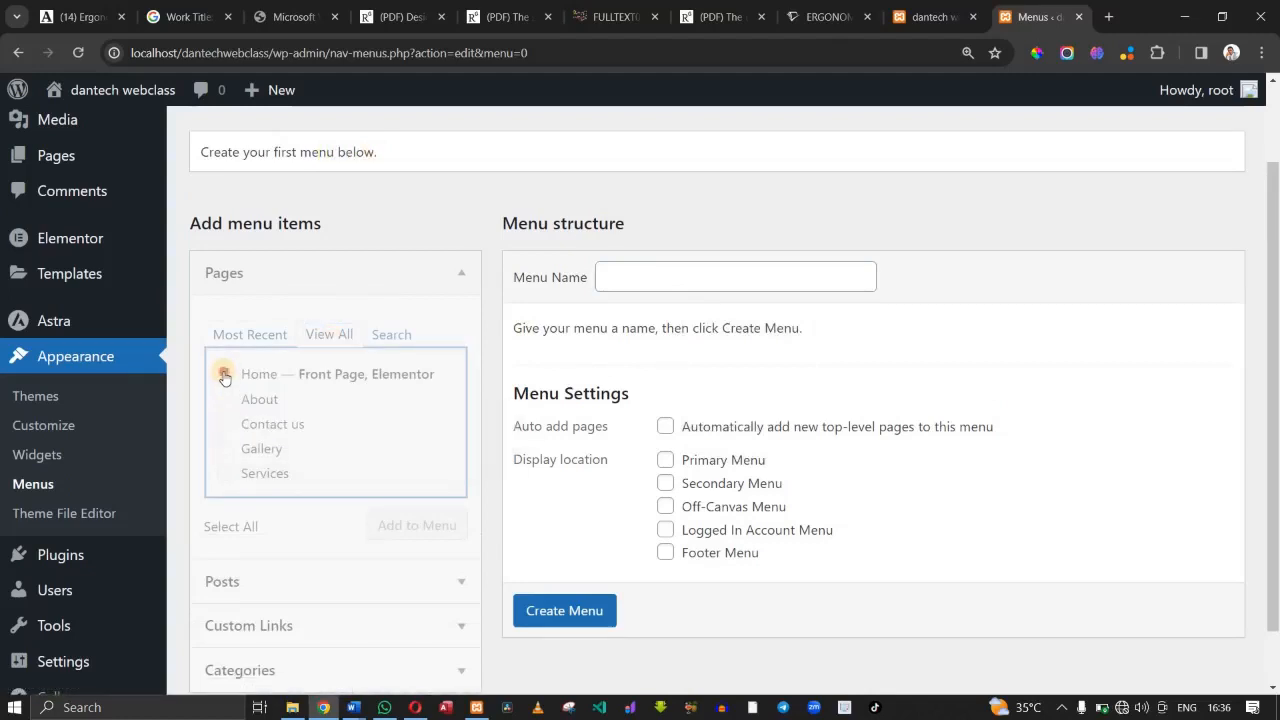
Create a menu named "Main menu" assigned to the Primary Menu, Secondary Menu and Footer Menu display locations.
click(663, 277)
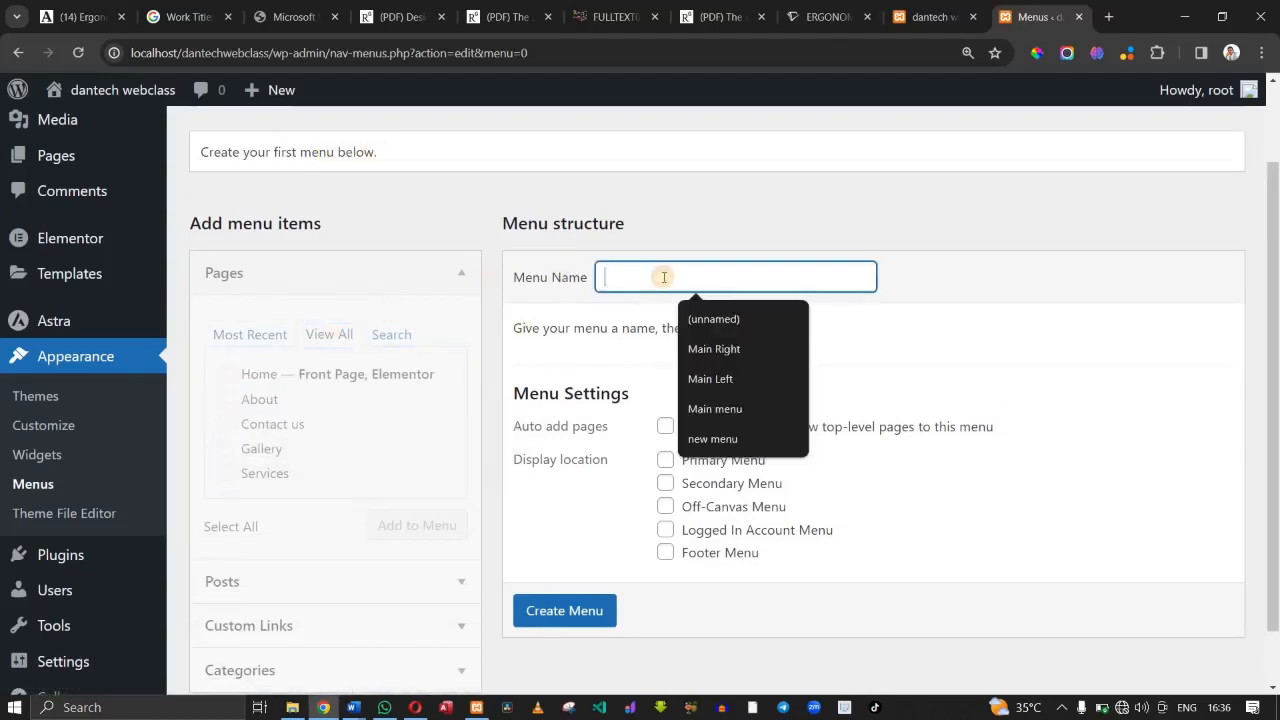
text(Main menu)
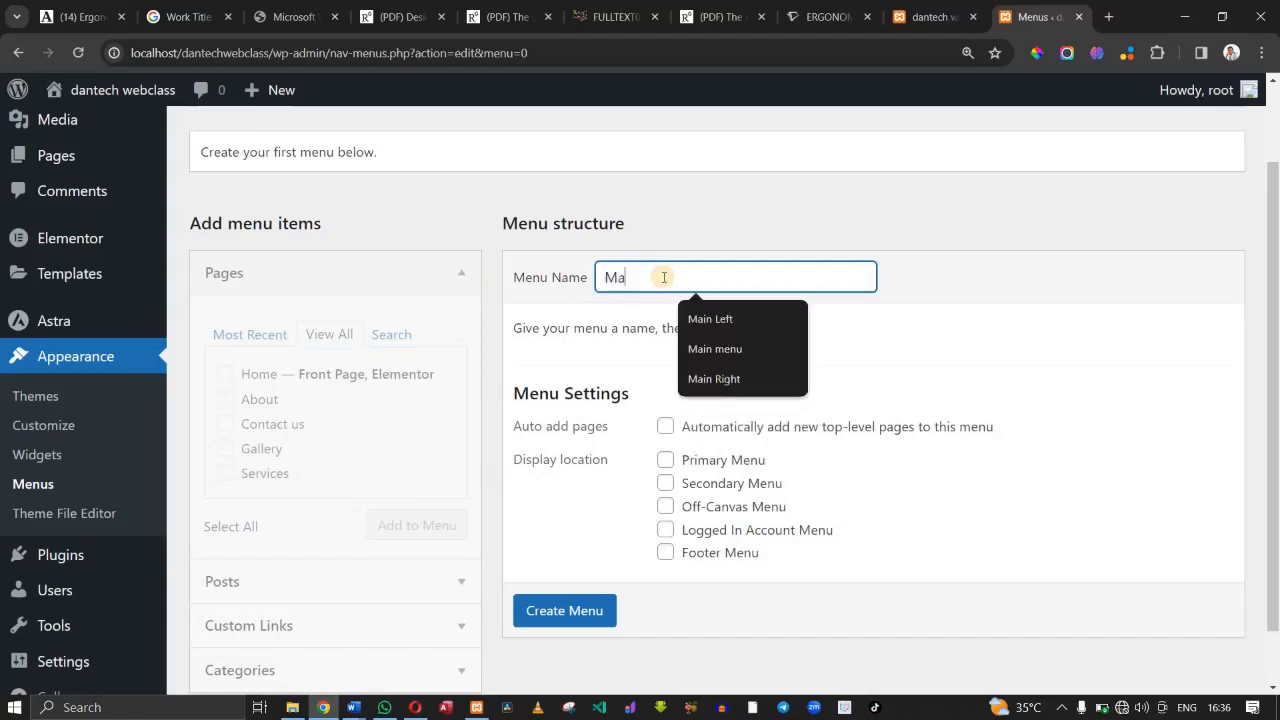
click(720, 345)
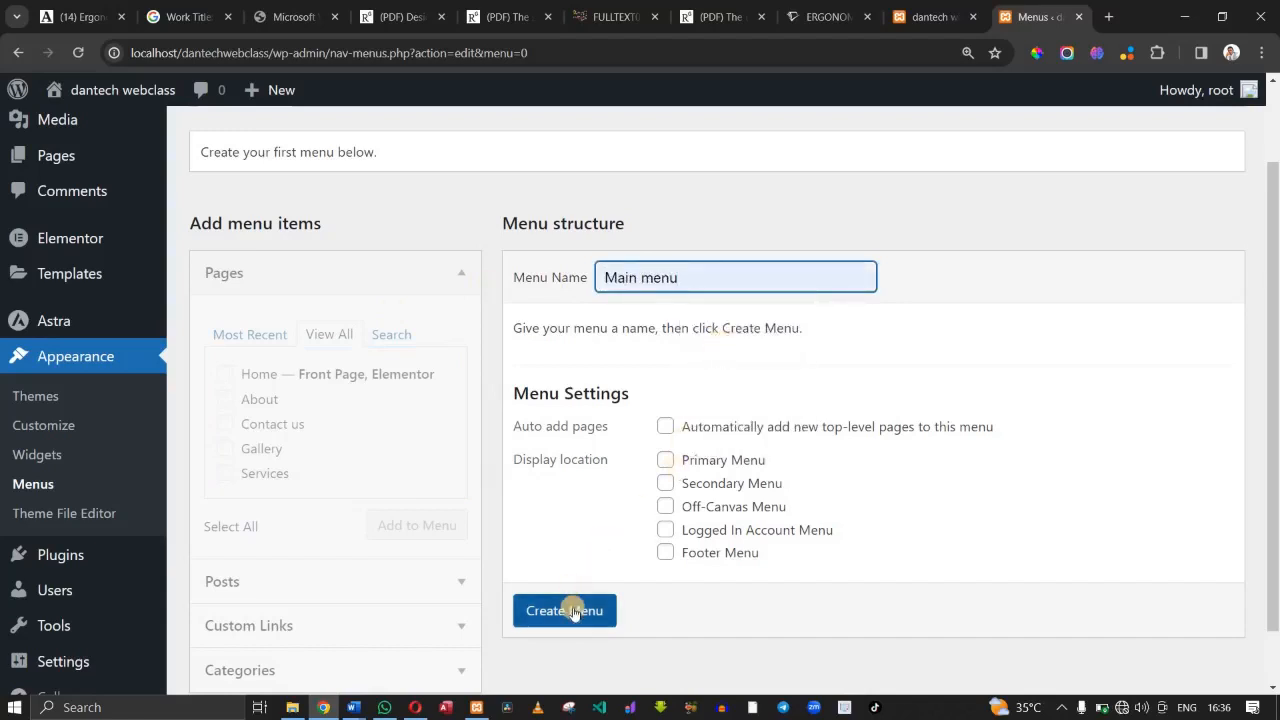
click(664, 462)
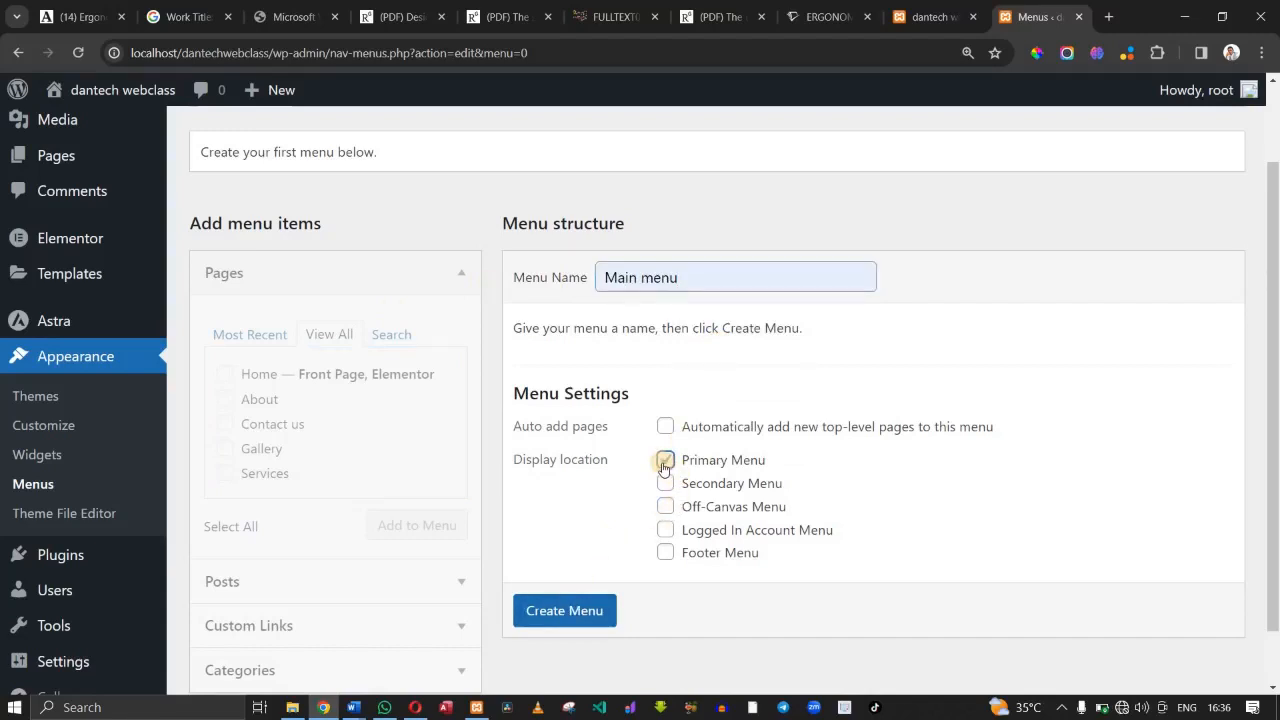
click(666, 554)
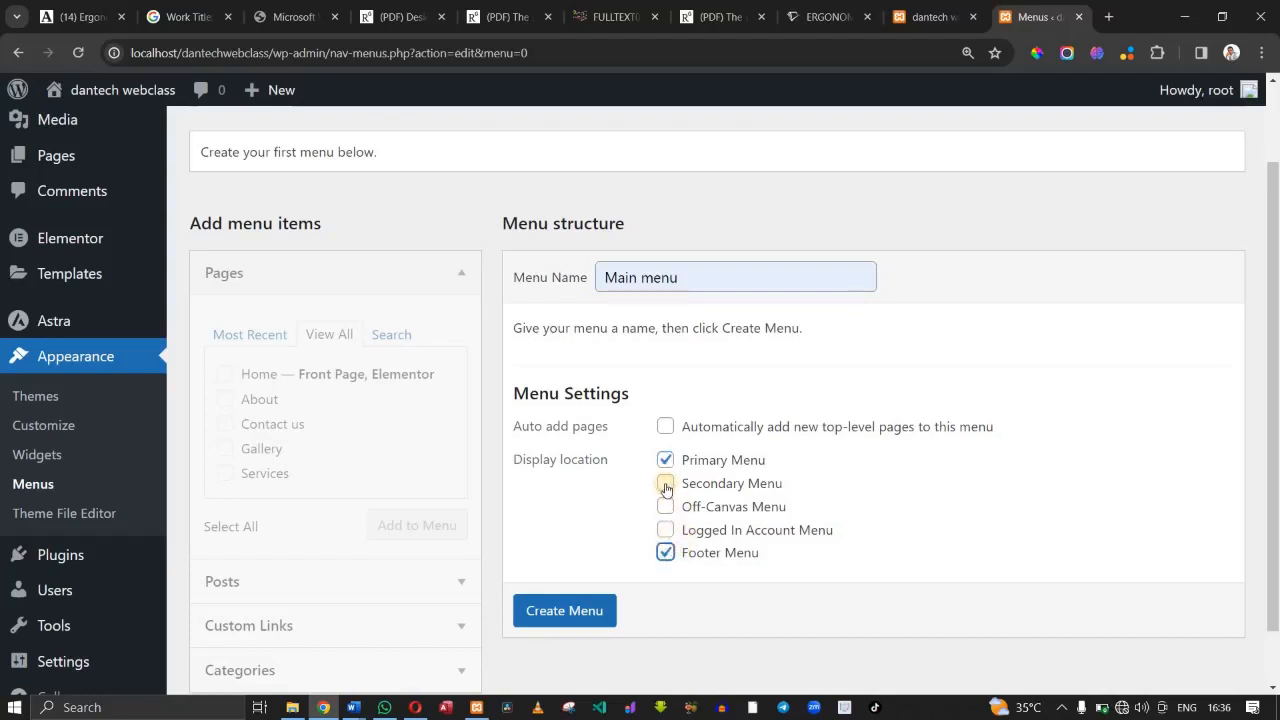
click(666, 487)
click(666, 487)
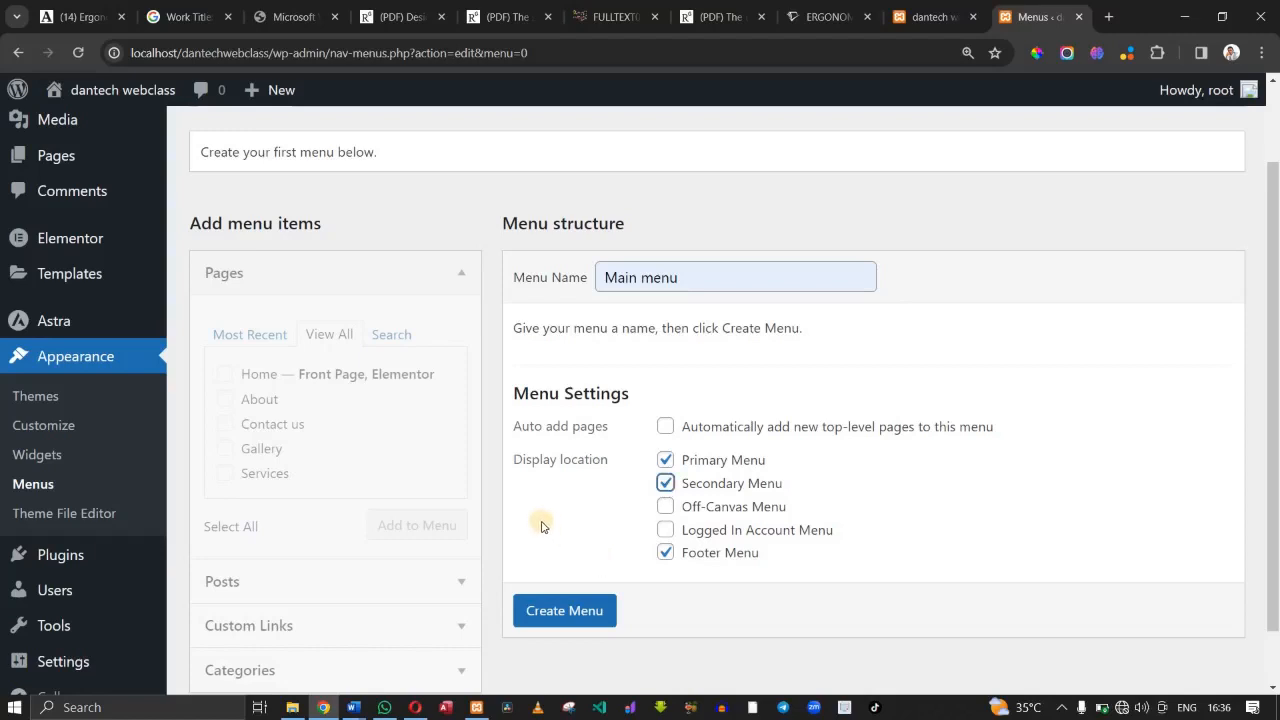
click(574, 612)
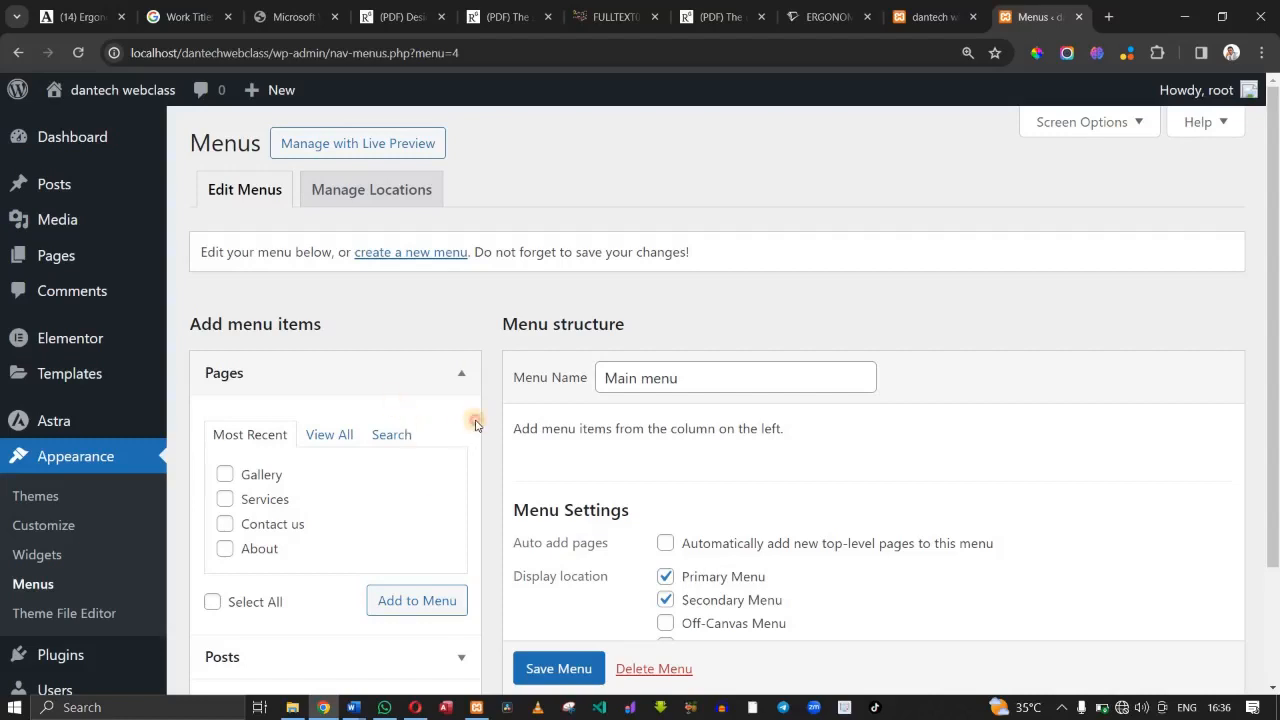
Add all five pages, Home, About, Contact us, Gallery and Services, to Main menu.
scroll(476, 425, down, 1)
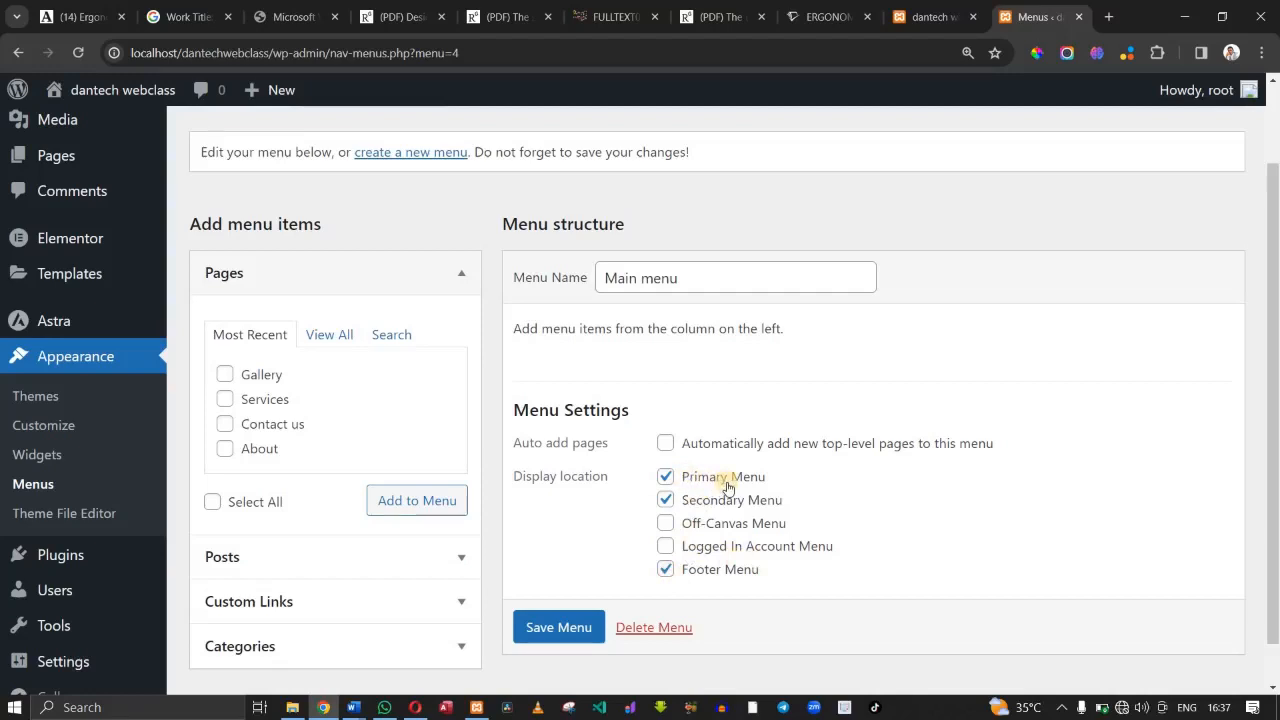
click(667, 499)
click(330, 334)
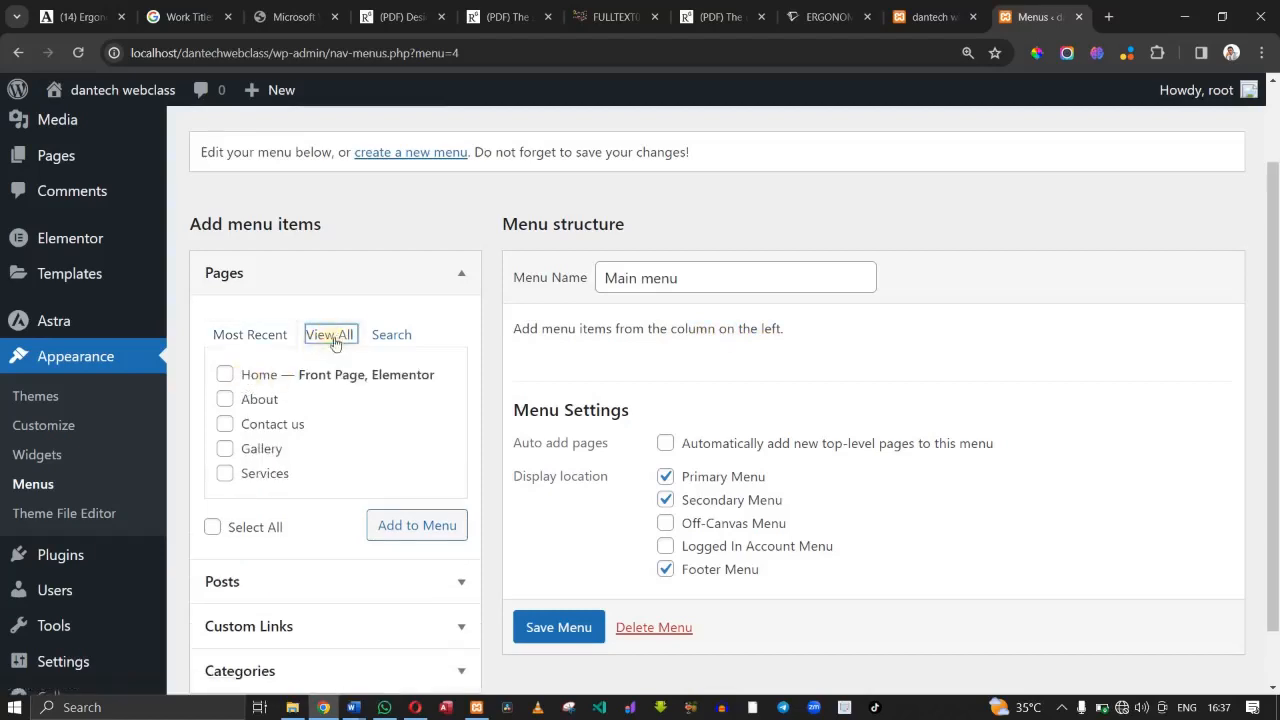
click(225, 376)
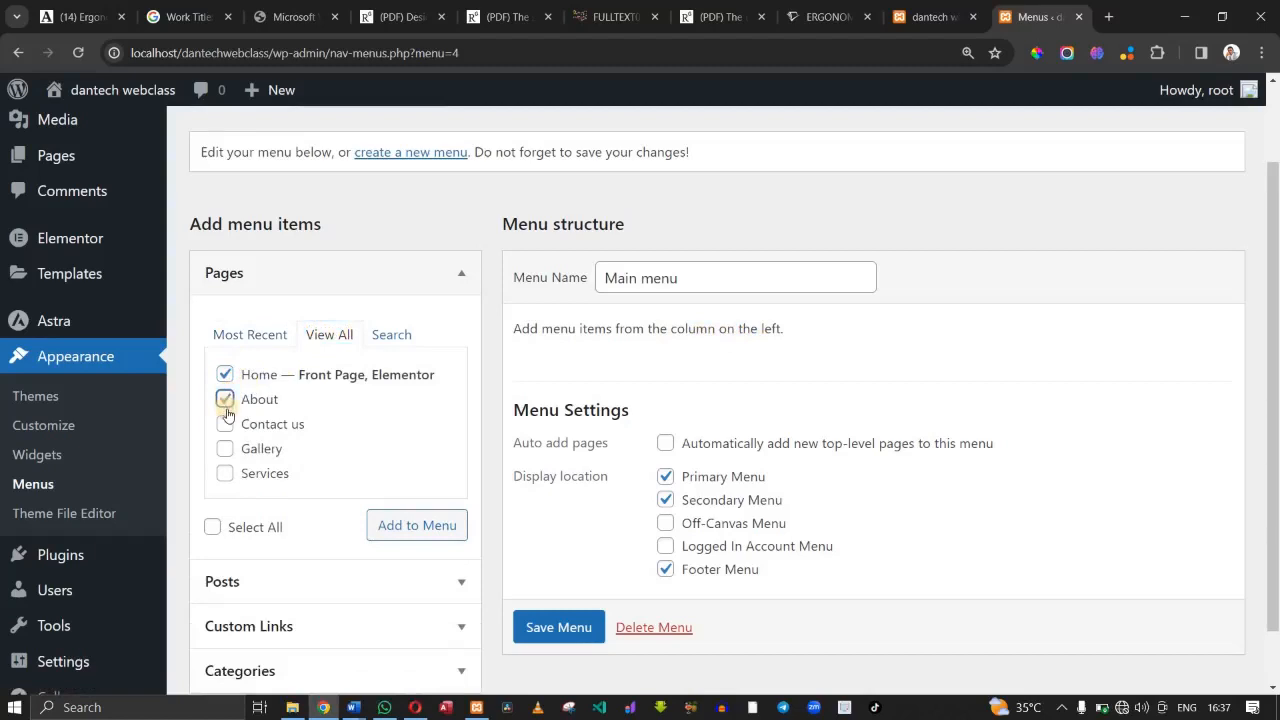
click(225, 400)
click(225, 424)
click(225, 450)
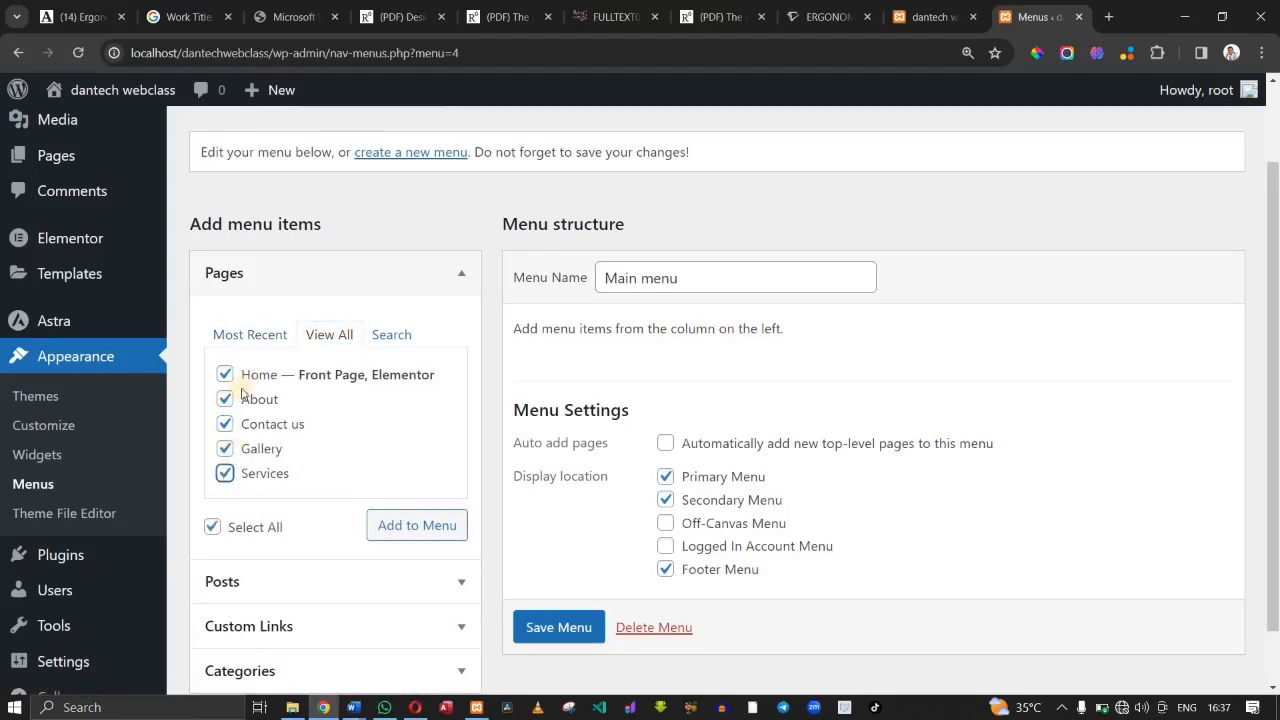
click(347, 485)
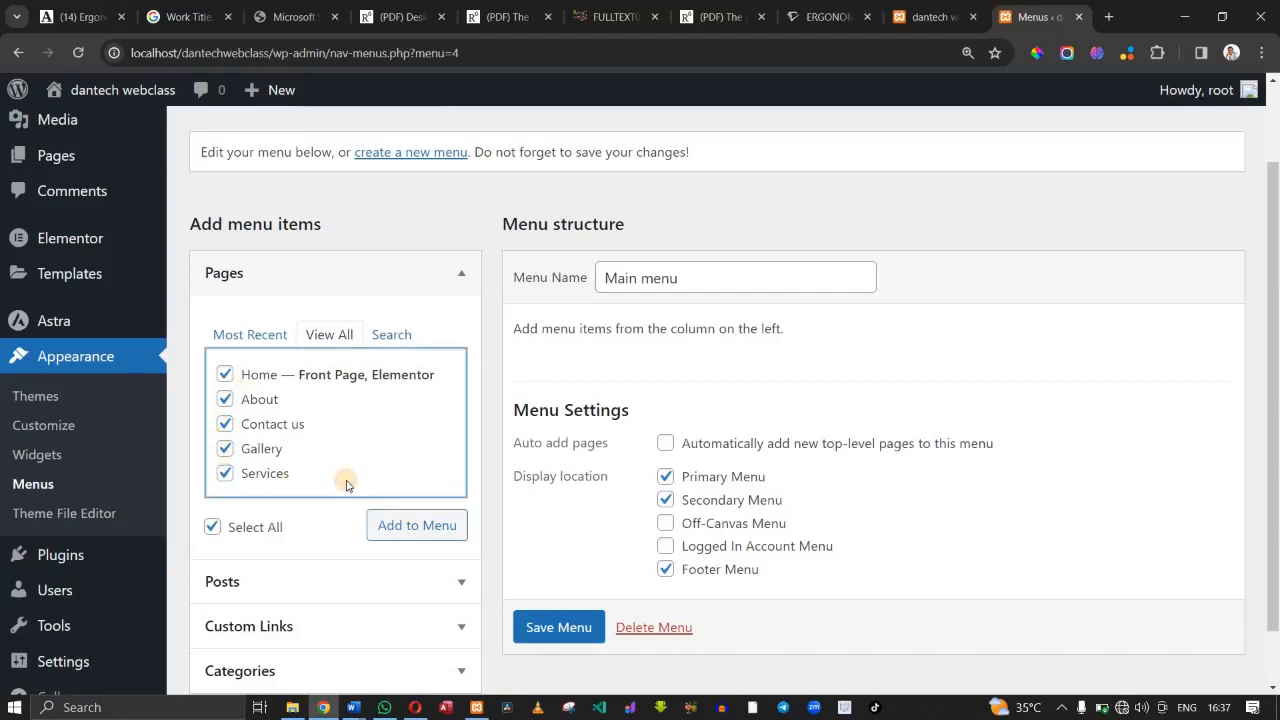
click(214, 527)
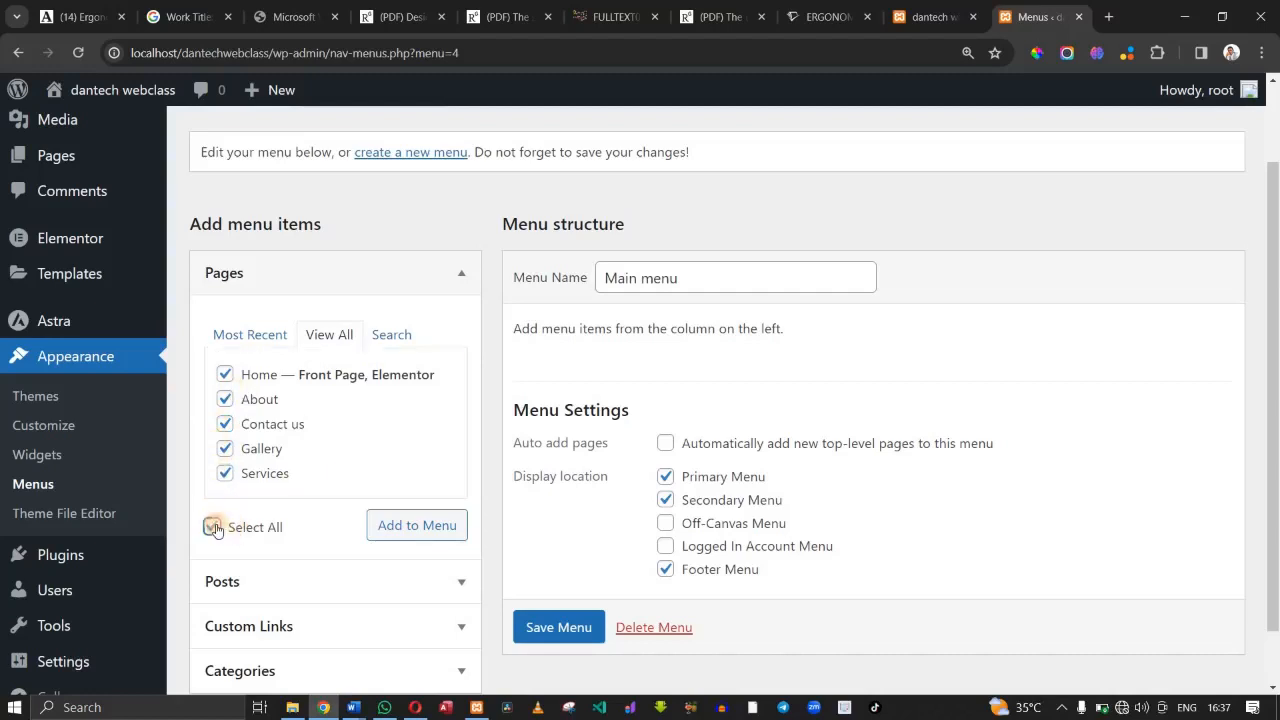
click(213, 527)
click(423, 539)
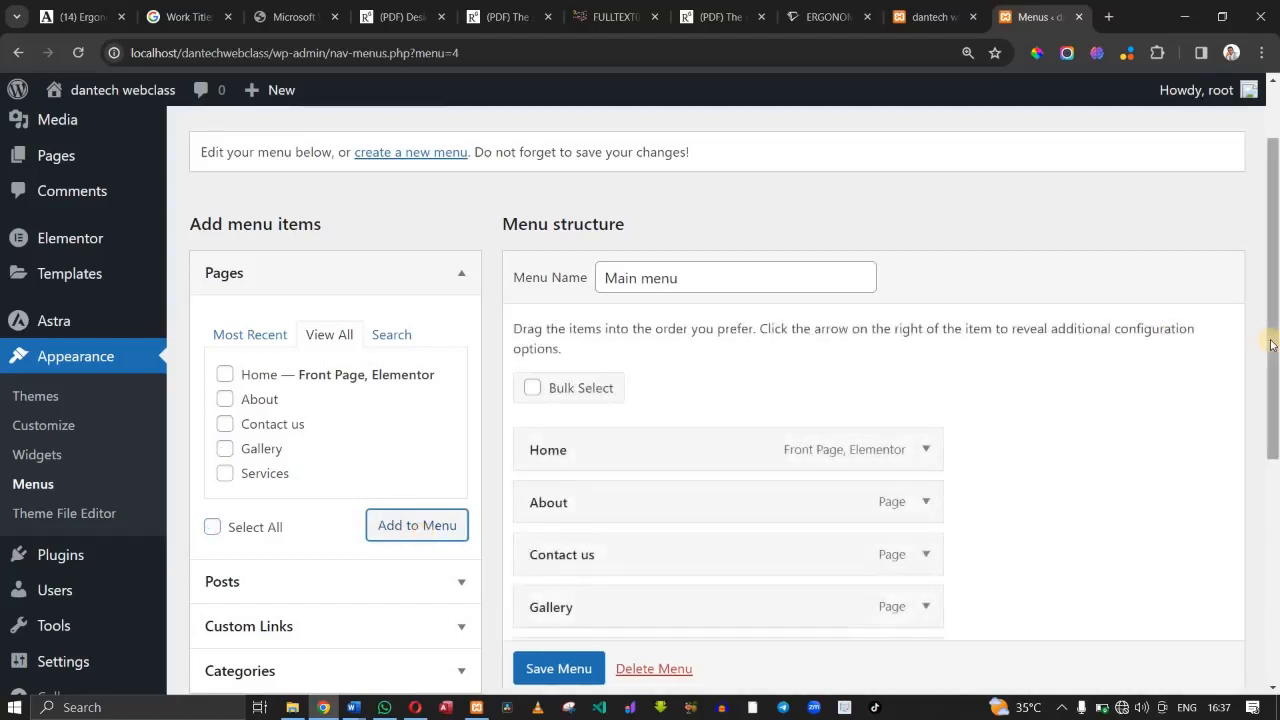
Reorder the Main menu items to Home, Contact us, About, Services, Gallery, all at top level, and save the menu.
drag(1273, 346, 1258, 420)
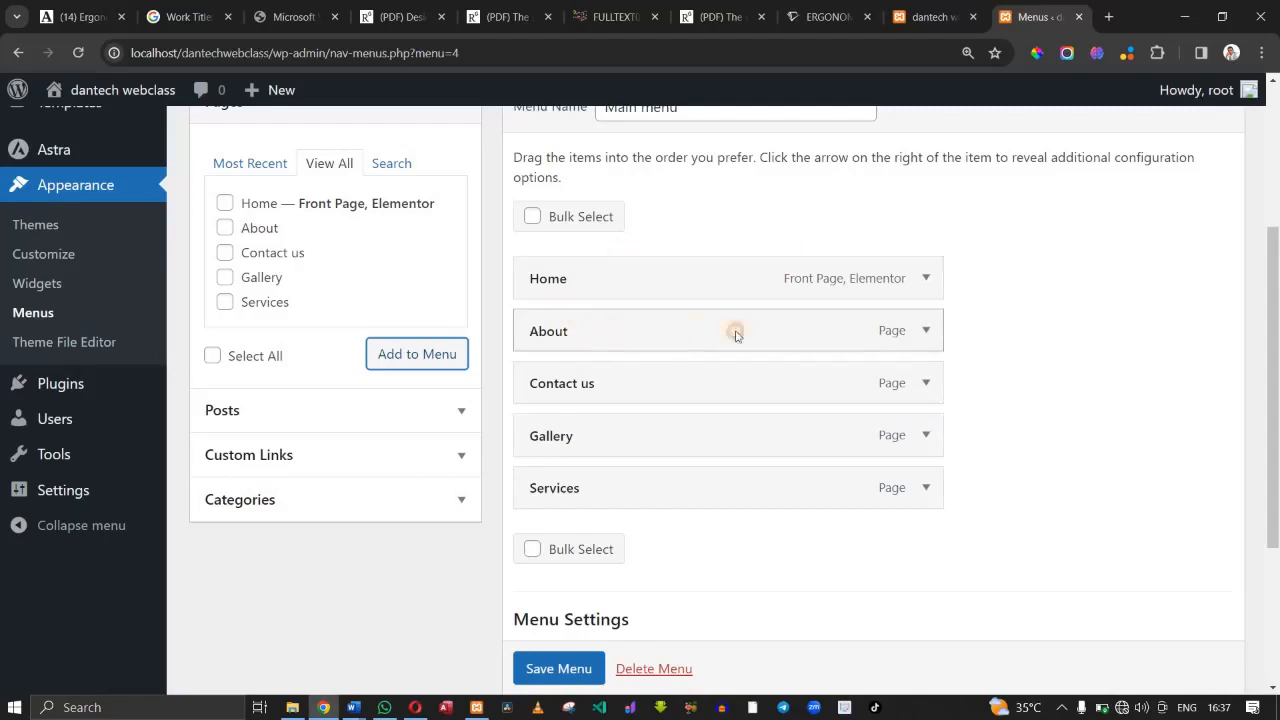
drag(737, 331, 607, 344)
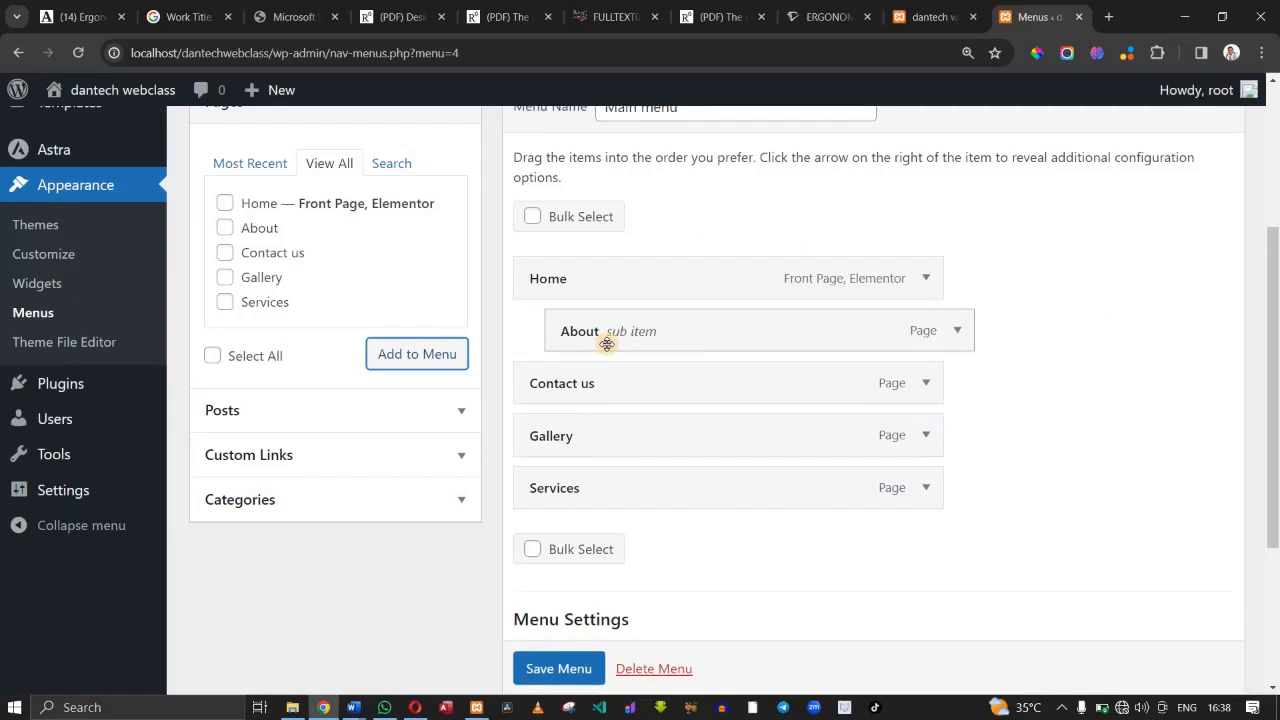
drag(607, 344, 576, 413)
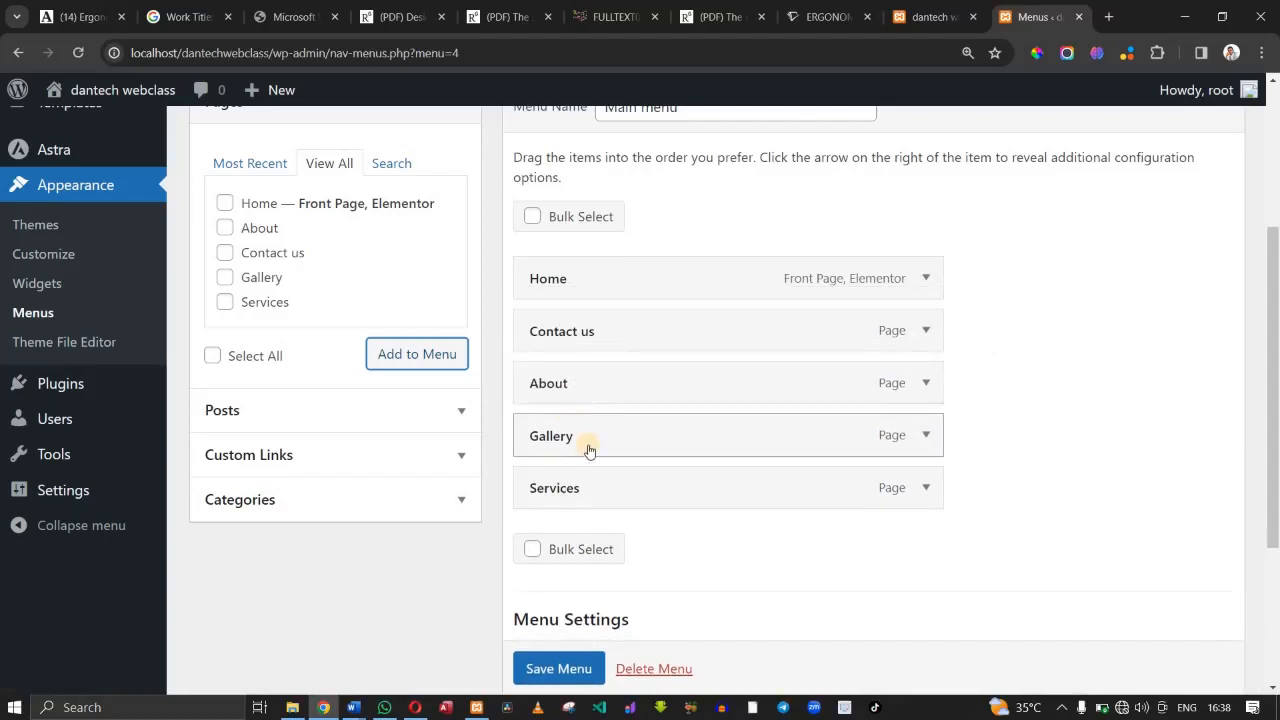
drag(591, 495, 584, 449)
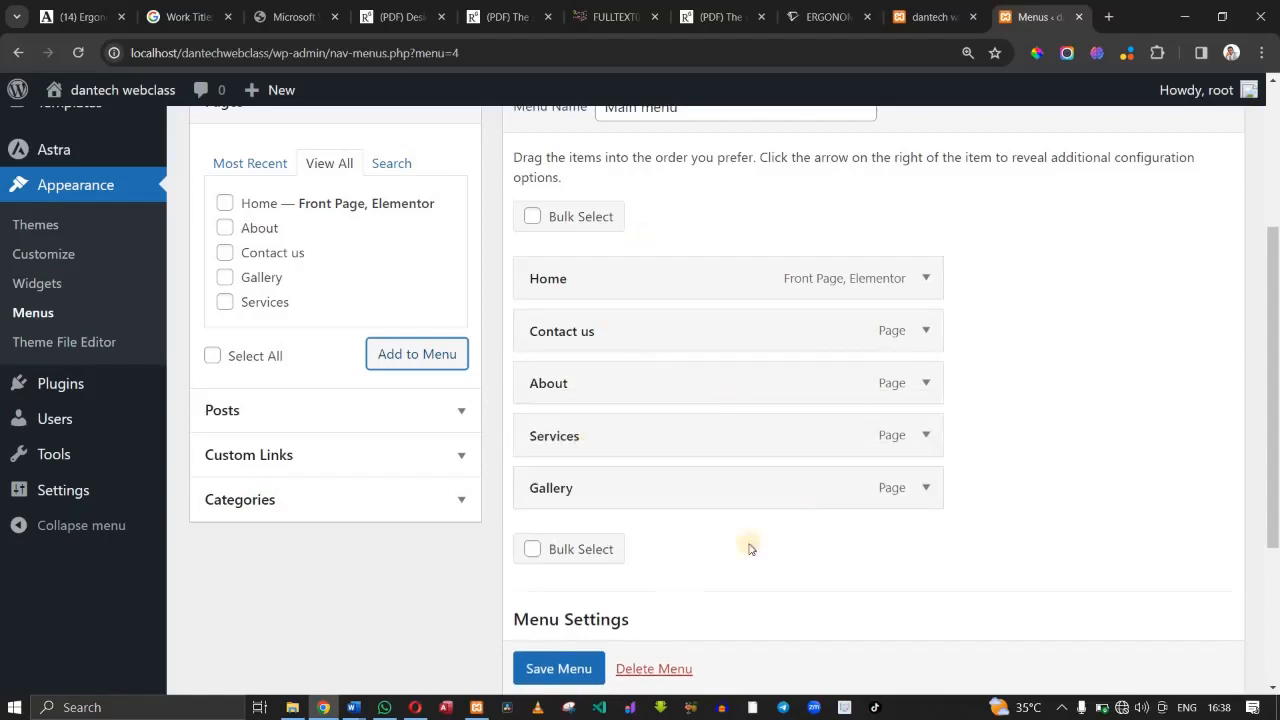
click(548, 673)
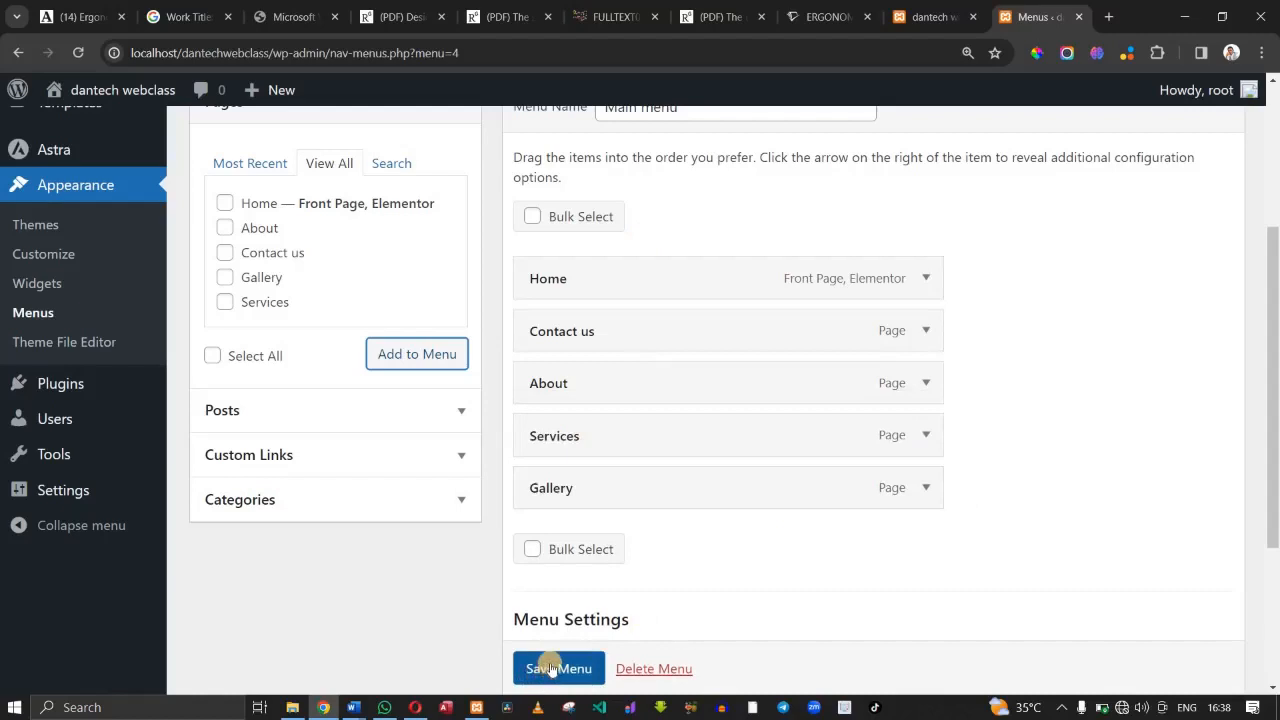
scroll(550, 670, down, 1)
click(550, 668)
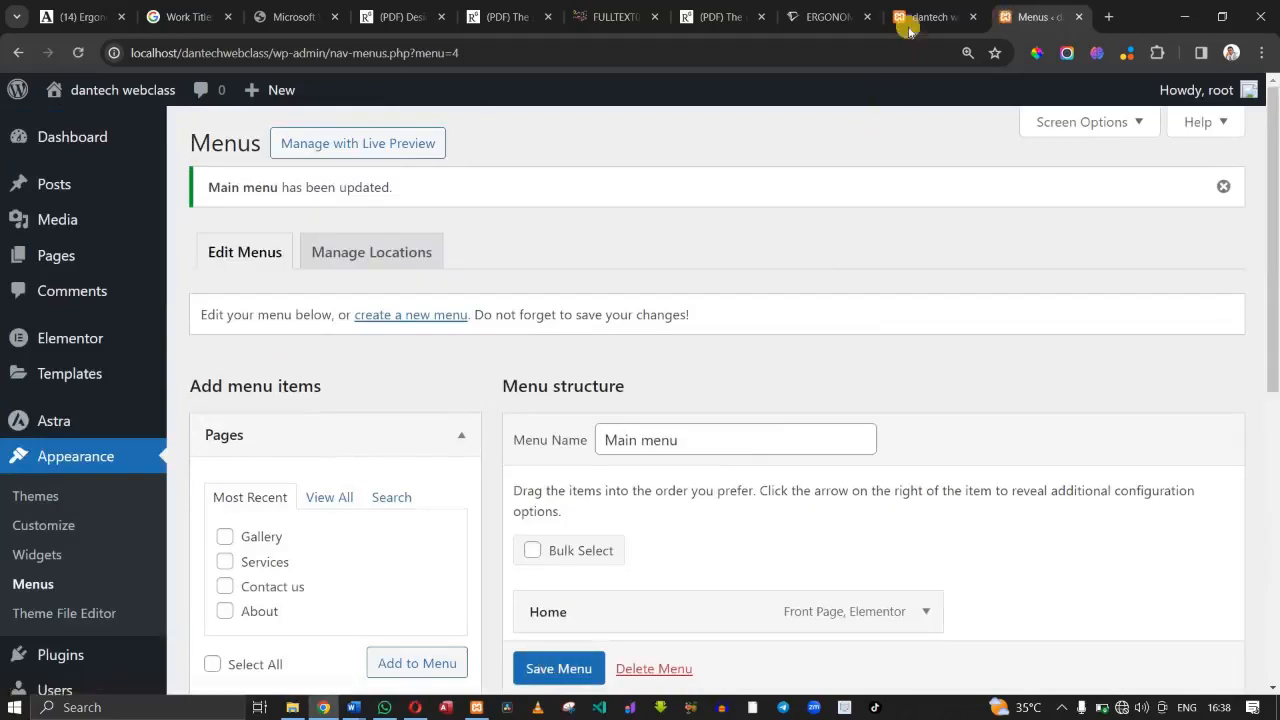
Reload the site's front page to check the order of its navigation items, and return to the menu editor.
click(912, 20)
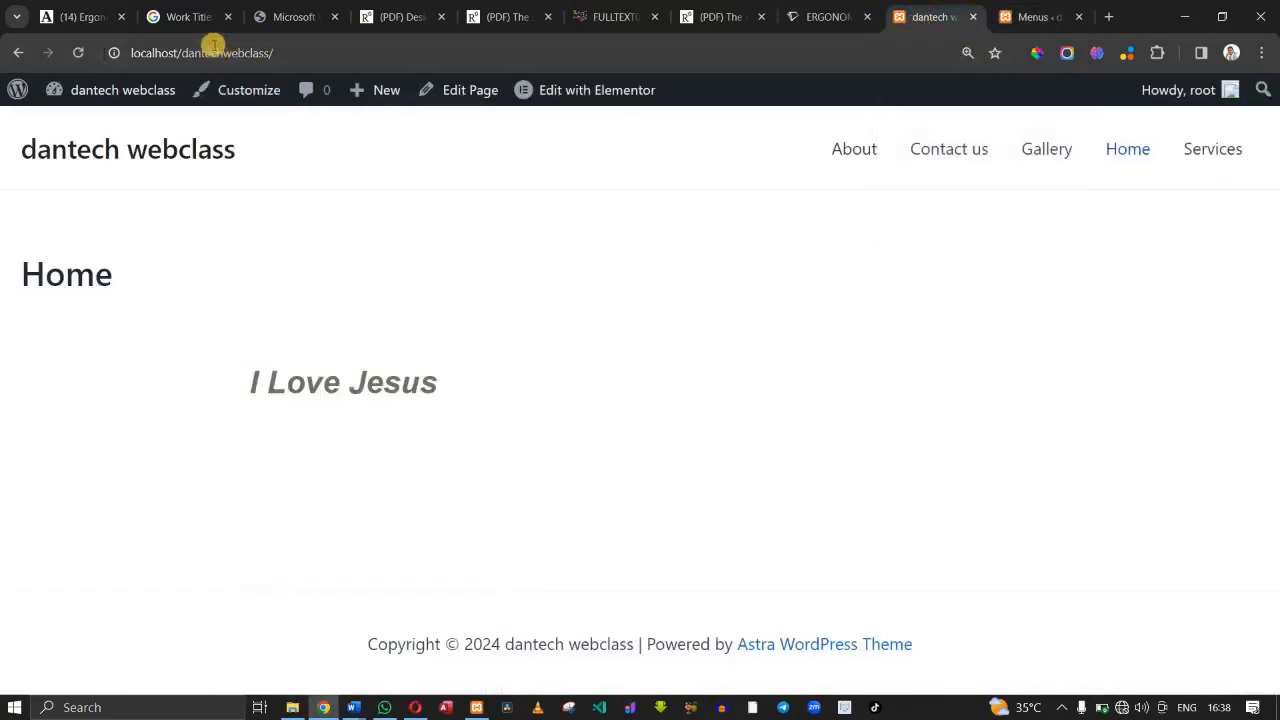
click(79, 50)
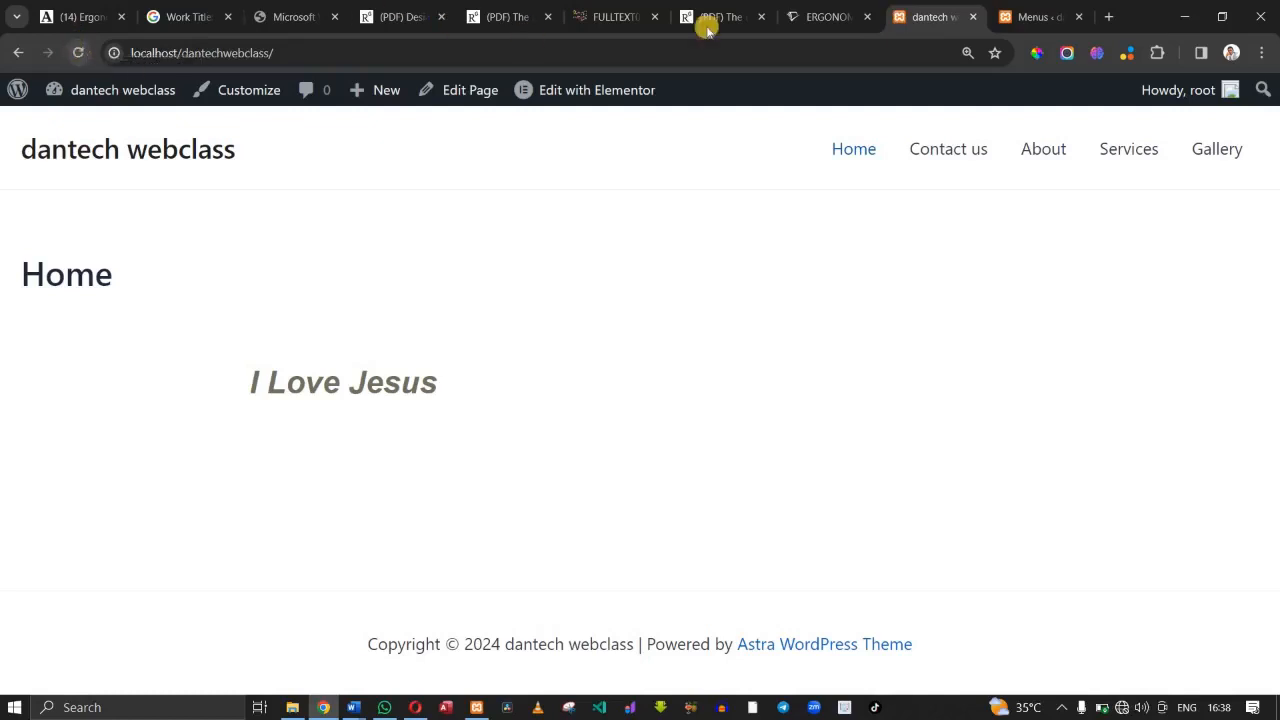
click(1012, 19)
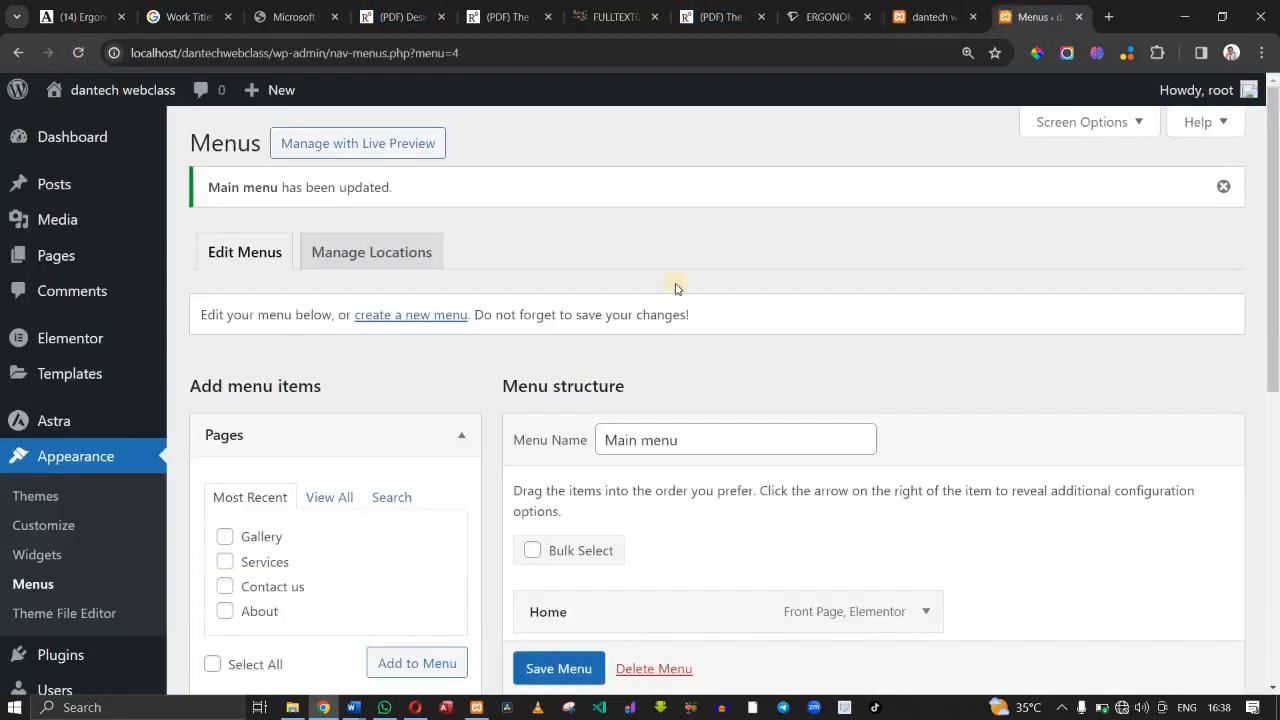
Make Gallery a sub item of Services in Main menu and save the menu.
scroll(683, 377, down, 2)
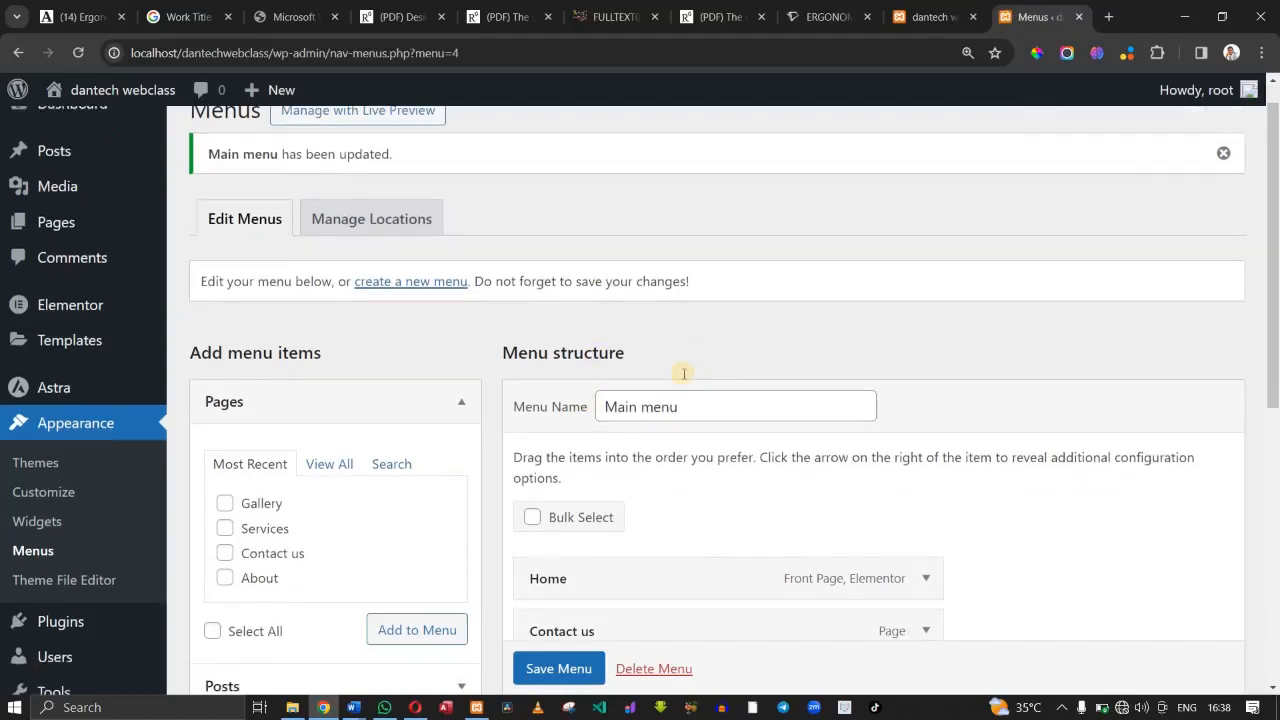
scroll(683, 375, down, 4)
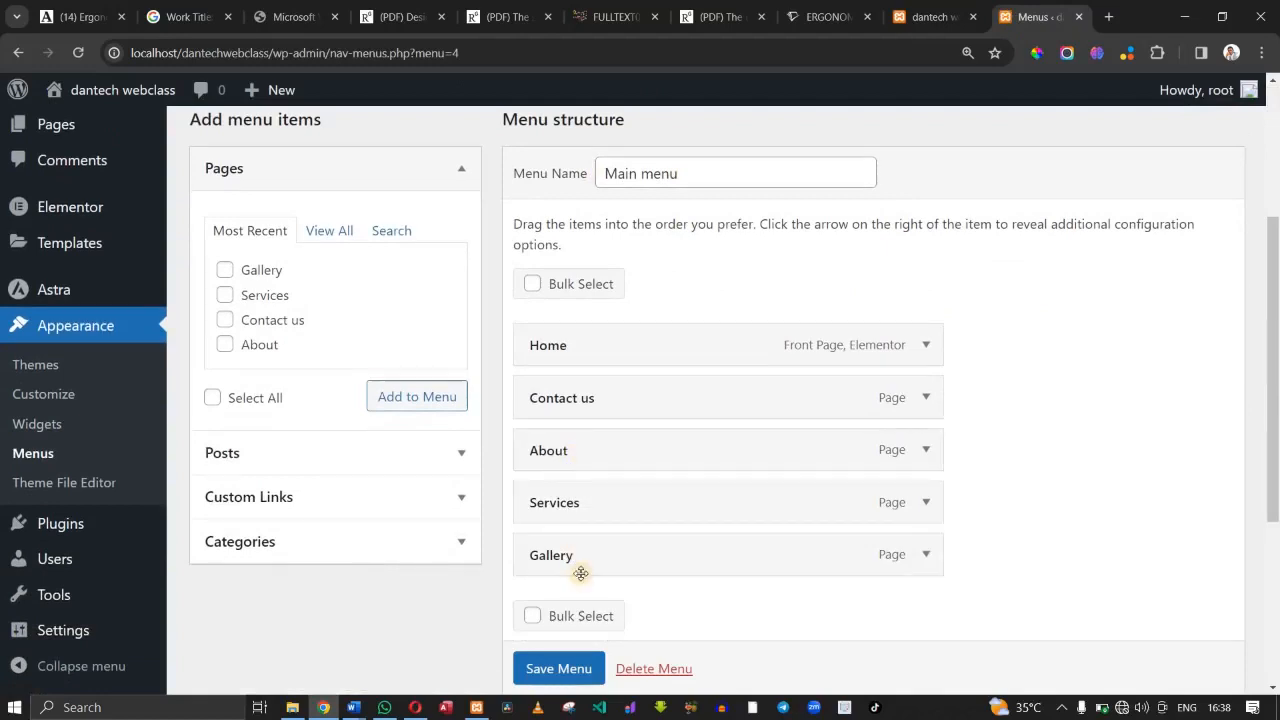
drag(590, 562, 609, 569)
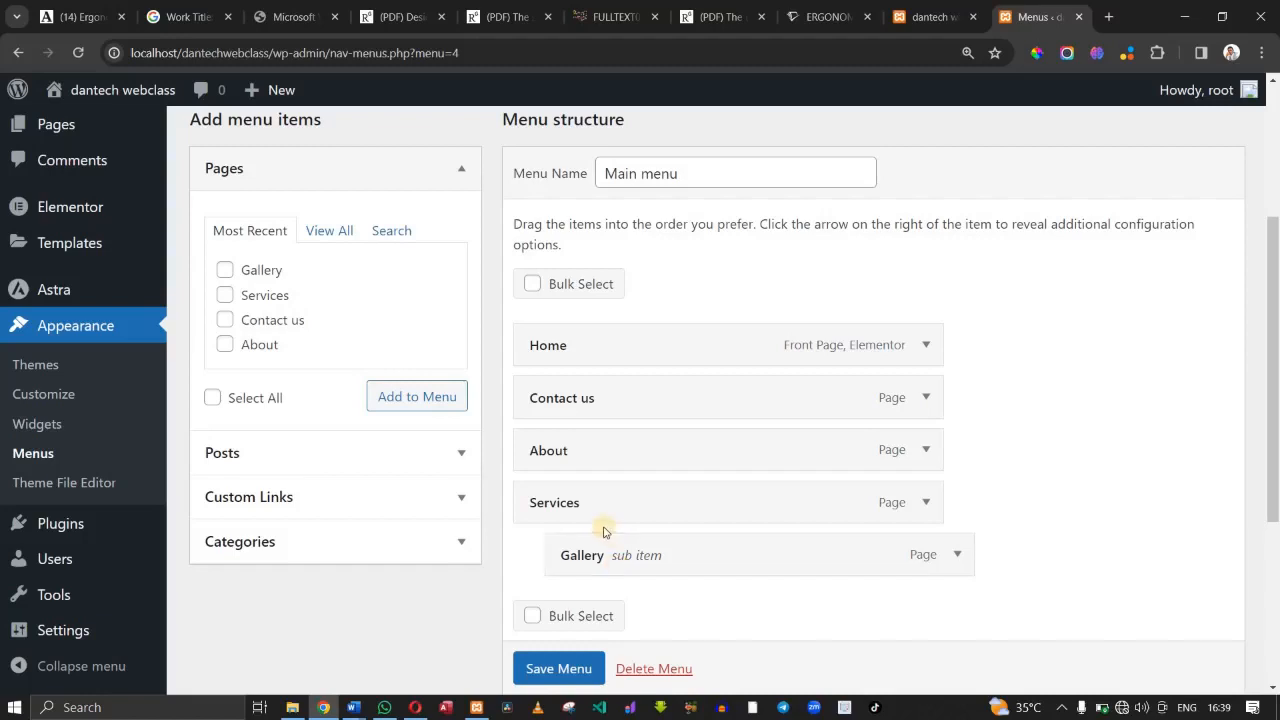
click(577, 672)
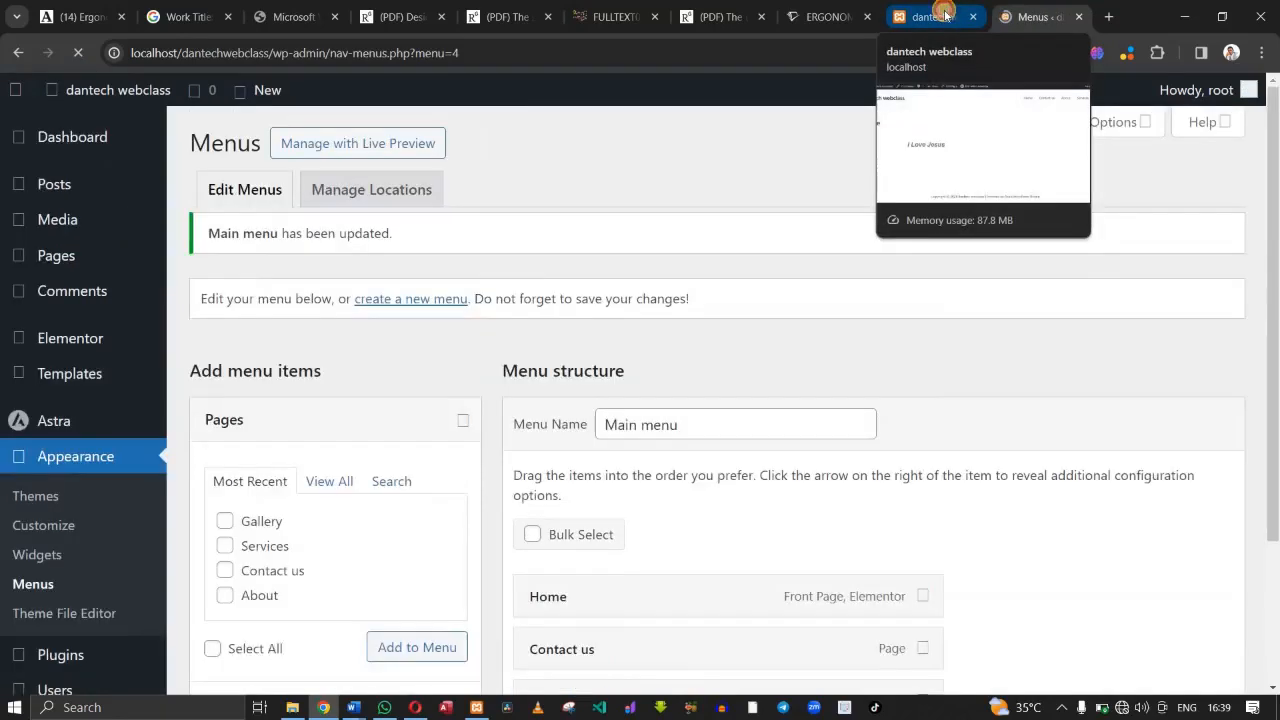
Reload the site's front page to check how Gallery nests under Services in the navigation, and return to the menu editor.
click(935, 16)
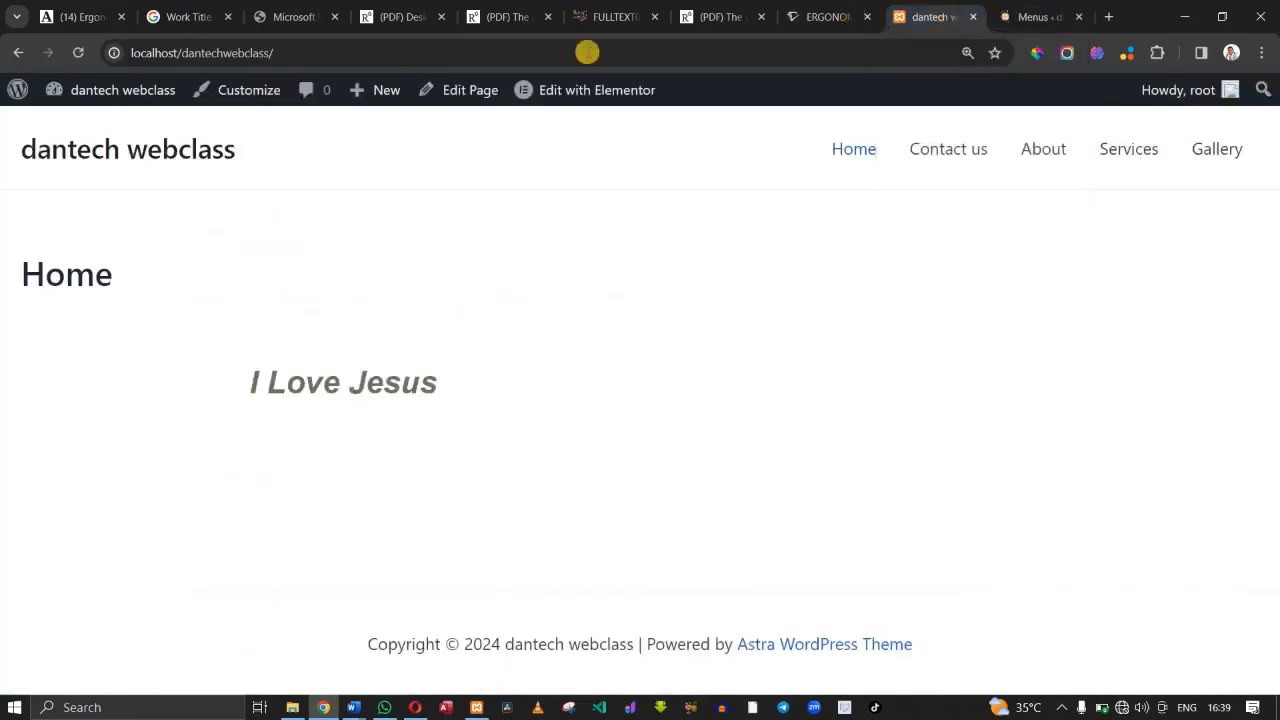
click(79, 52)
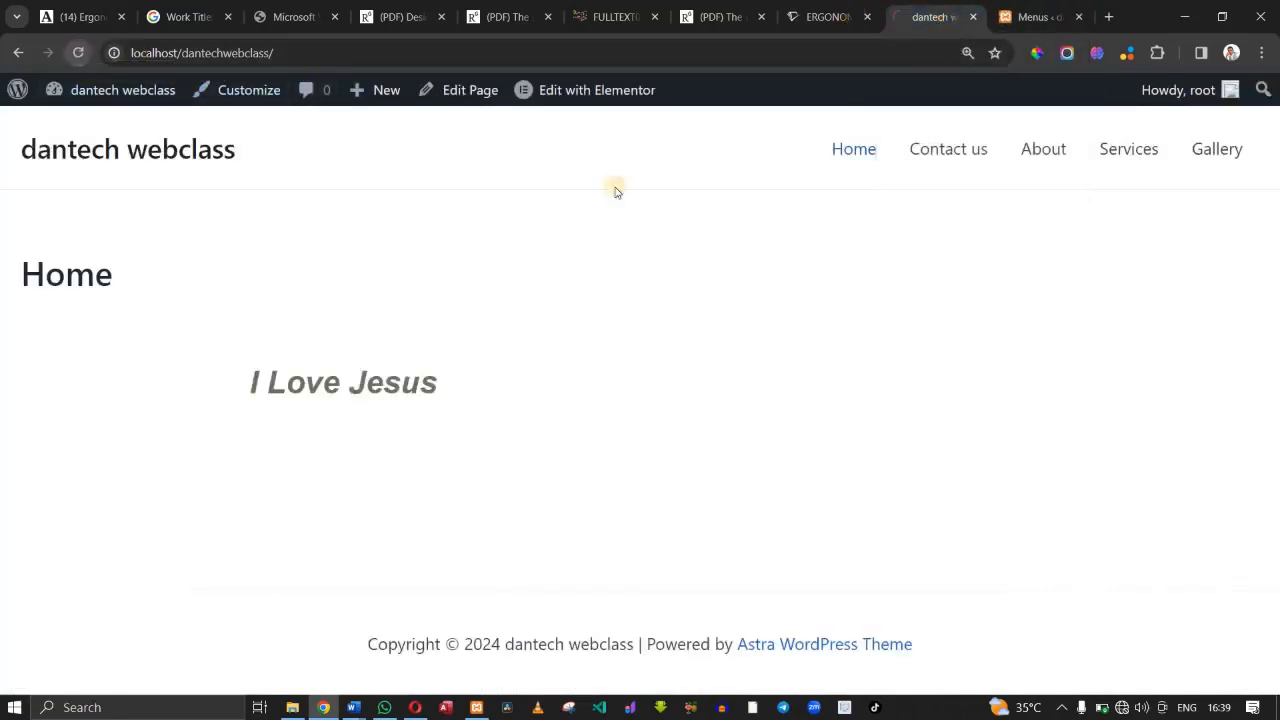
mouse_move(1178, 159)
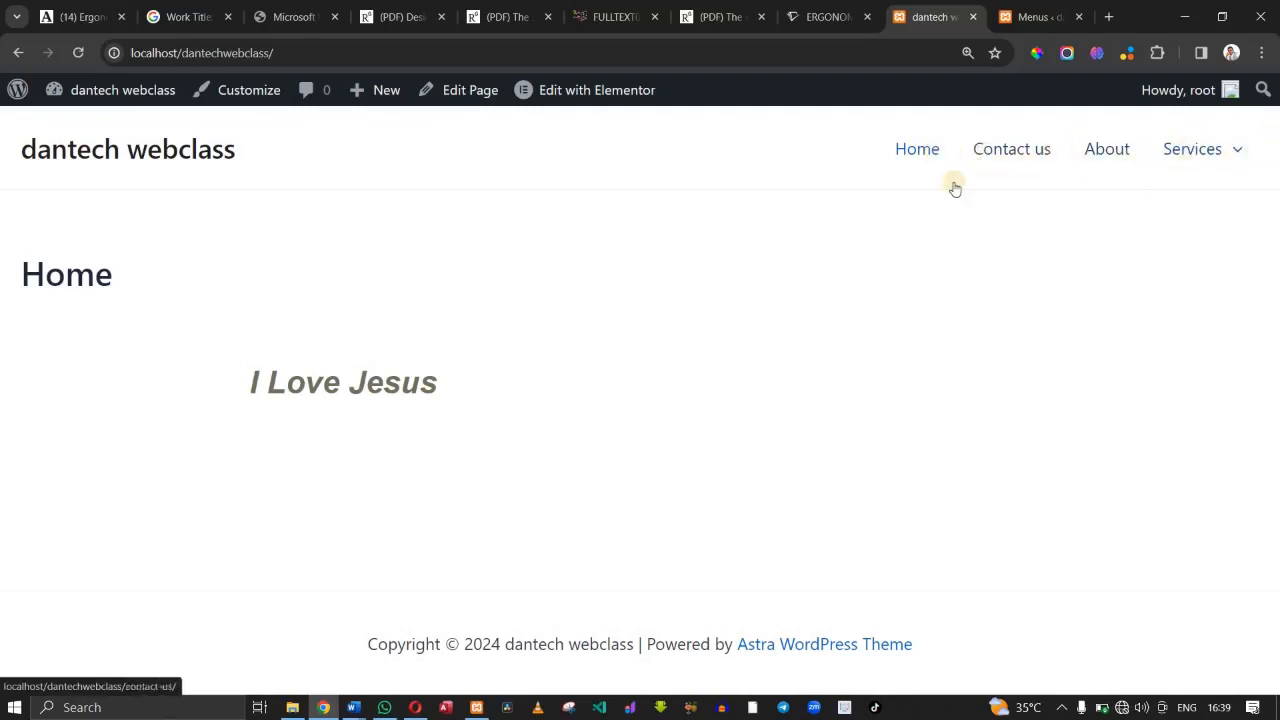
click(1015, 19)
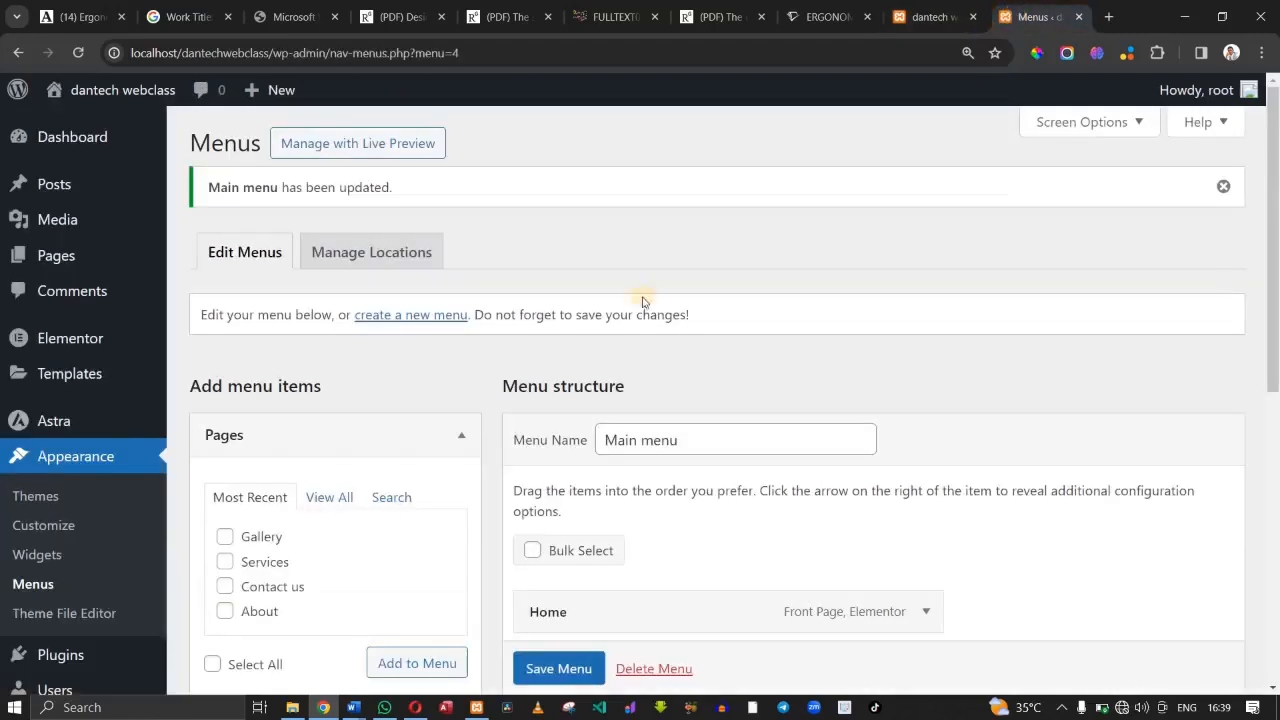
Review the item order and nesting in the Main menu structure and save the menu again.
scroll(670, 365, down, 4)
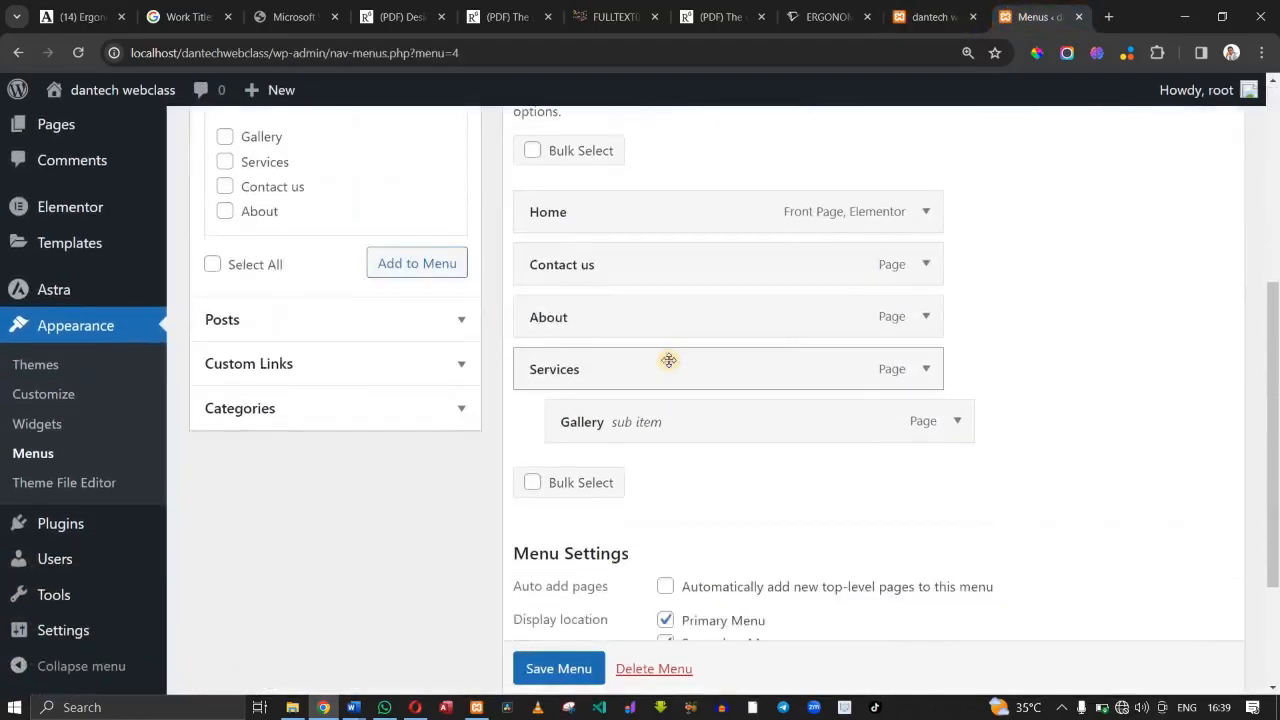
scroll(670, 365, up, 1)
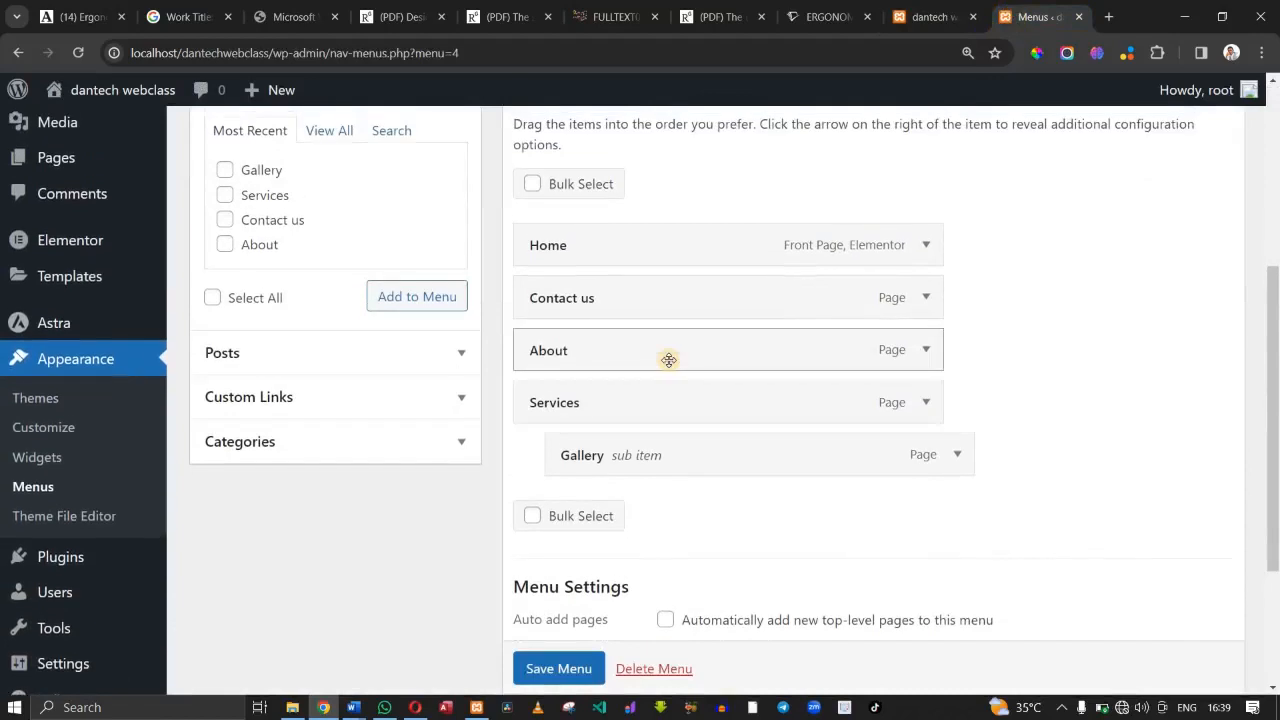
scroll(669, 360, up, 2)
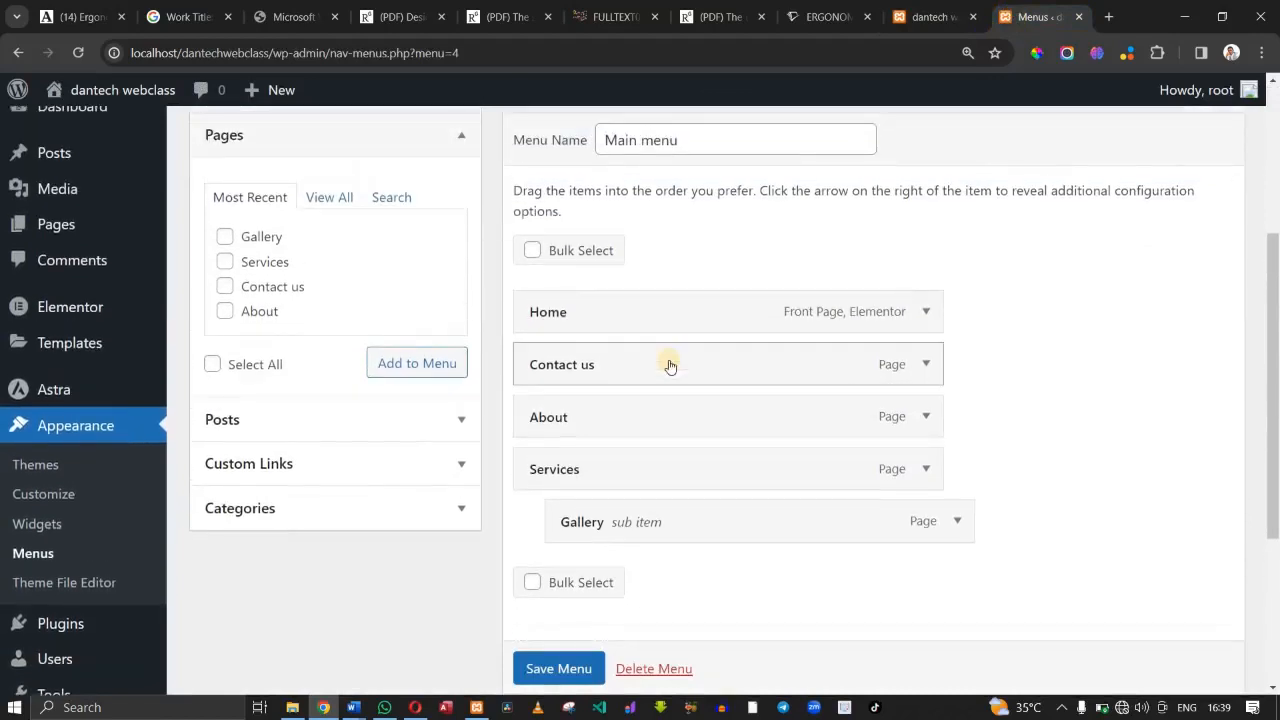
scroll(670, 365, up, 1)
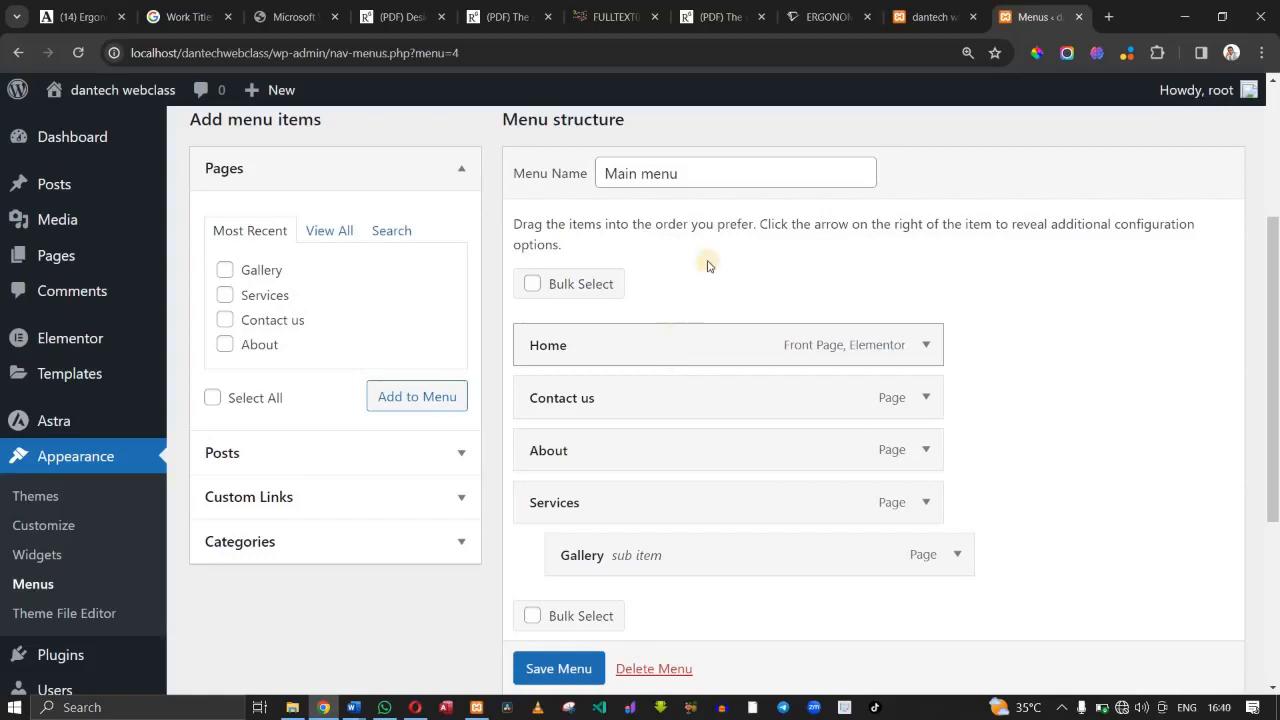
click(560, 668)
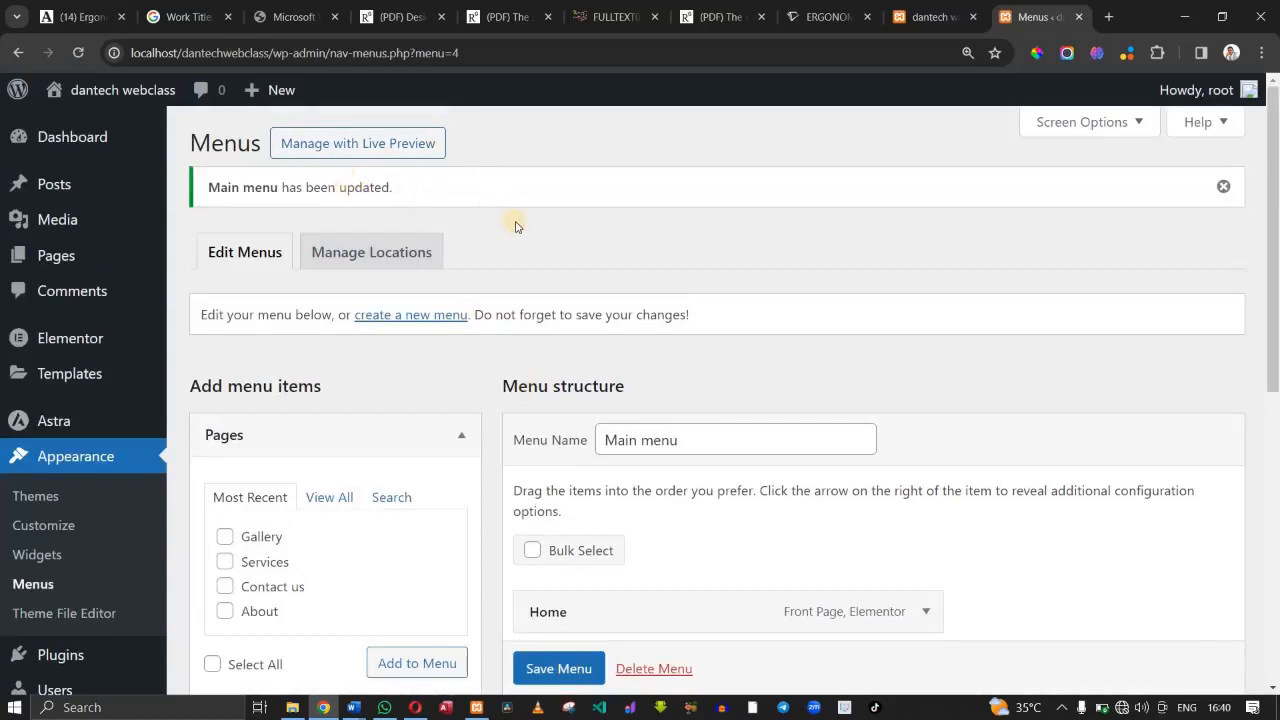
scroll(516, 226, down, 2)
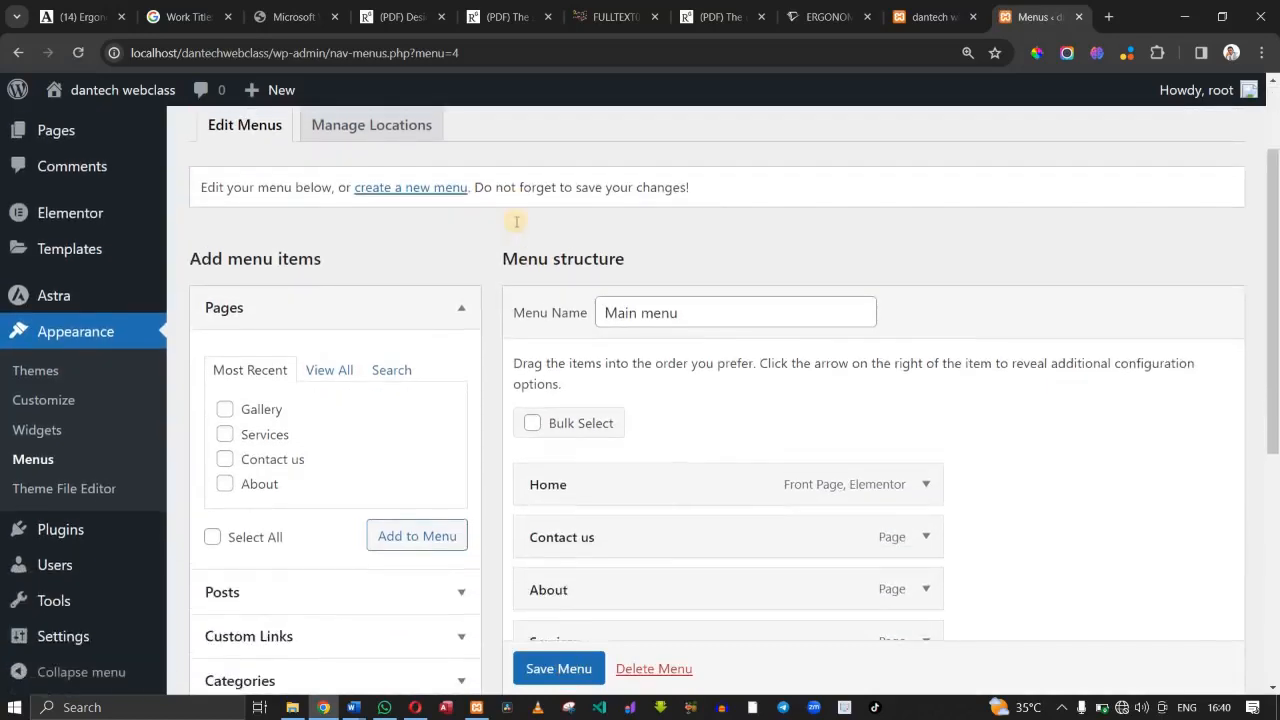
scroll(516, 226, up, 2)
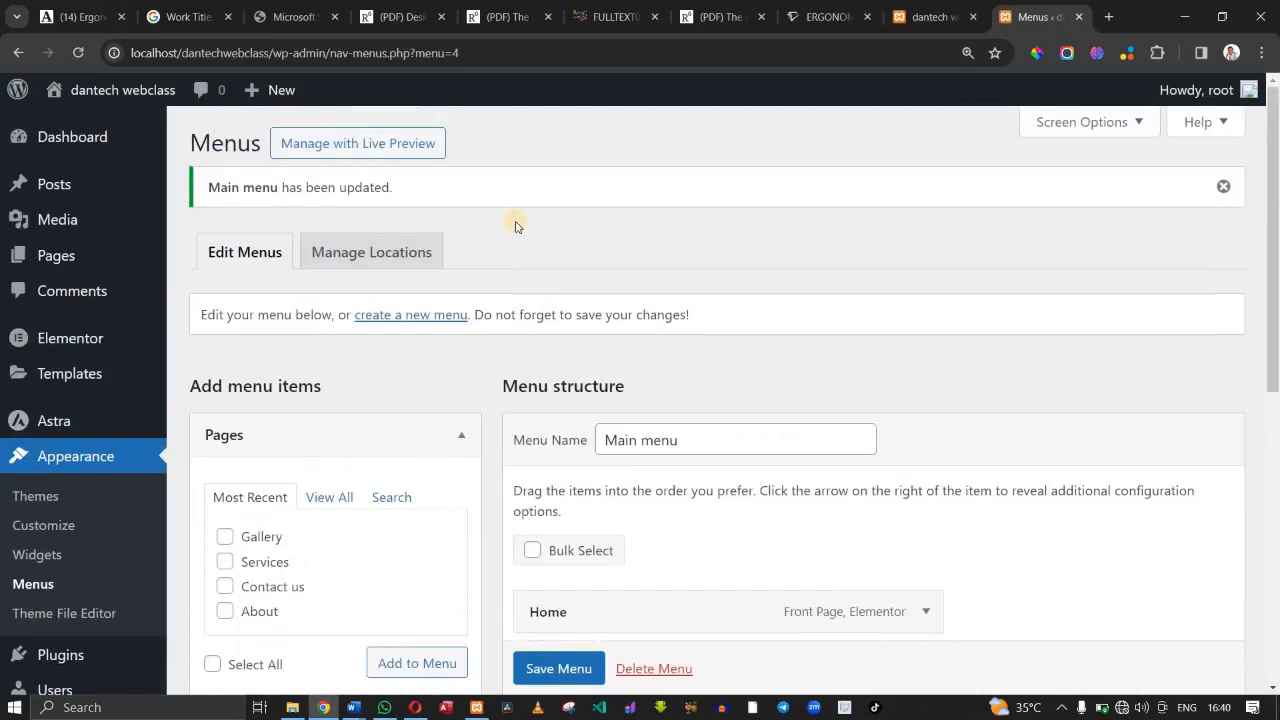
Look at the site title in the front page header, and open the site's General Settings in the dashboard.
click(931, 16)
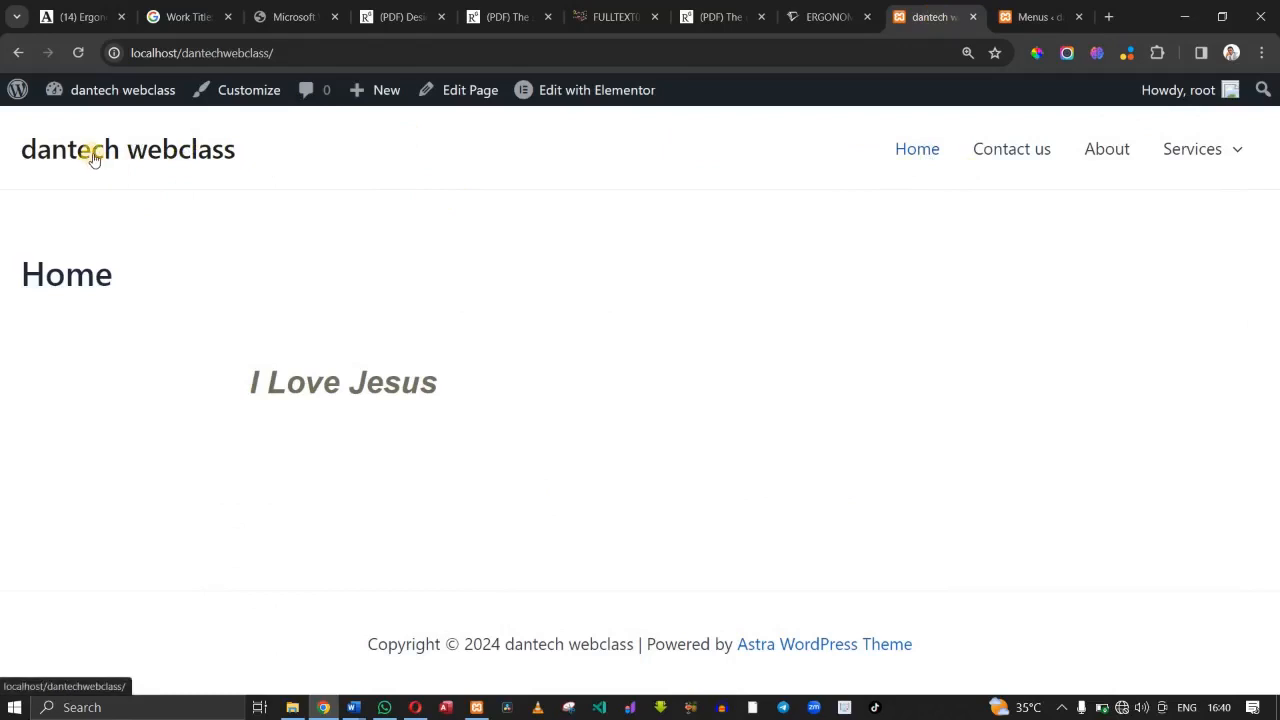
click(1036, 14)
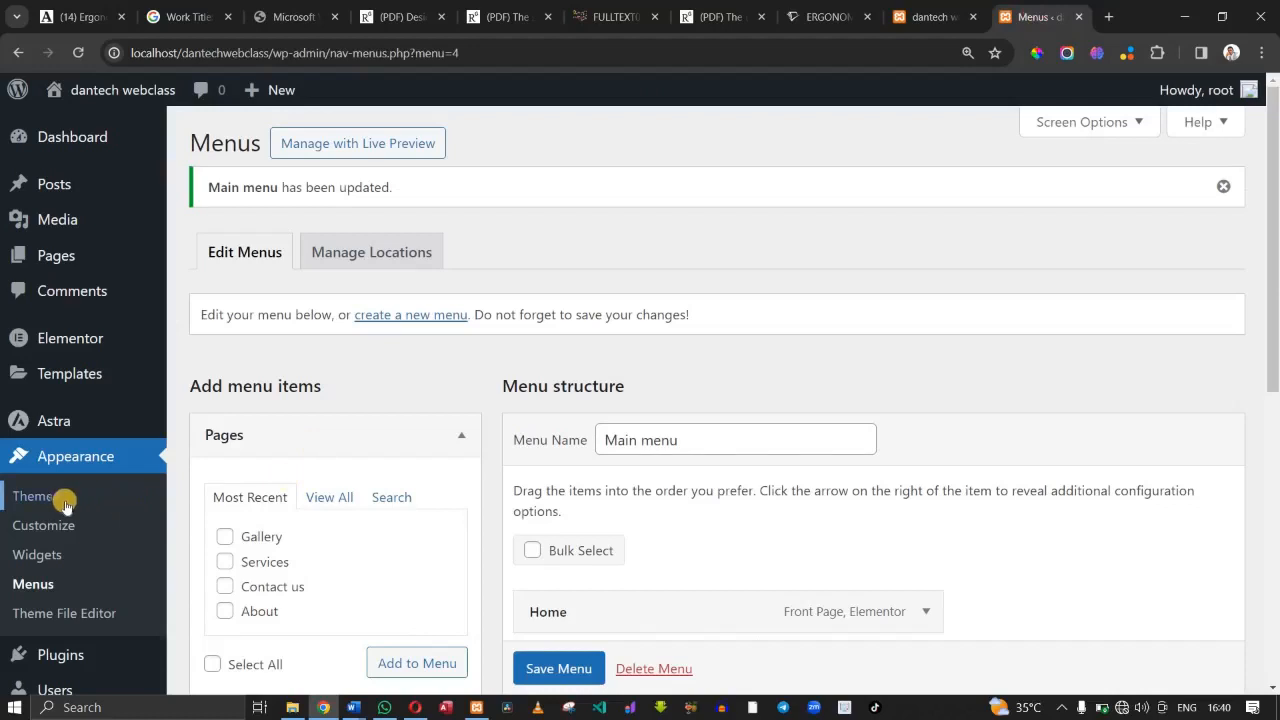
scroll(62, 505, down, 4)
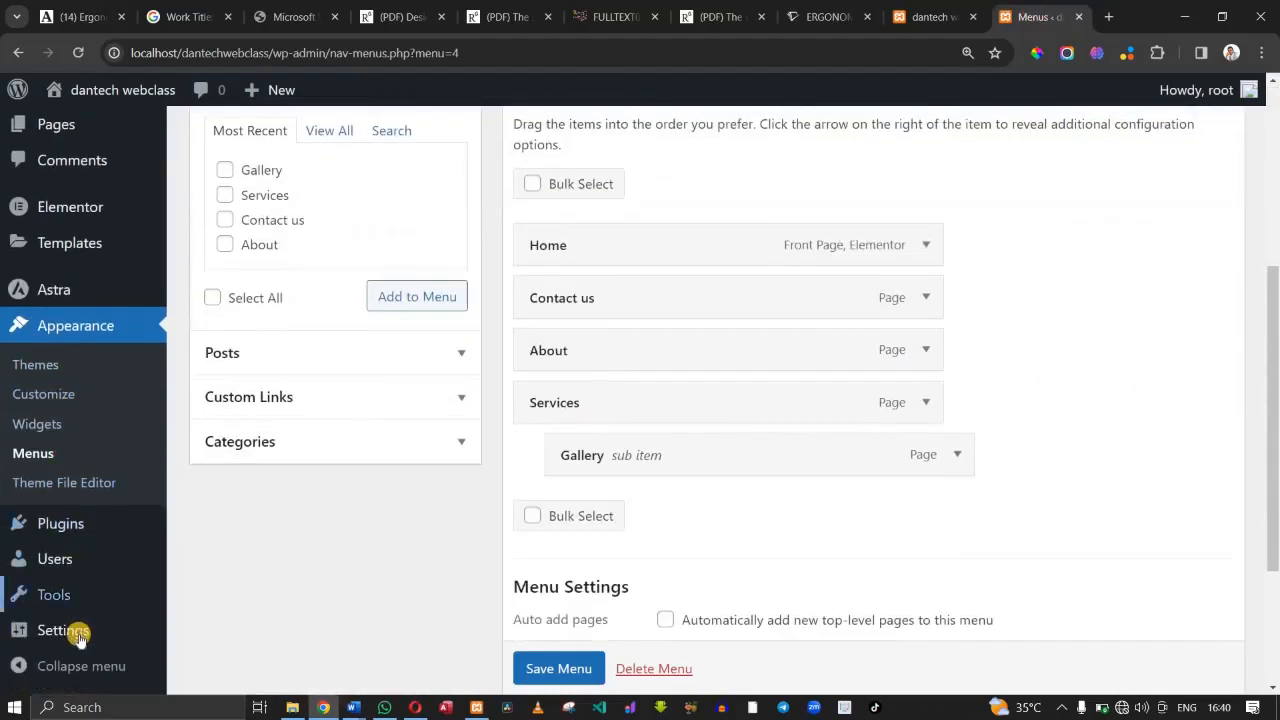
mouse_move(79, 638)
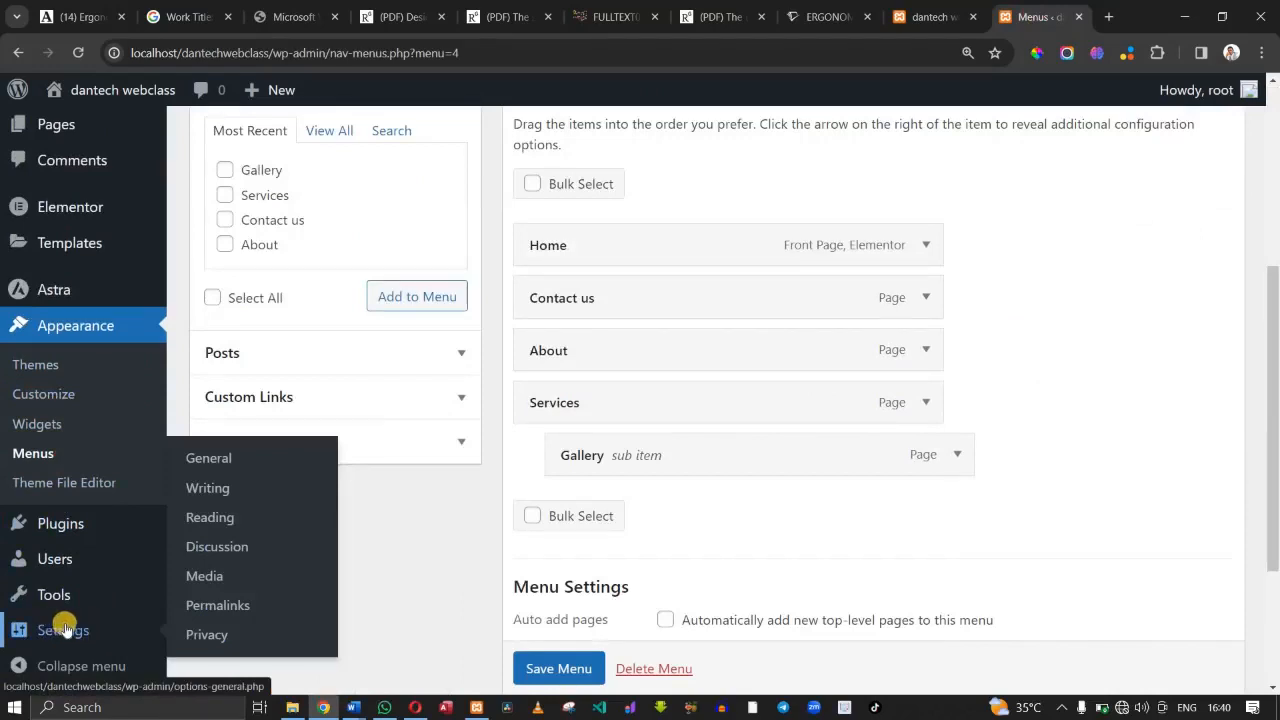
click(203, 461)
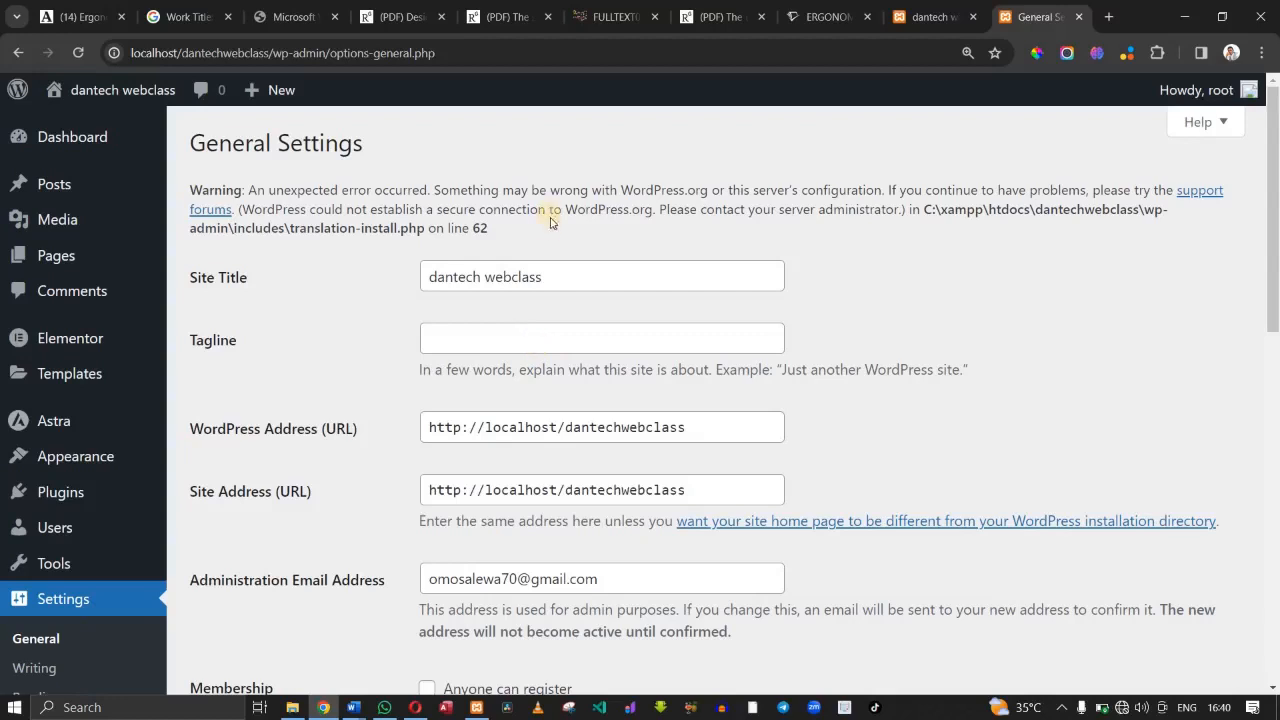
Replace the site title with "DanTech Digitals Webclass" in the General Settings.
click(560, 264)
key(BackSpace)
key(BackSpace)
key(BackSpace)
key(BackSpace)
key(BackSpace)
key(BackSpace)
key(BackSpace)
key(BackSpace)
key(BackSpace)
key(BackSpace)
key(BackSpace)
key(BackSpace)
key(BackSpace)
key(BackSpace)
key(BackSpace)
key(BackSpace)
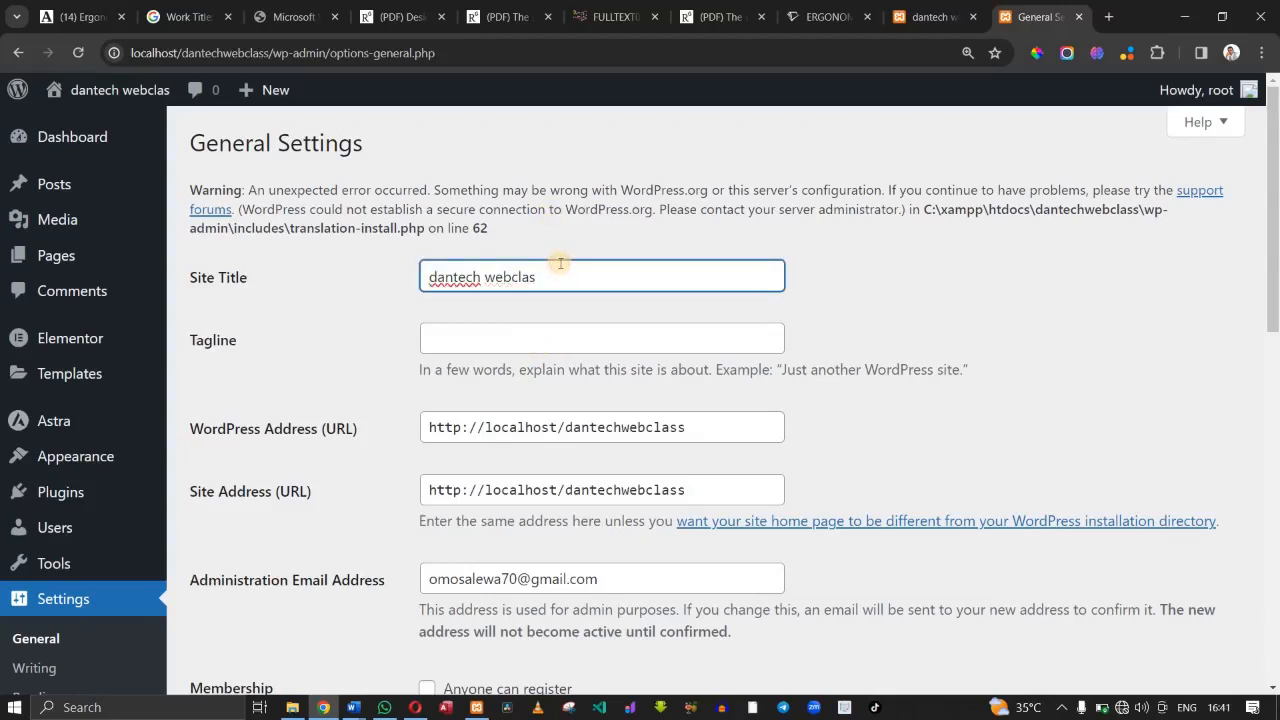
text(Da)
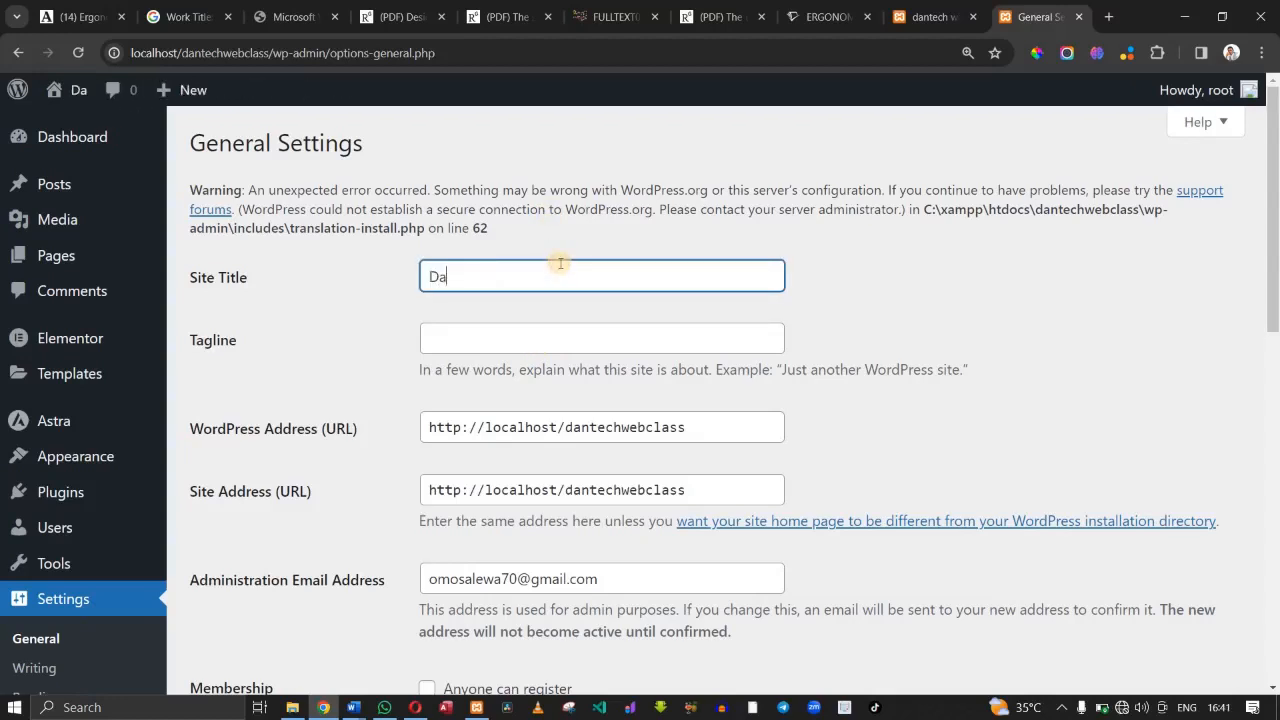
text(nT)
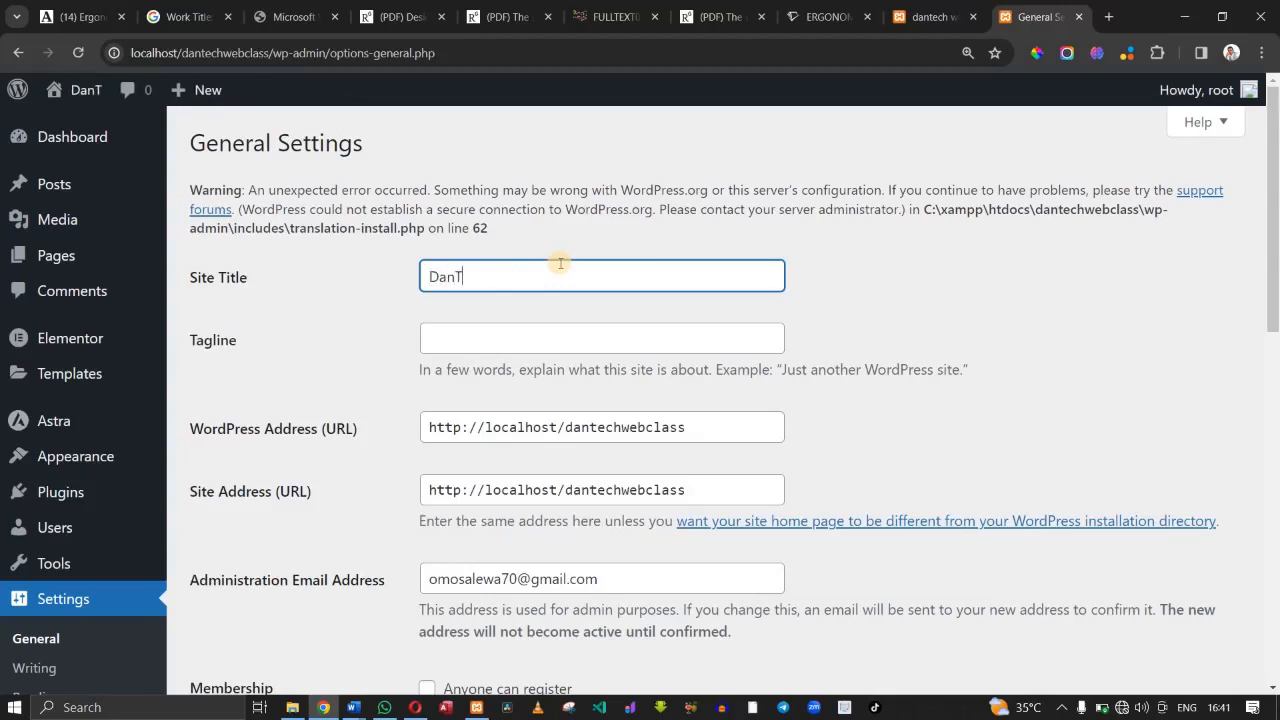
text(ech D)
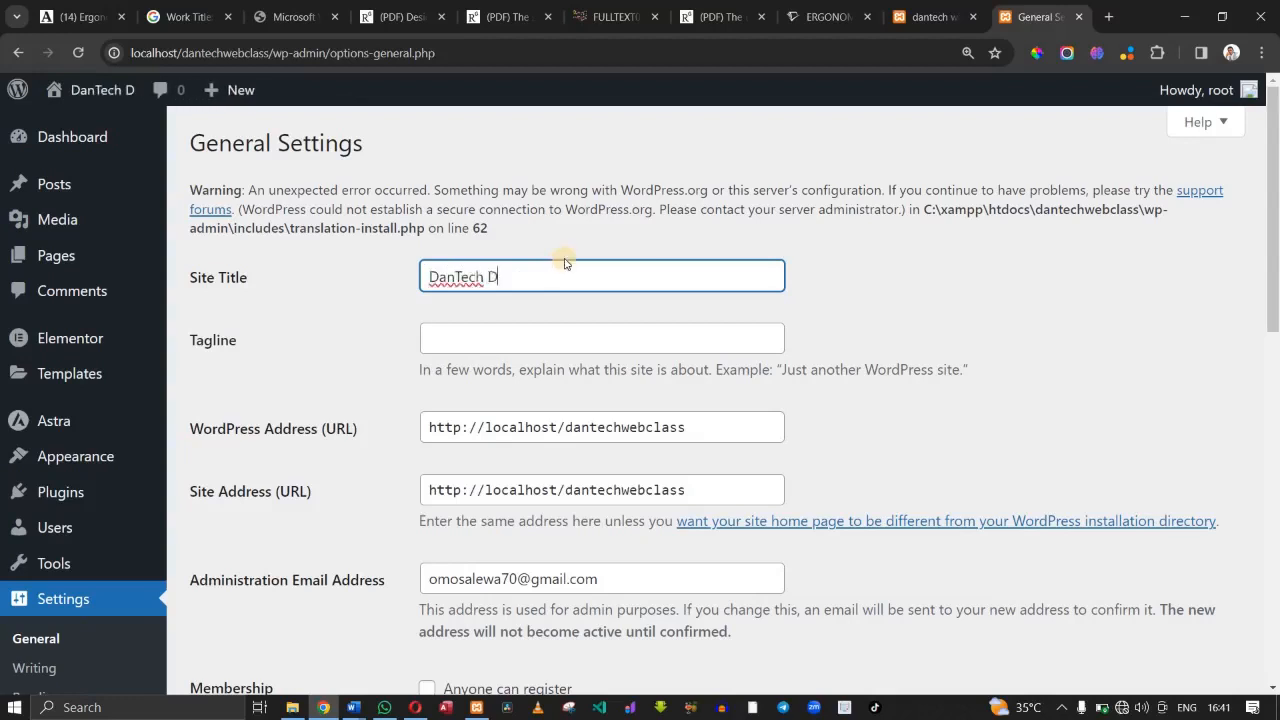
text(igita)
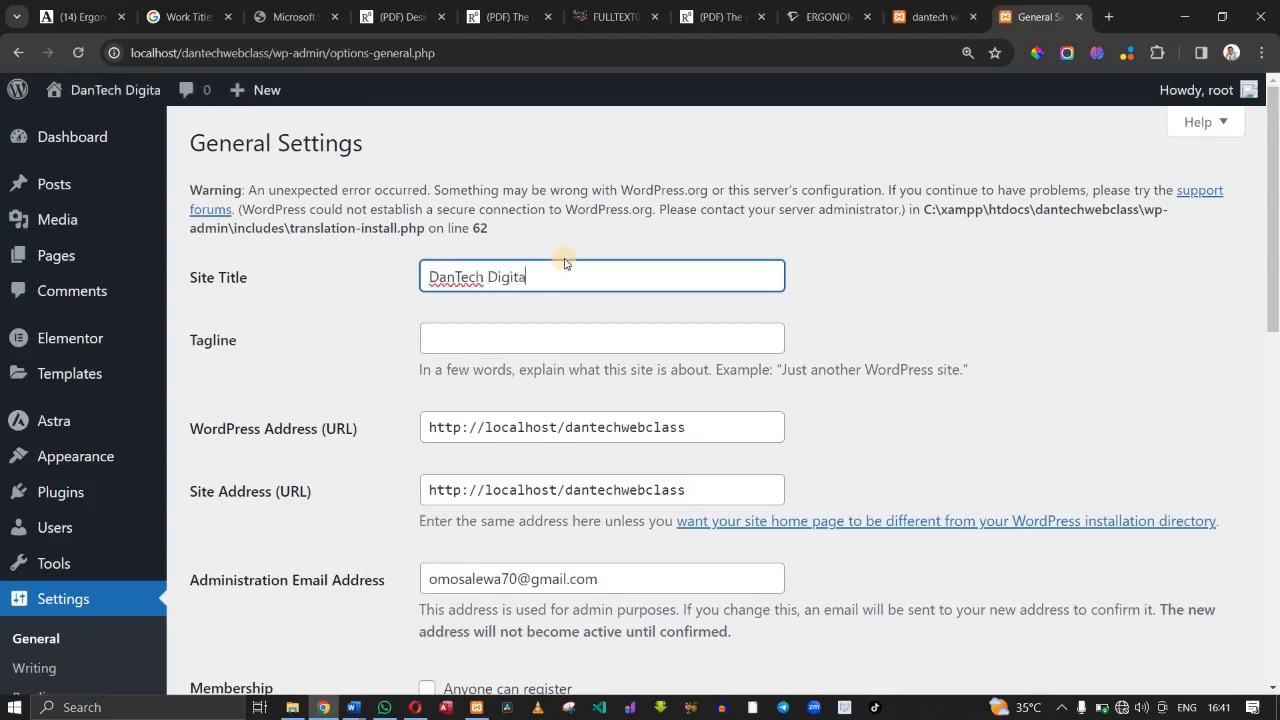
text(l s)
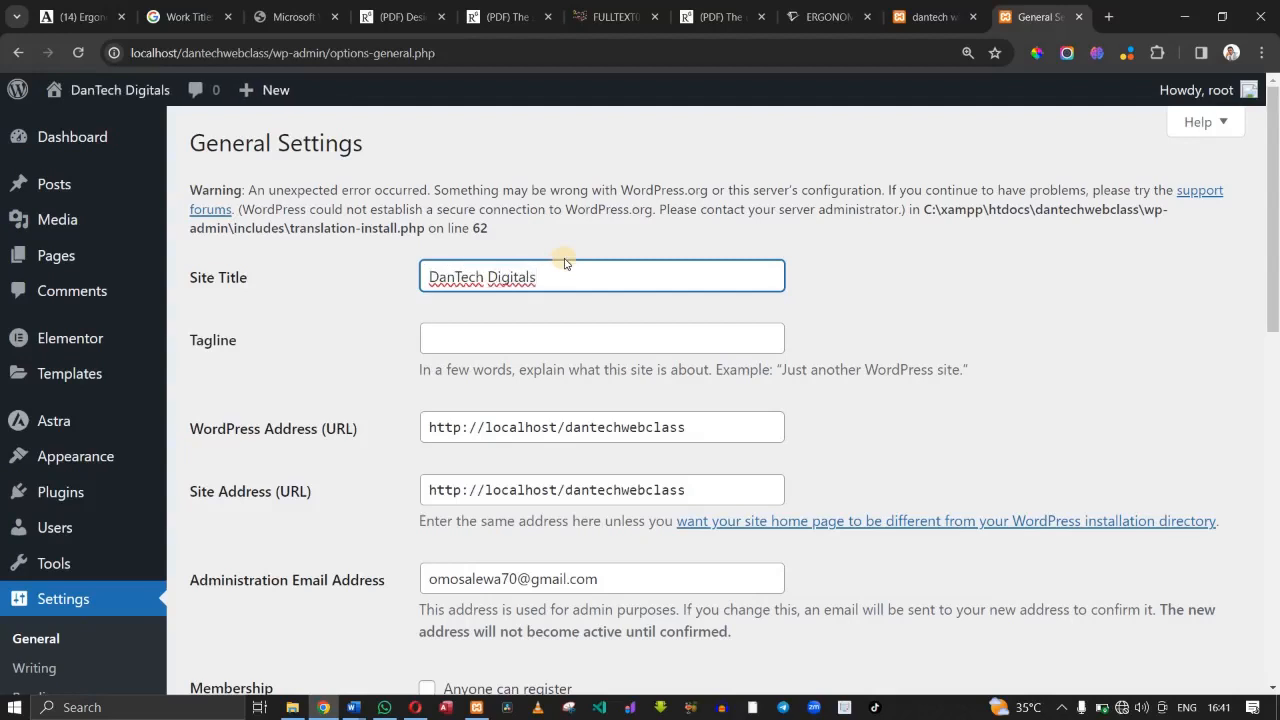
text( C)
key(BackSpace)
key(BackSpace)
text(Web)
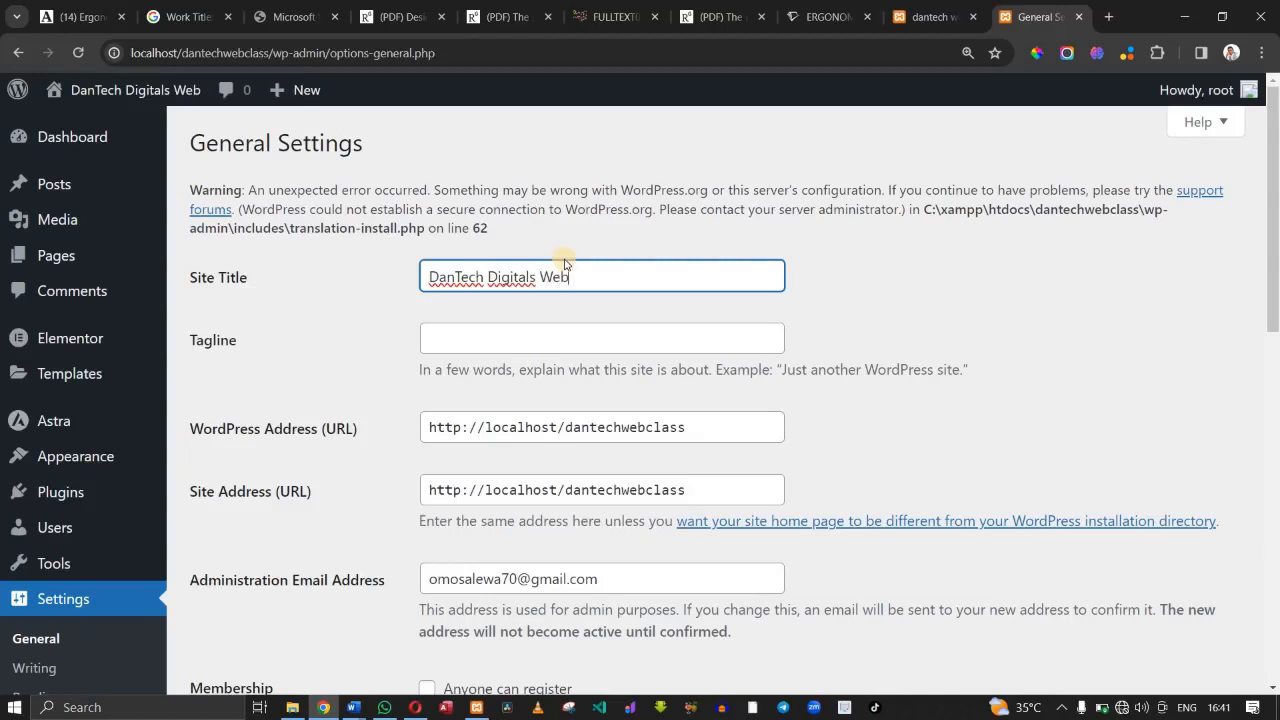
text(ca)
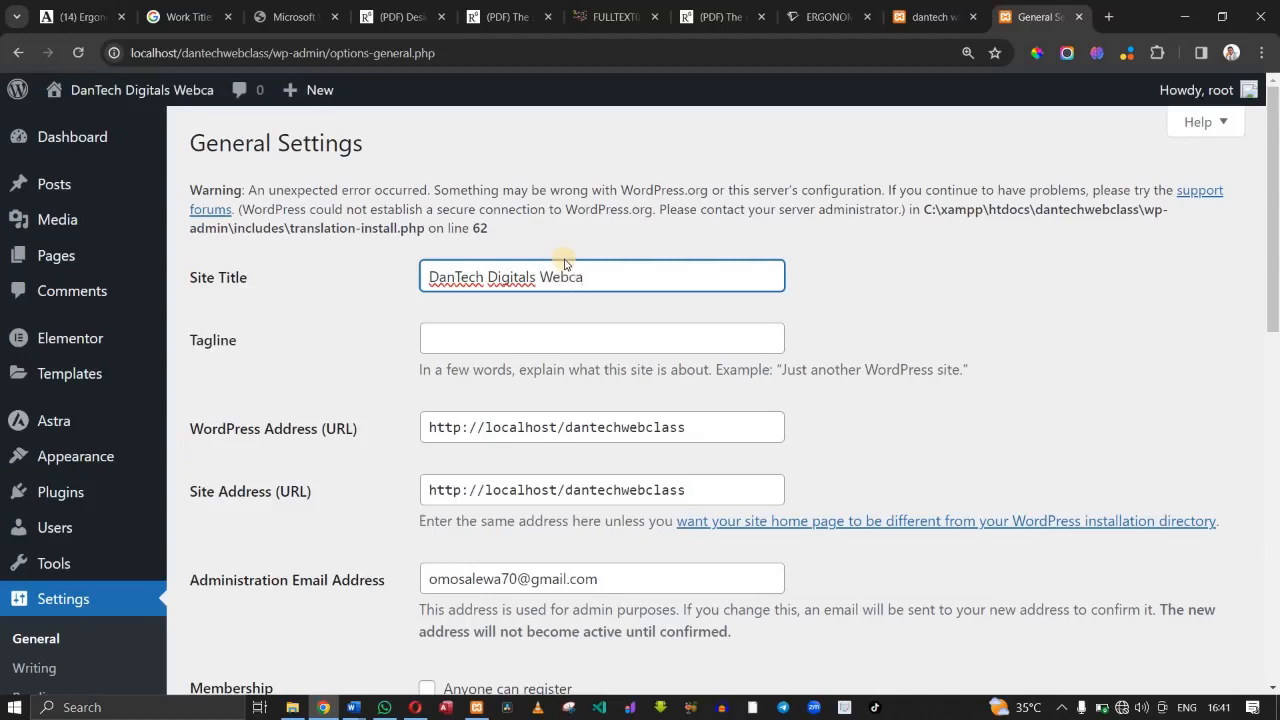
key(BackSpace)
text(lass)
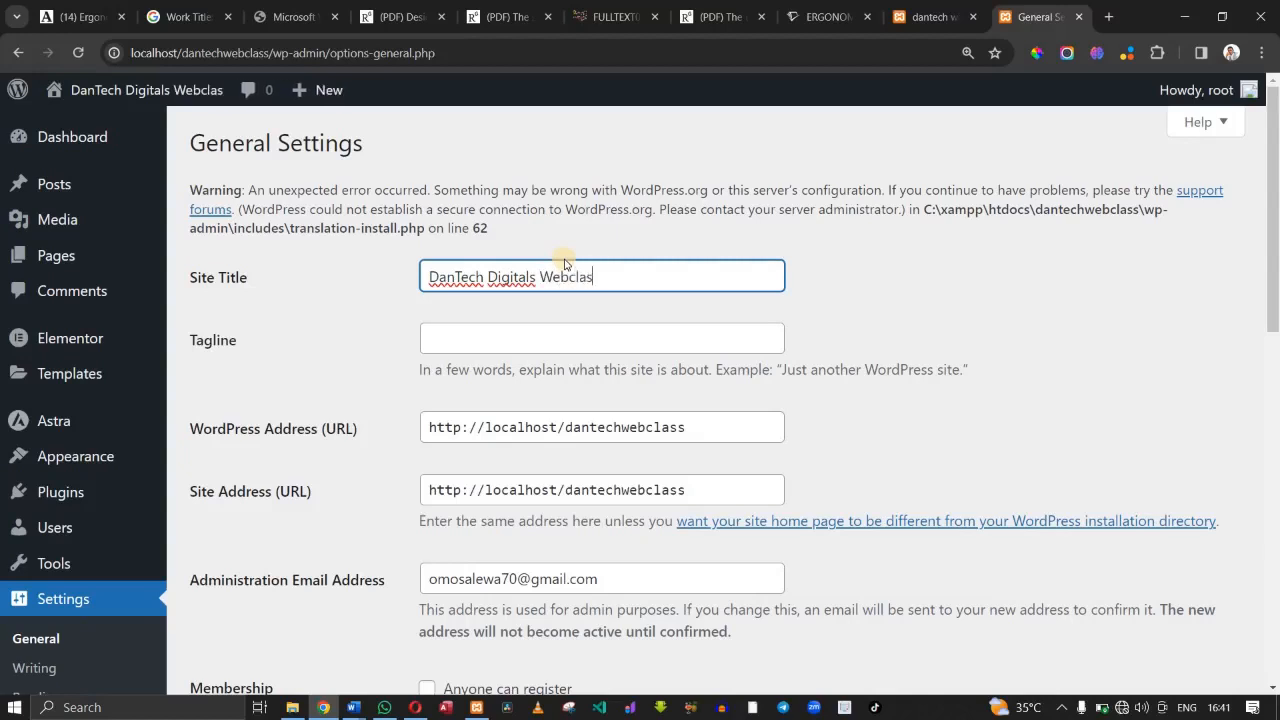
click(534, 316)
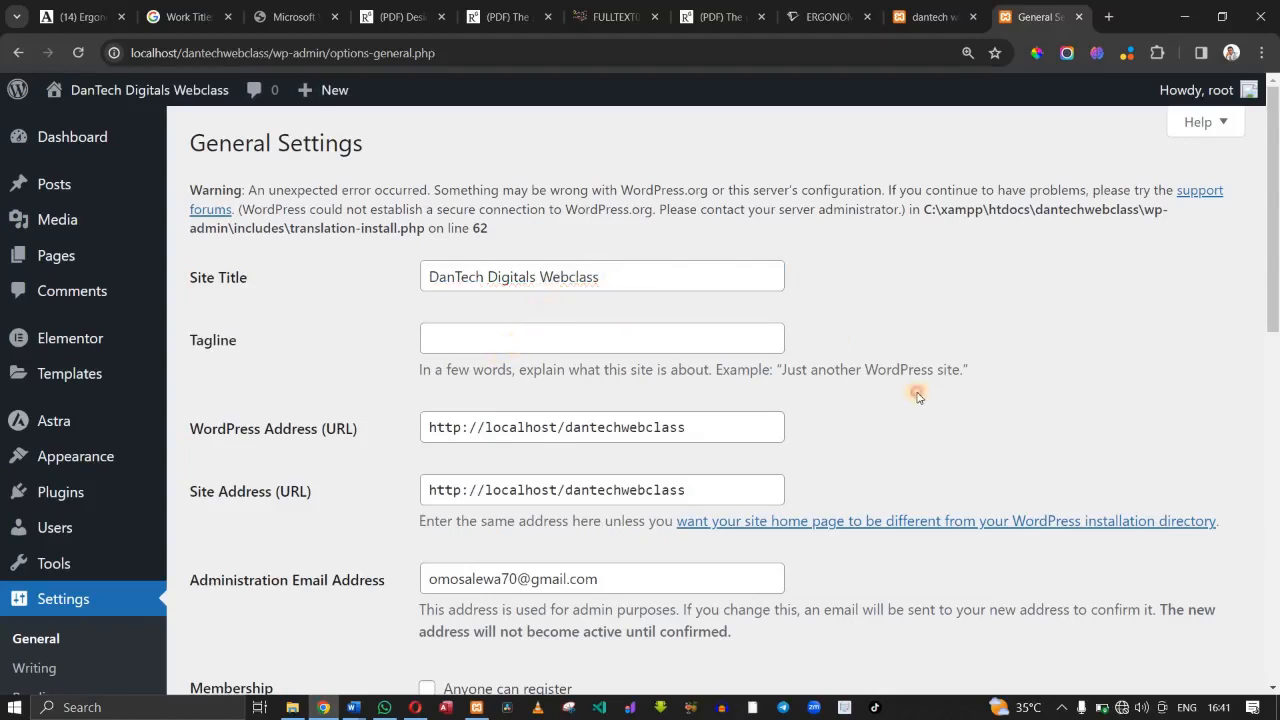
Review the remaining general options, from the site addresses to the date and time formats, and save the changed settings.
scroll(918, 392, down, 3)
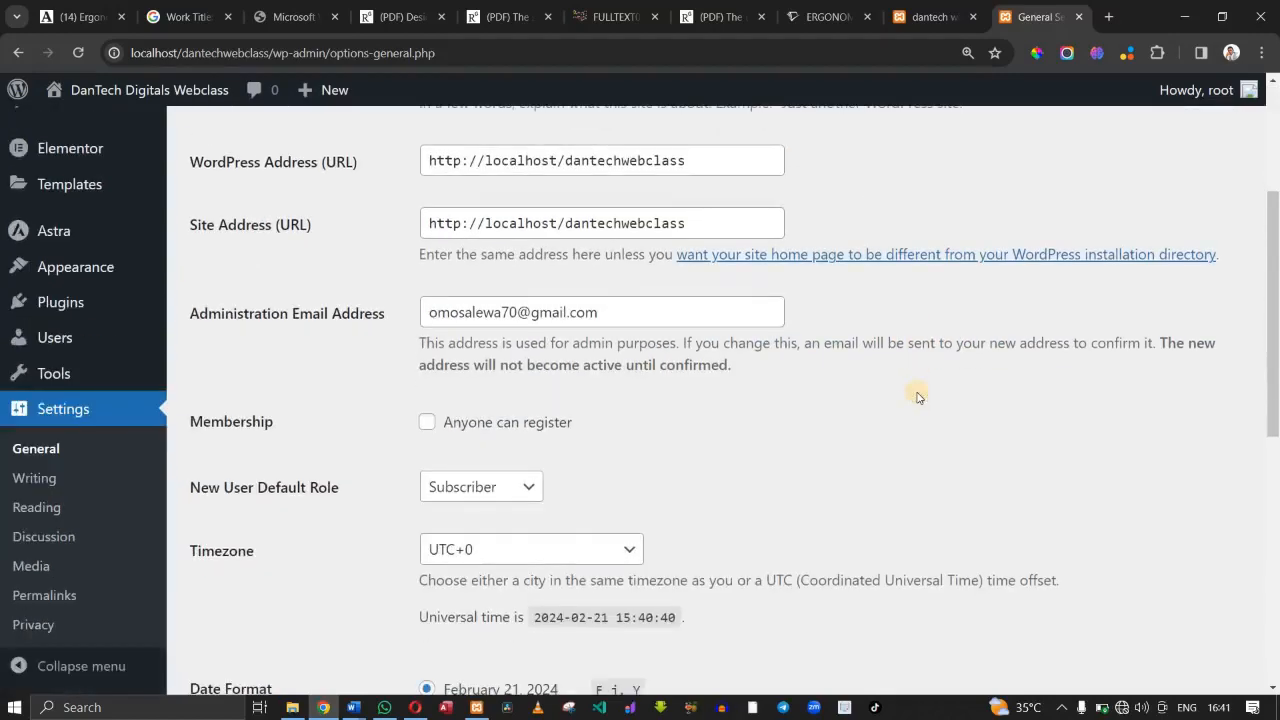
scroll(918, 397, up, 1)
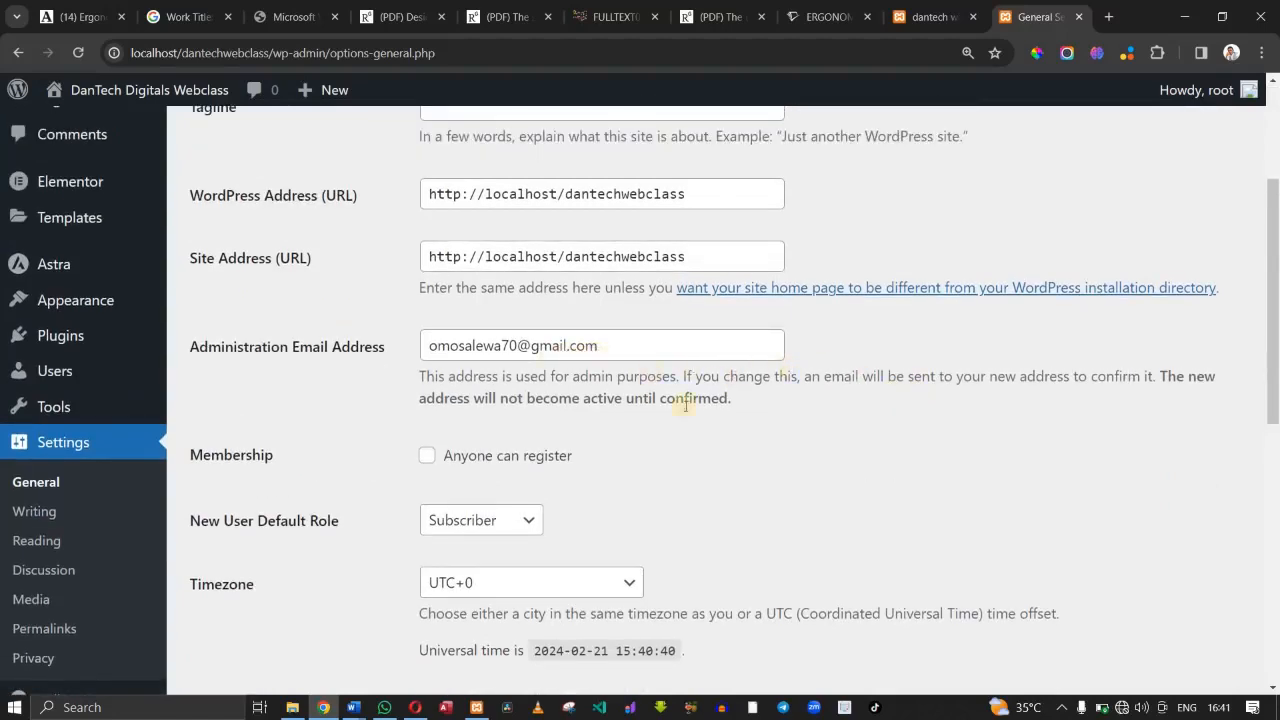
scroll(630, 482, down, 1)
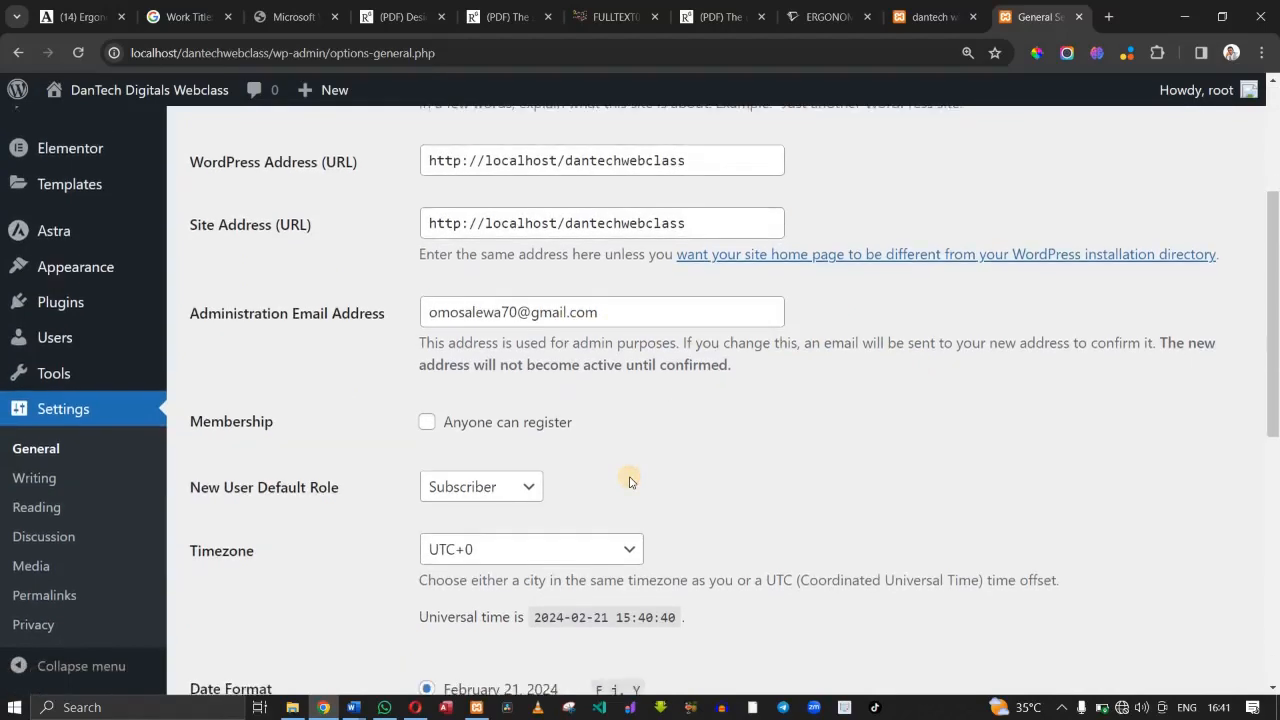
scroll(630, 482, down, 1)
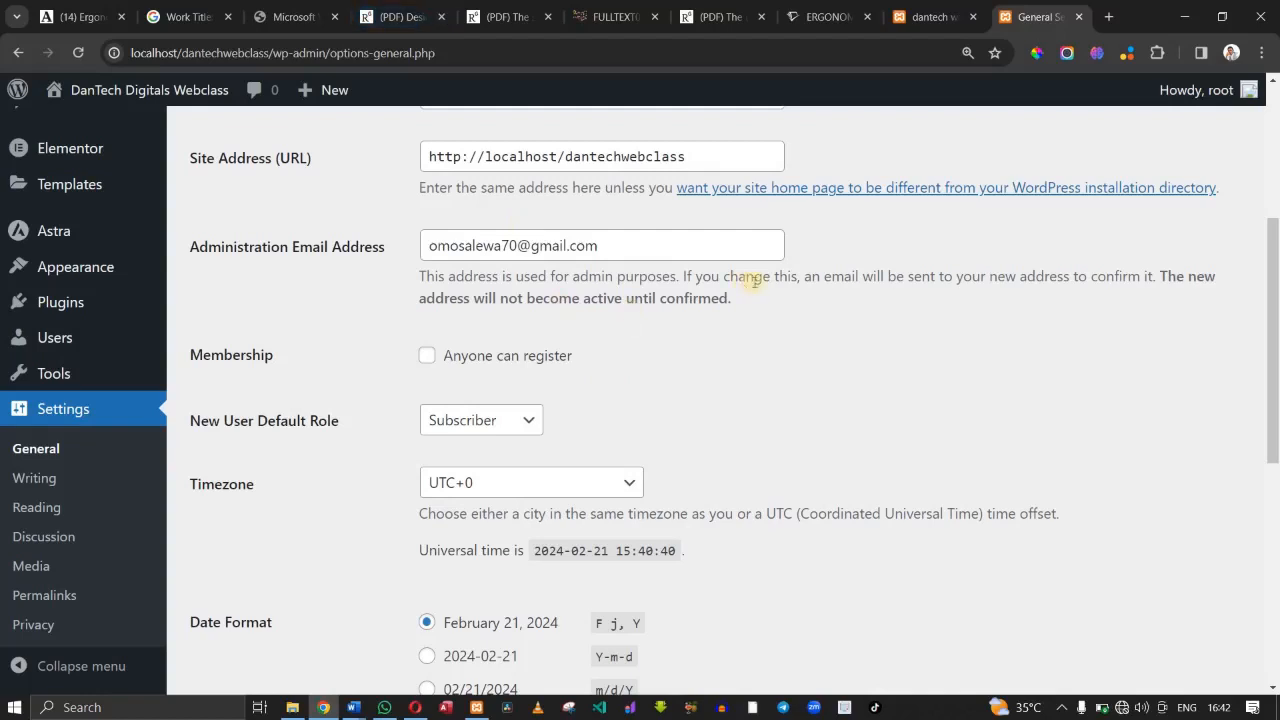
scroll(756, 284, down, 5)
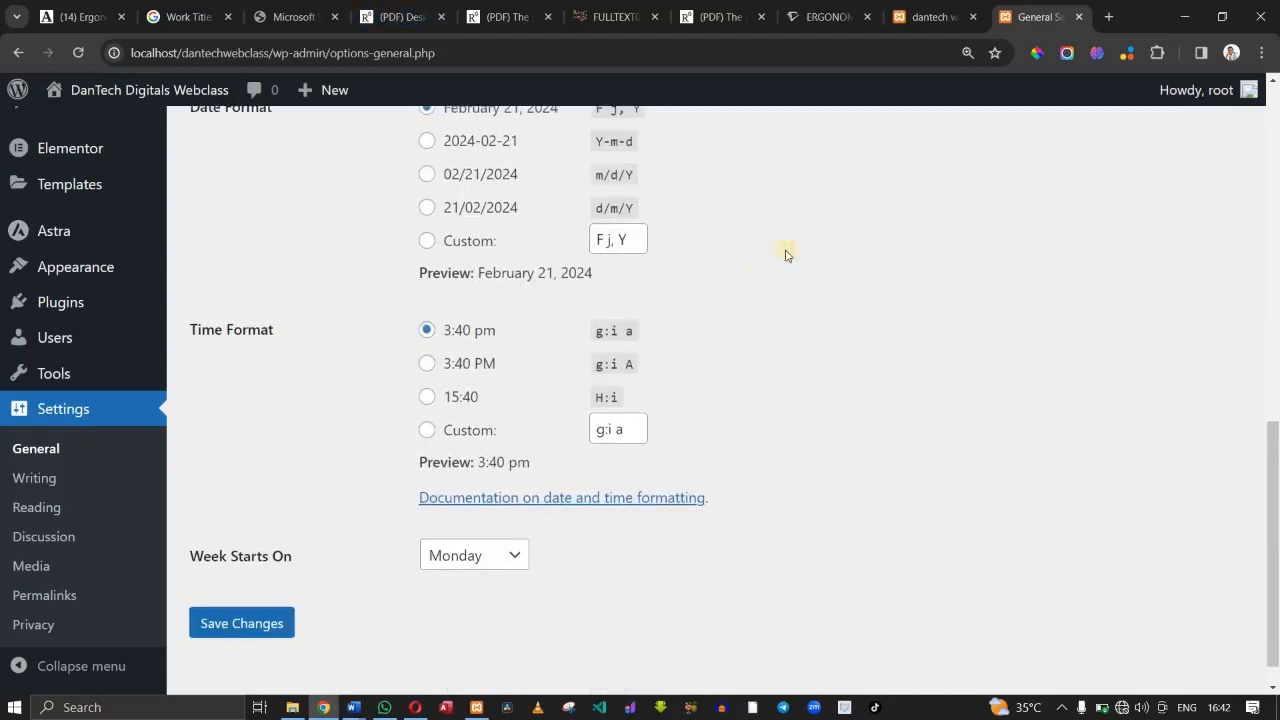
click(275, 624)
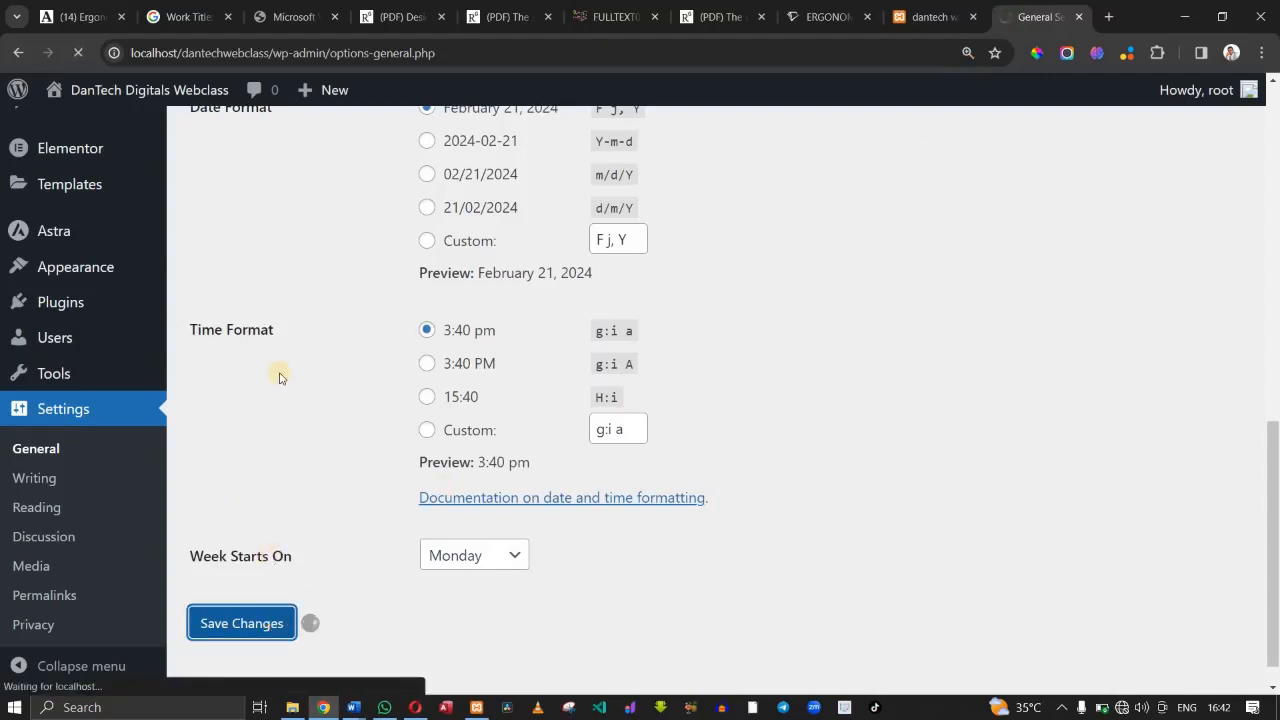
Reload the site's front page to check the site title in its header.
click(922, 14)
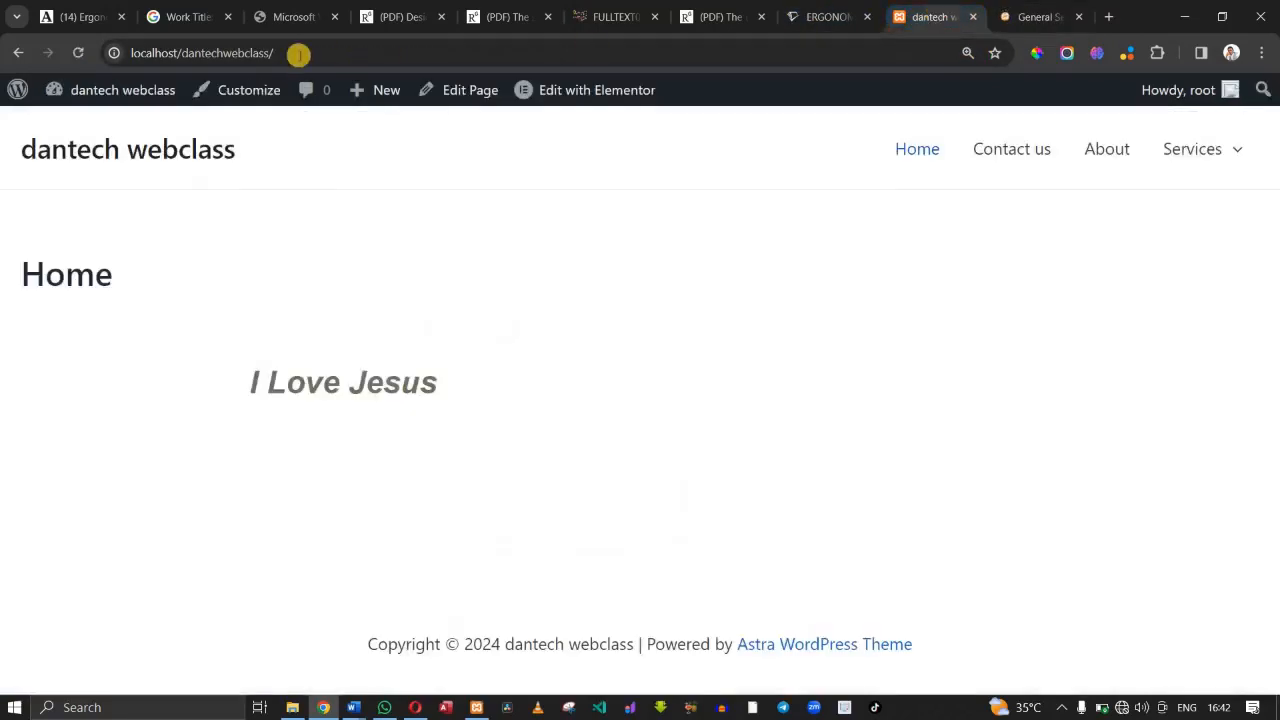
click(78, 52)
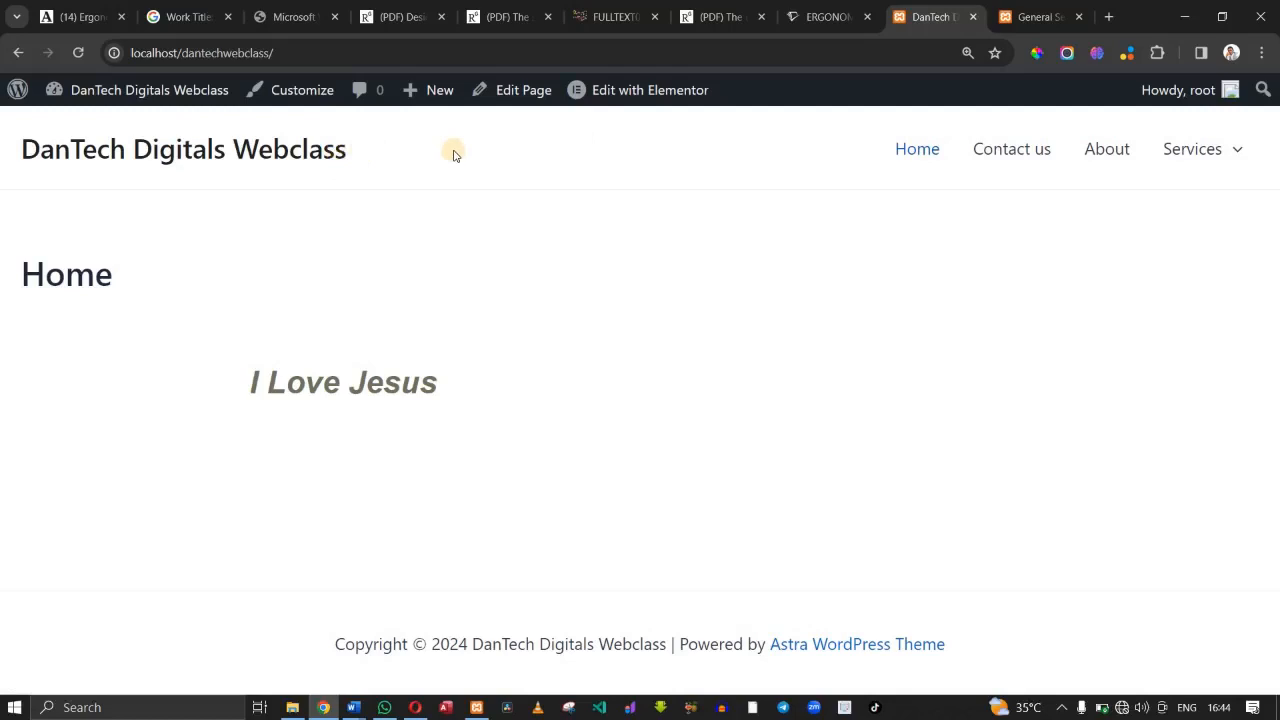
click(1020, 16)
click(889, 20)
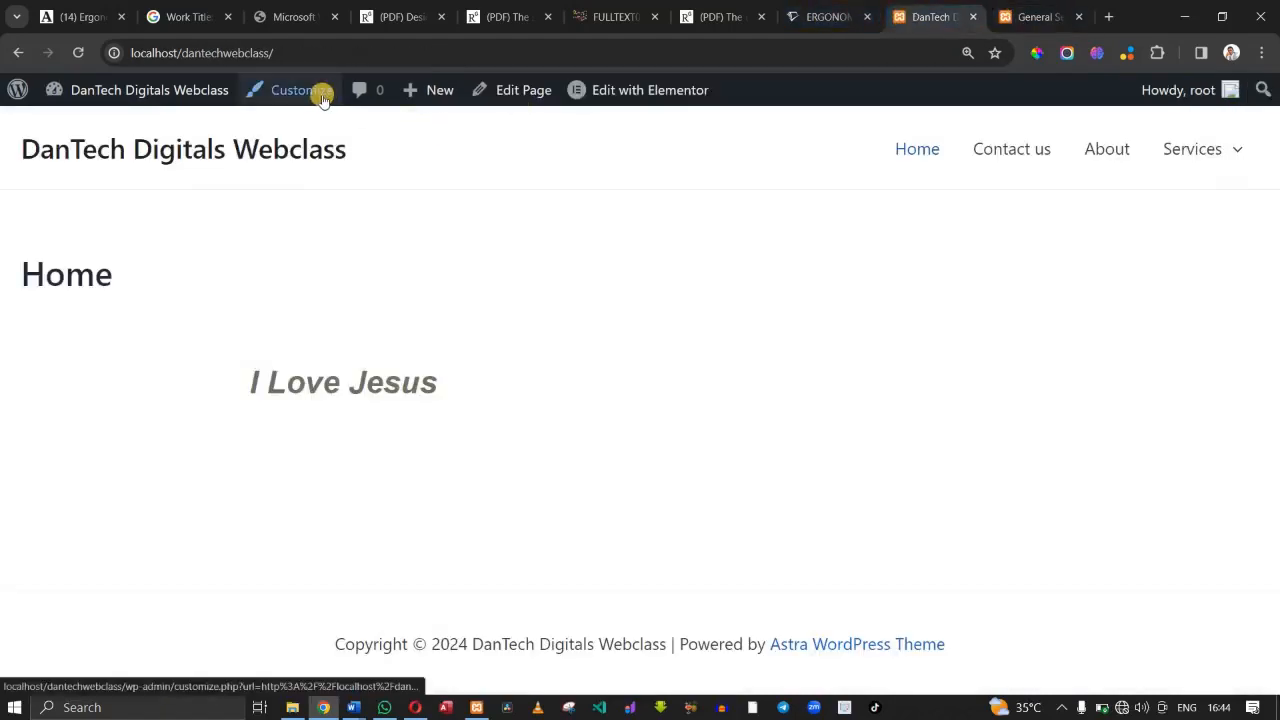
Return to the site's dashboard and open the theme Customizer from the appearance options.
click(1058, 14)
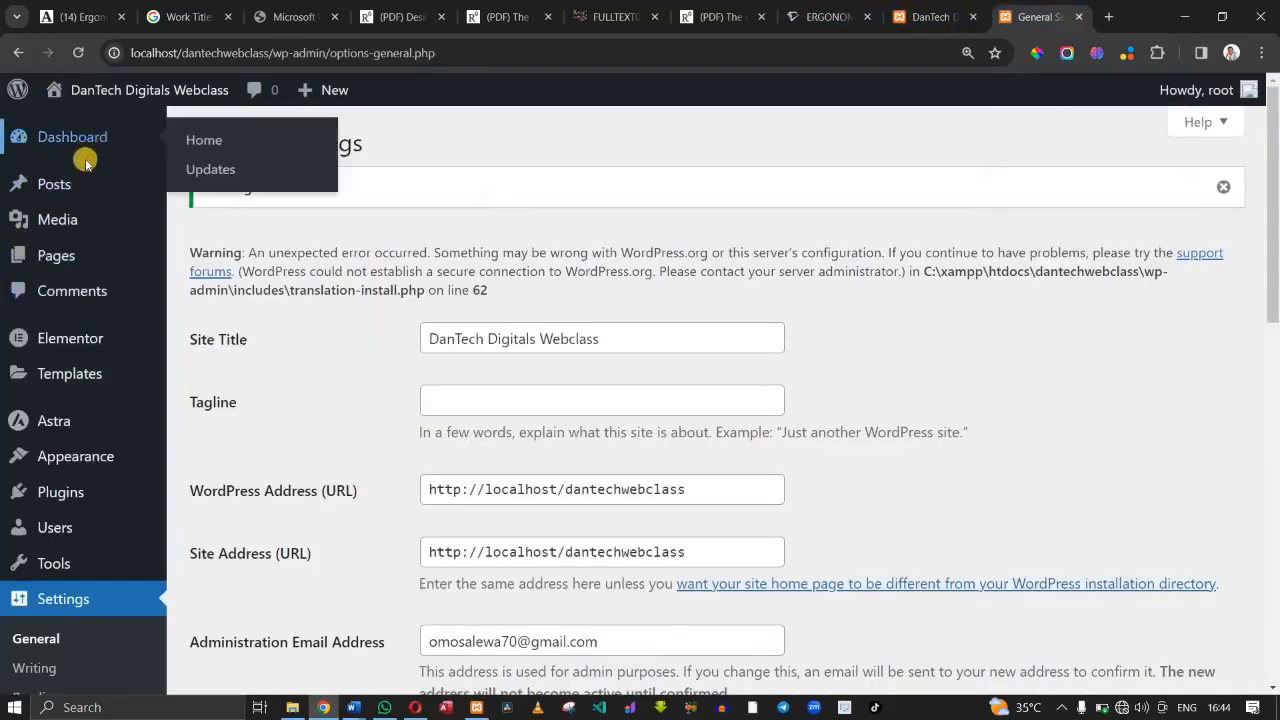
mouse_move(70, 188)
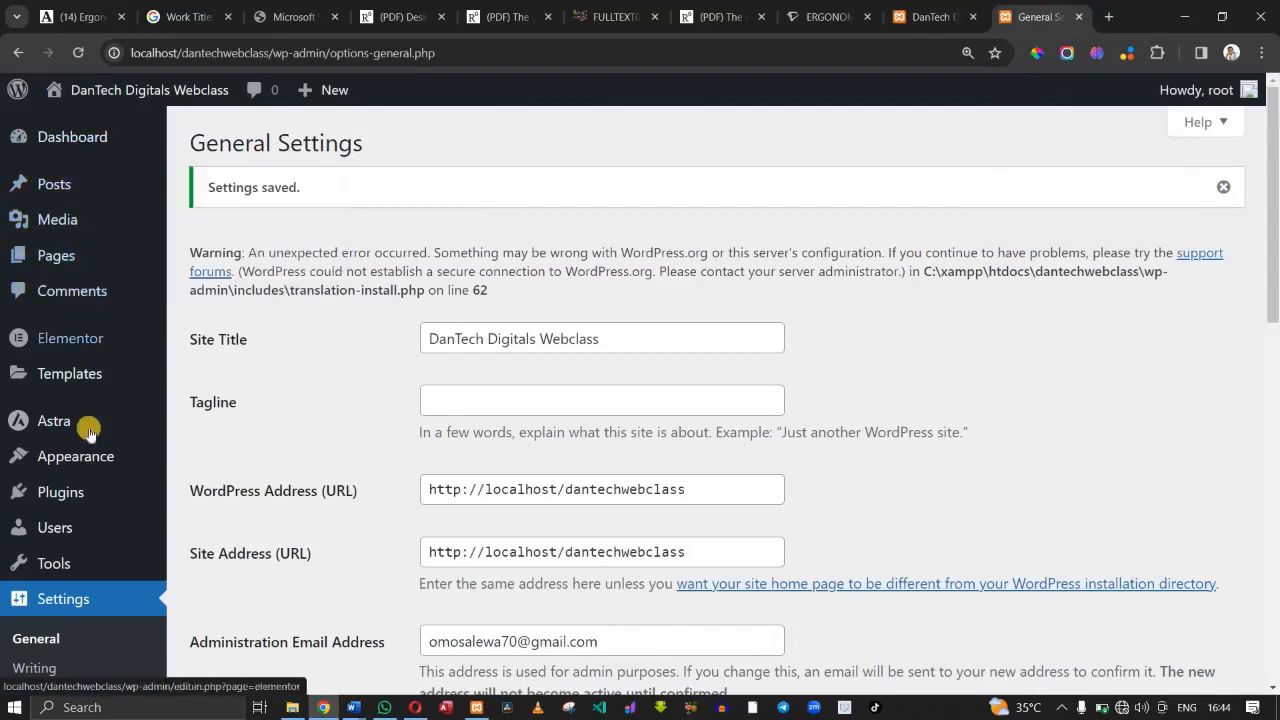
mouse_move(89, 460)
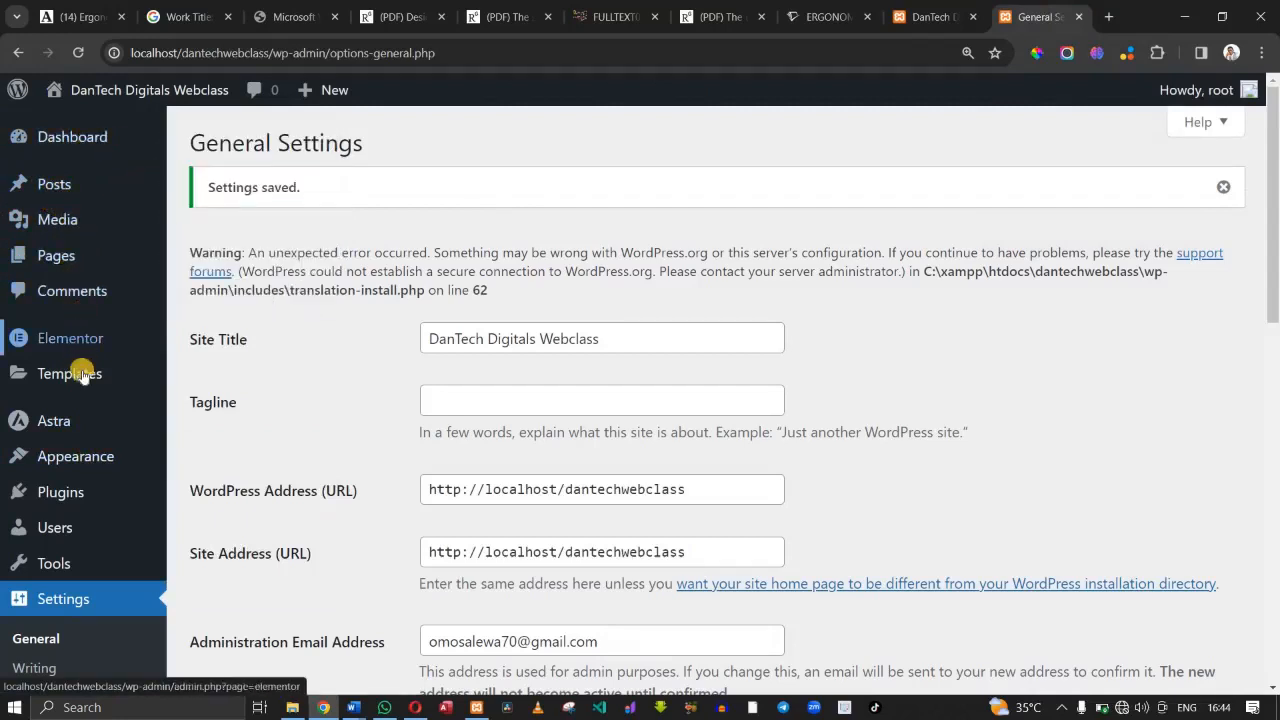
mouse_move(83, 378)
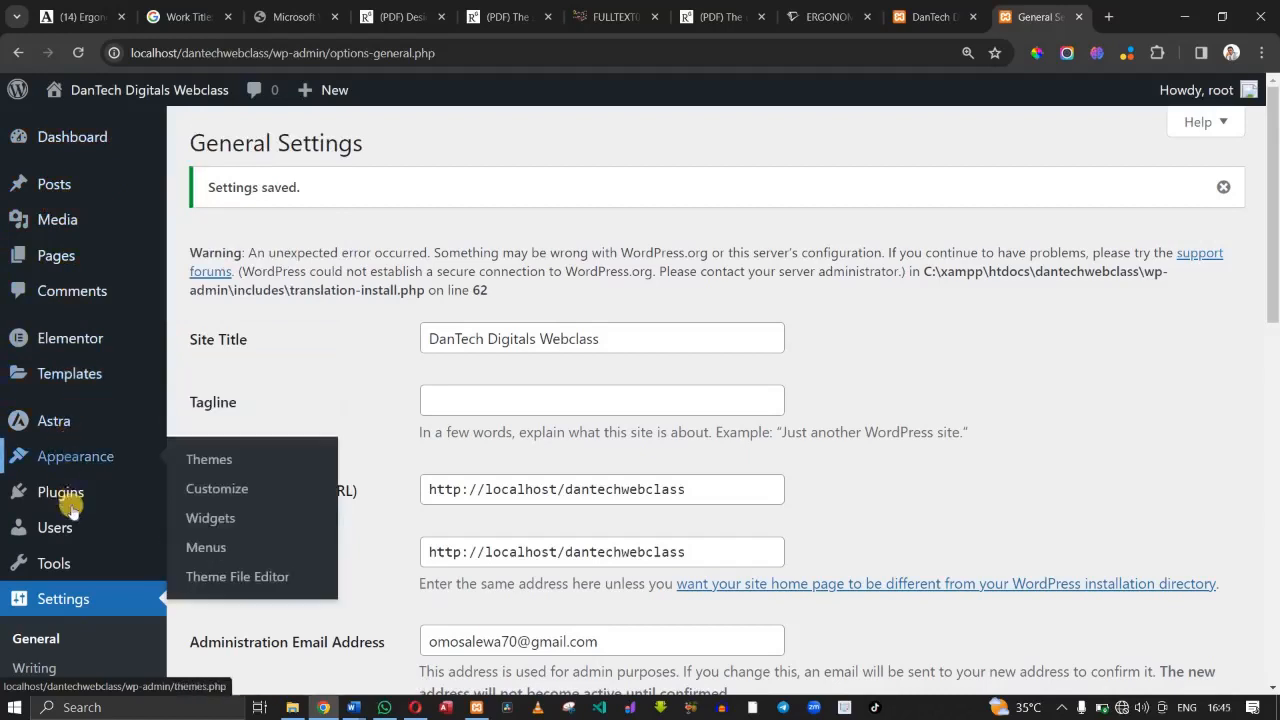
mouse_move(50, 462)
click(203, 488)
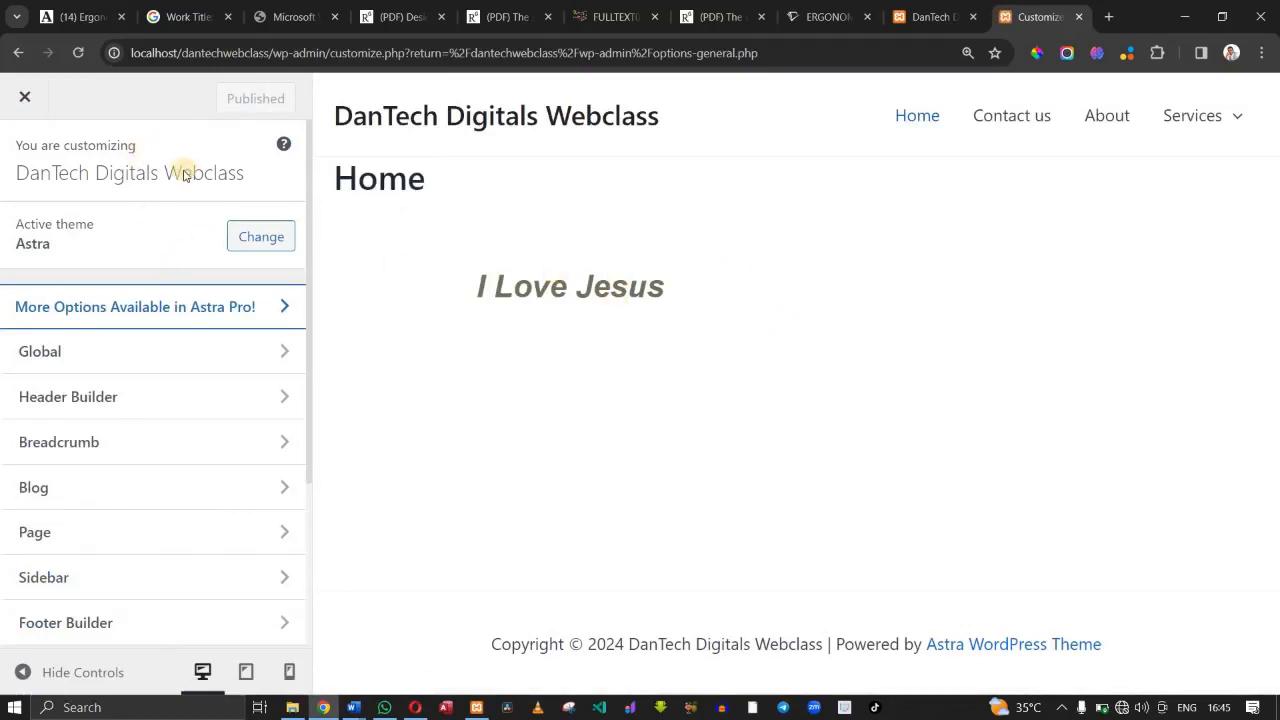
Examine the global typography options in the Customizer, from the presets and base fonts to the heading fonts and paragraph margin.
click(152, 360)
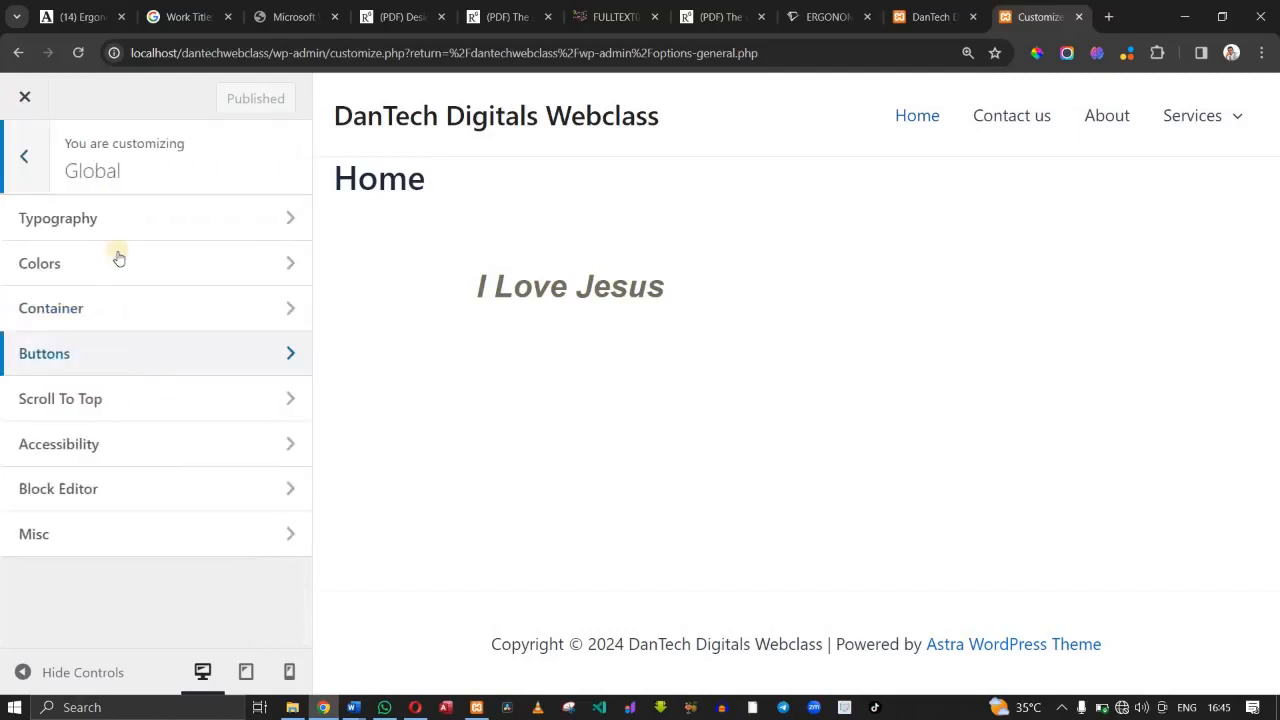
click(186, 218)
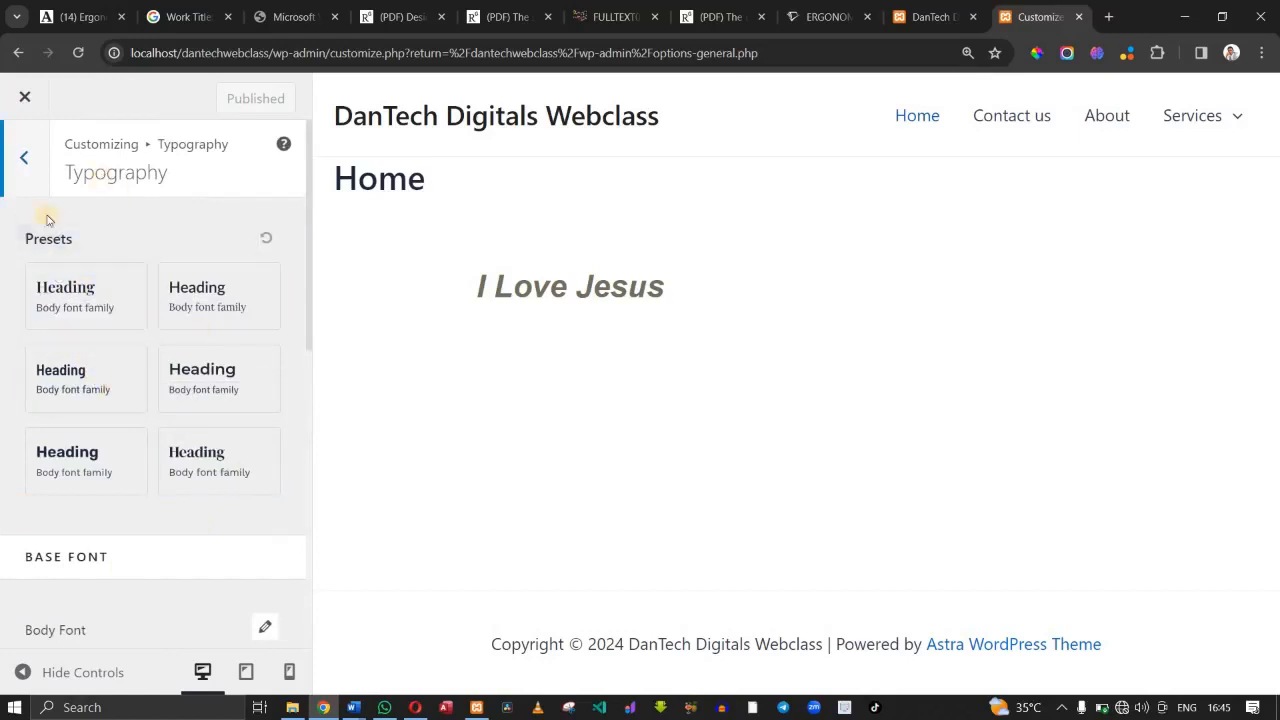
click(21, 163)
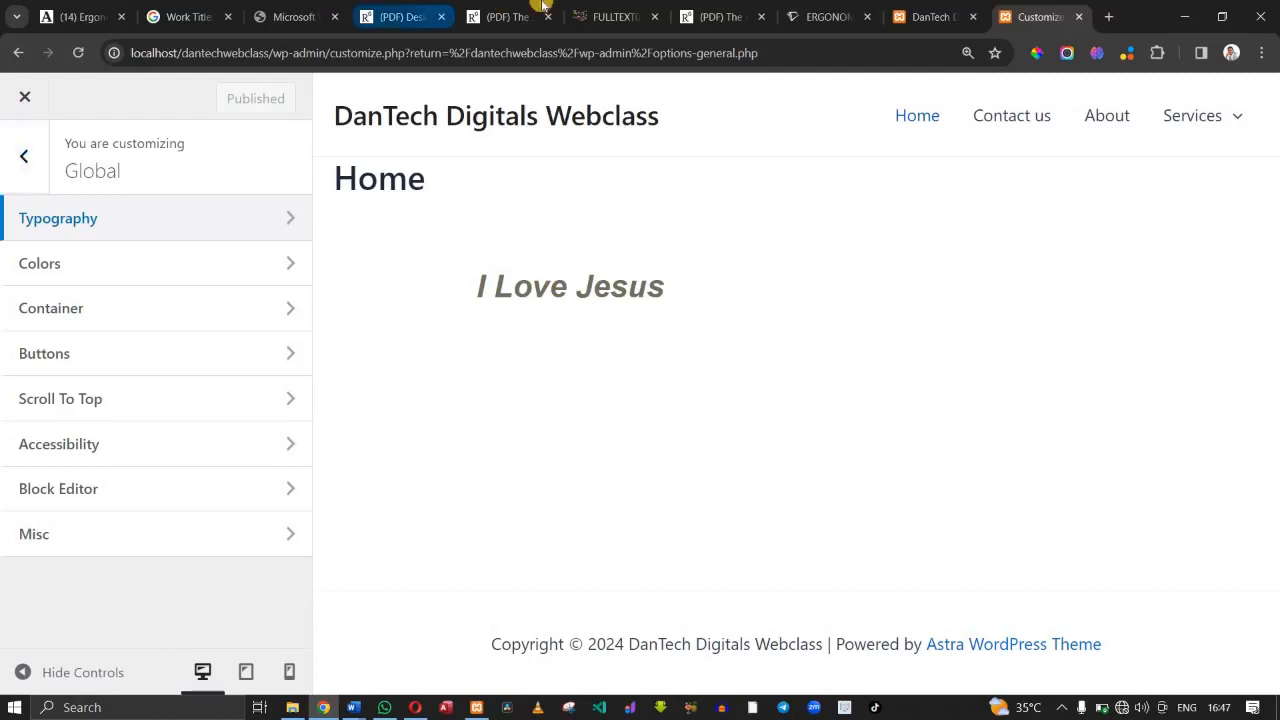
click(925, 13)
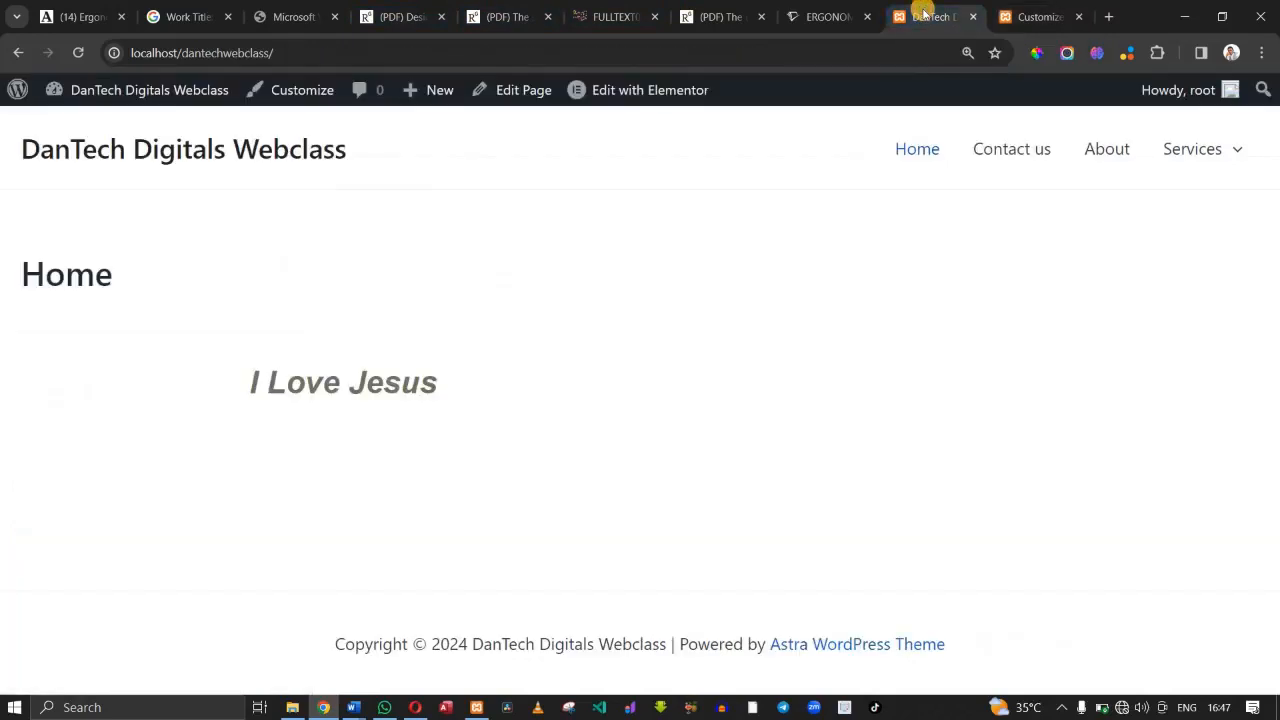
click(1038, 16)
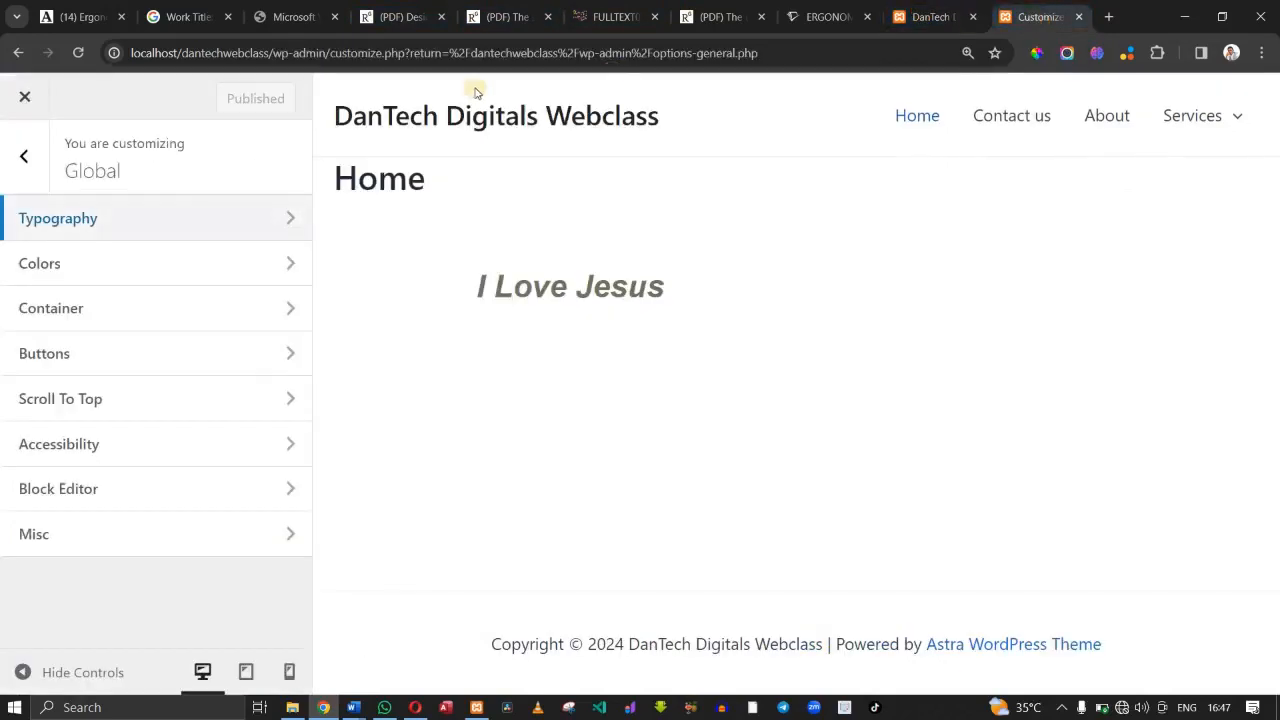
click(243, 220)
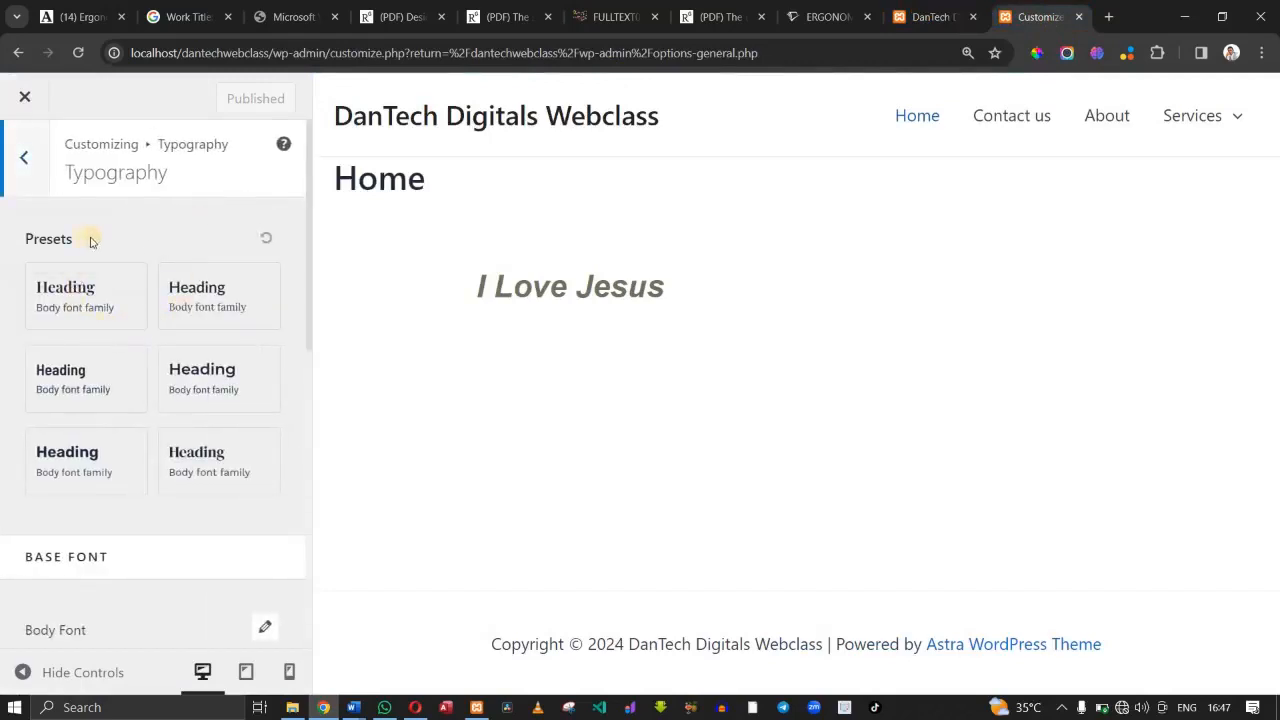
scroll(205, 200, down, 3)
click(205, 198)
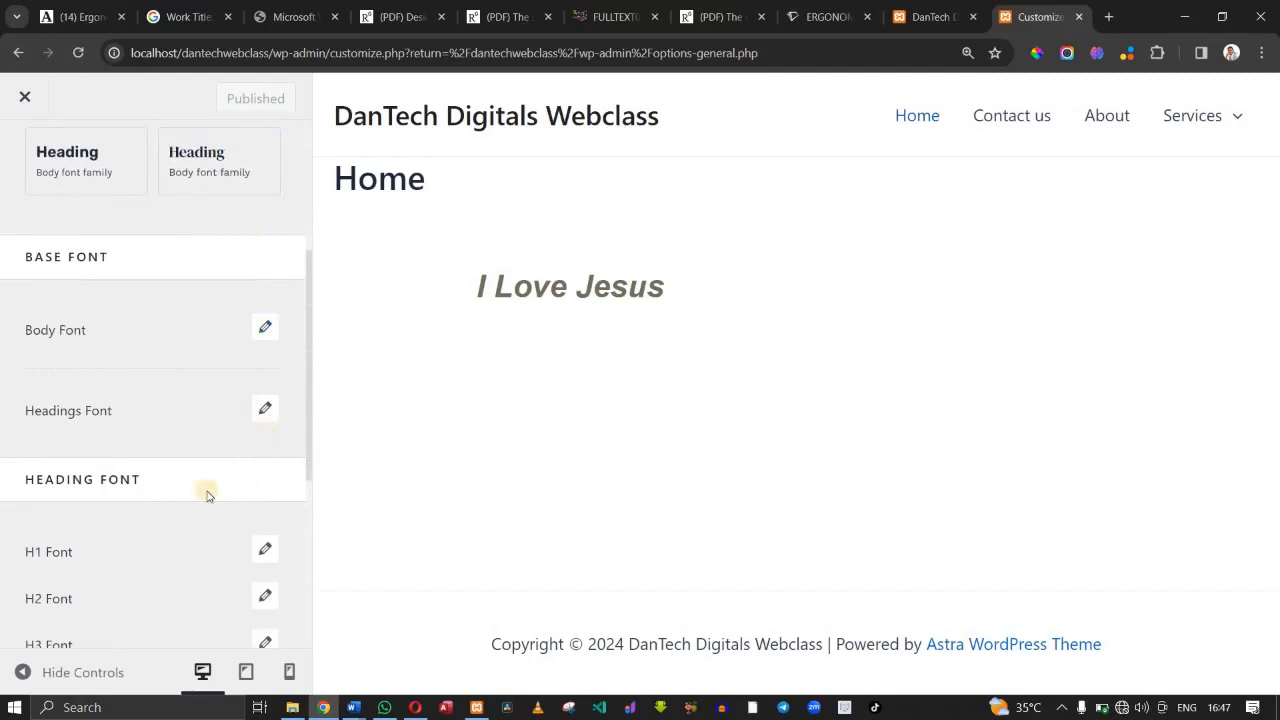
scroll(207, 495, down, 5)
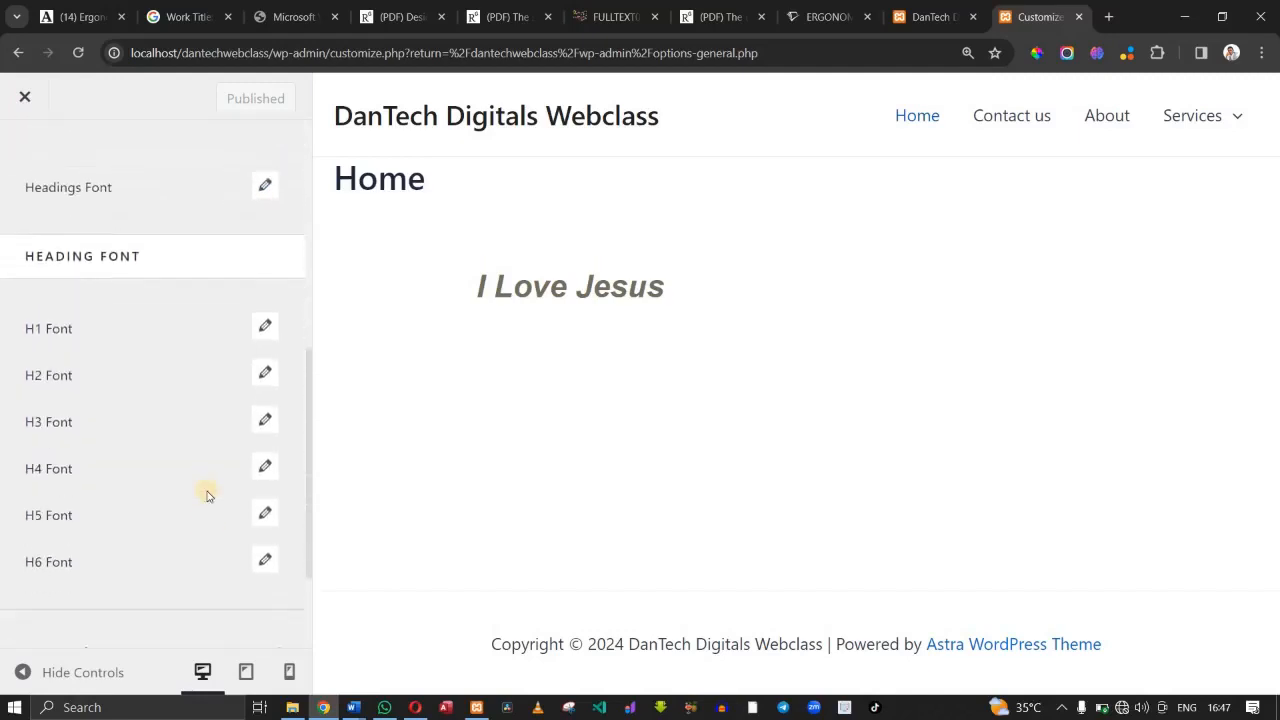
scroll(207, 495, down, 2)
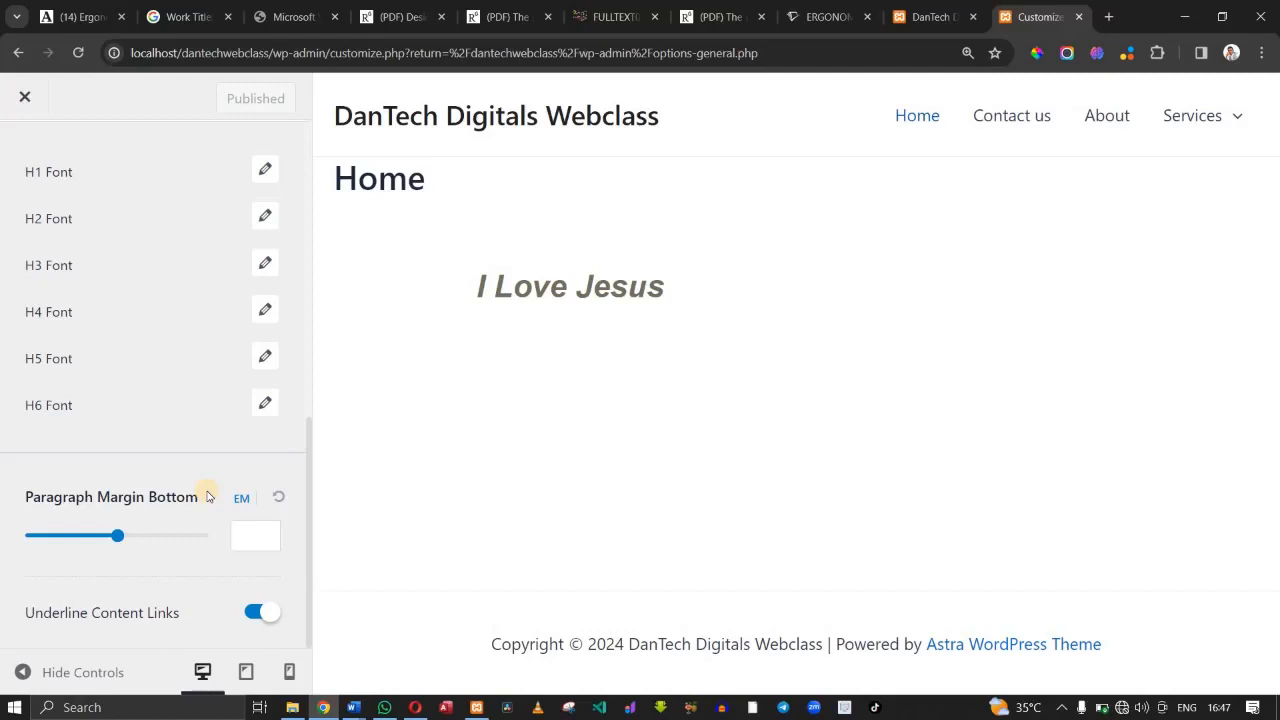
scroll(207, 495, up, 2)
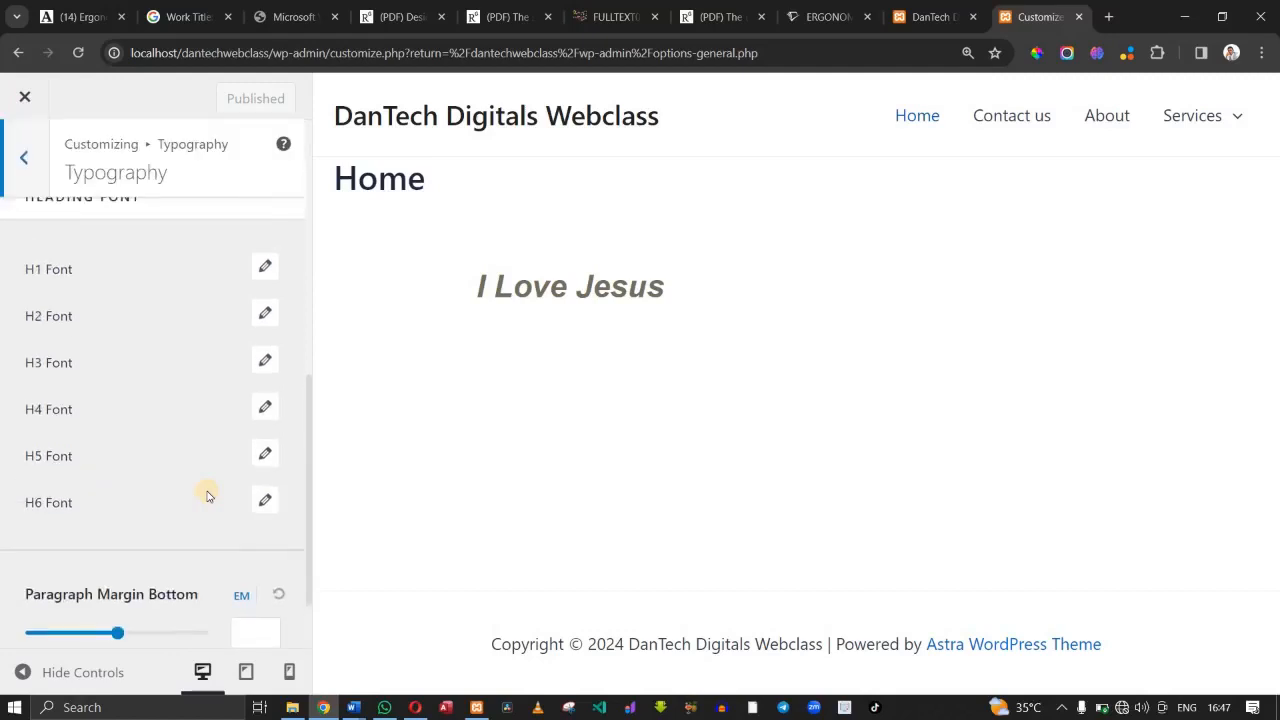
Preview the site at tablet size, expand its toggle menu, and leave the toggle button's settings.
click(247, 676)
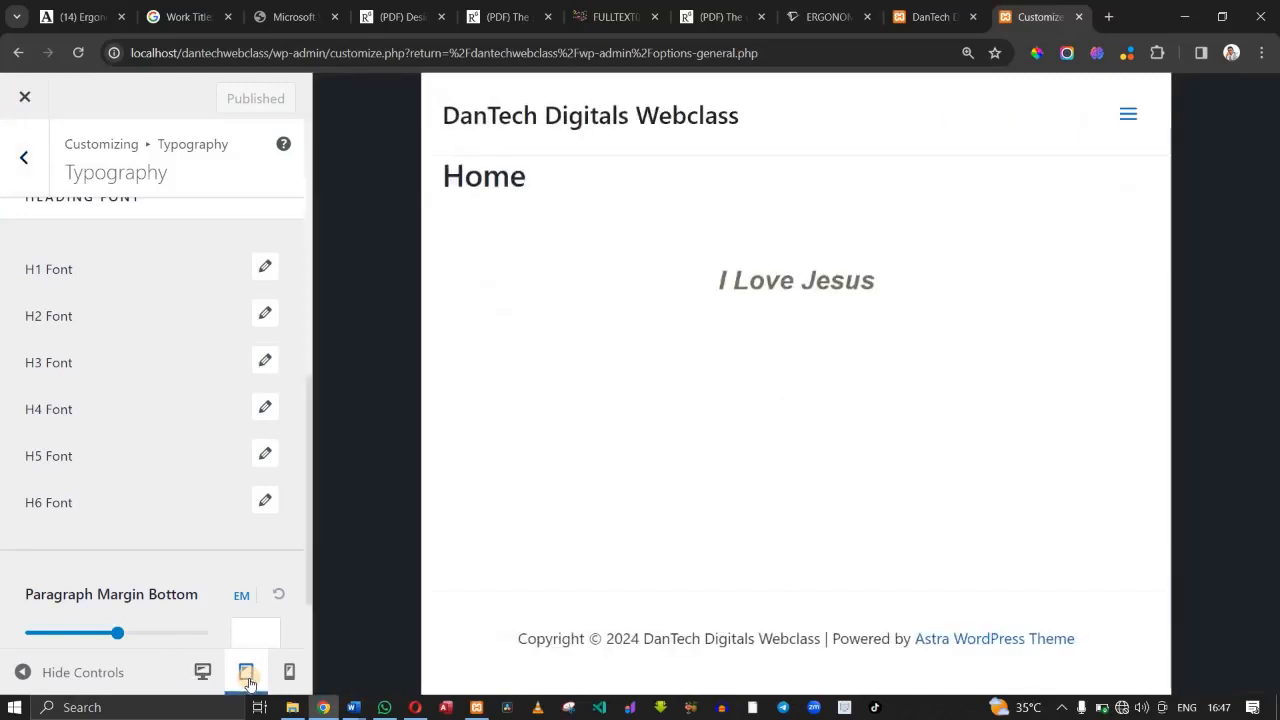
click(1128, 111)
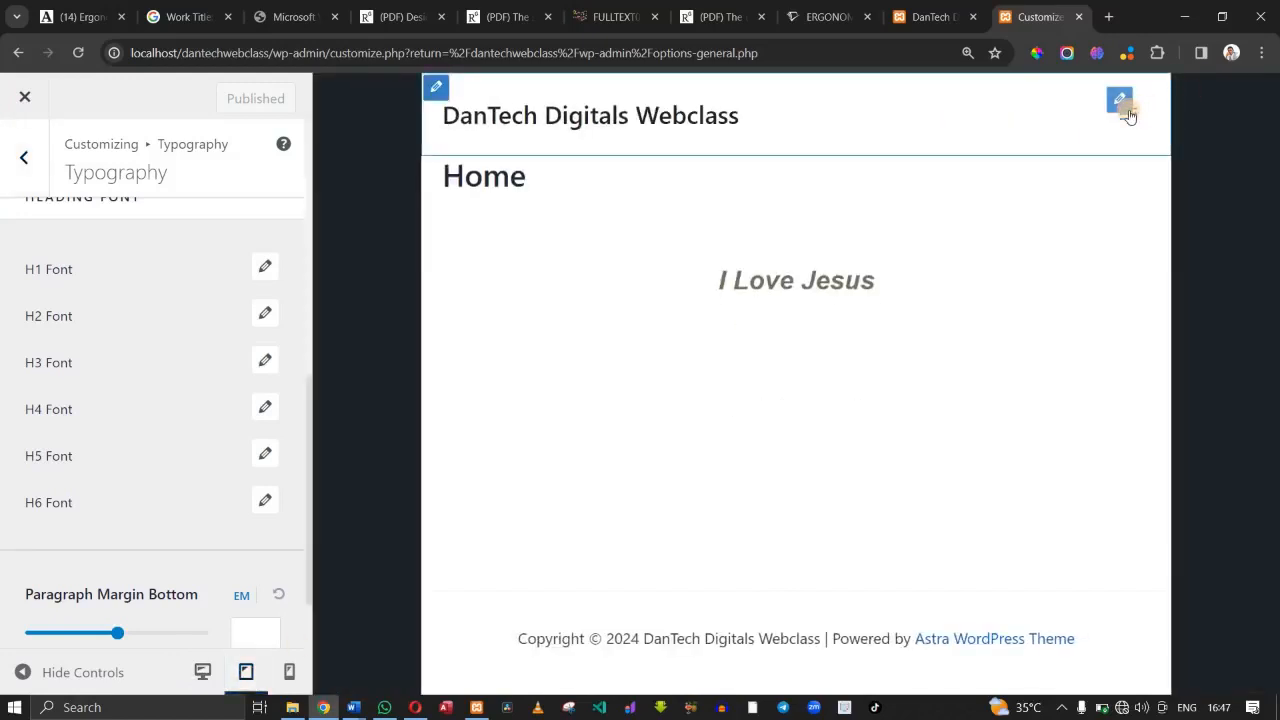
click(1122, 104)
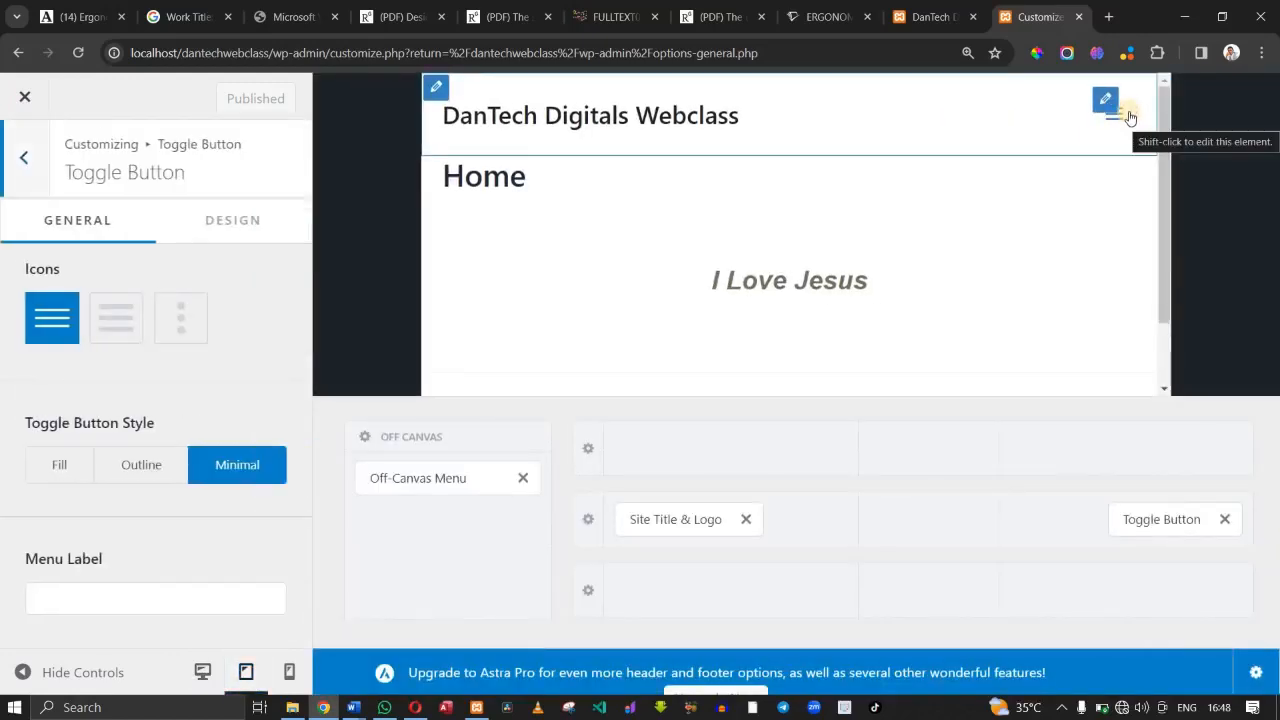
click(1122, 112)
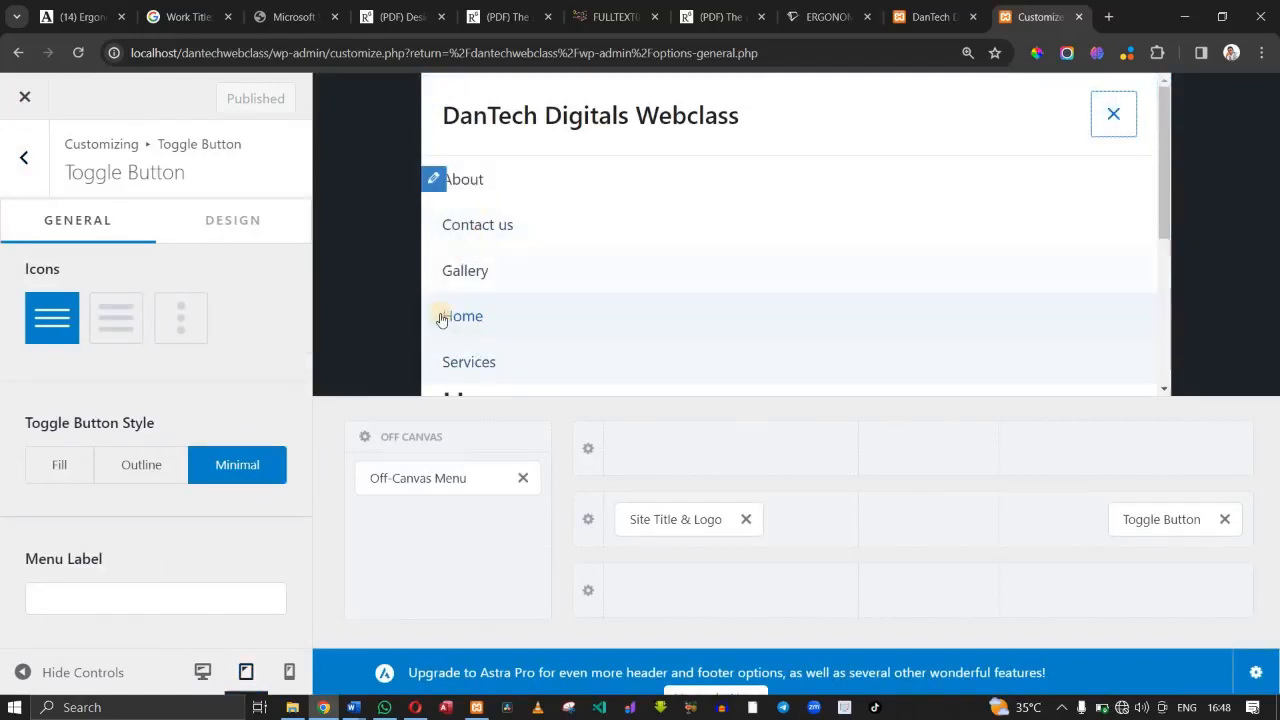
click(30, 175)
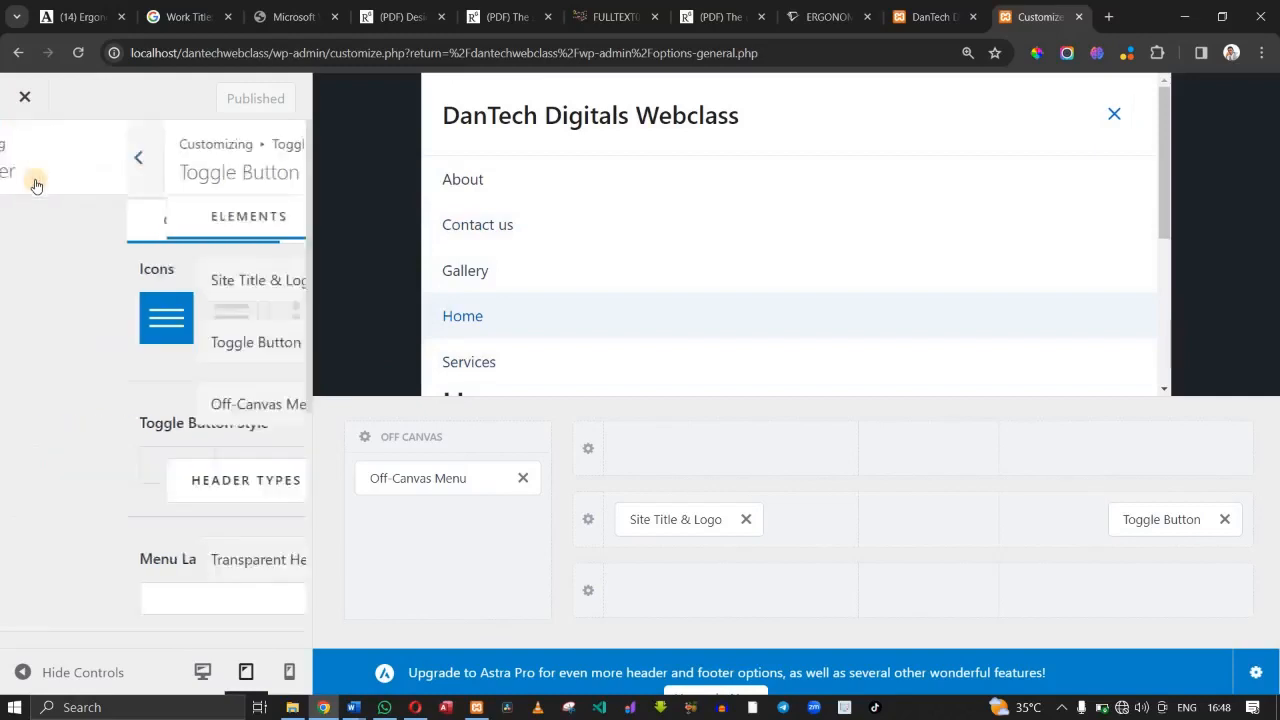
Preview the site at mobile size, then return to the Customizer's main options with the desktop preview.
click(287, 668)
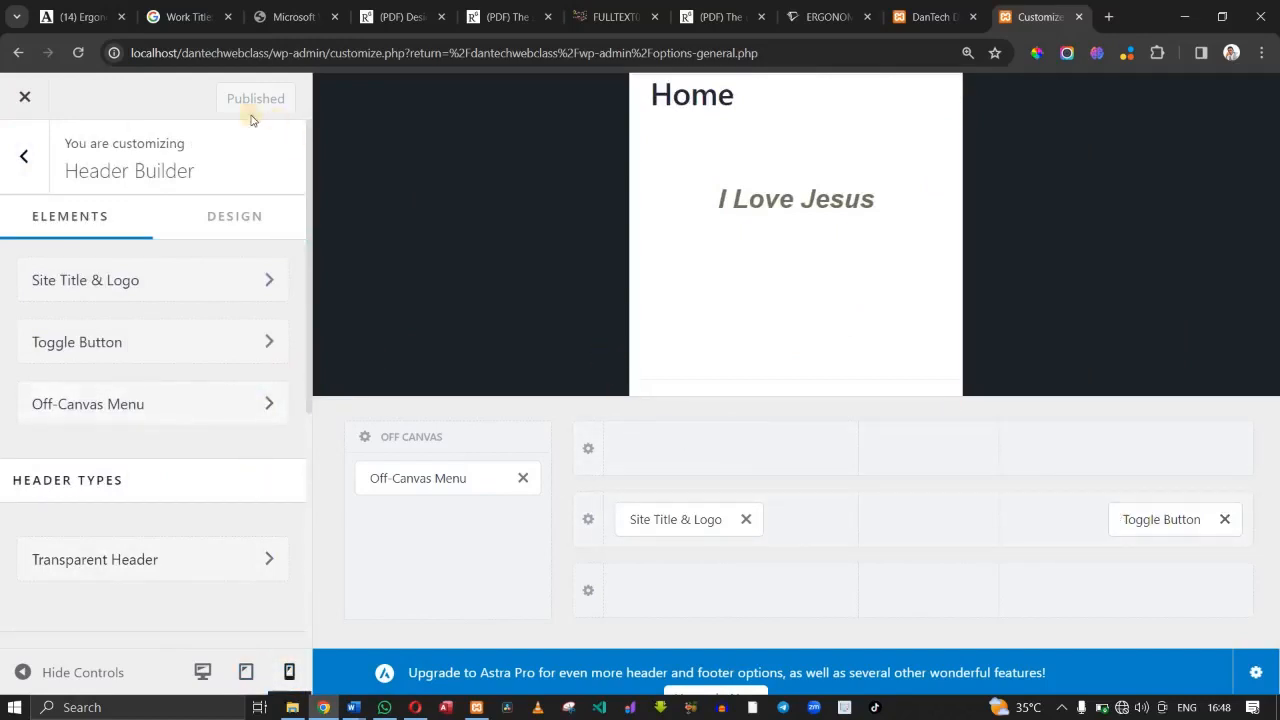
click(28, 160)
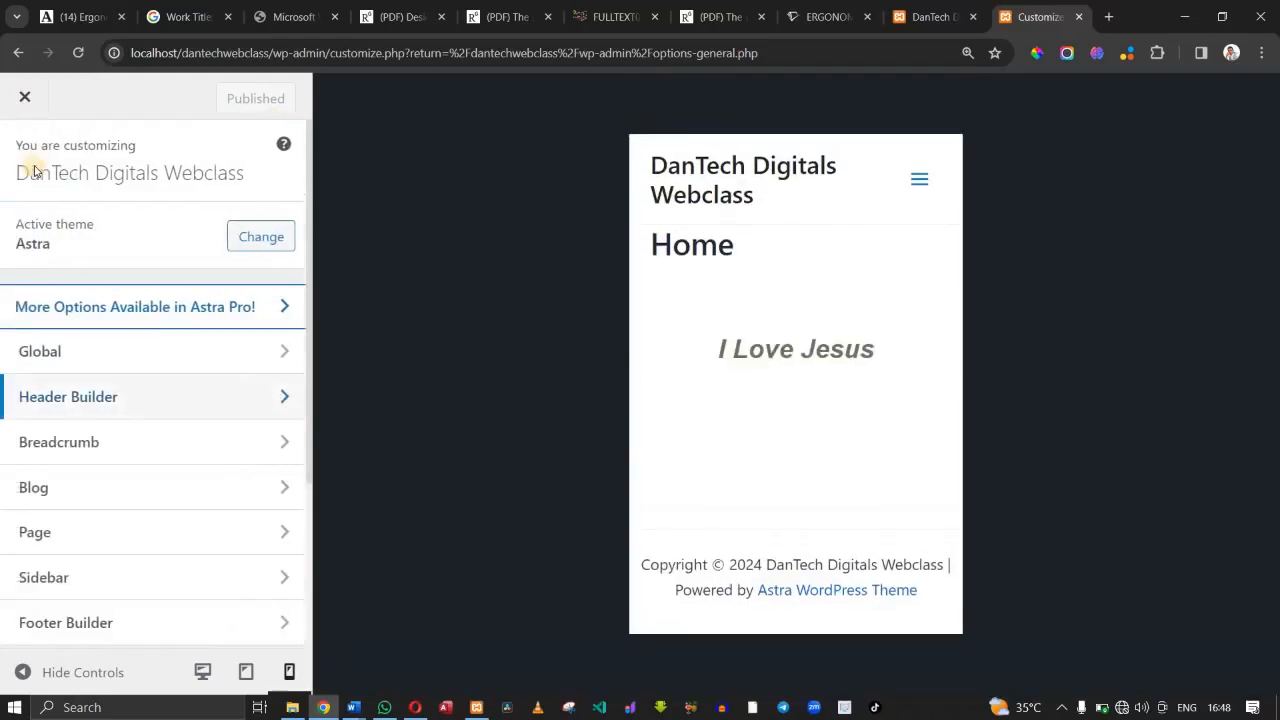
click(206, 671)
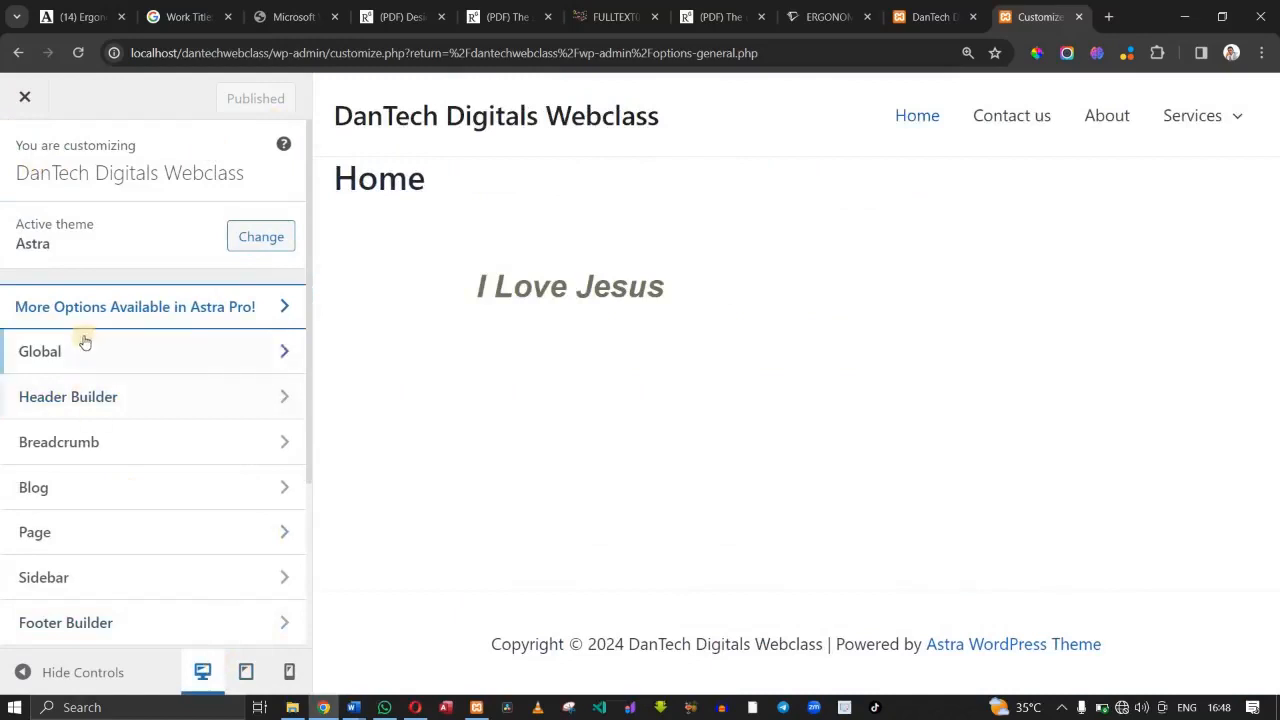
Open the primary header's settings in the Header Builder.
click(196, 385)
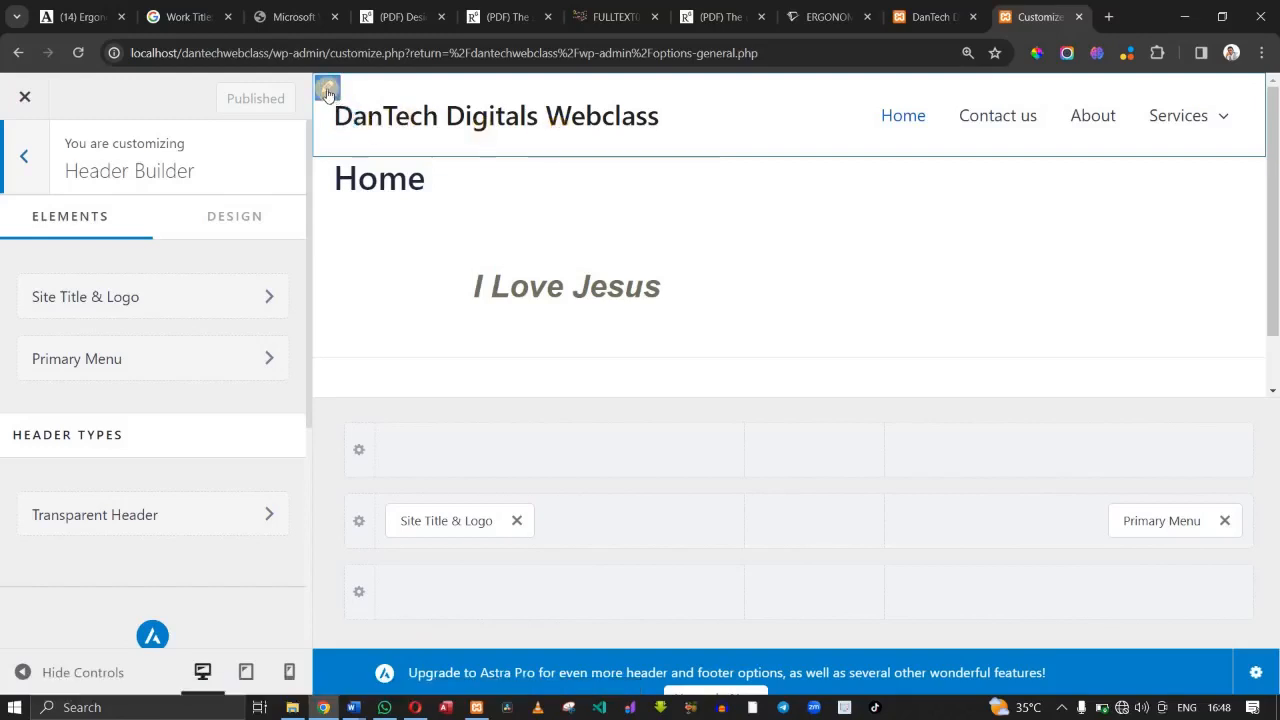
click(327, 92)
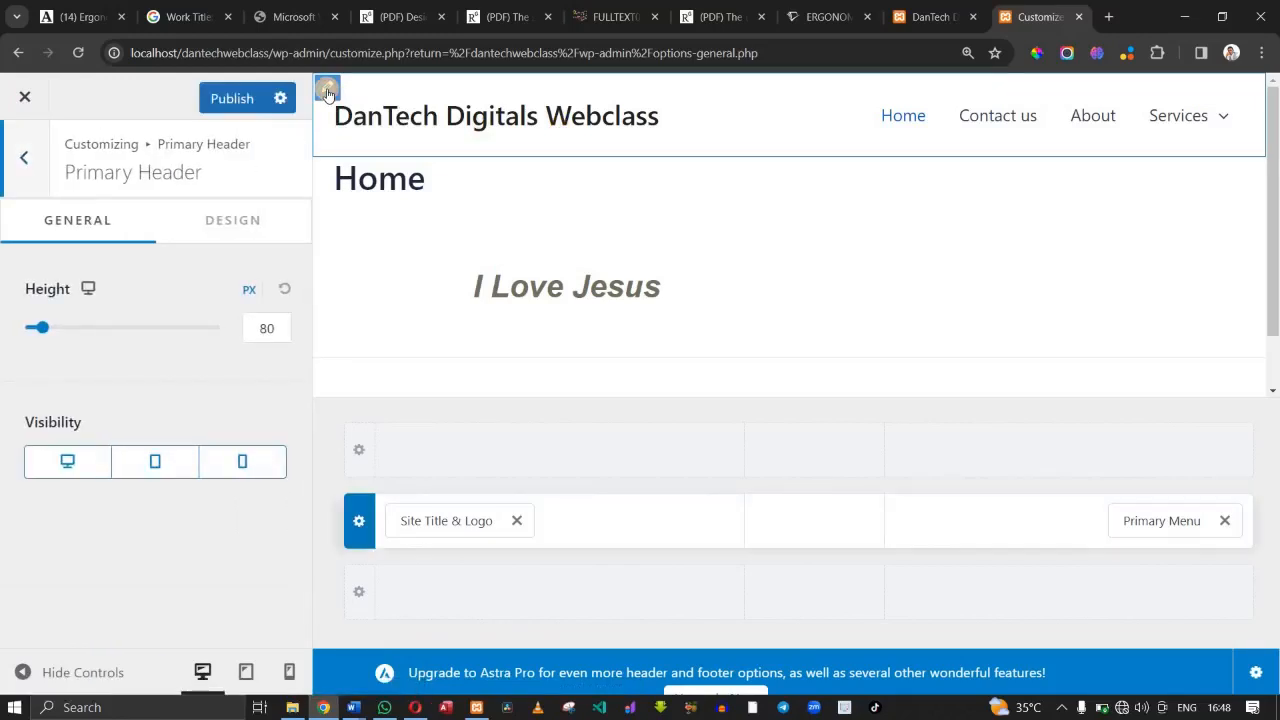
Try a height of 90 px for the primary header and reset the height to its default.
click(40, 327)
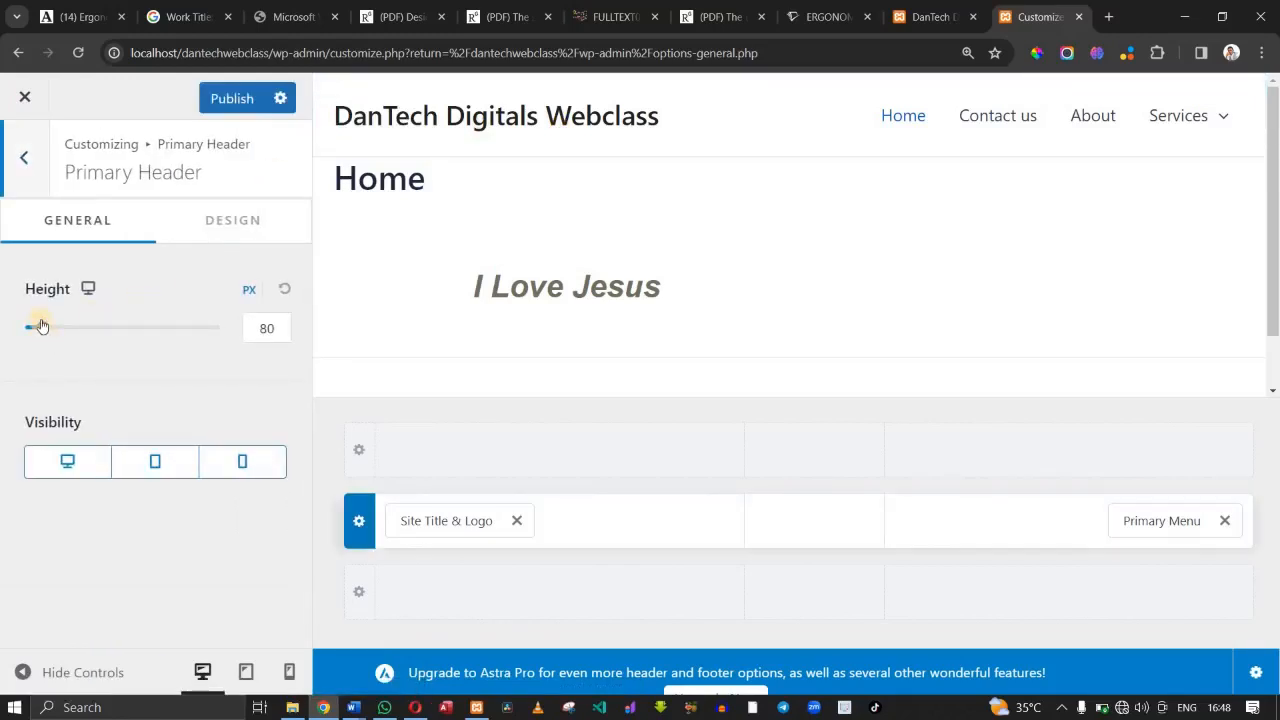
drag(40, 327, 53, 352)
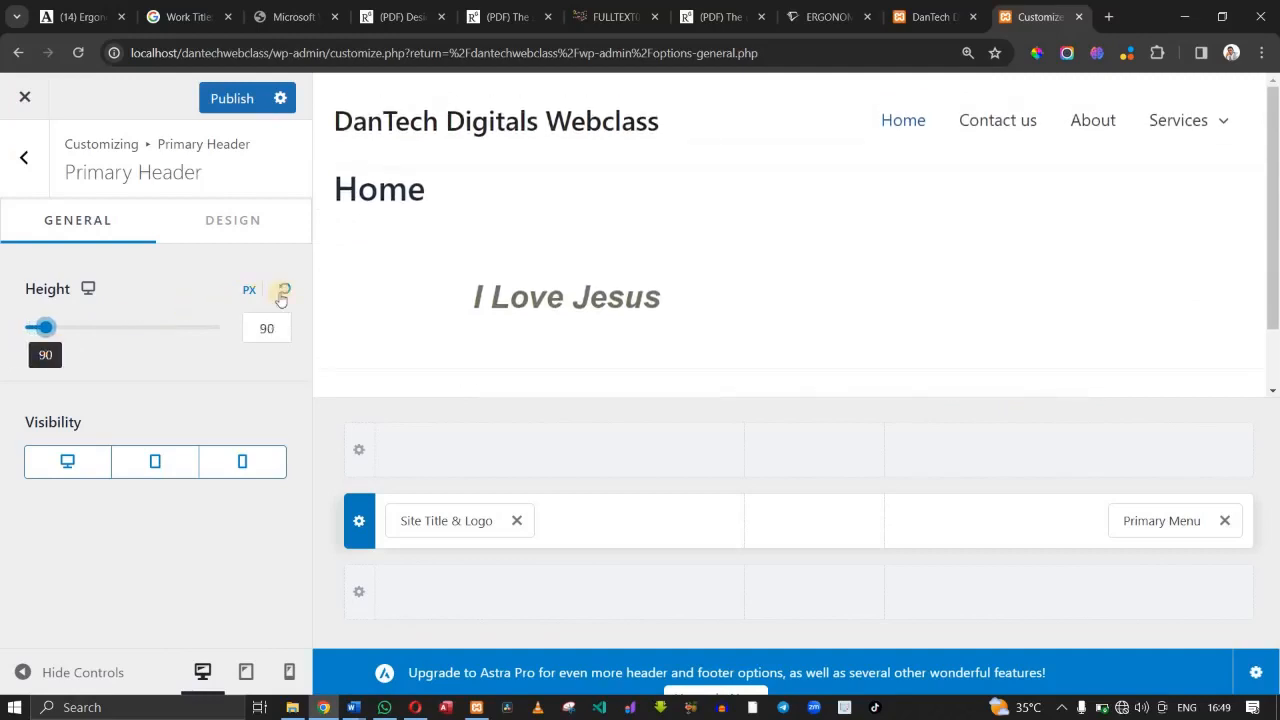
click(284, 290)
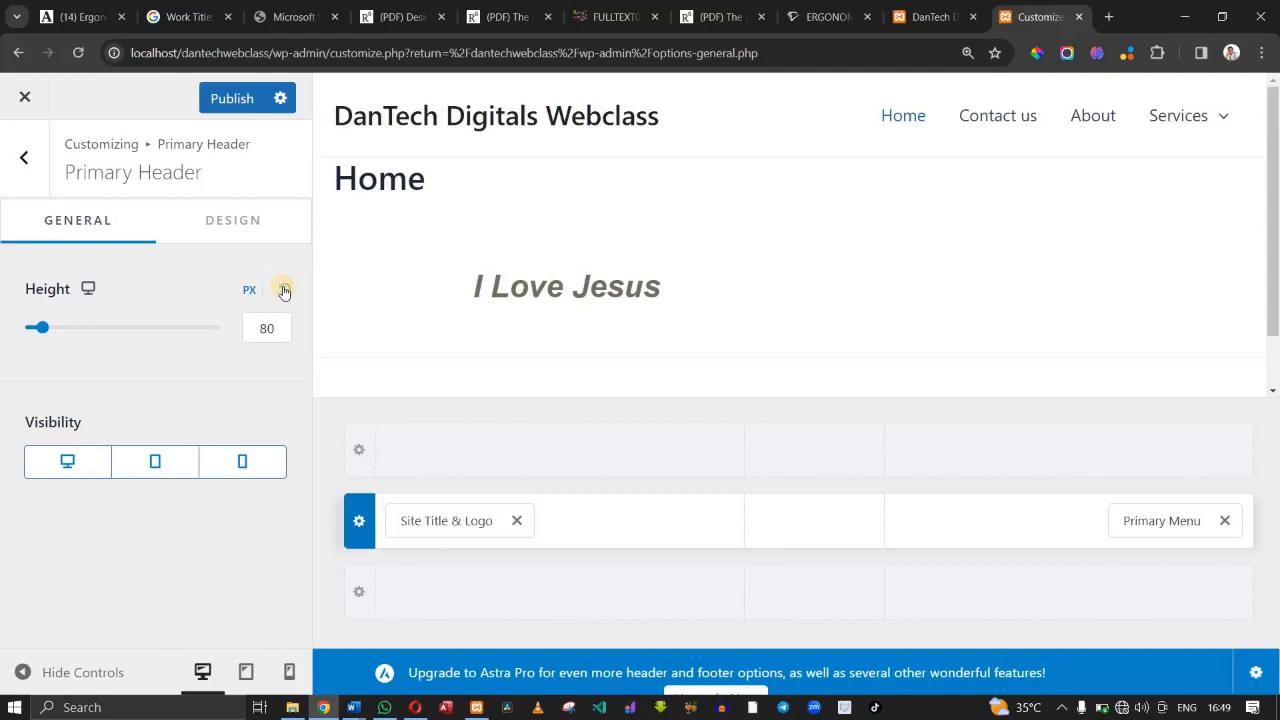
Try red, black and dark blue as the primary header's background colour, and settle on a custom bright blue.
click(228, 225)
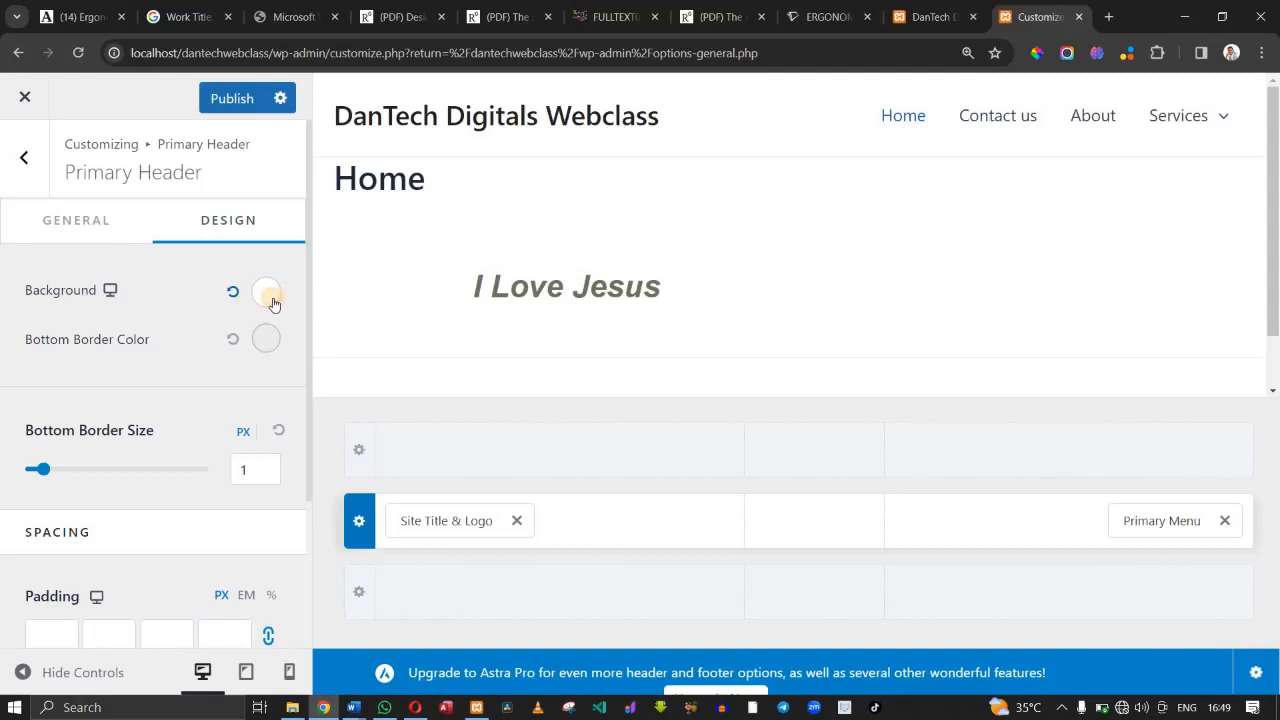
click(267, 292)
click(265, 456)
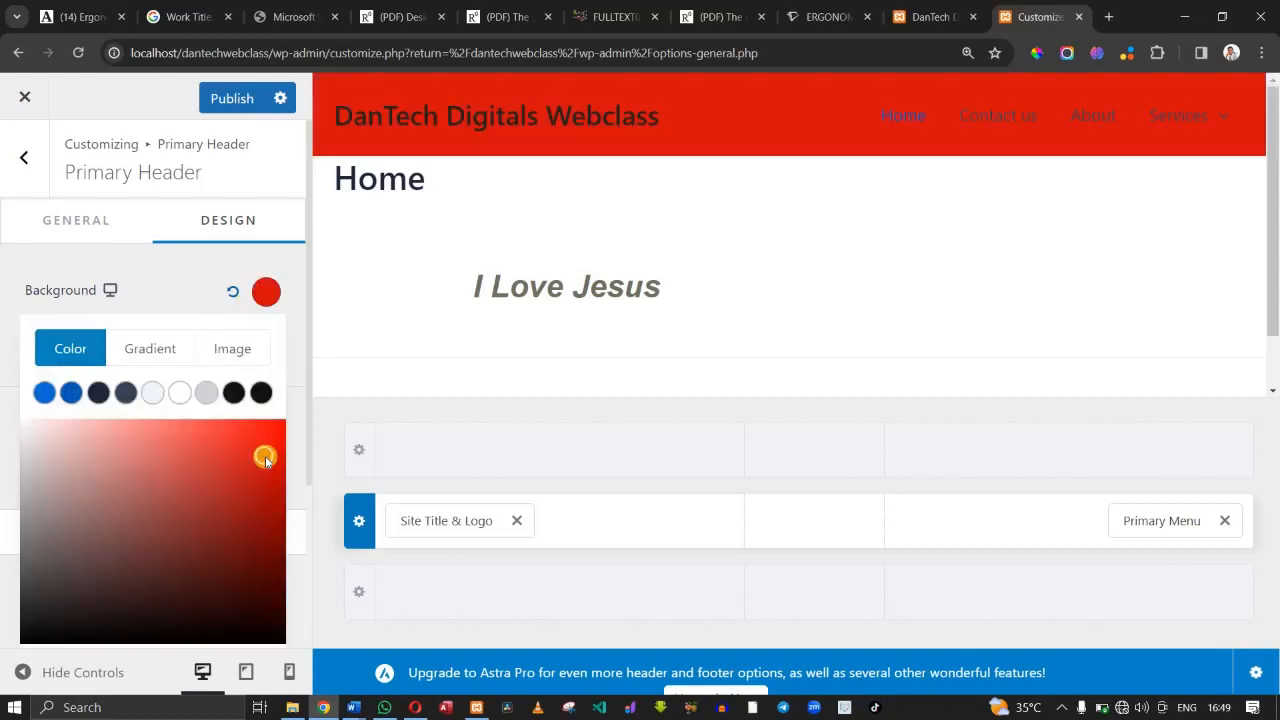
click(259, 395)
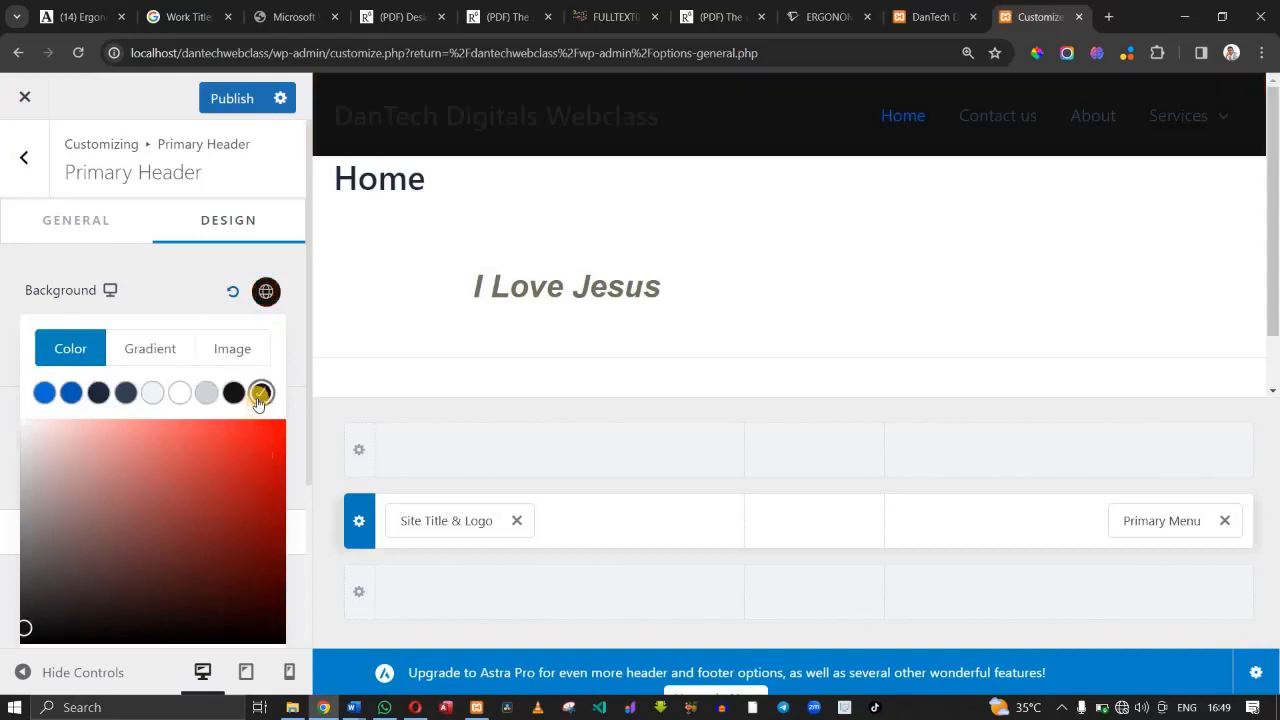
click(73, 395)
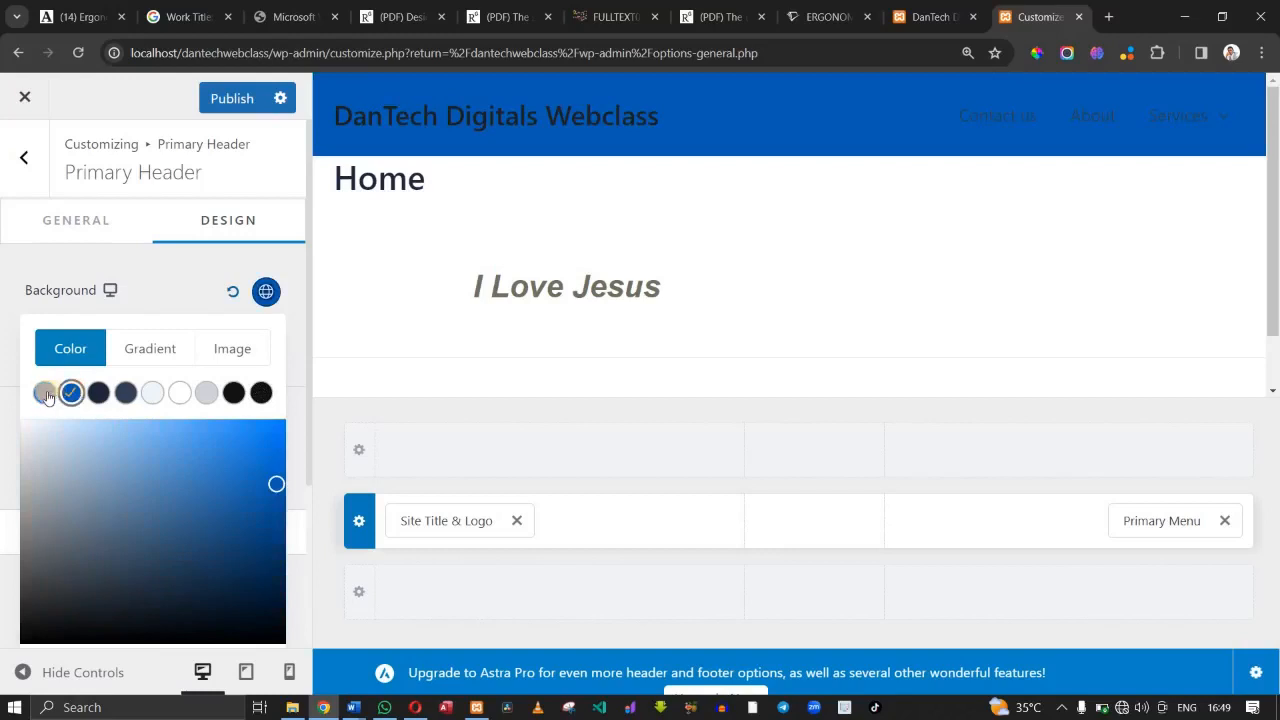
click(45, 394)
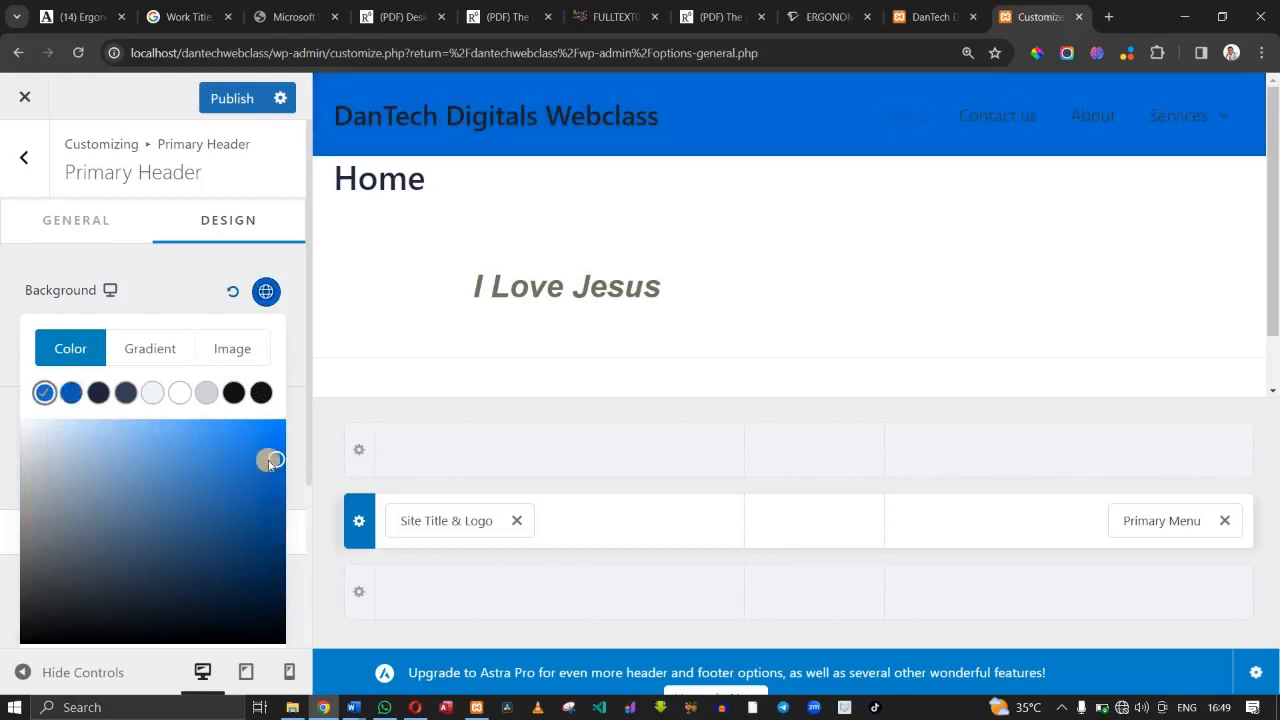
mouse_move(276, 461)
mouse_down()
mouse_move(277, 503)
mouse_move(279, 440)
mouse_up()
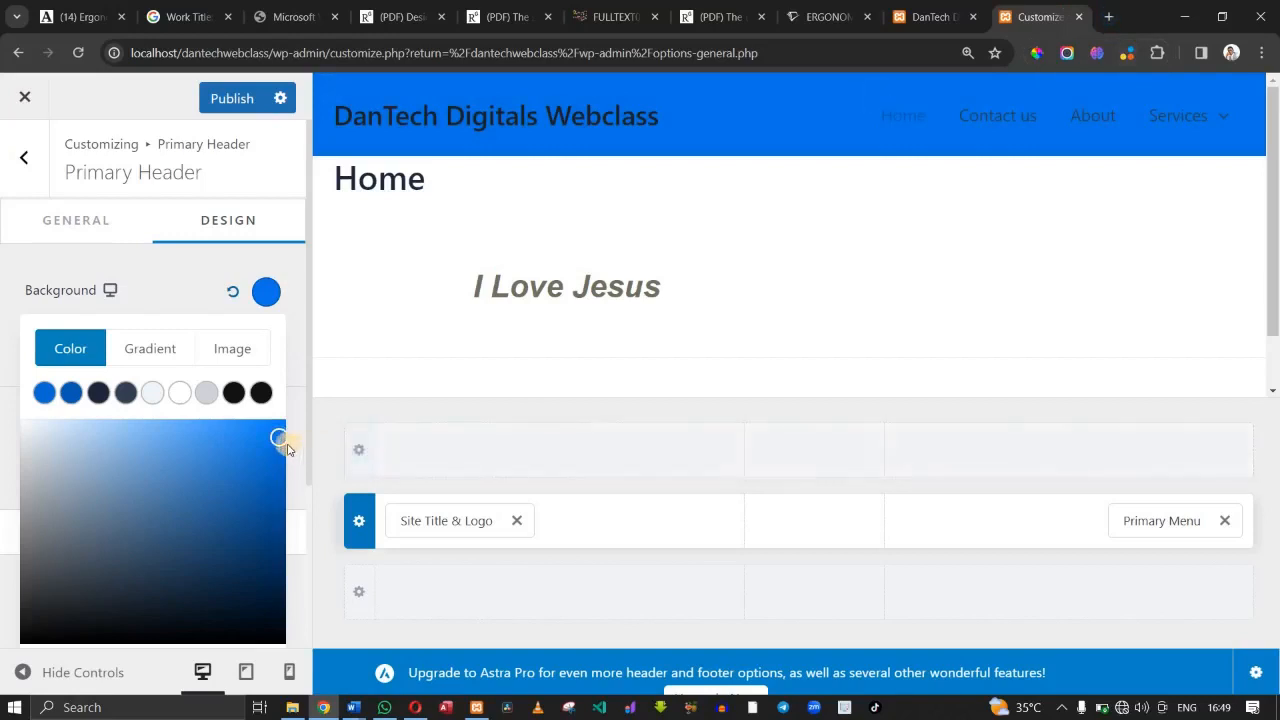
mouse_move(280, 442)
mouse_down()
mouse_move(300, 471)
mouse_move(297, 432)
mouse_move(285, 482)
mouse_move(283, 457)
mouse_up()
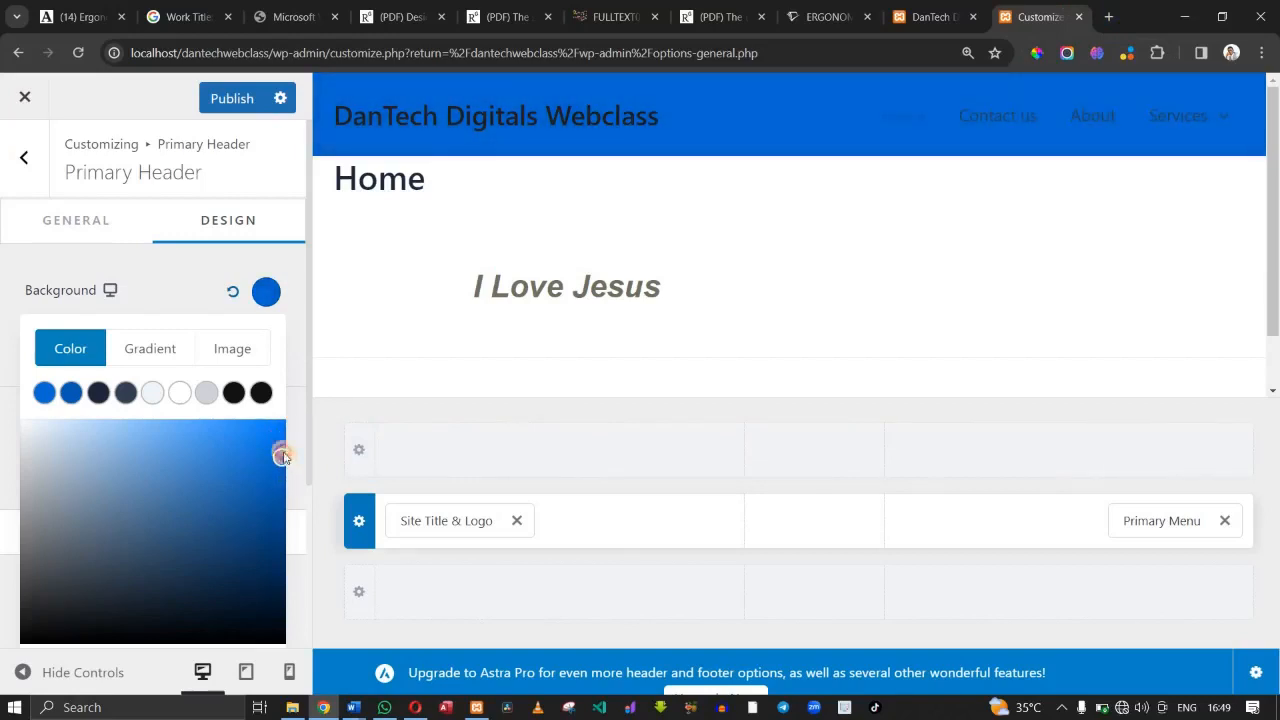
Apply a linear blue-to-purple gradient as the primary header's background and move both colour stops inward.
click(150, 349)
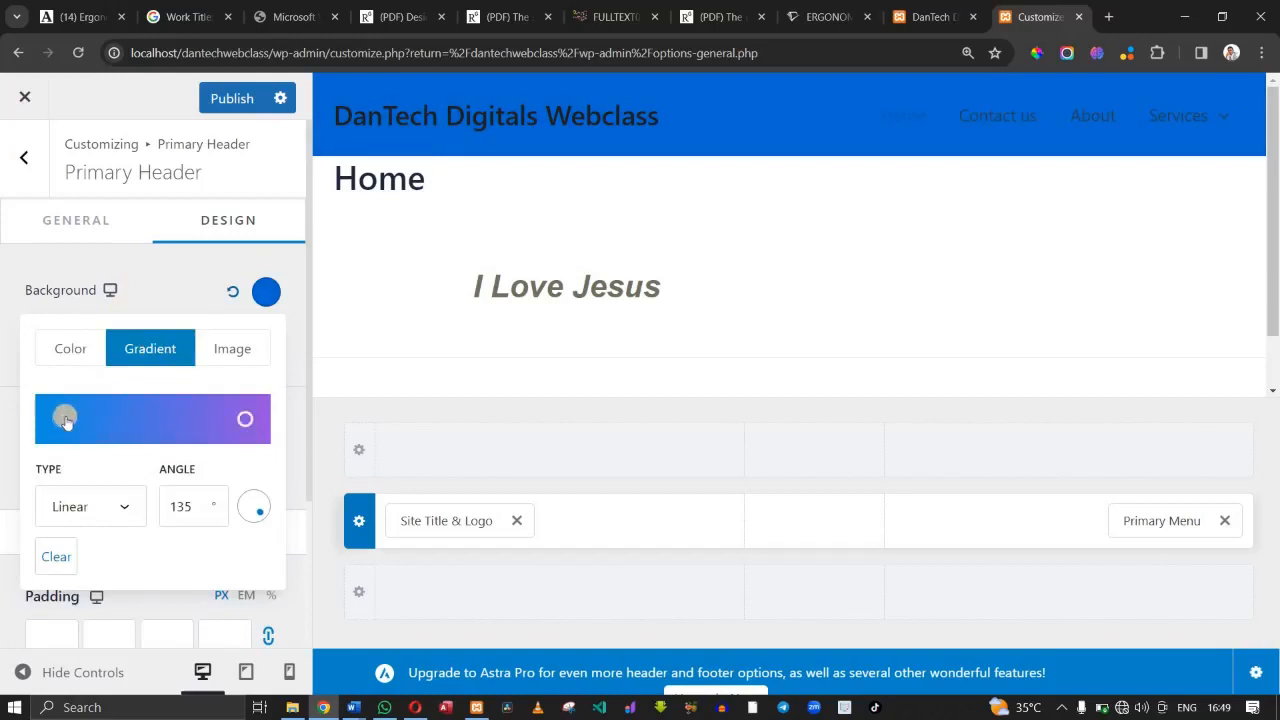
drag(66, 421, 107, 424)
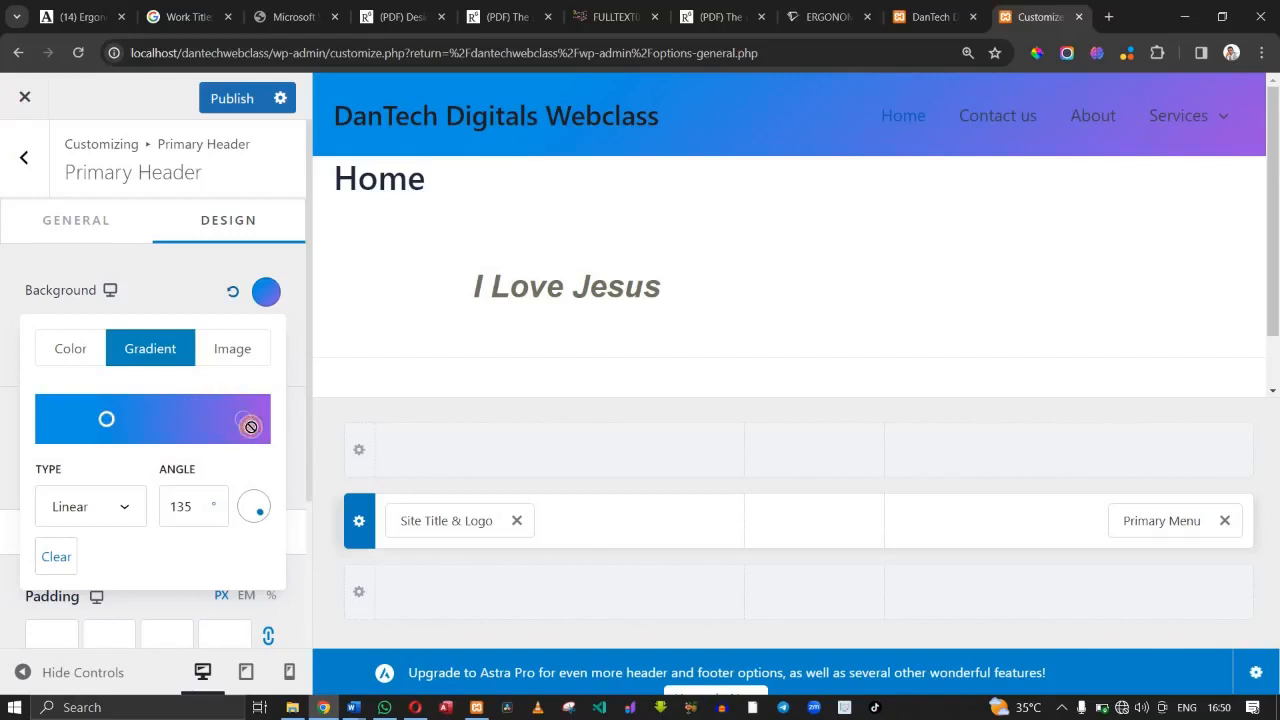
drag(251, 426, 192, 422)
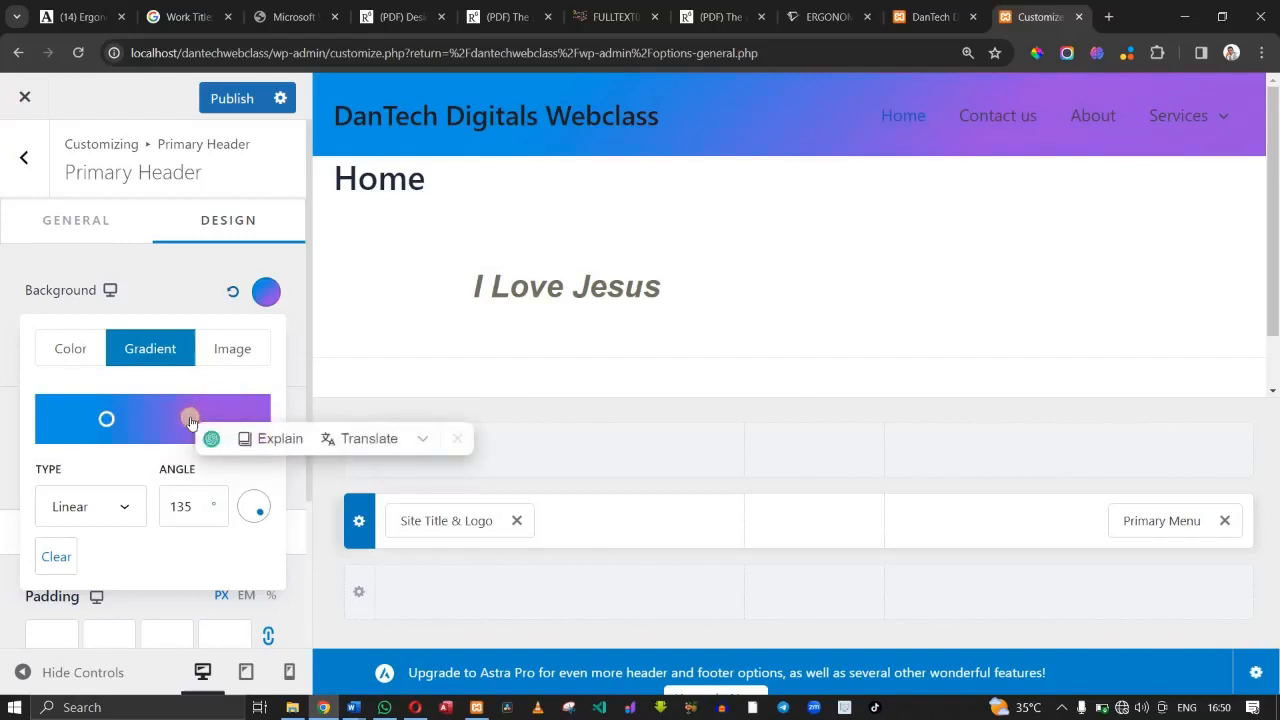
Try red, dark grey and a deeper purple for the gradient's end colour, and return the stop to its original purple and position.
click(191, 421)
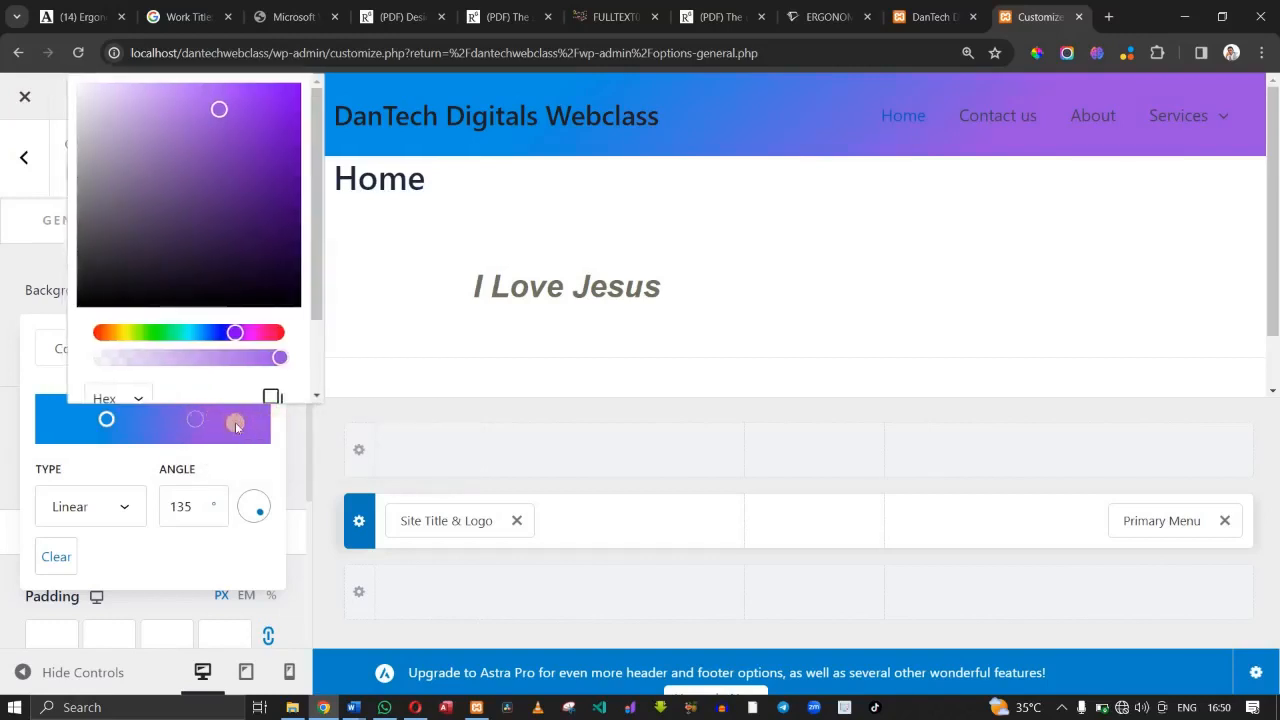
drag(236, 427, 250, 420)
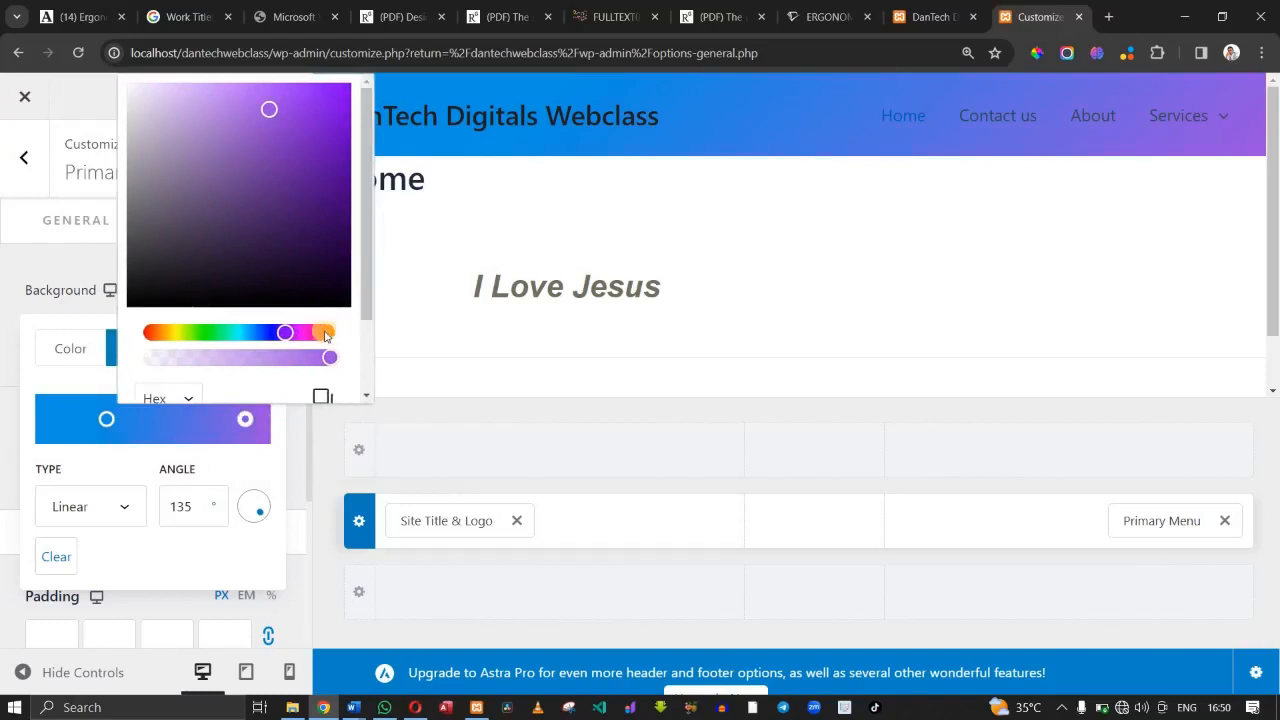
click(324, 332)
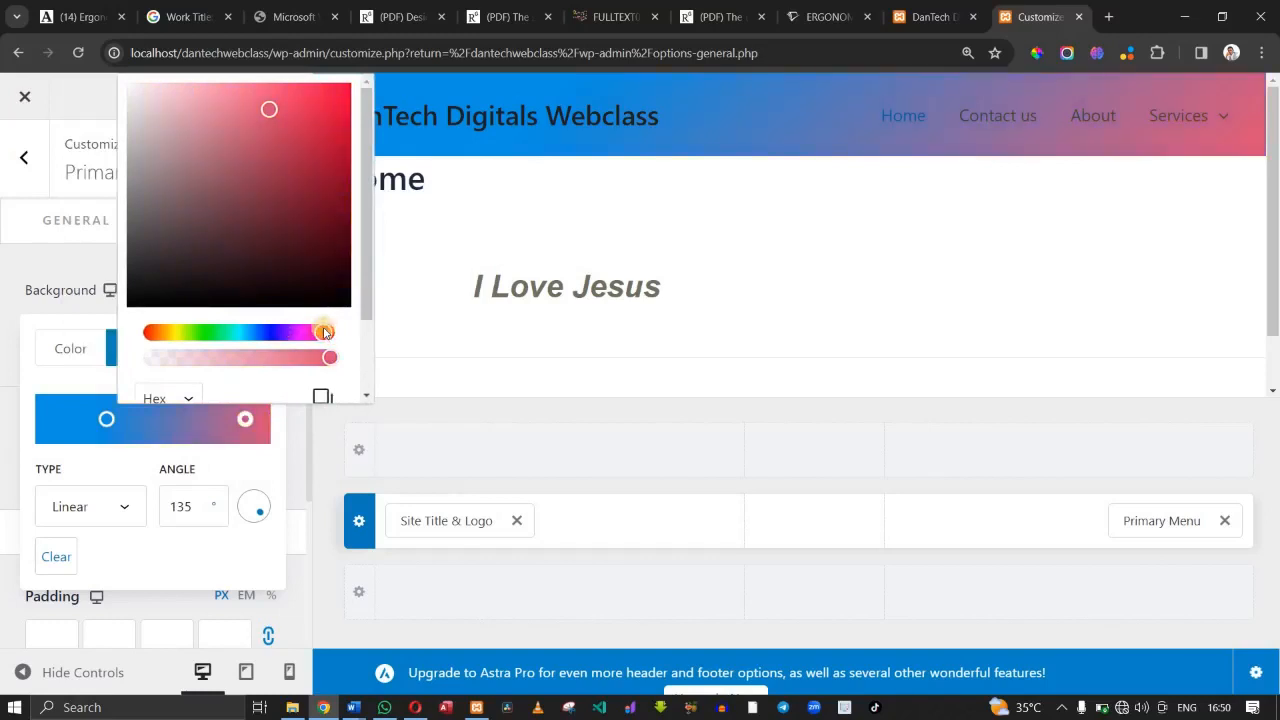
drag(322, 176, 269, 109)
click(86, 238)
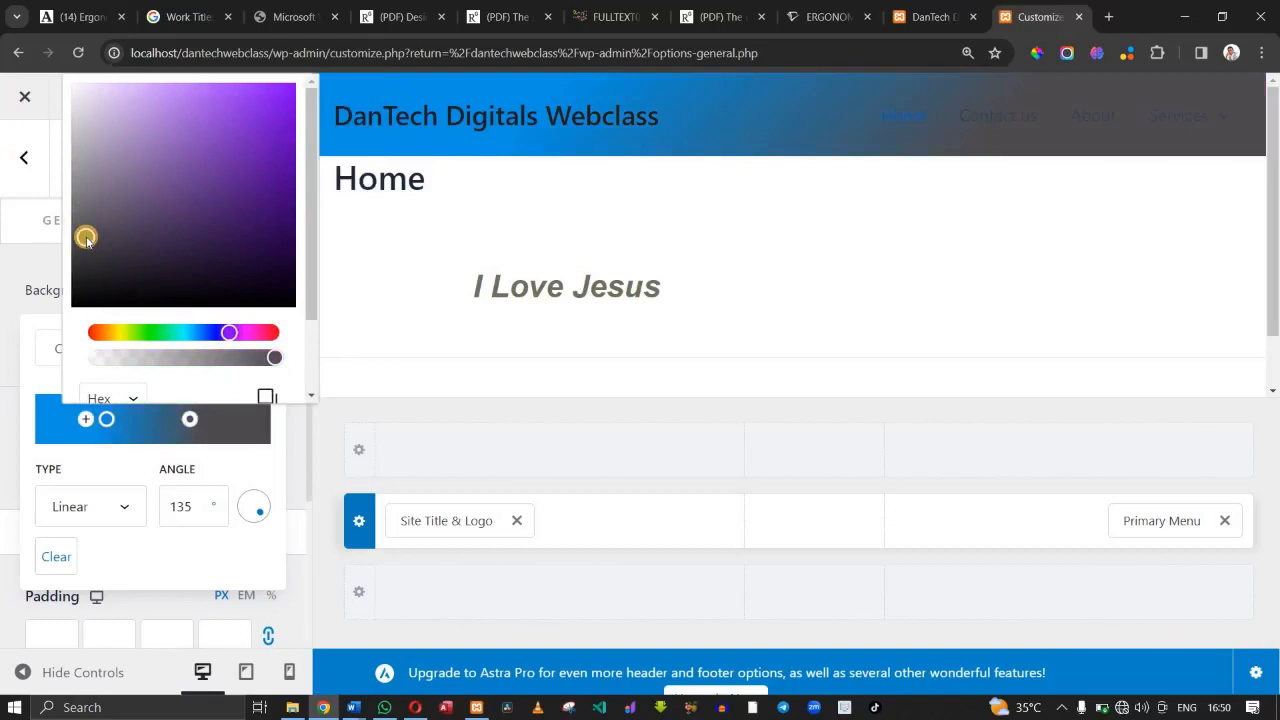
click(312, 166)
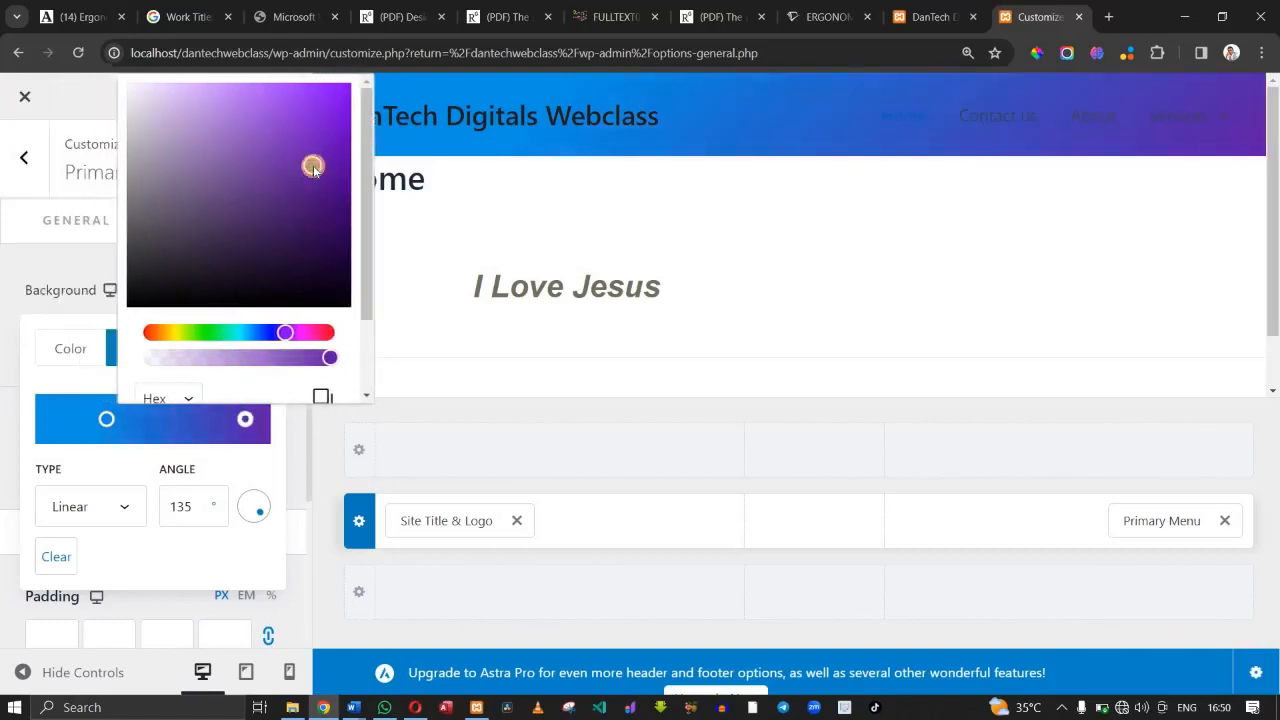
drag(313, 167, 311, 125)
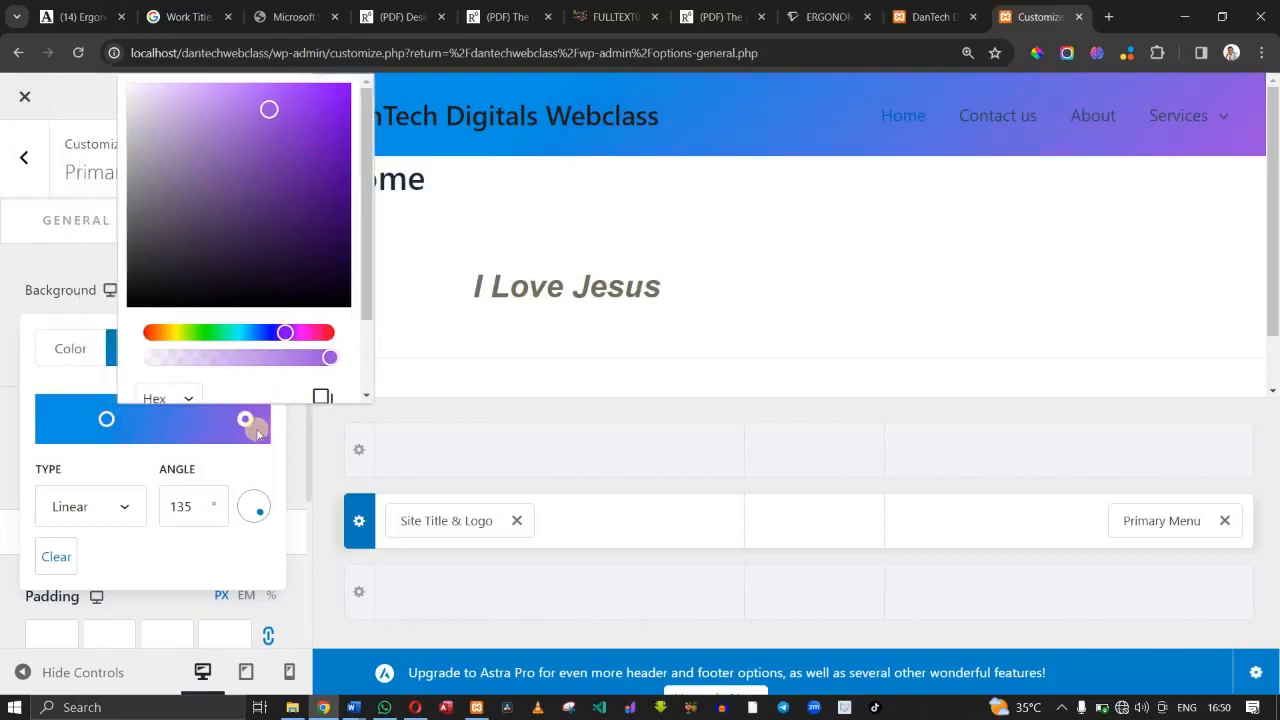
click(267, 458)
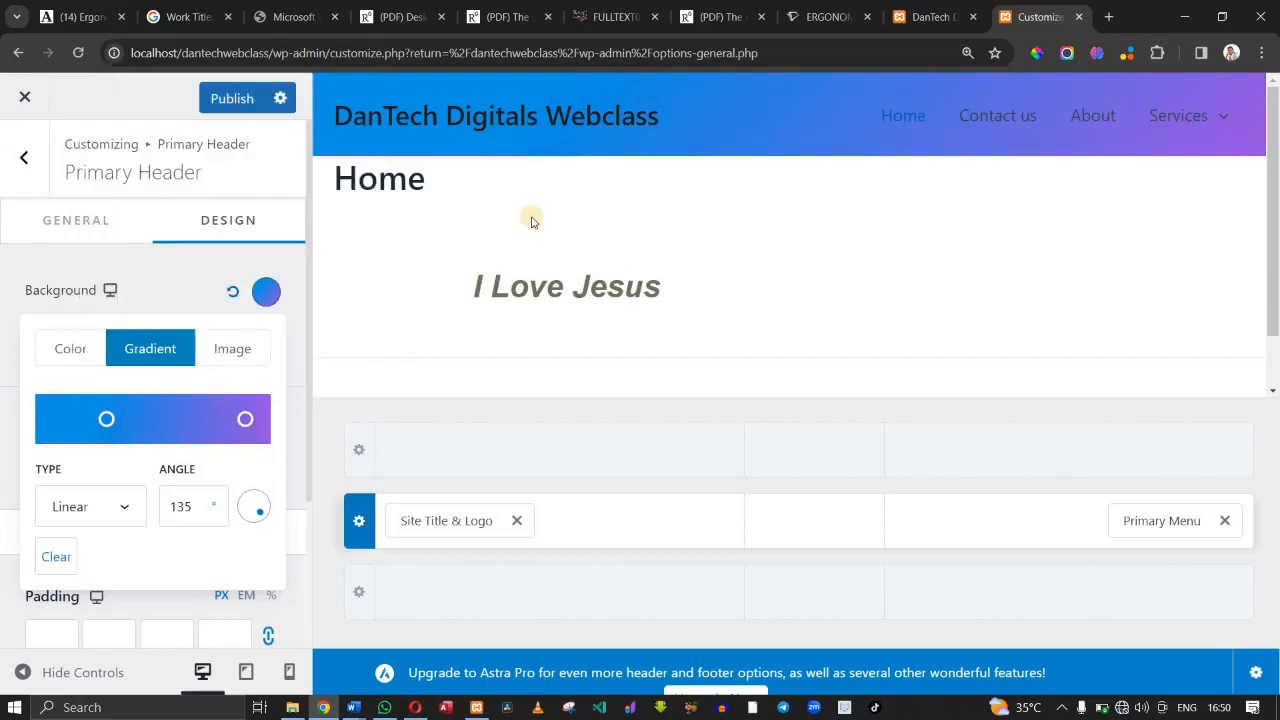
click(268, 292)
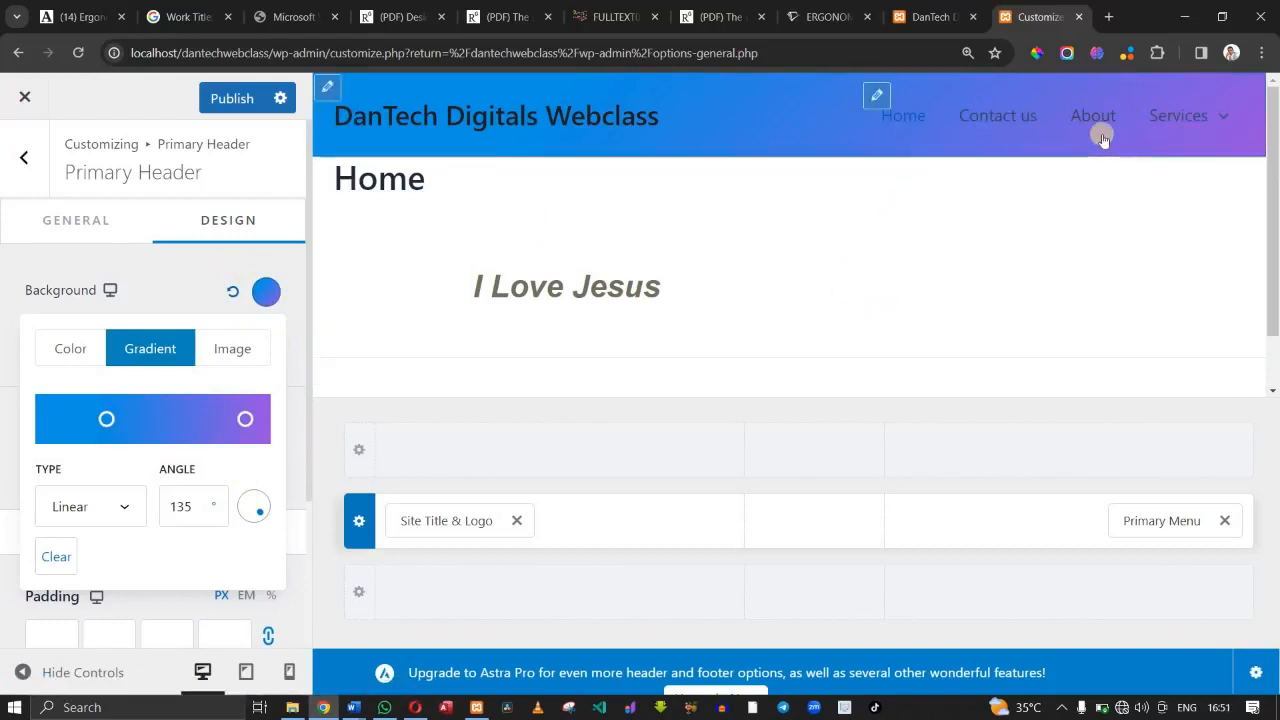
Set the normal text/link colour to white in the primary menu's design settings.
click(877, 97)
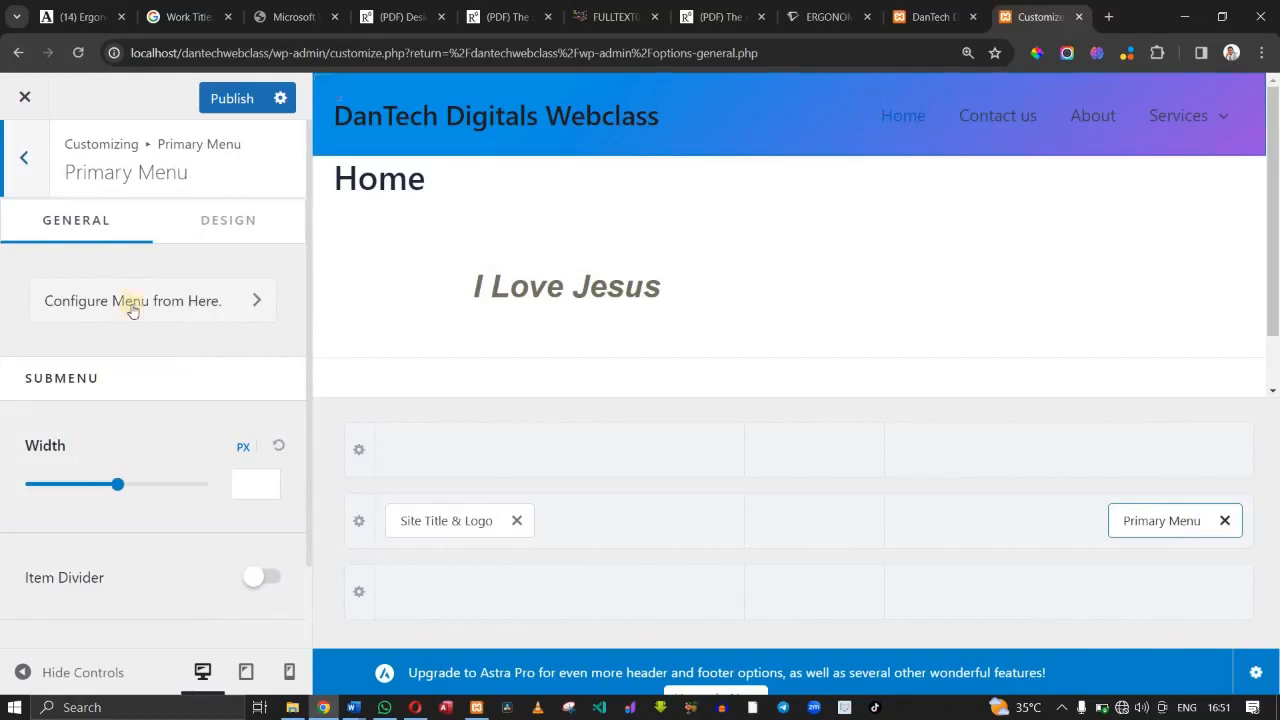
click(210, 222)
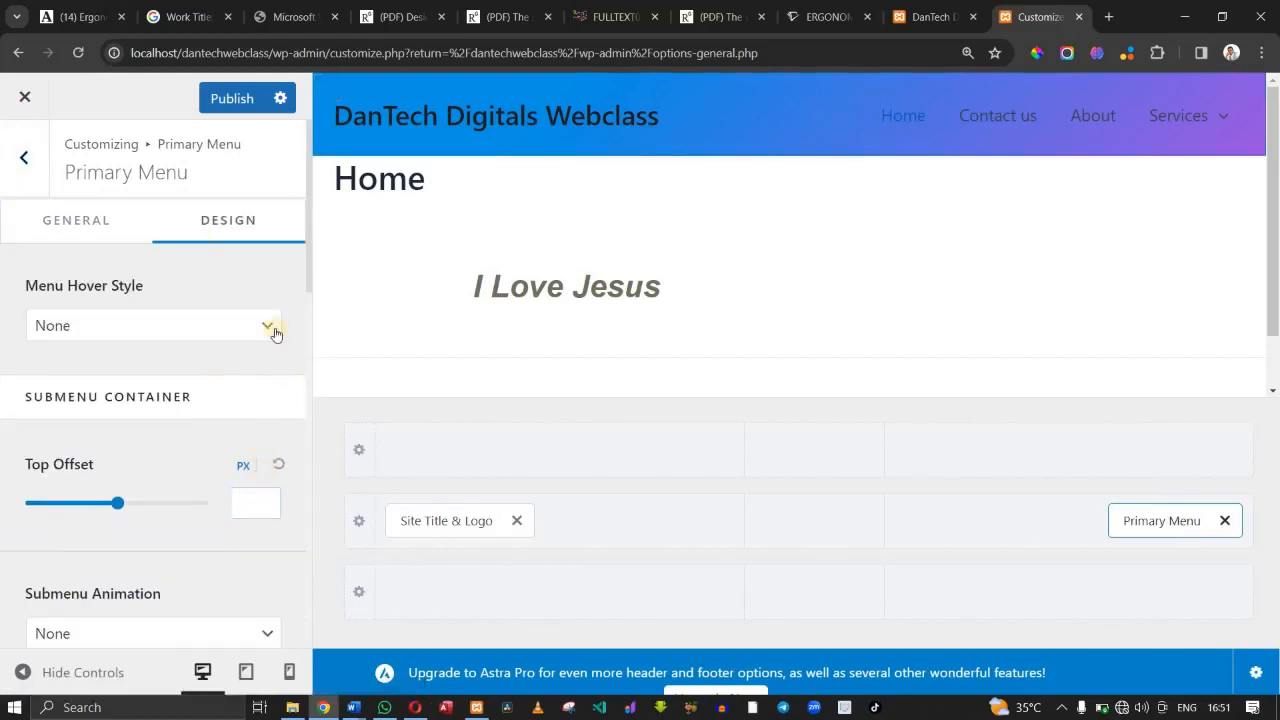
drag(309, 289, 332, 555)
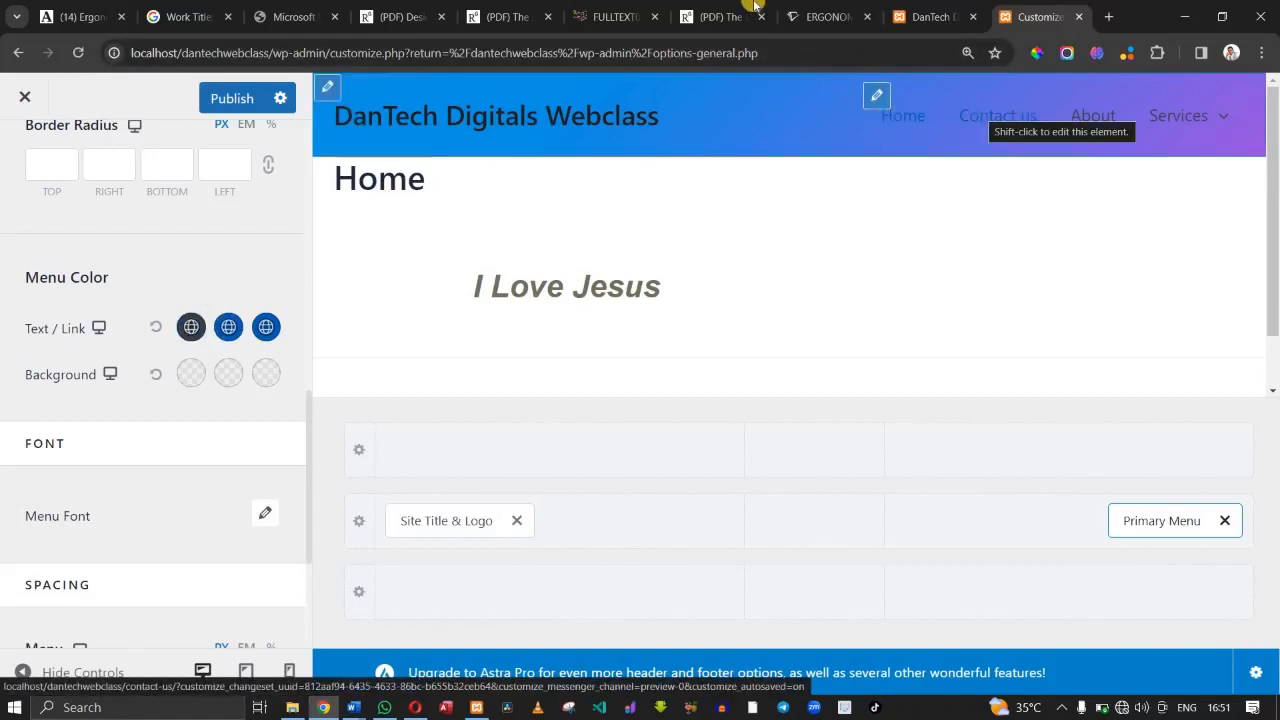
click(918, 17)
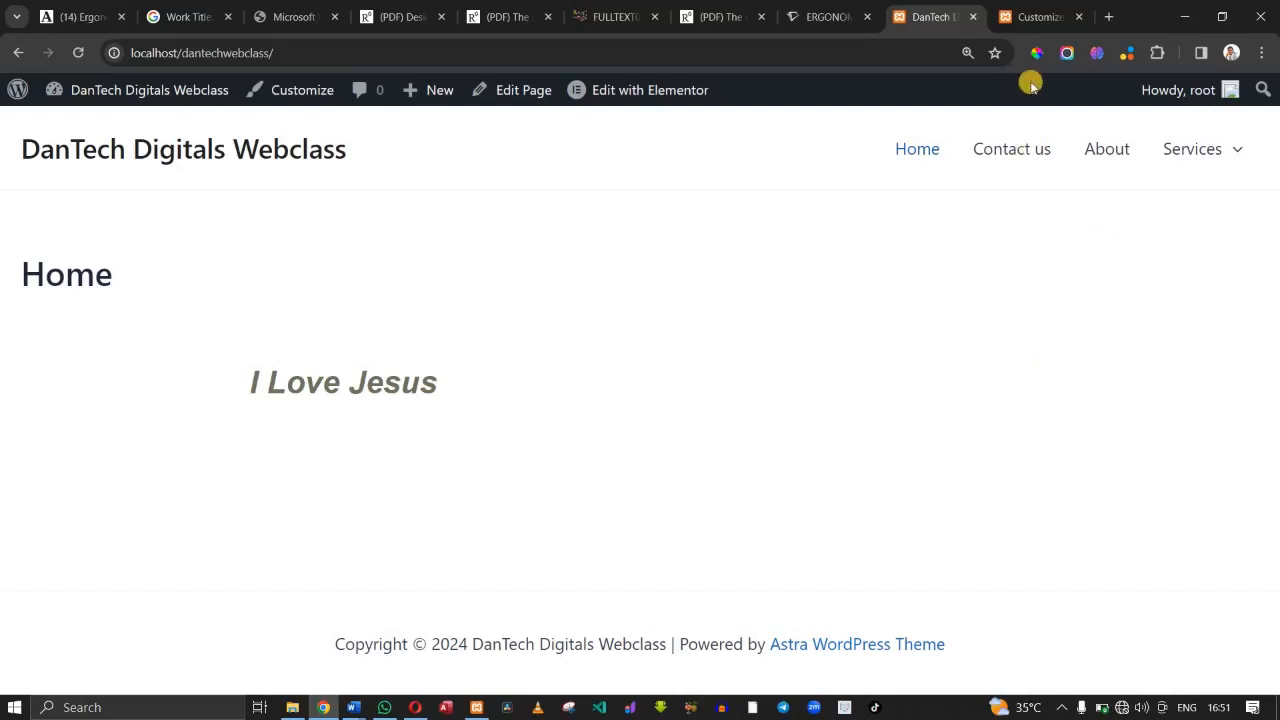
click(1030, 17)
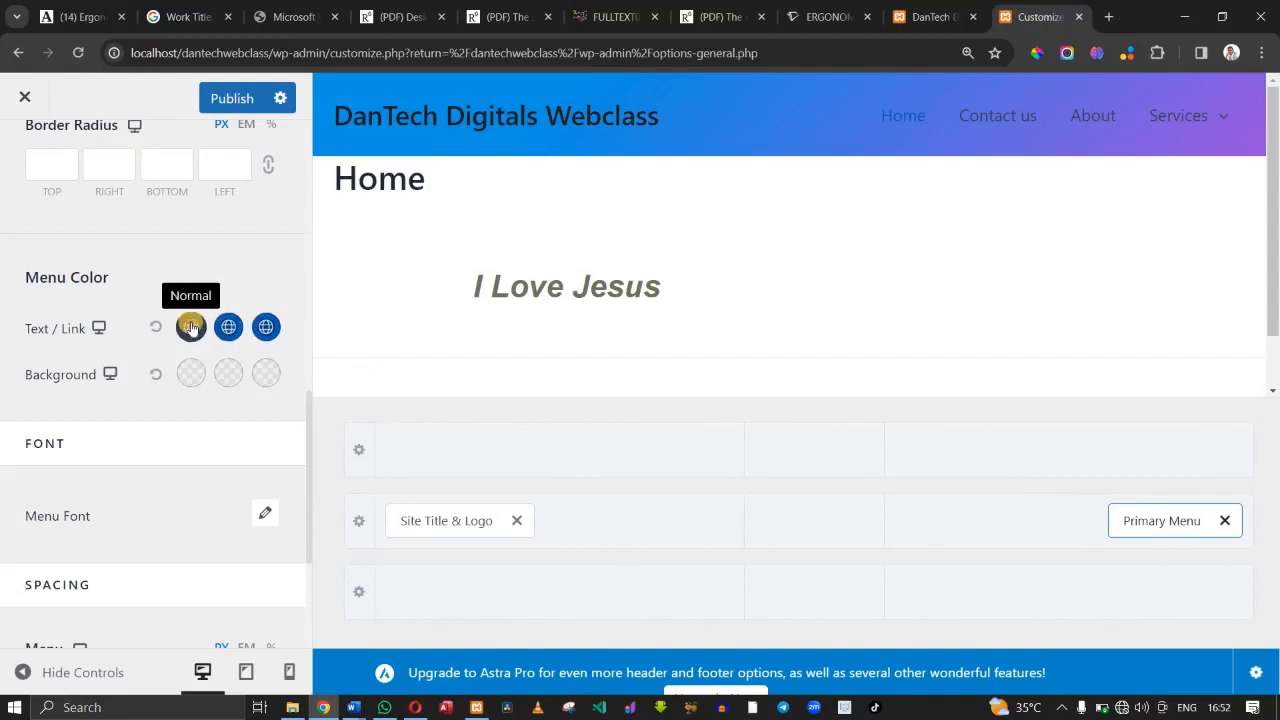
click(191, 328)
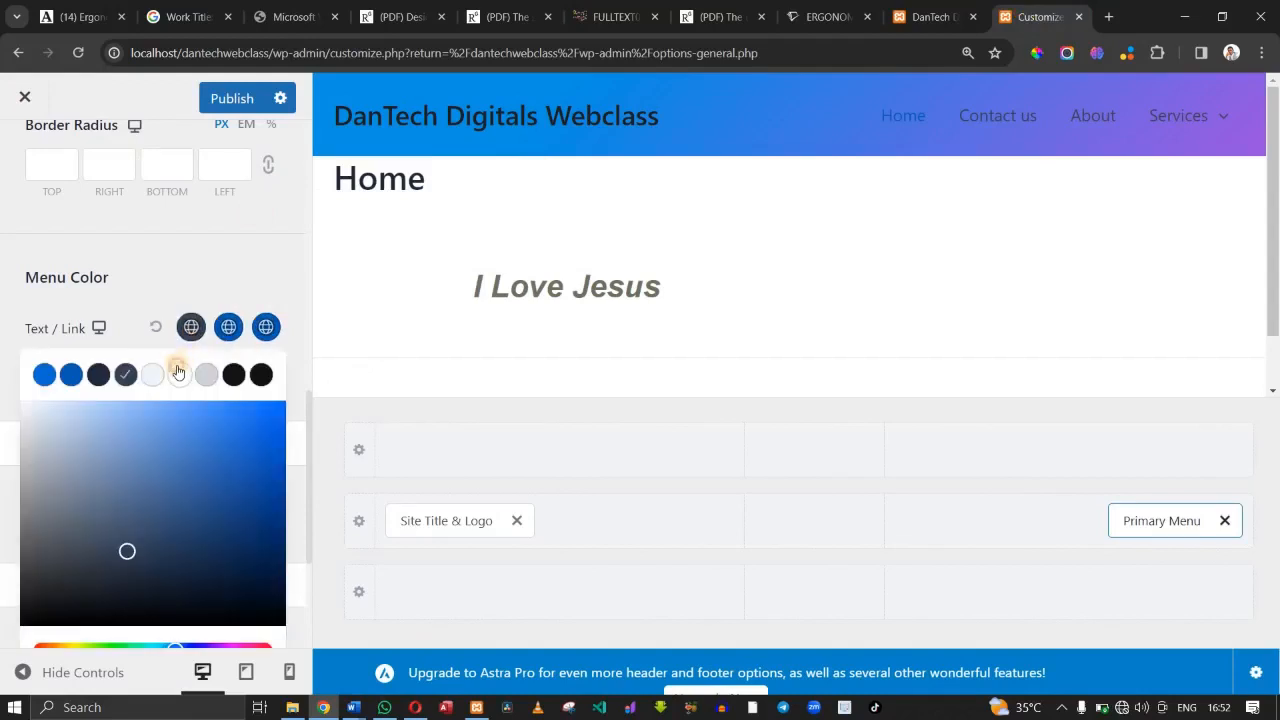
click(178, 373)
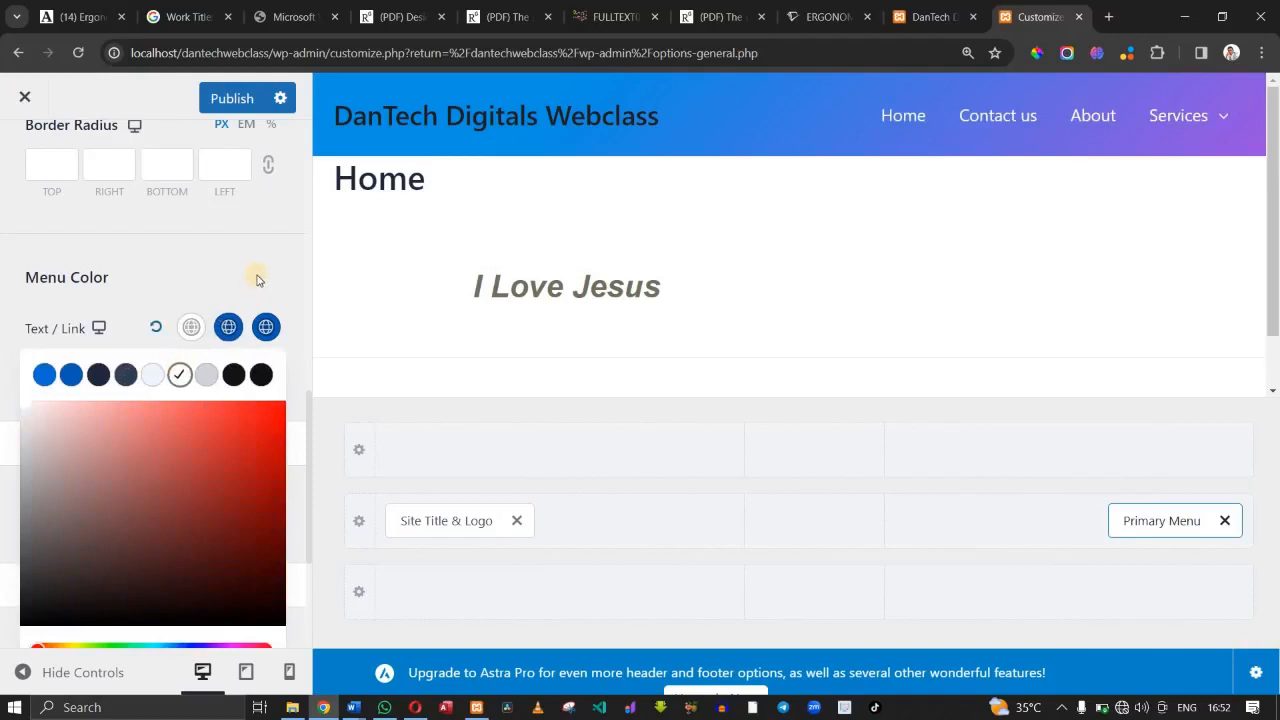
Set the primary menu's hover text/link colour to pink, hex E406A1.
click(228, 327)
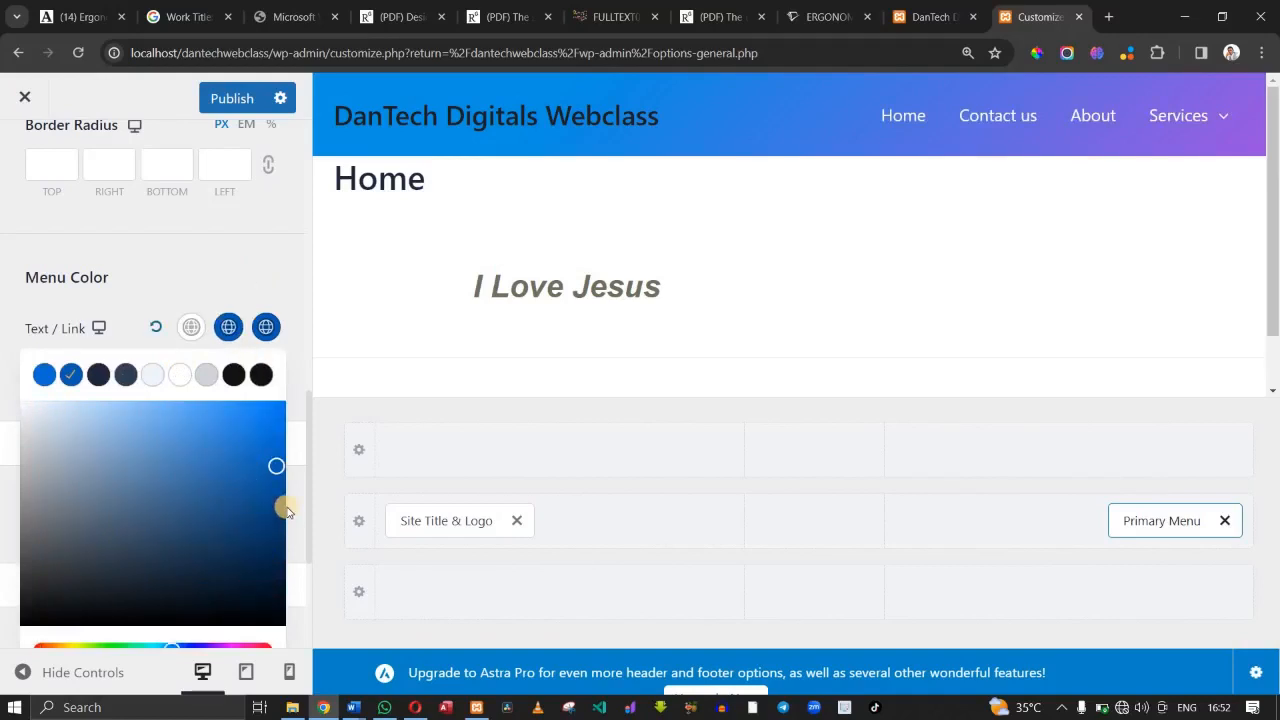
scroll(285, 510, down, 2)
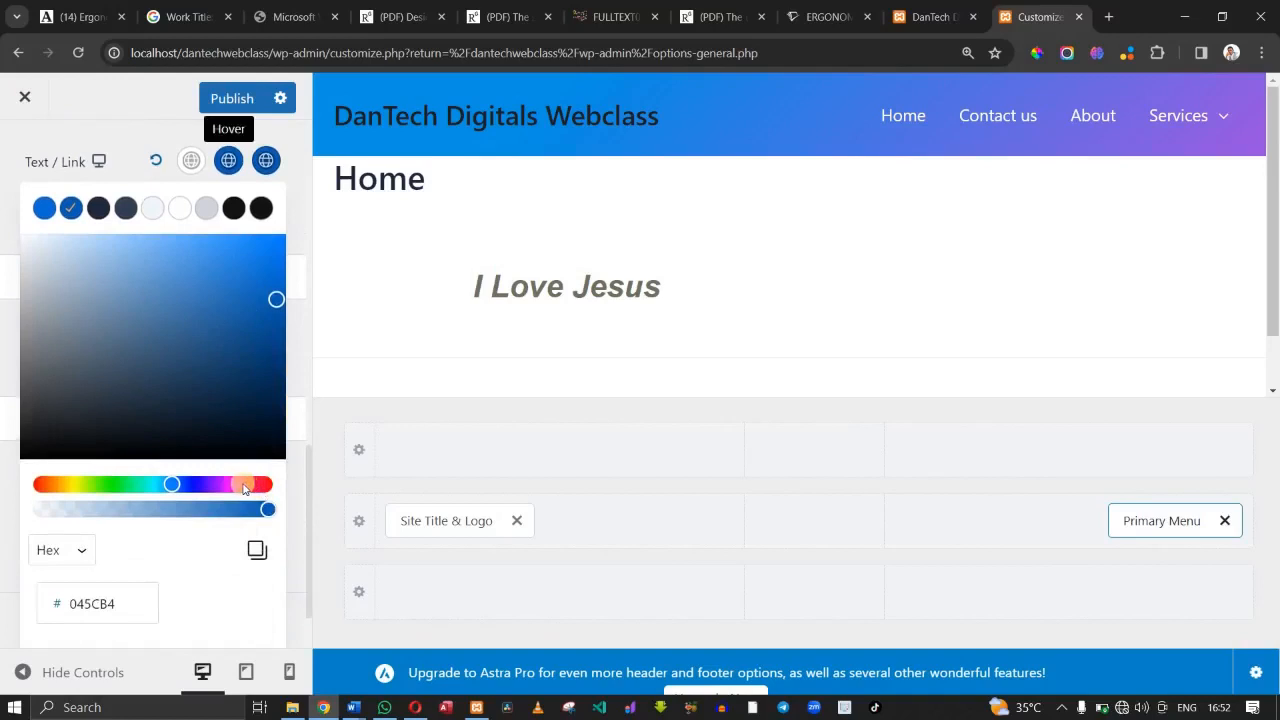
click(243, 485)
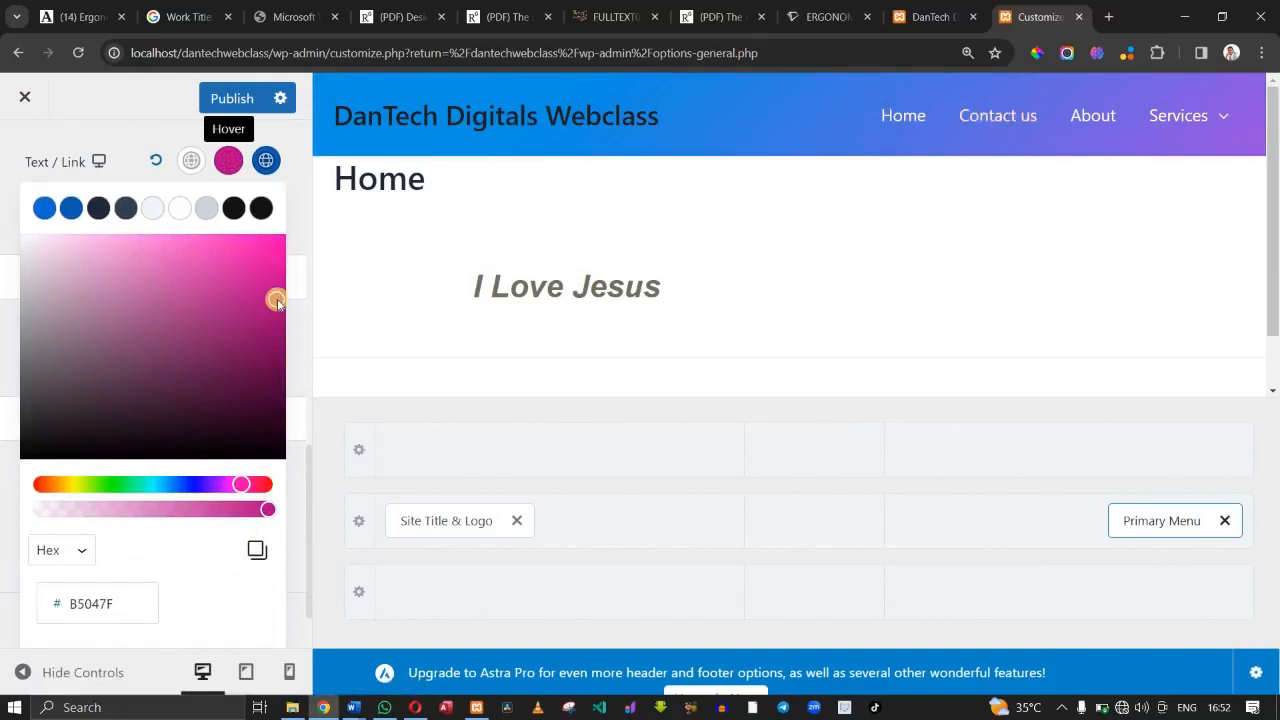
drag(276, 302, 276, 262)
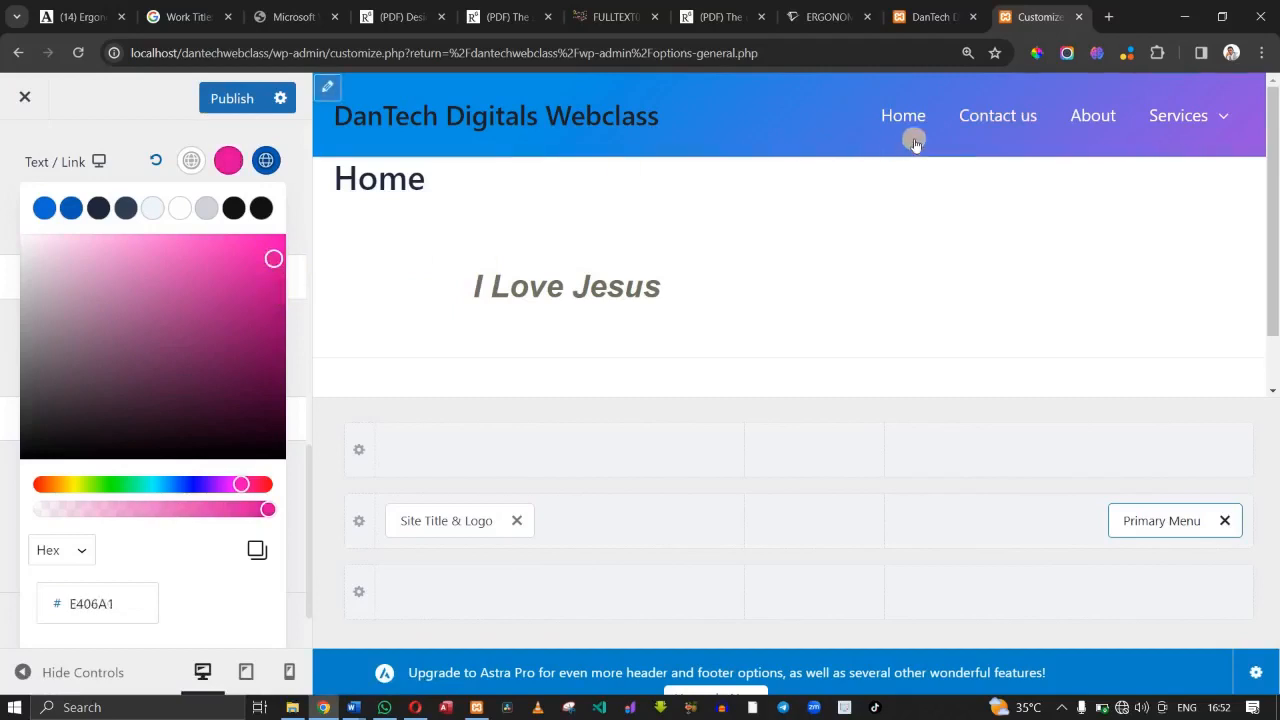
Compare the menu link colours on the live home page with those in the Customizer preview.
click(912, 20)
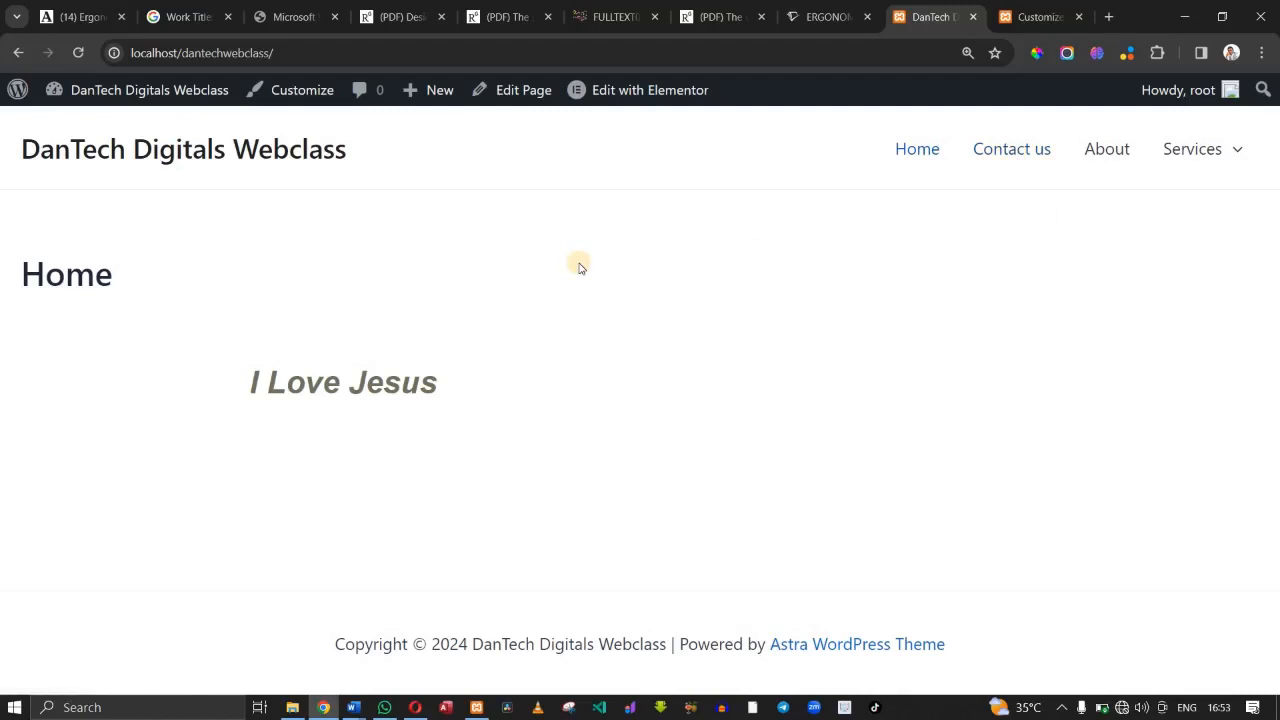
click(1008, 17)
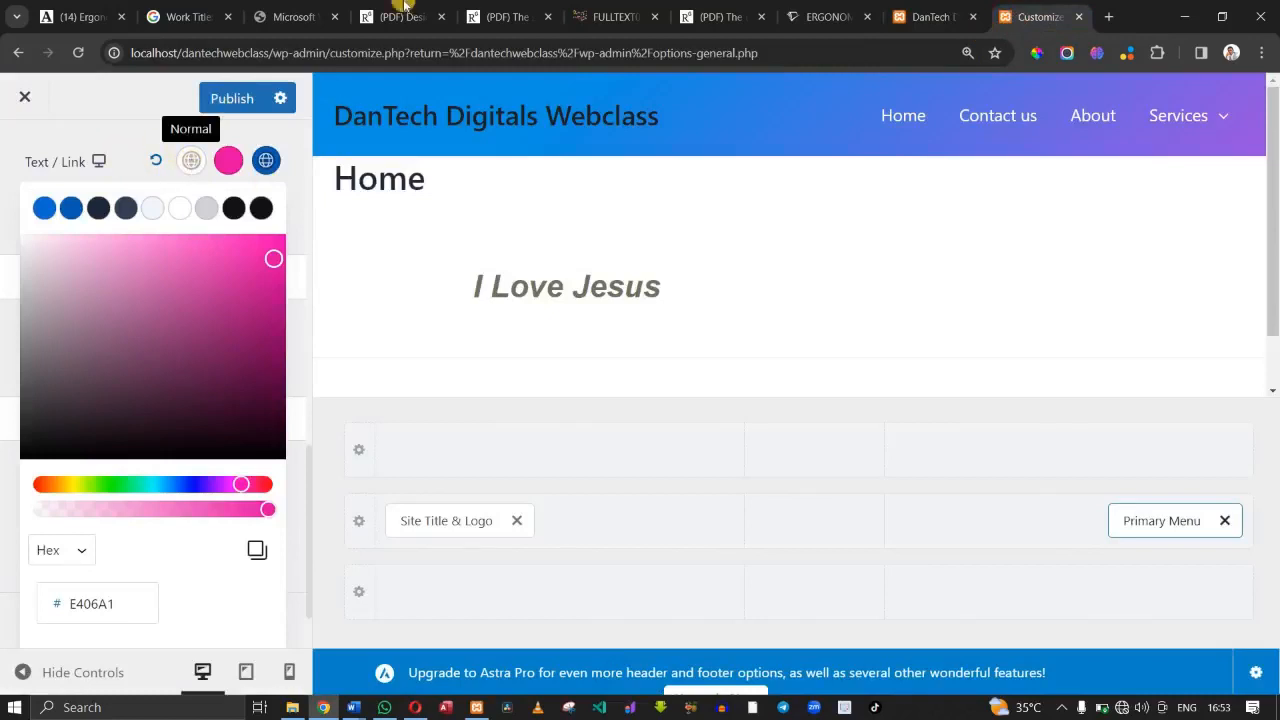
click(918, 18)
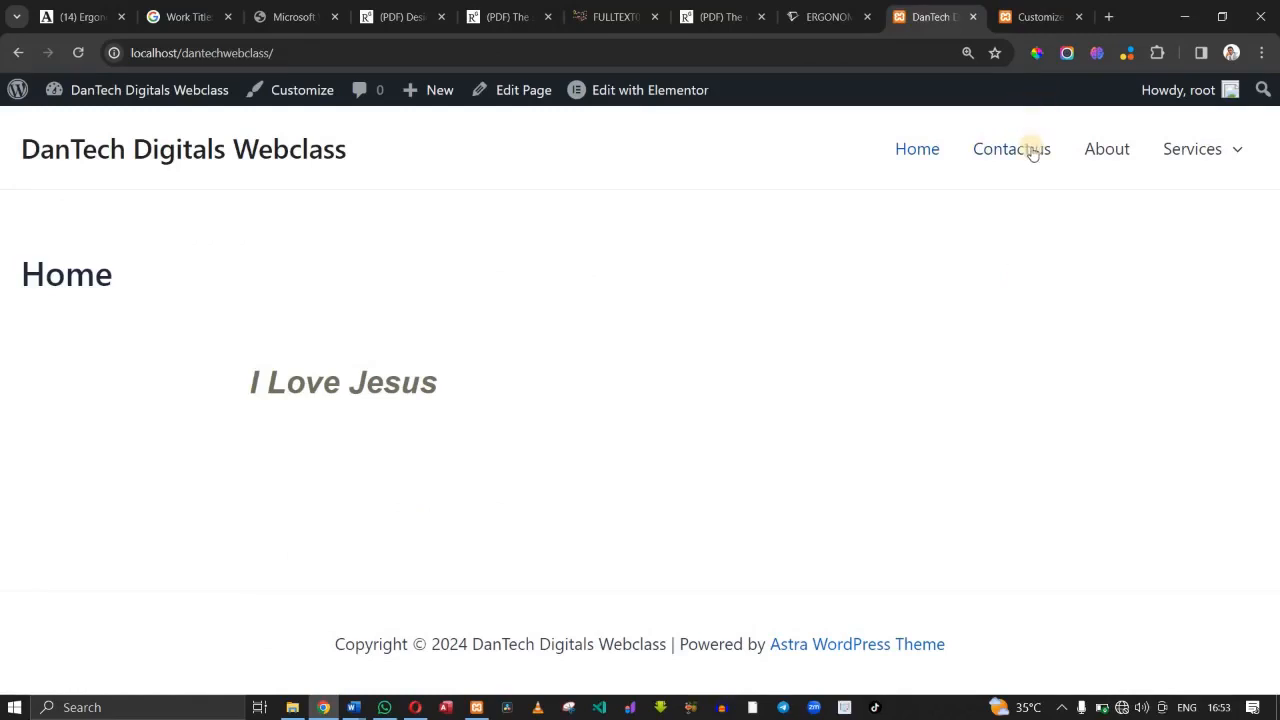
click(1035, 16)
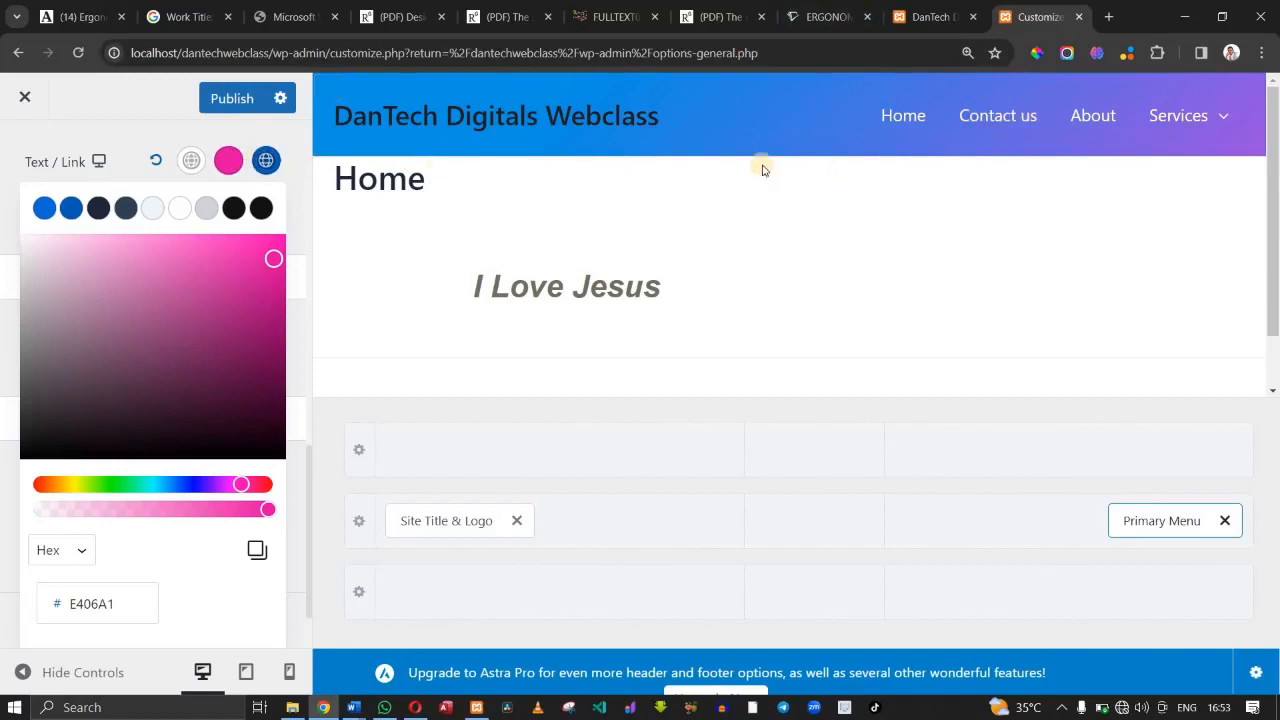
Try magenta E704E0 and darker purples for the menu's hover text/link colour, and settle on hex 3D023B.
click(265, 162)
click(222, 486)
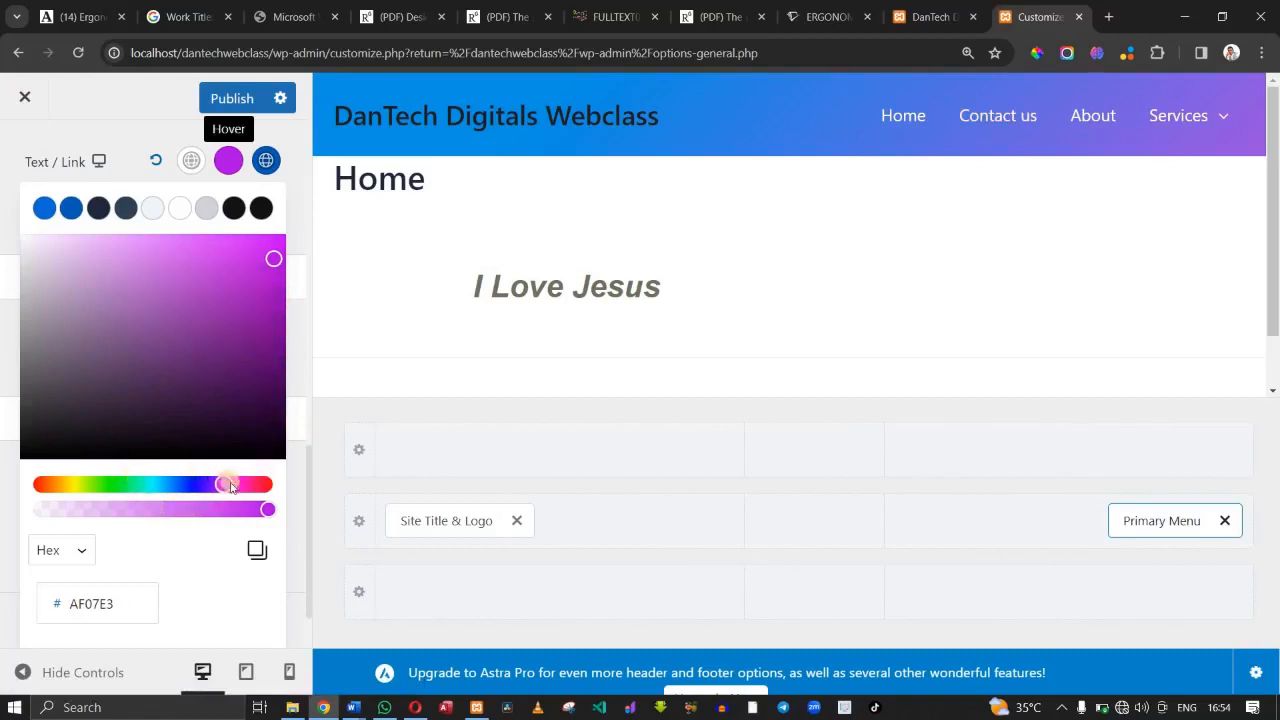
drag(223, 485, 229, 484)
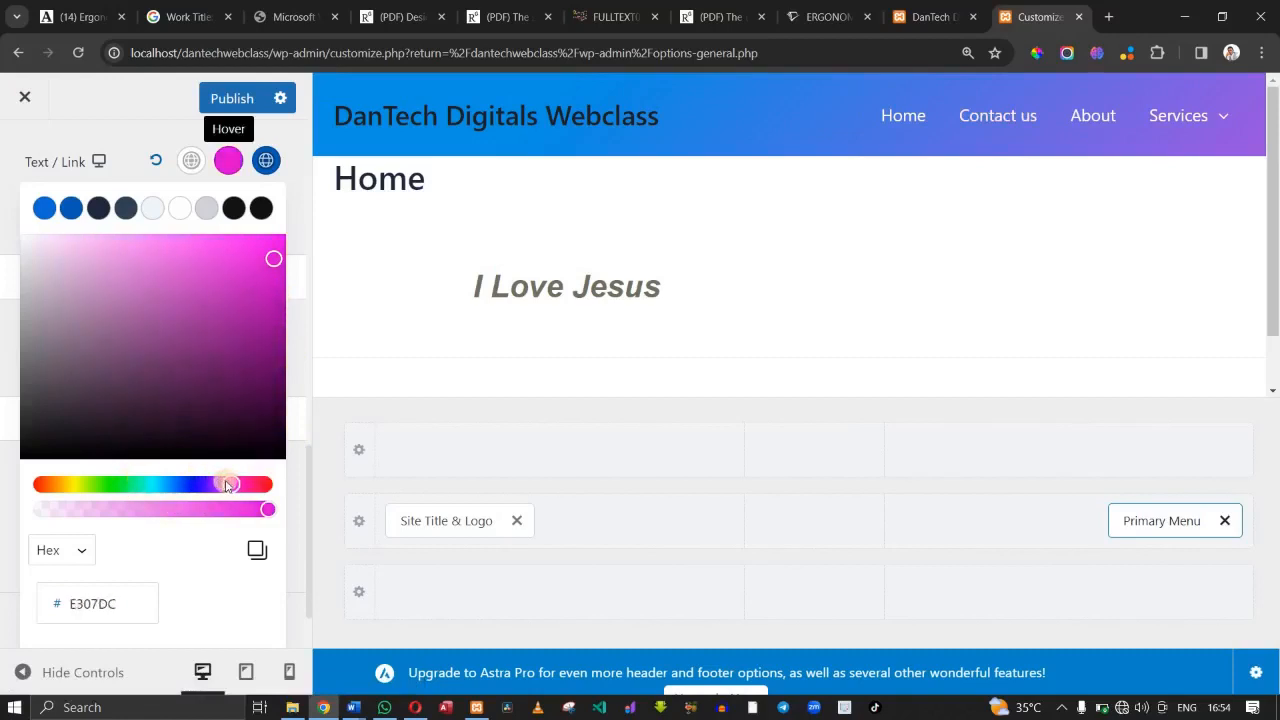
drag(280, 296, 277, 252)
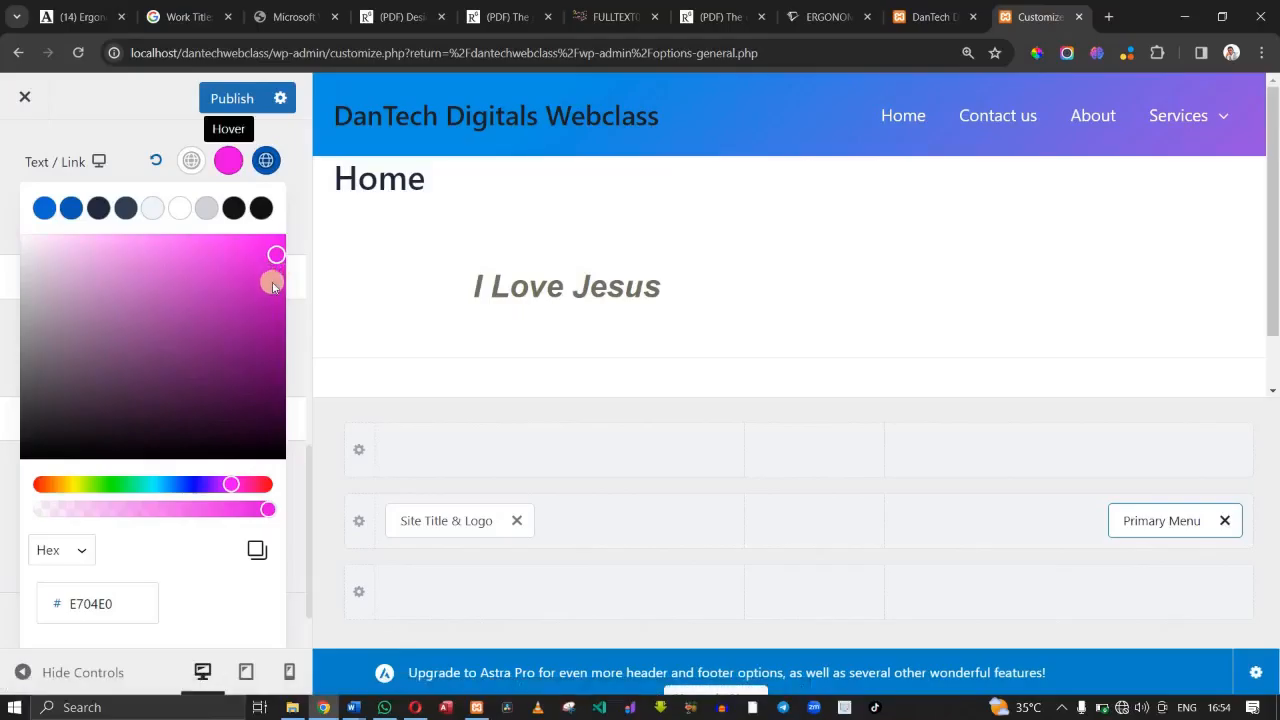
scroll(266, 360, down, 1)
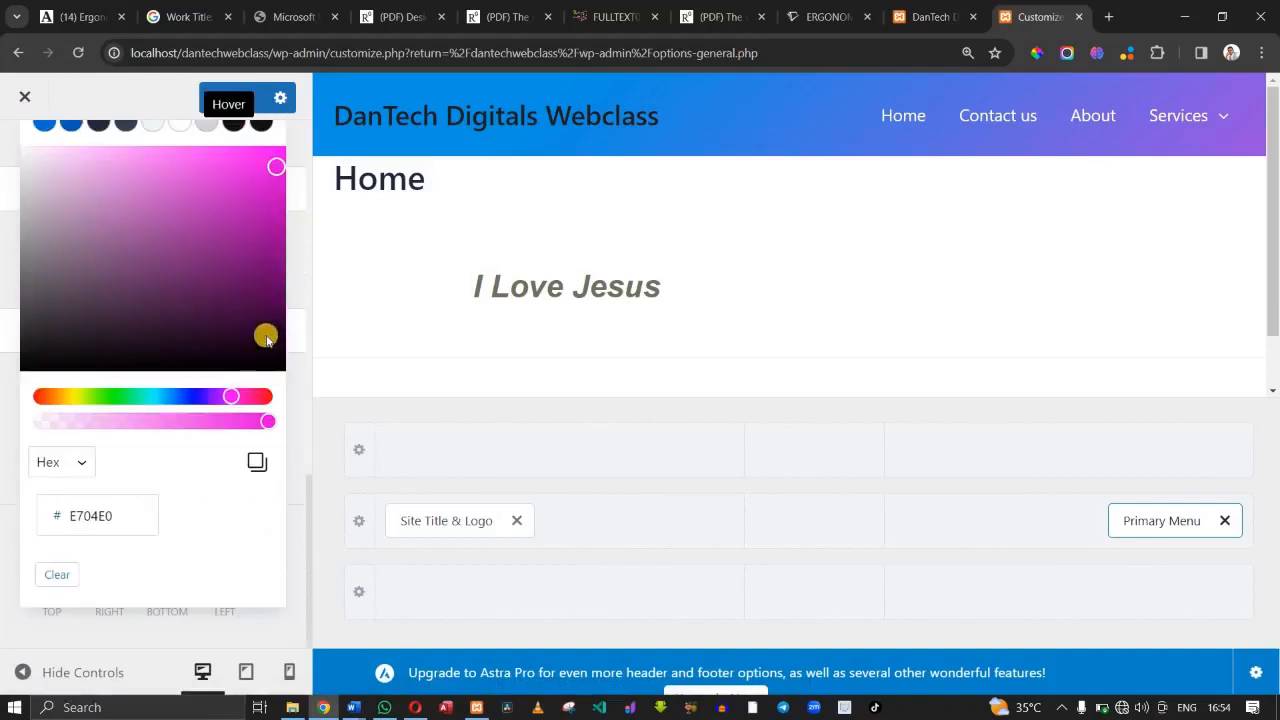
click(264, 334)
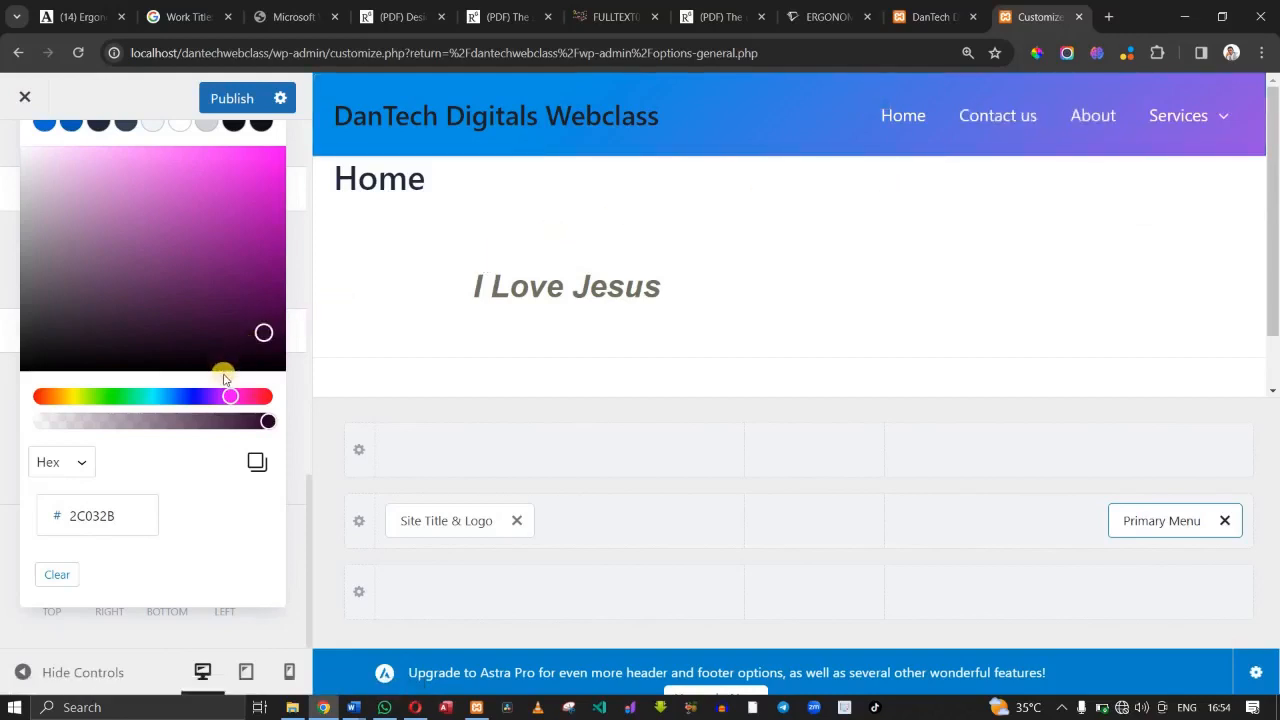
key(Up)
key(Up)
key(Up)
key(Up)
key(Up)
key(Up)
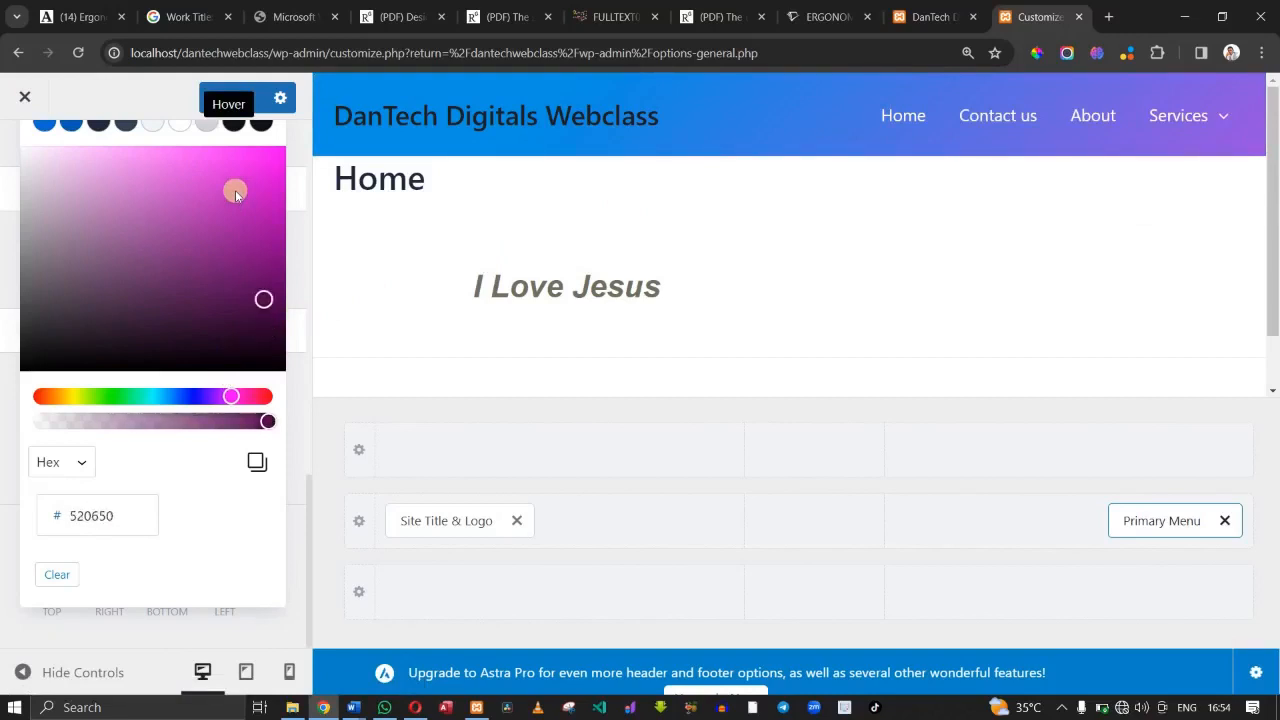
click(273, 317)
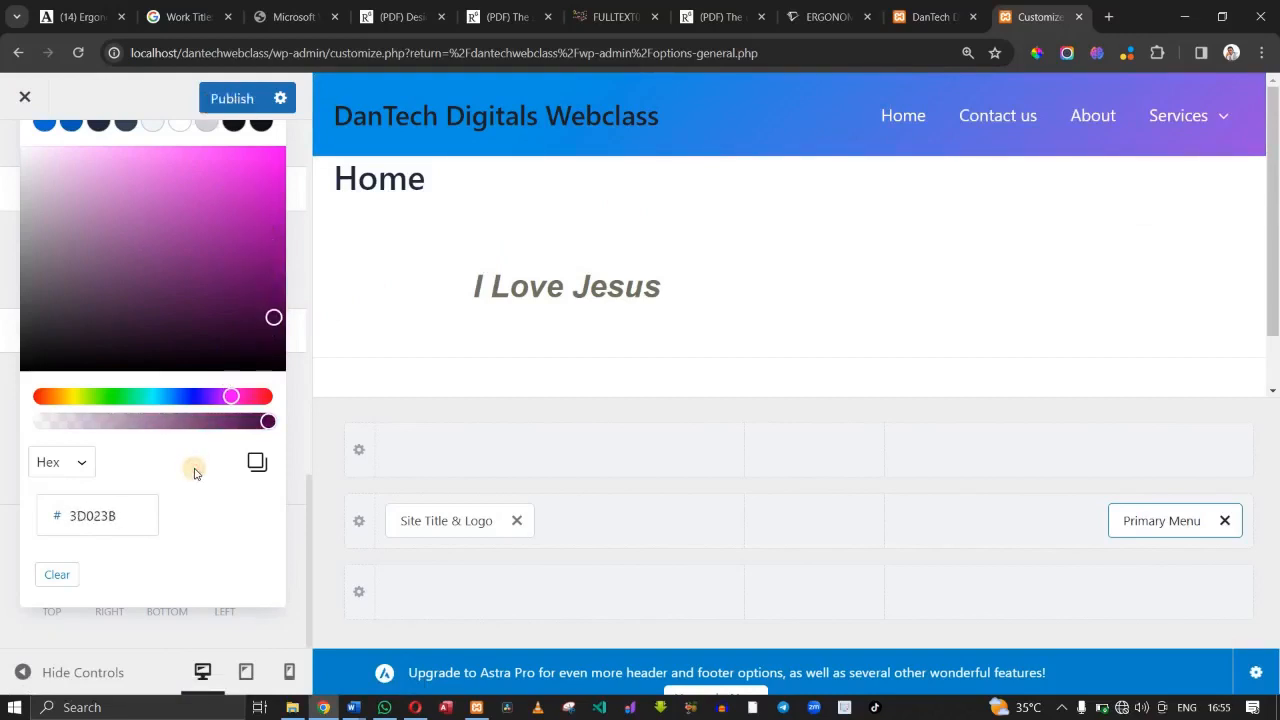
Set the active text/link colour of the primary menu to a crimson red.
scroll(195, 473, up, 3)
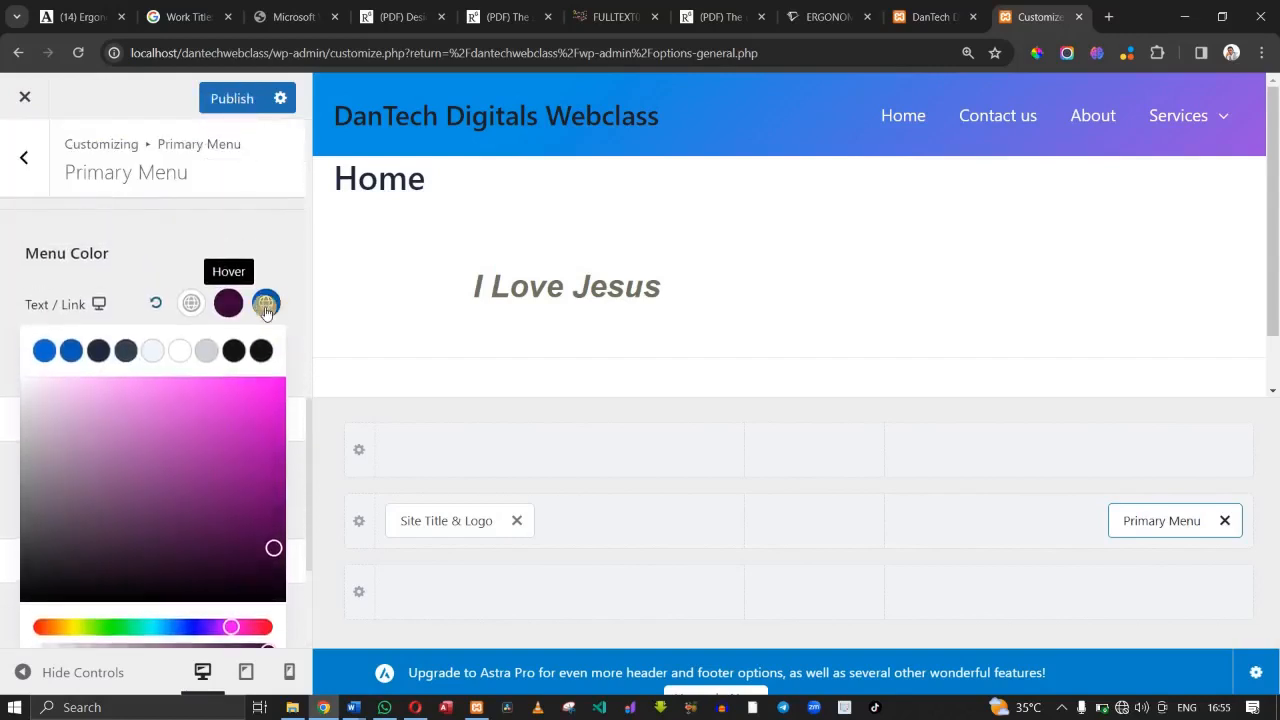
click(265, 310)
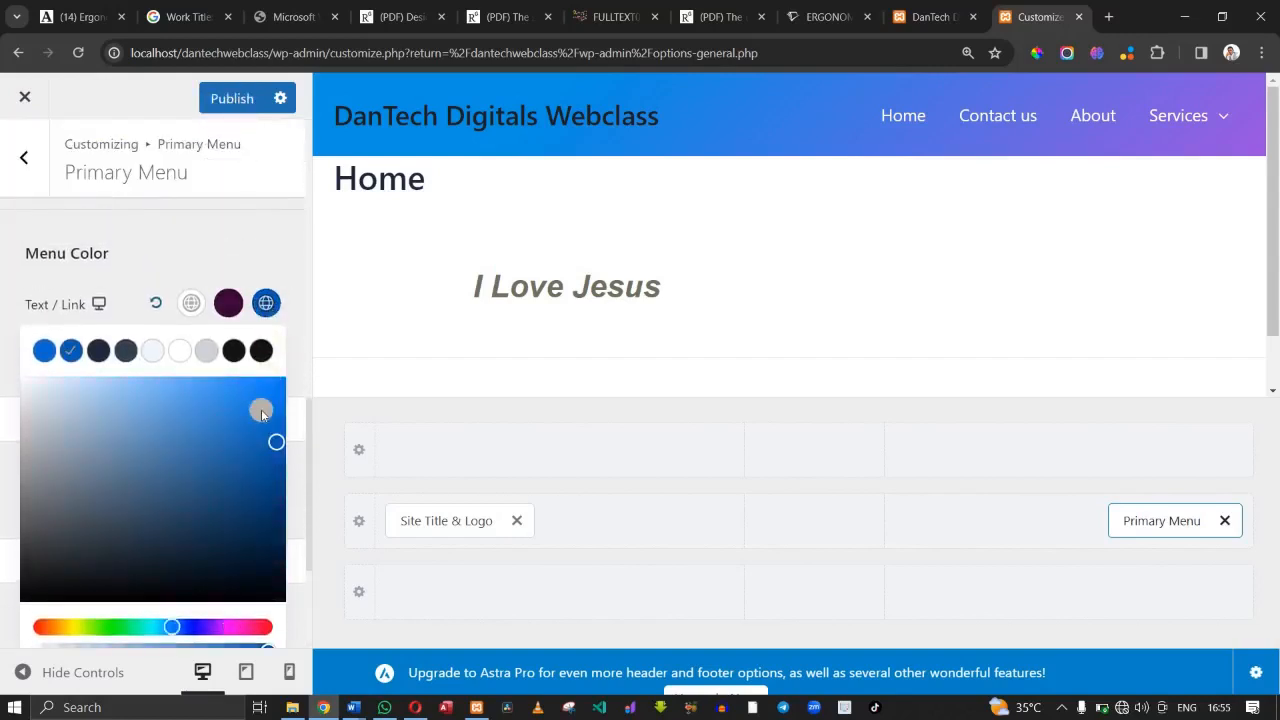
click(257, 625)
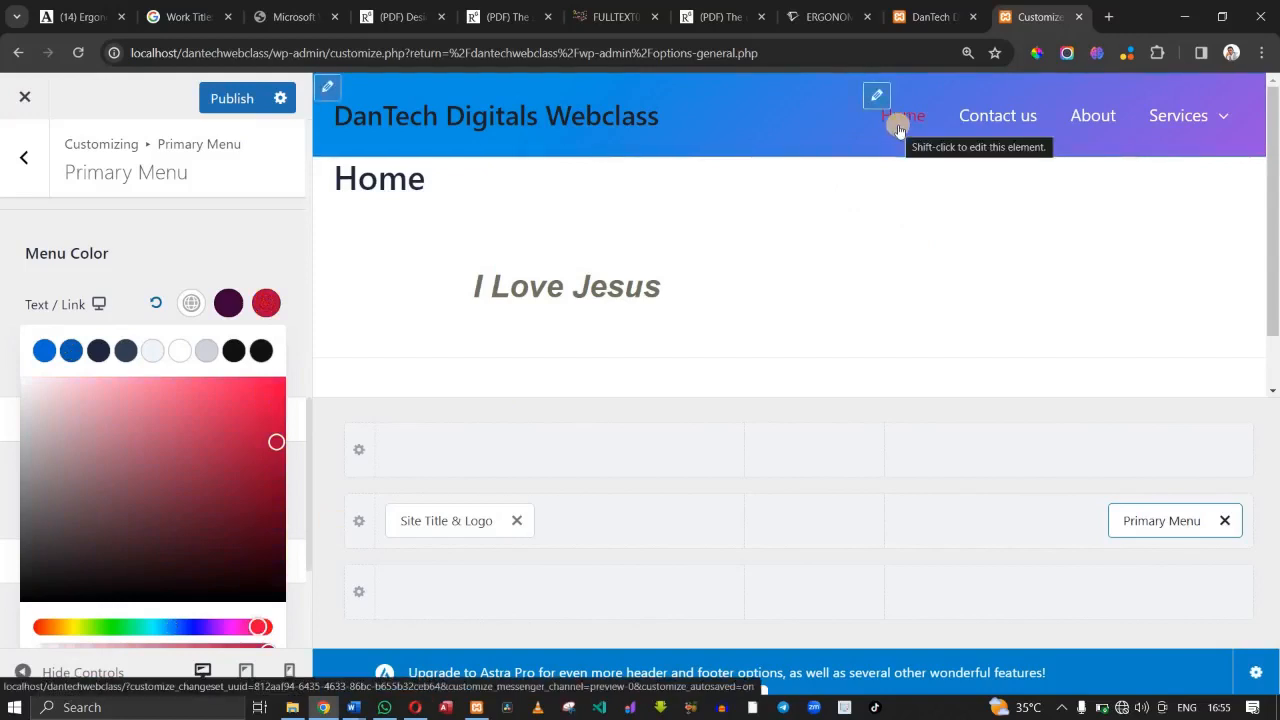
click(274, 394)
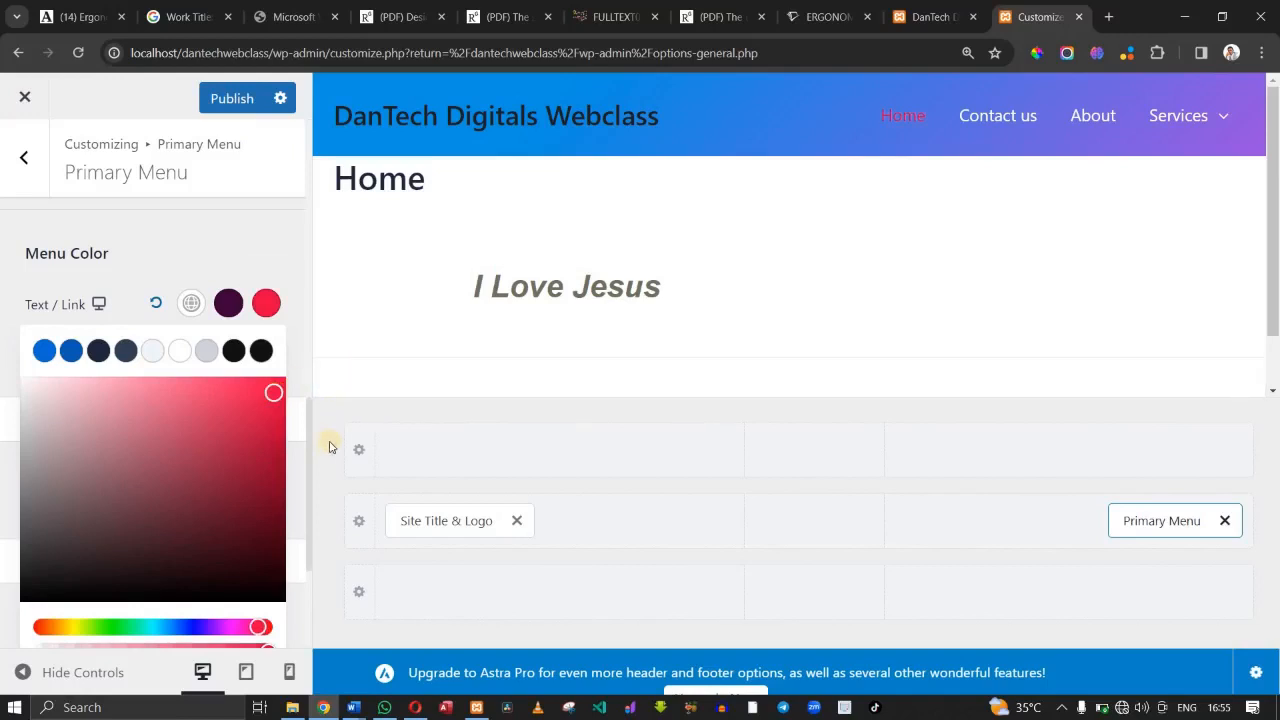
click(277, 444)
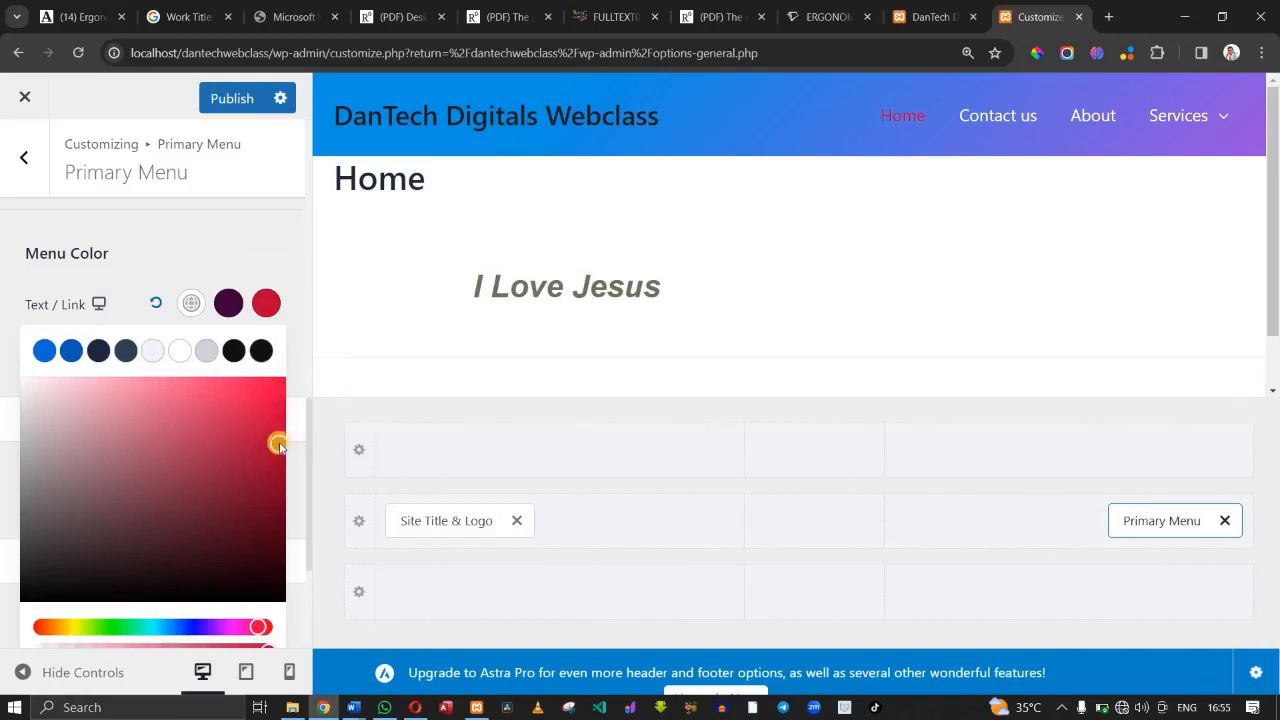
drag(280, 447, 268, 424)
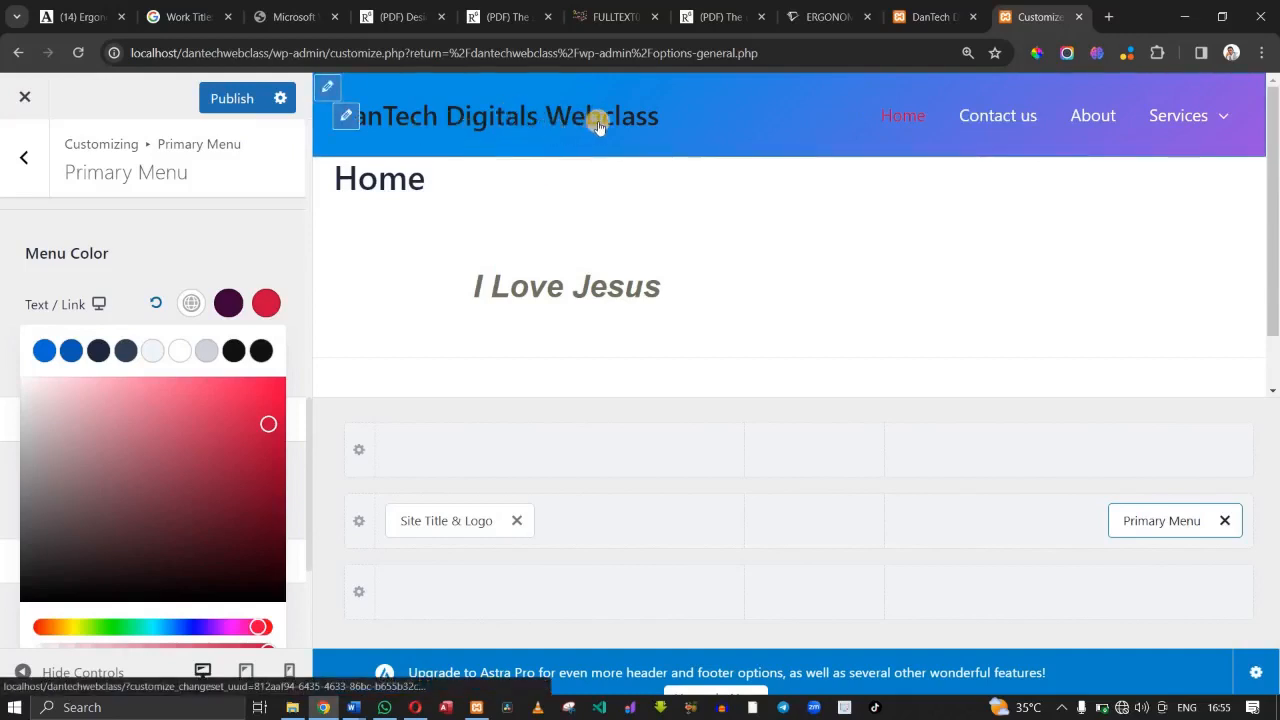
Open the site title and logo settings and look at the logo chooser and the site title field.
click(341, 121)
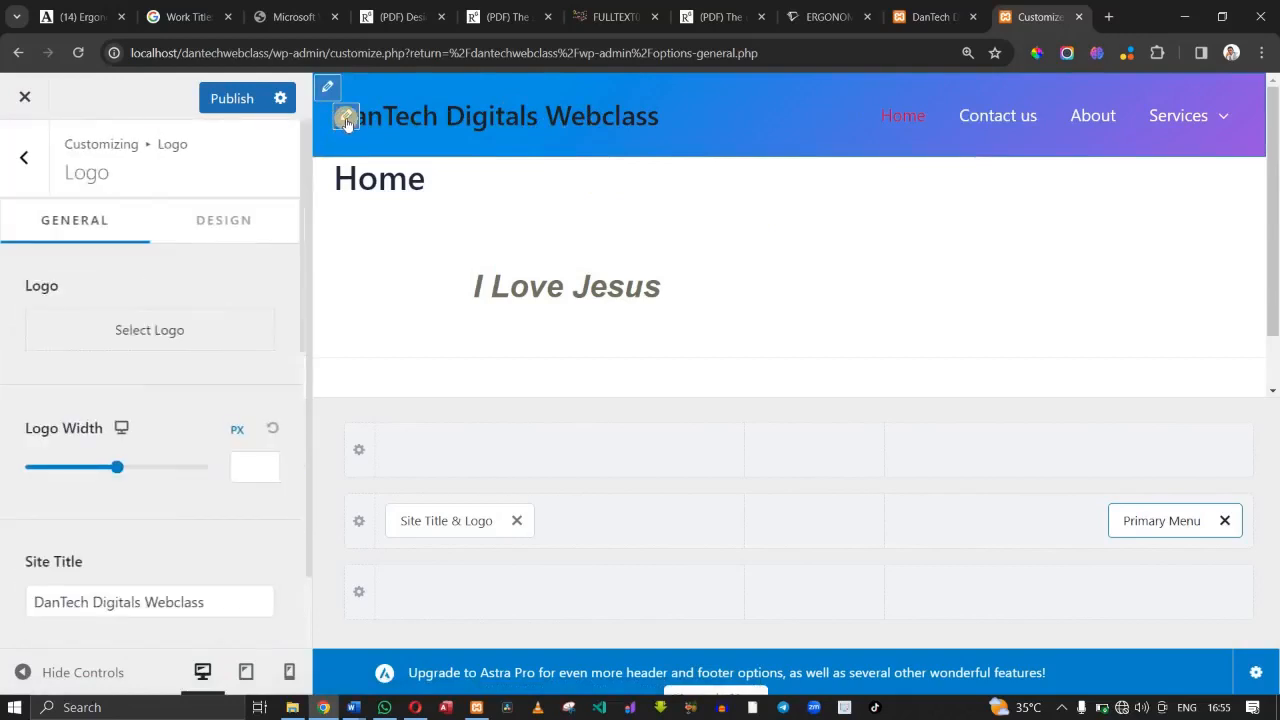
click(185, 338)
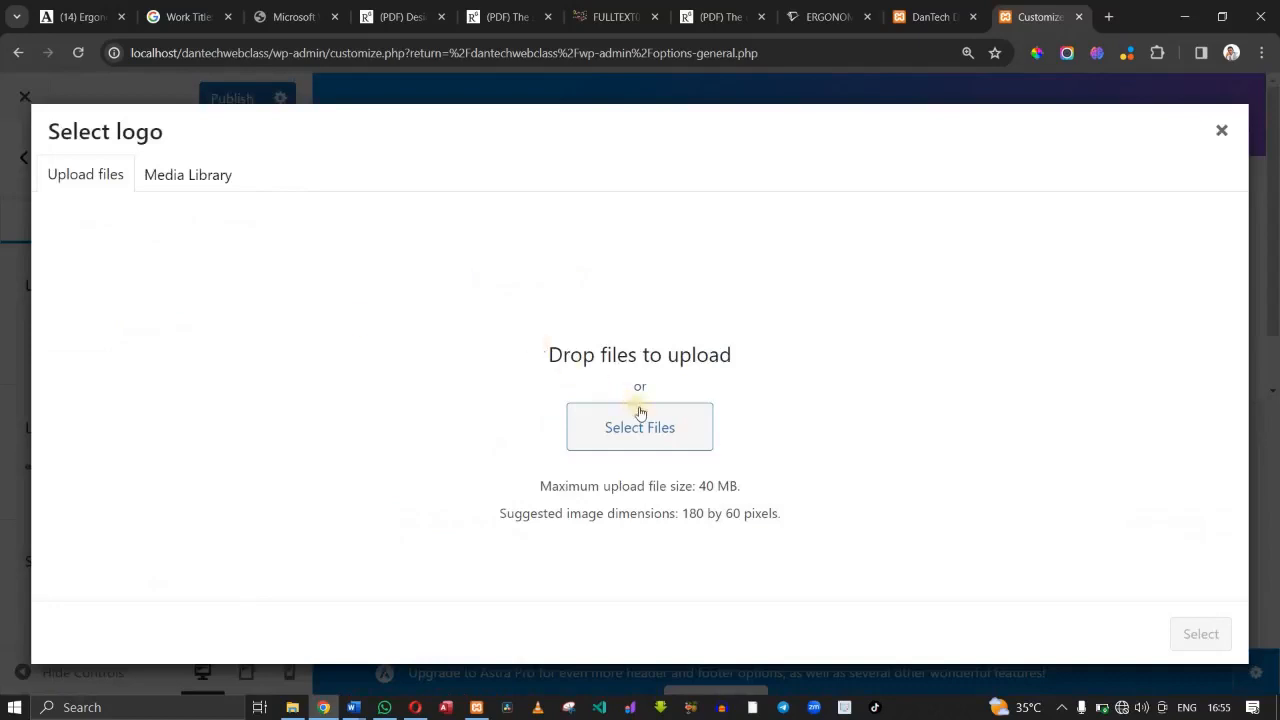
click(1220, 132)
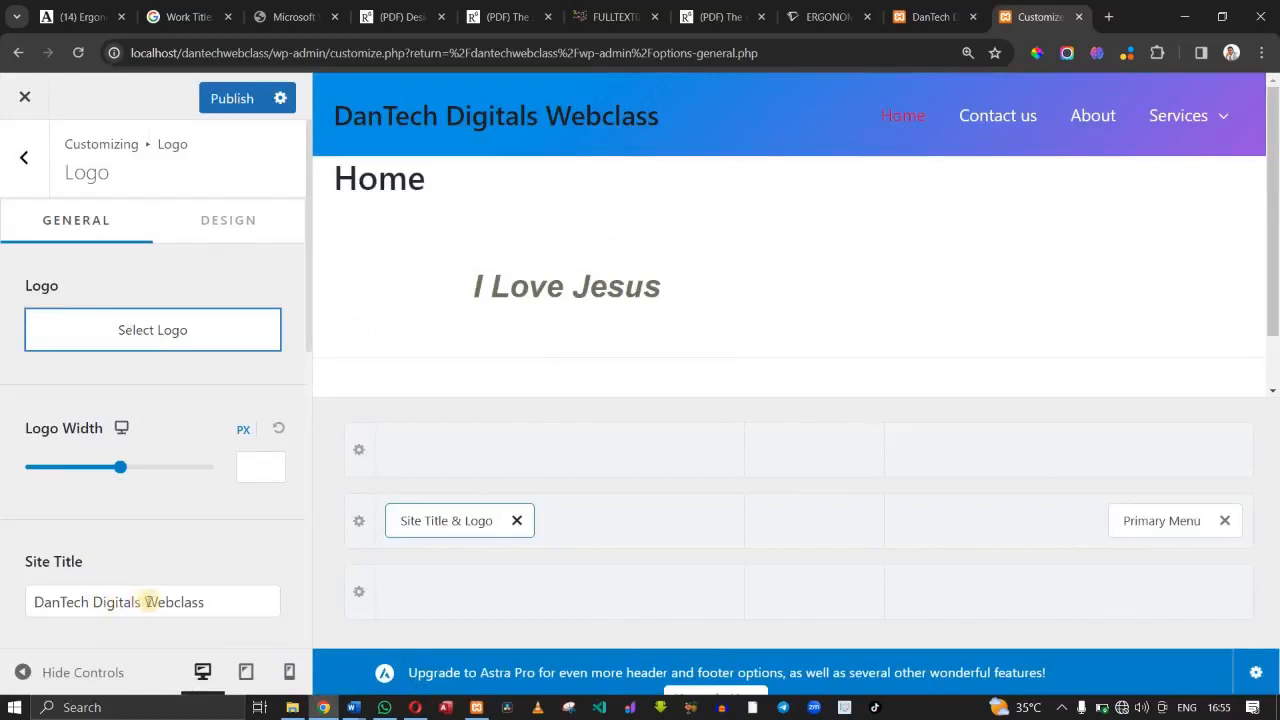
click(232, 604)
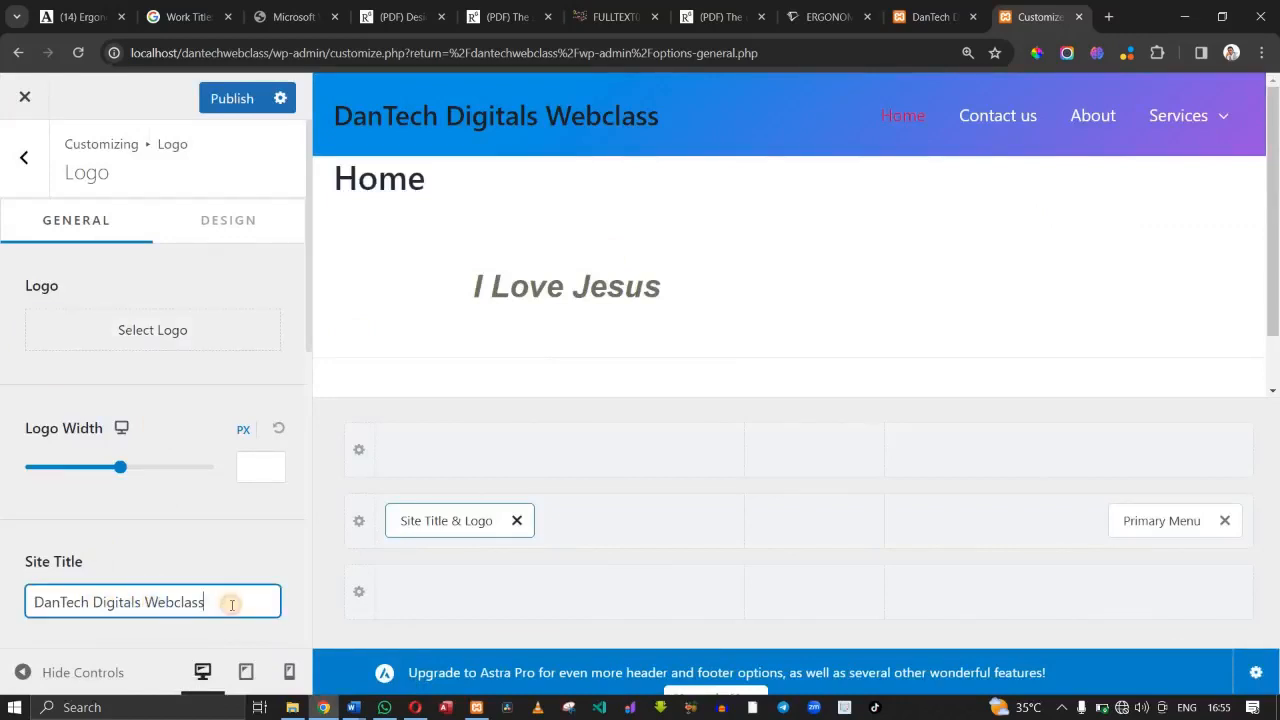
click(205, 538)
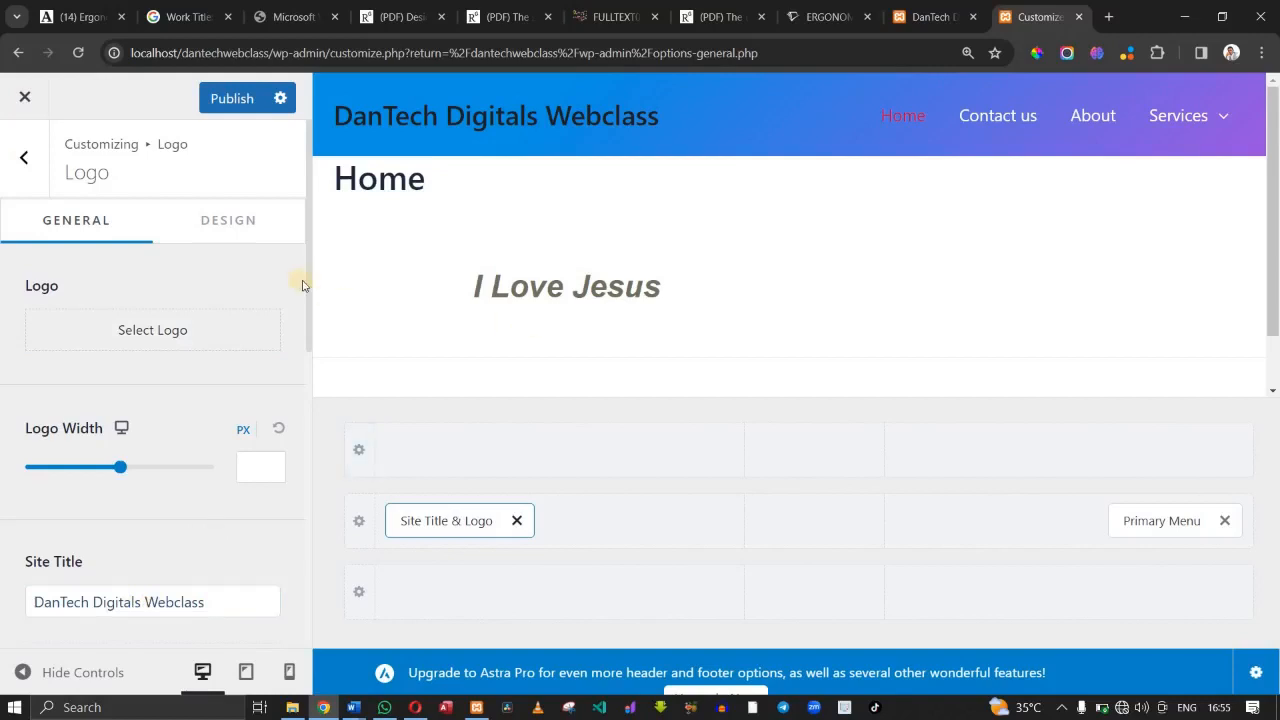
Try turning off the inline logo and site title option, and turn it back on.
drag(314, 337, 312, 448)
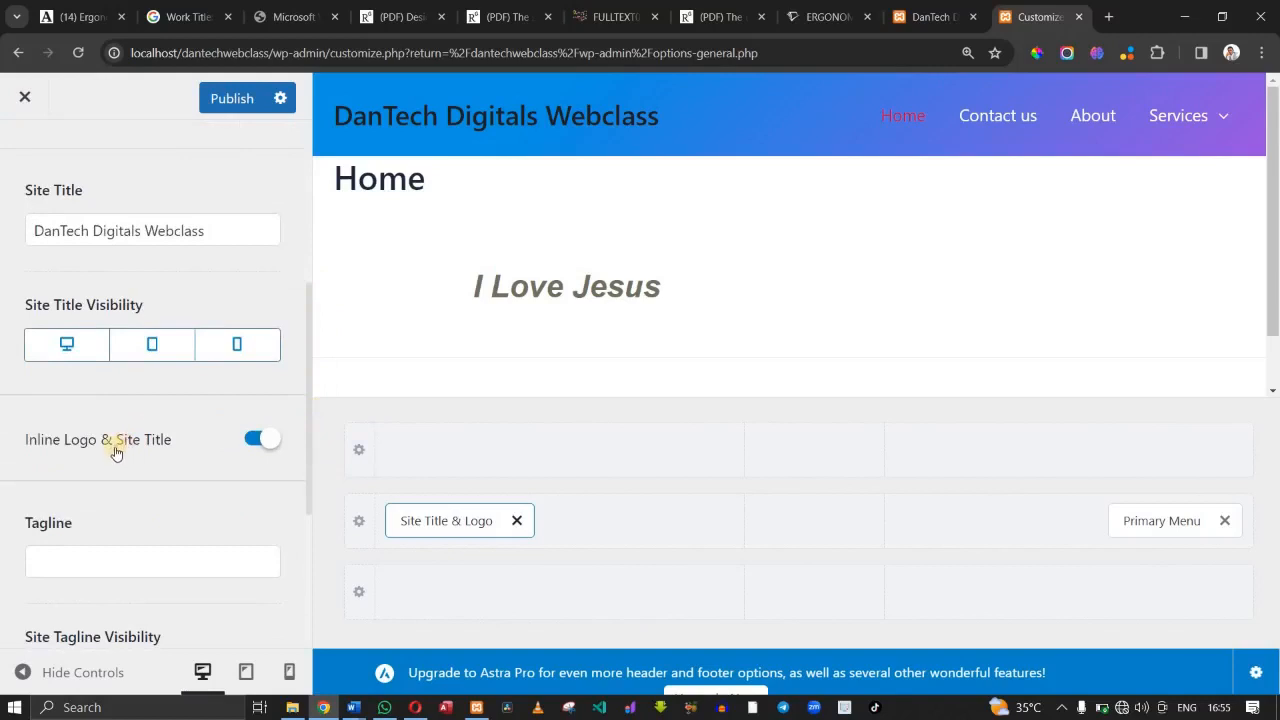
click(258, 441)
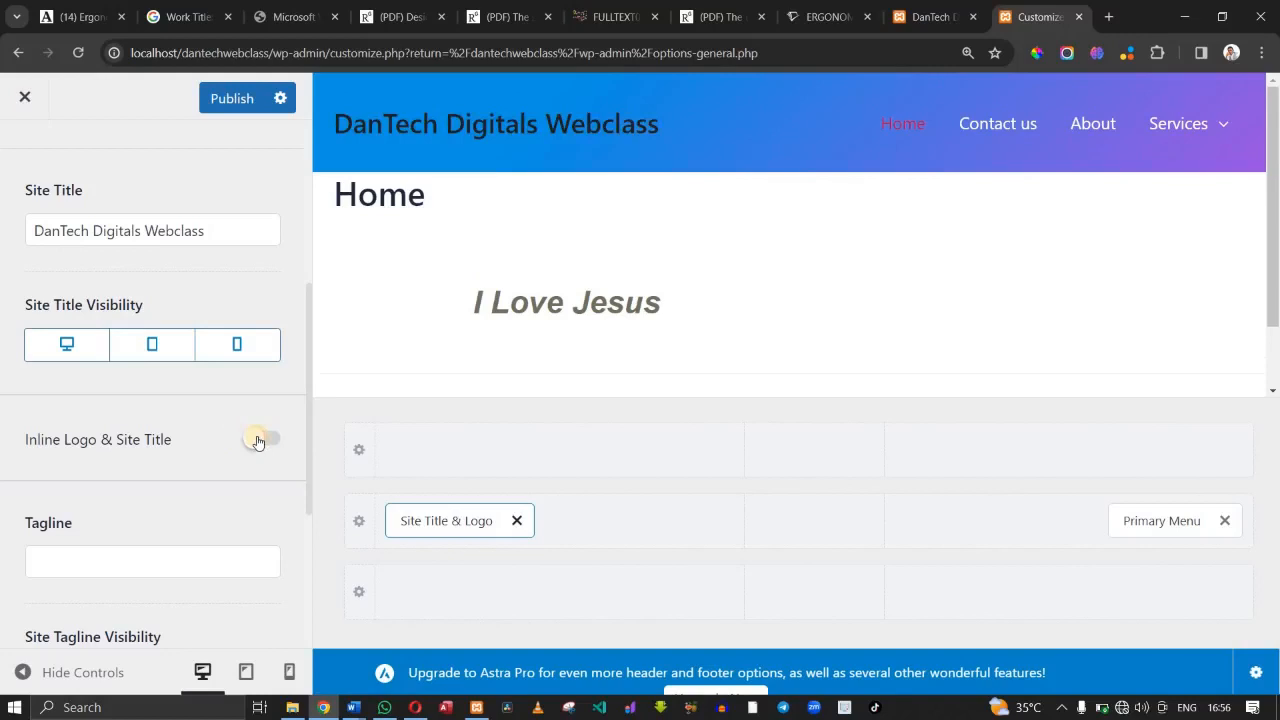
click(258, 441)
Upload the transparent bitcoin wallet PNG from the Downloads folder as the image for the site icon.
drag(314, 509, 305, 642)
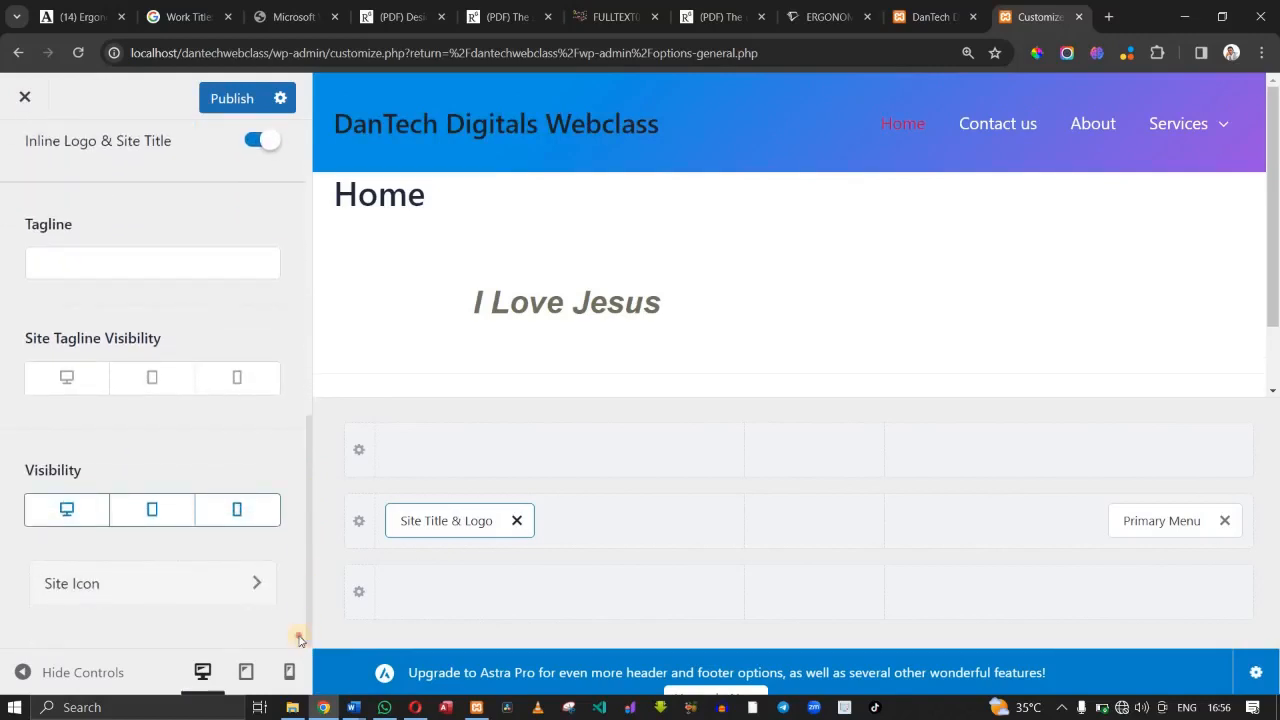
click(85, 588)
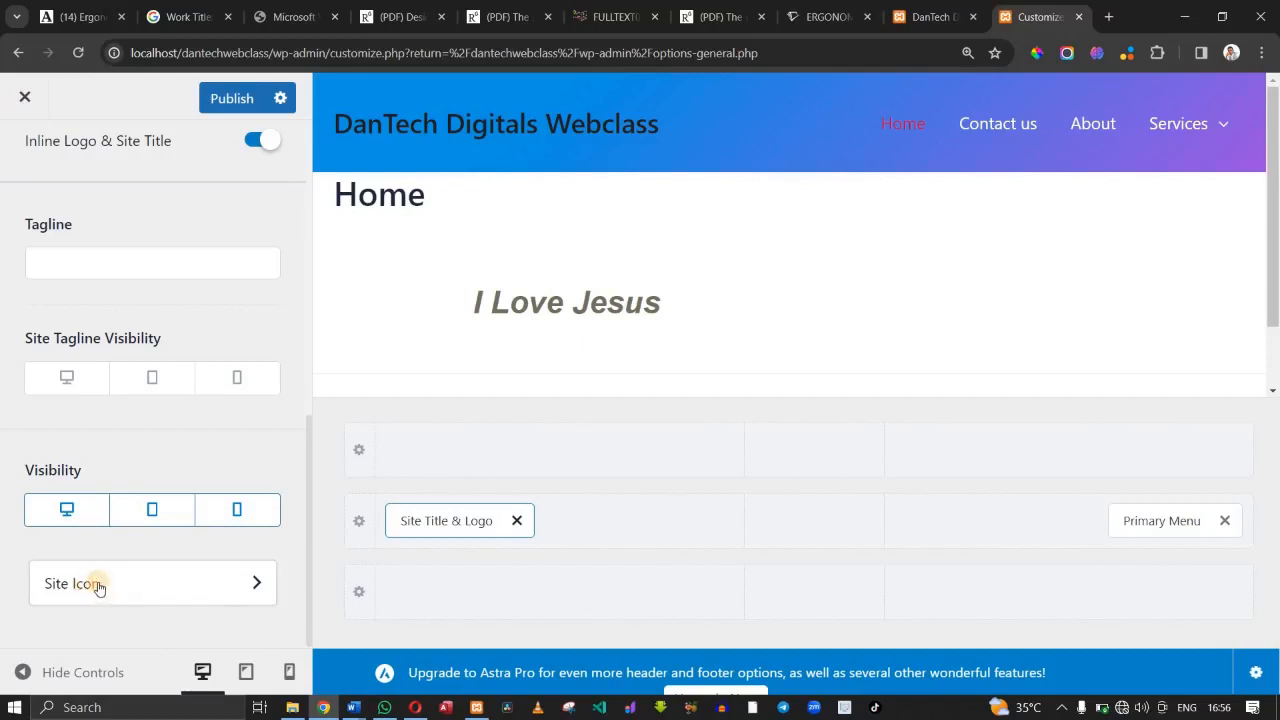
click(99, 586)
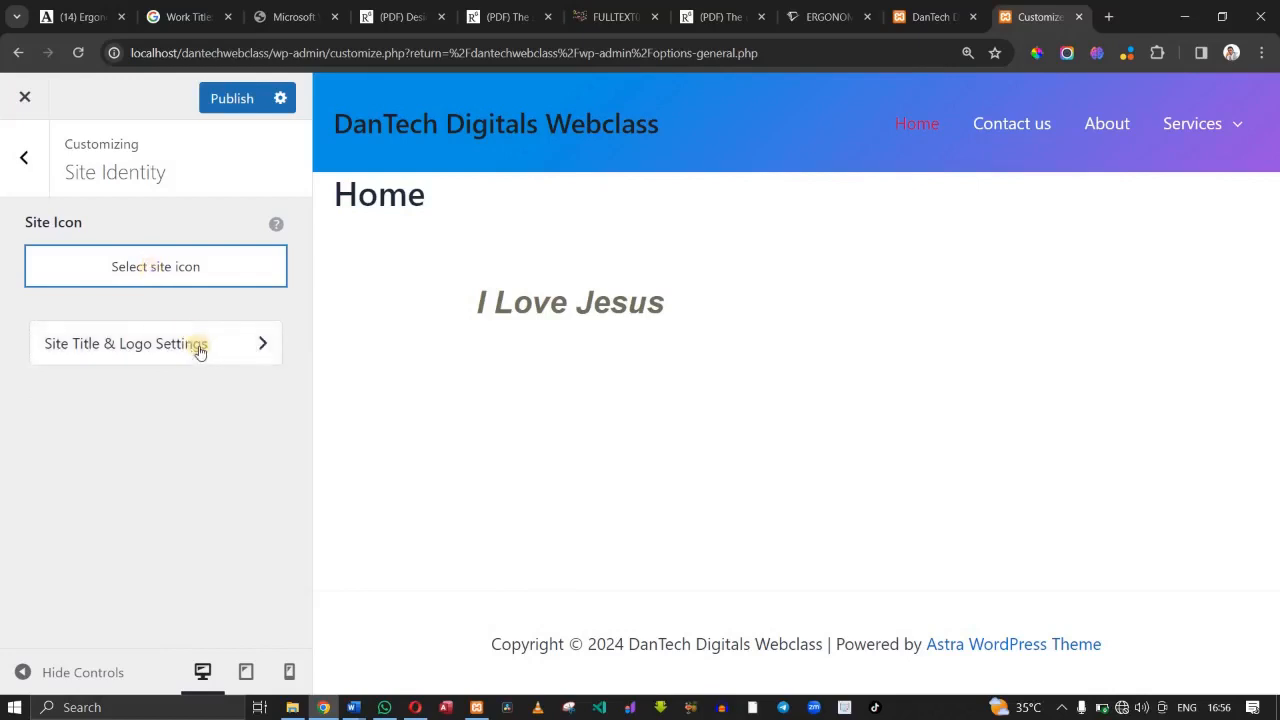
click(169, 271)
click(609, 415)
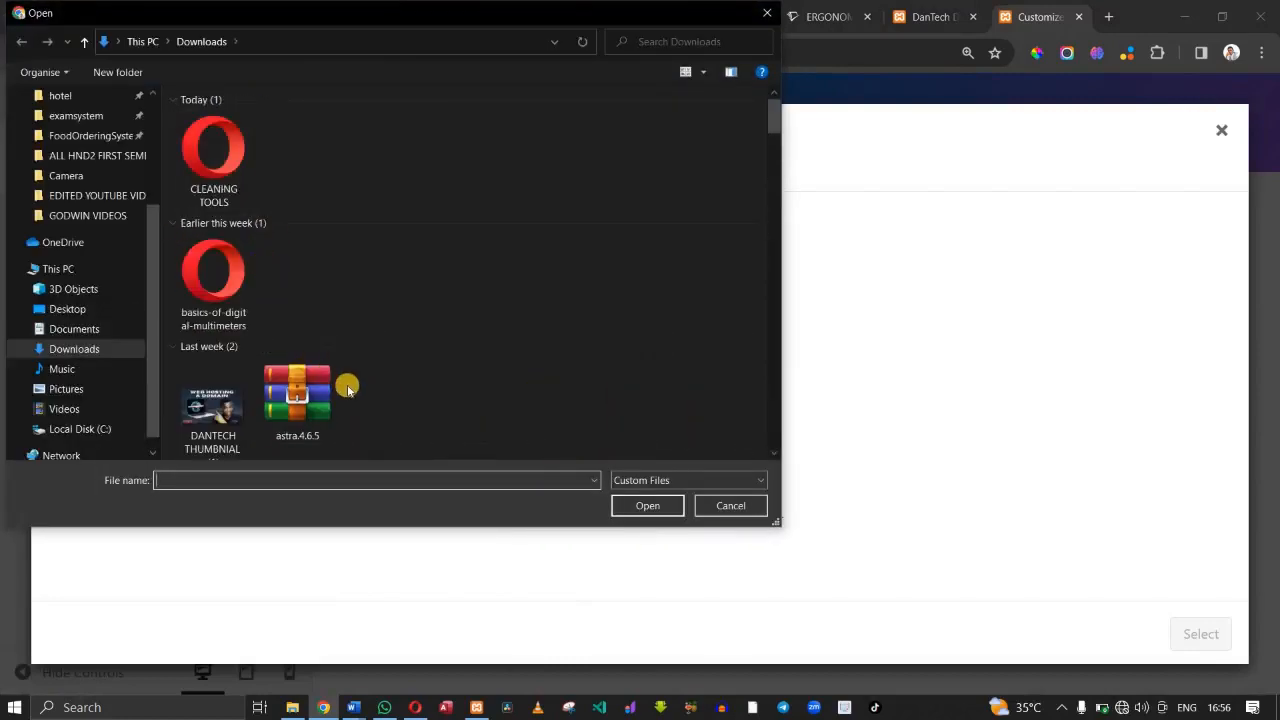
click(240, 316)
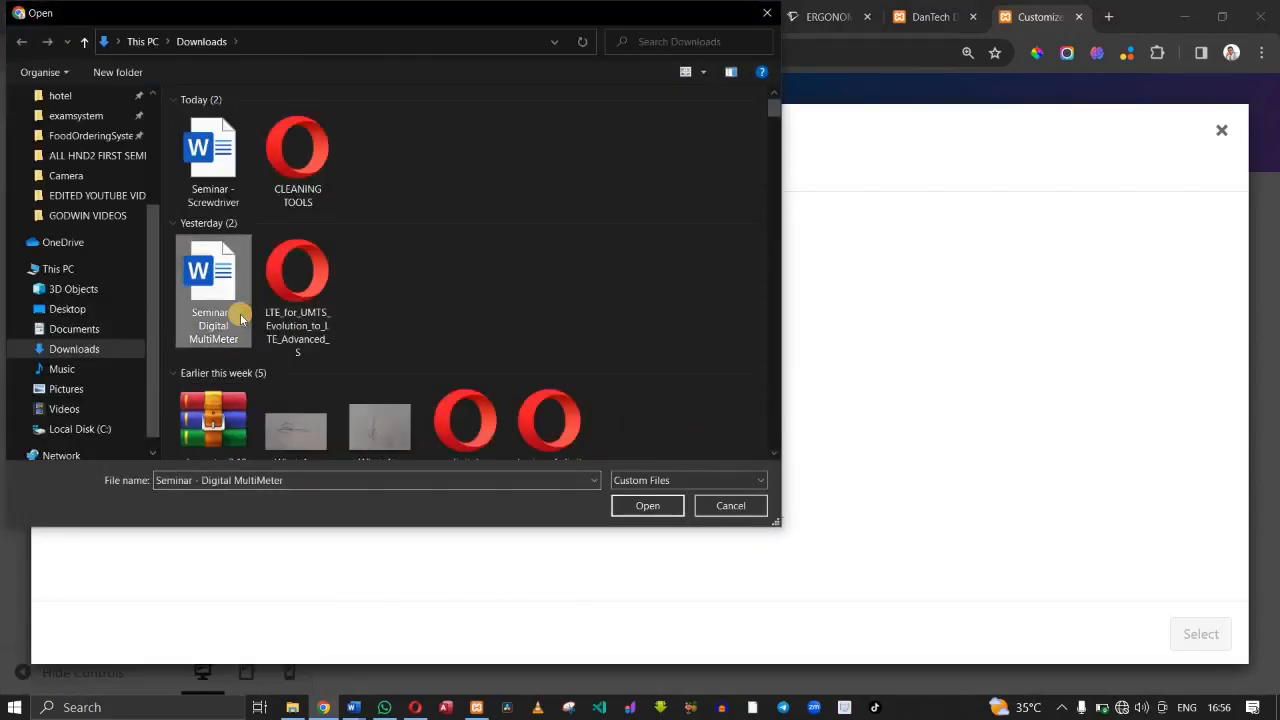
key(Down)
key(Down)
key(Down)
key(Down)
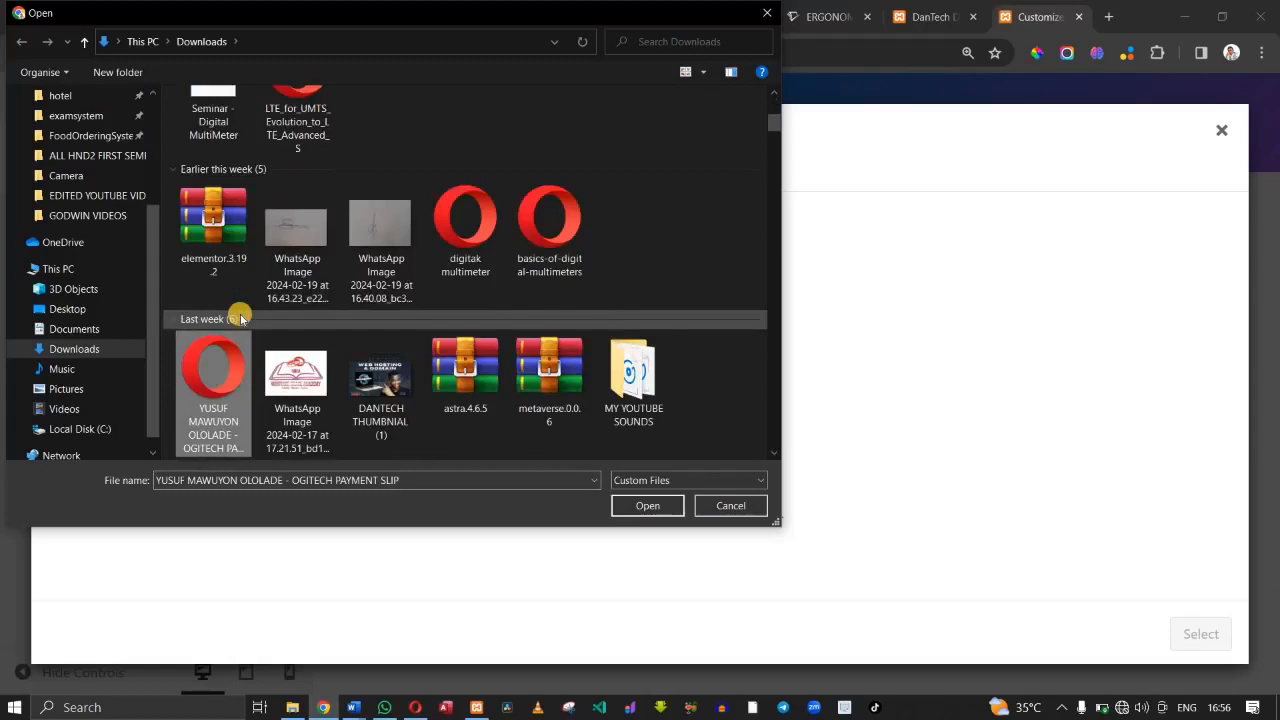
scroll(240, 318, down, 1)
click(240, 320)
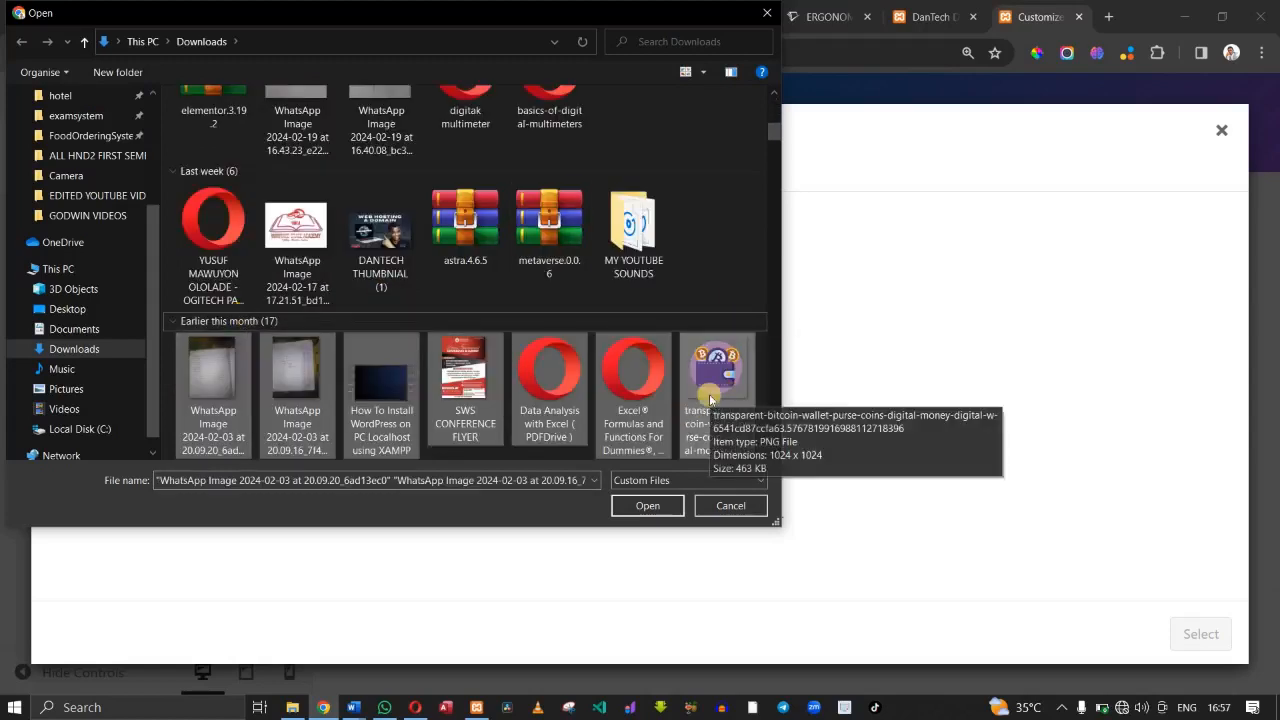
key(Down)
key(Down)
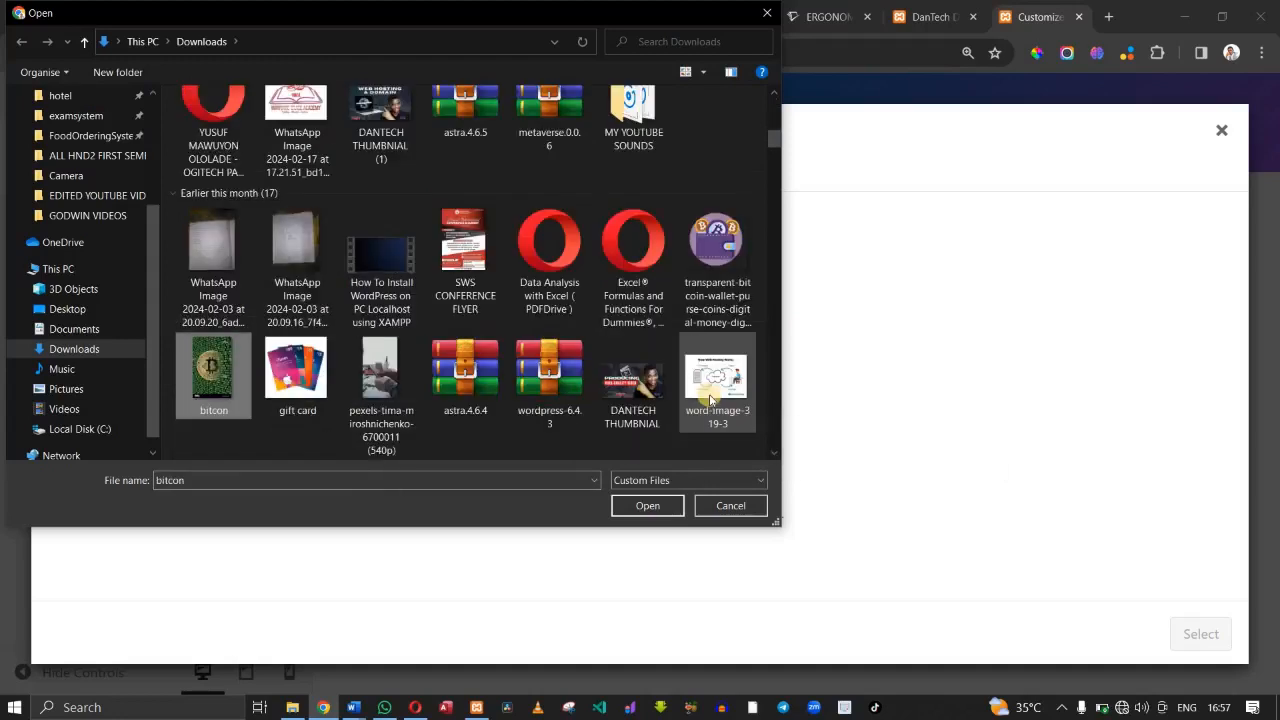
double_click(720, 250)
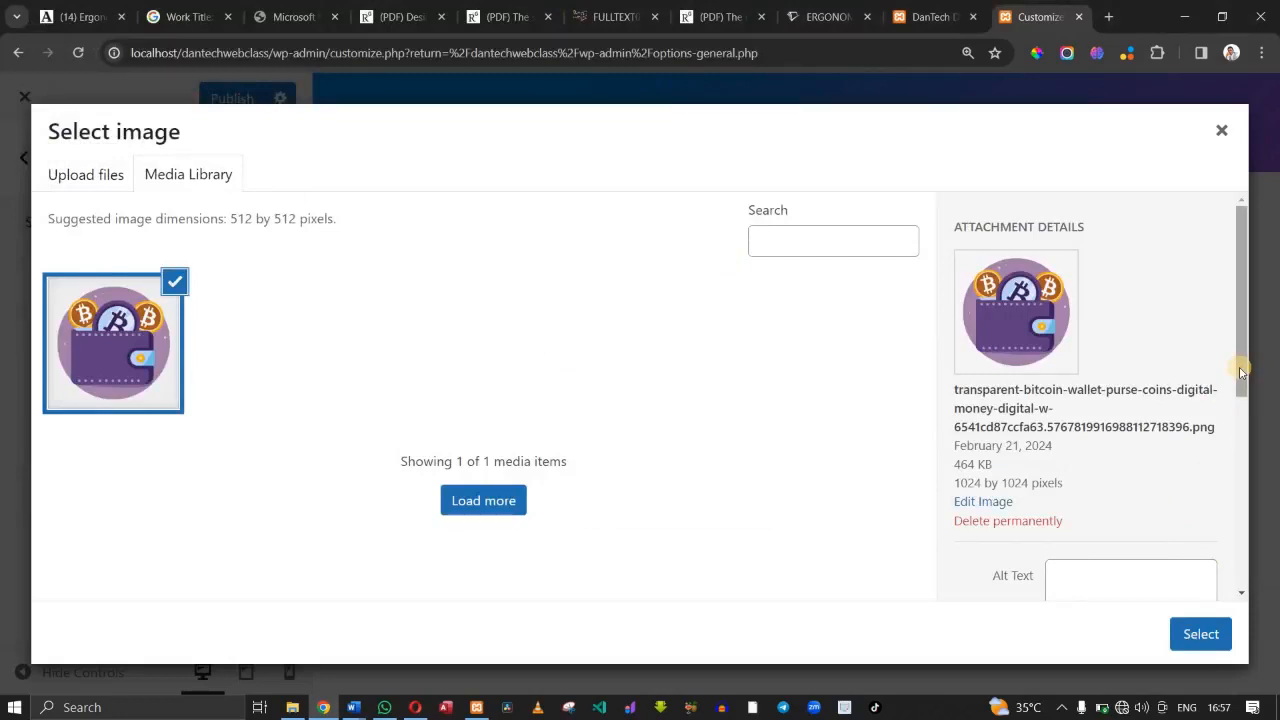
Try to crop the full bitcoin wallet image as the site icon and publish the changes.
drag(1240, 370, 1247, 472)
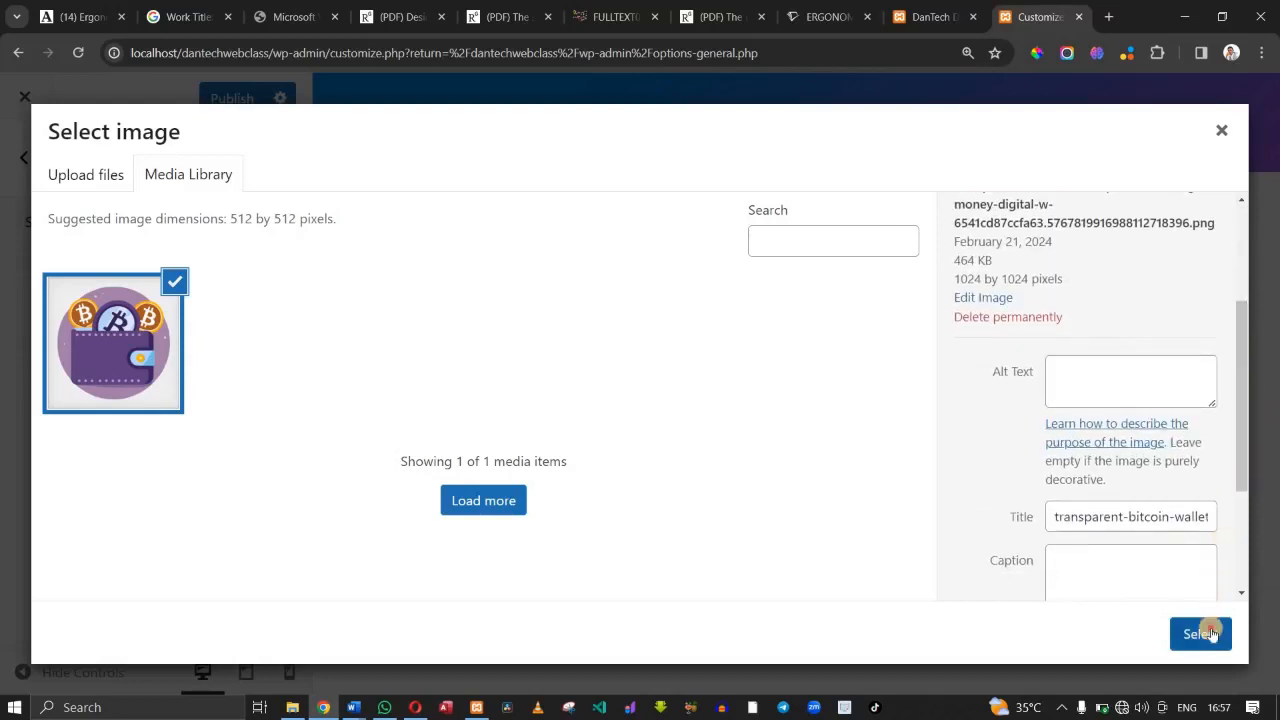
click(1206, 633)
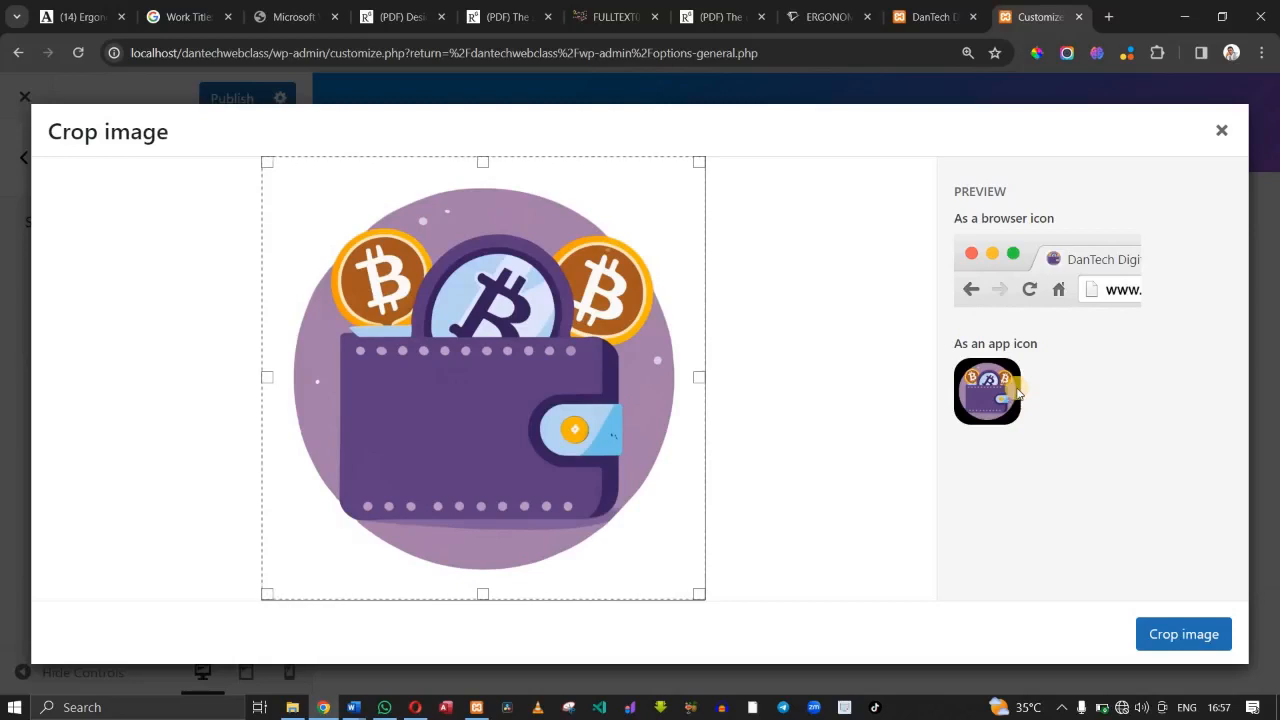
click(1162, 638)
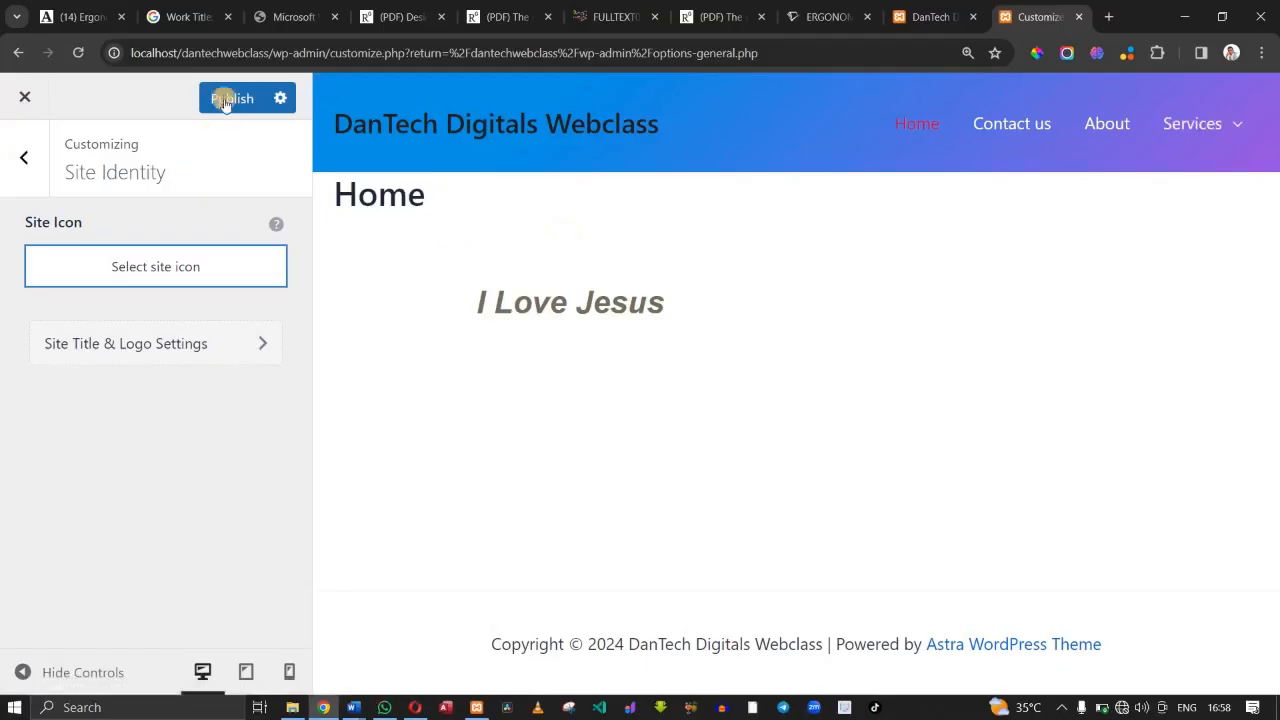
click(226, 101)
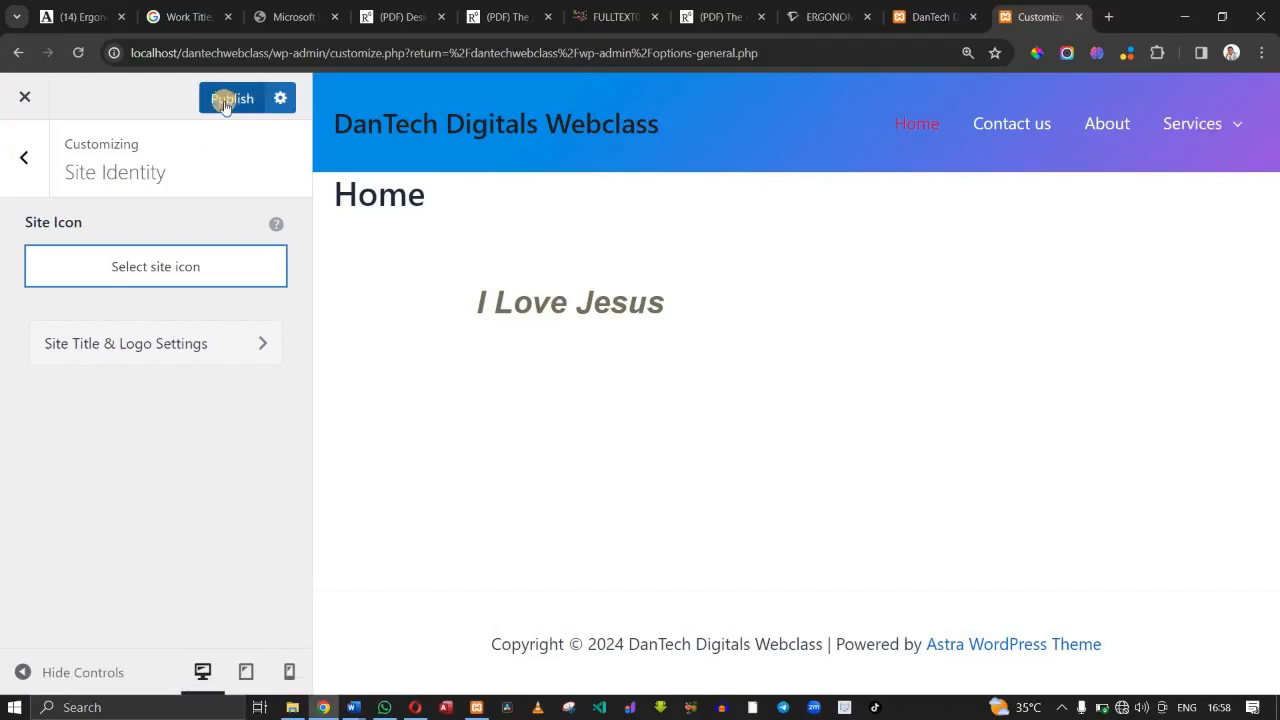
Use the bitcoin wallet image from the media library as the site logo without cropping, and set the logo width to 39 px.
click(209, 349)
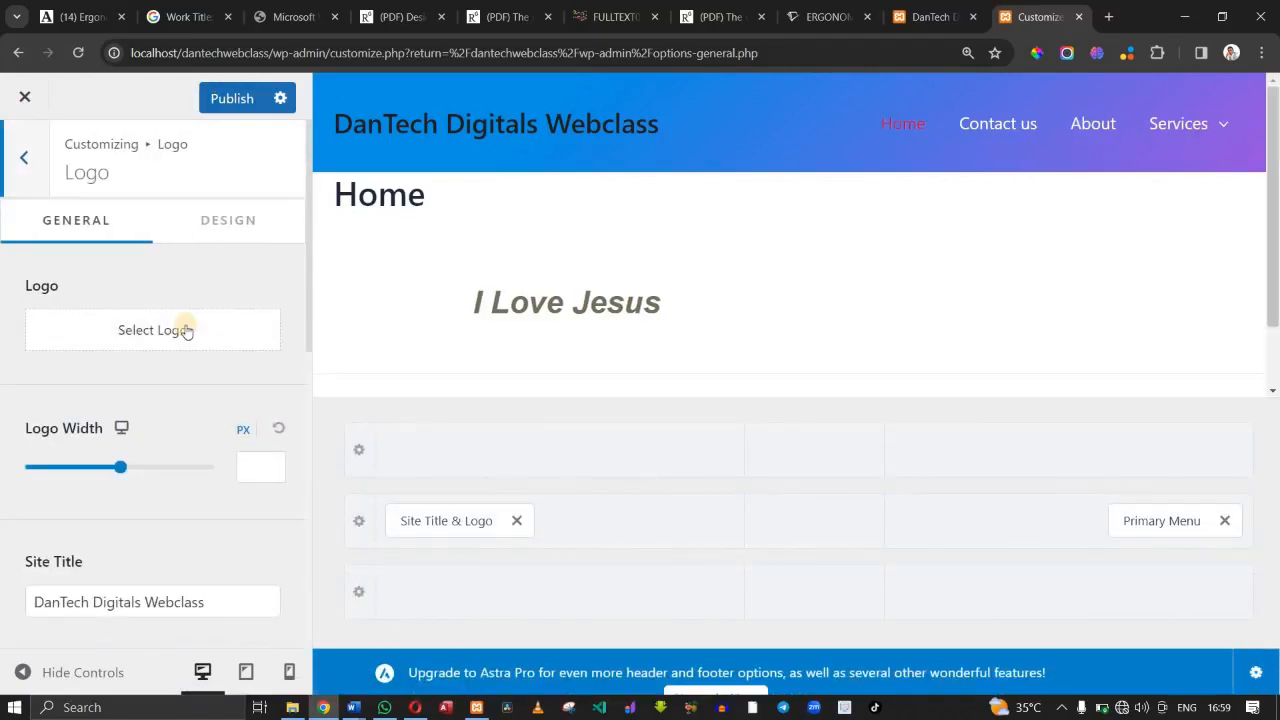
click(185, 331)
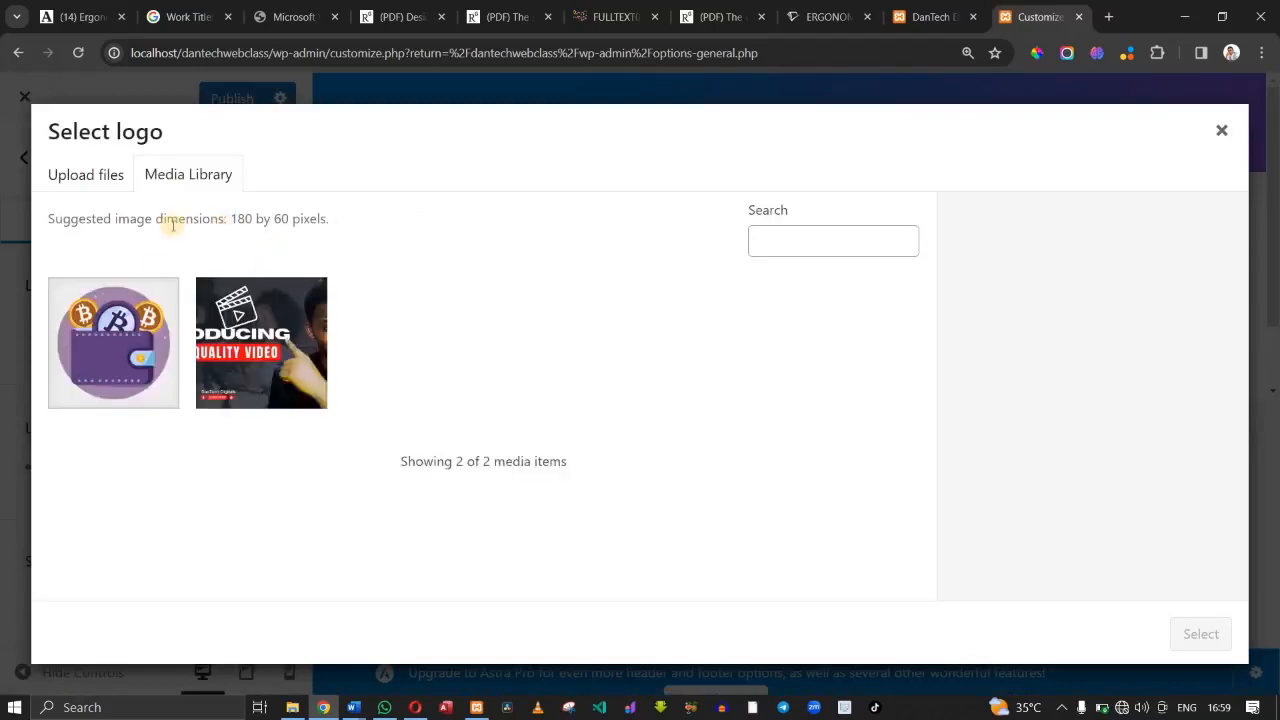
click(108, 355)
click(137, 347)
click(138, 347)
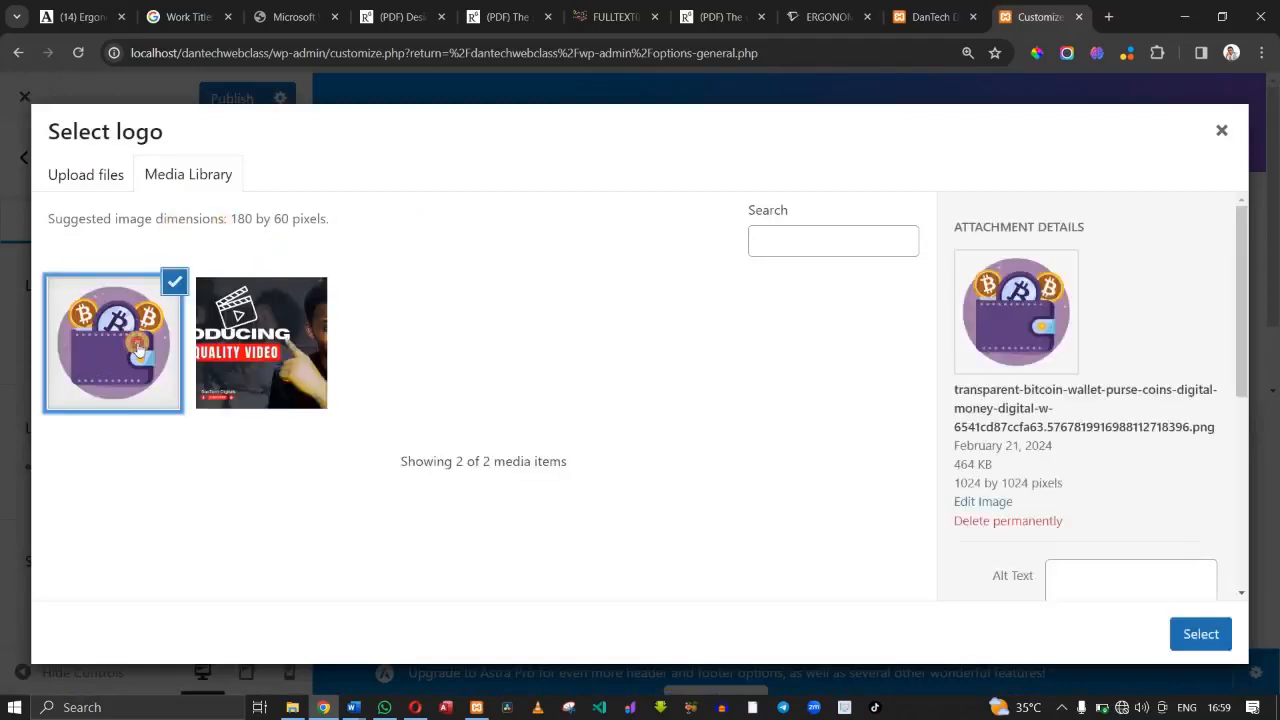
click(138, 347)
click(138, 347)
click(1200, 634)
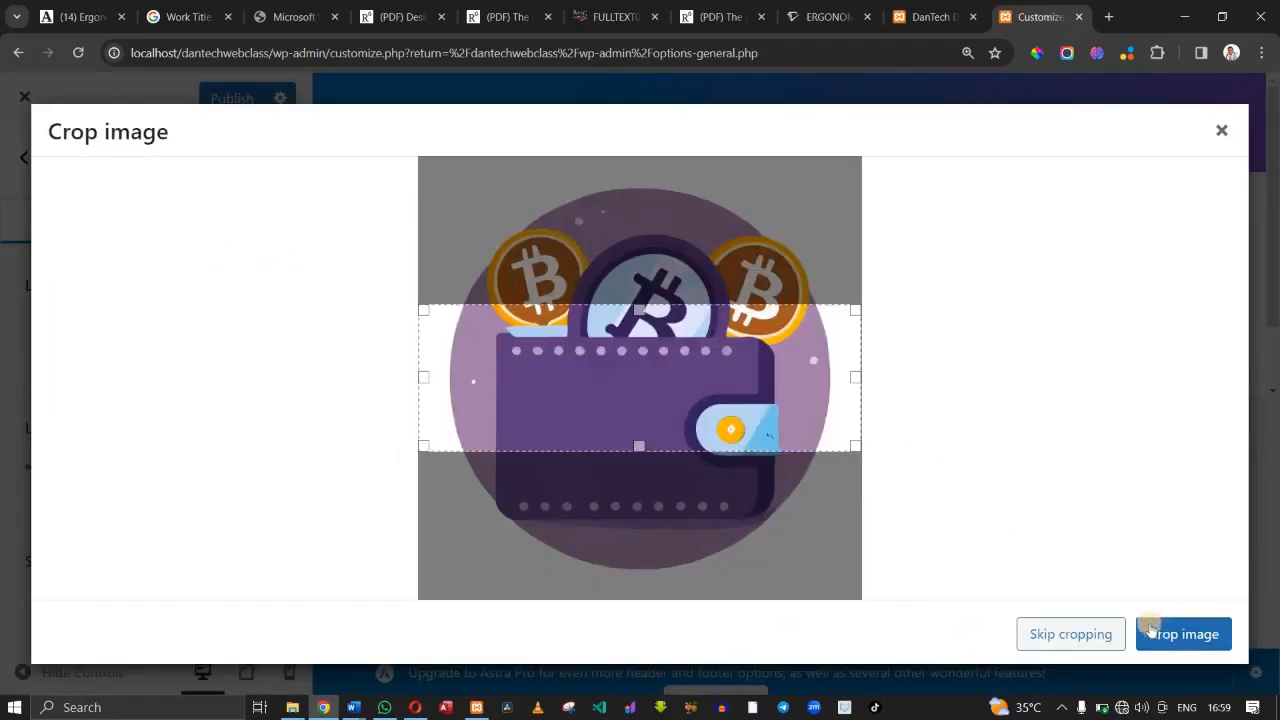
click(1091, 631)
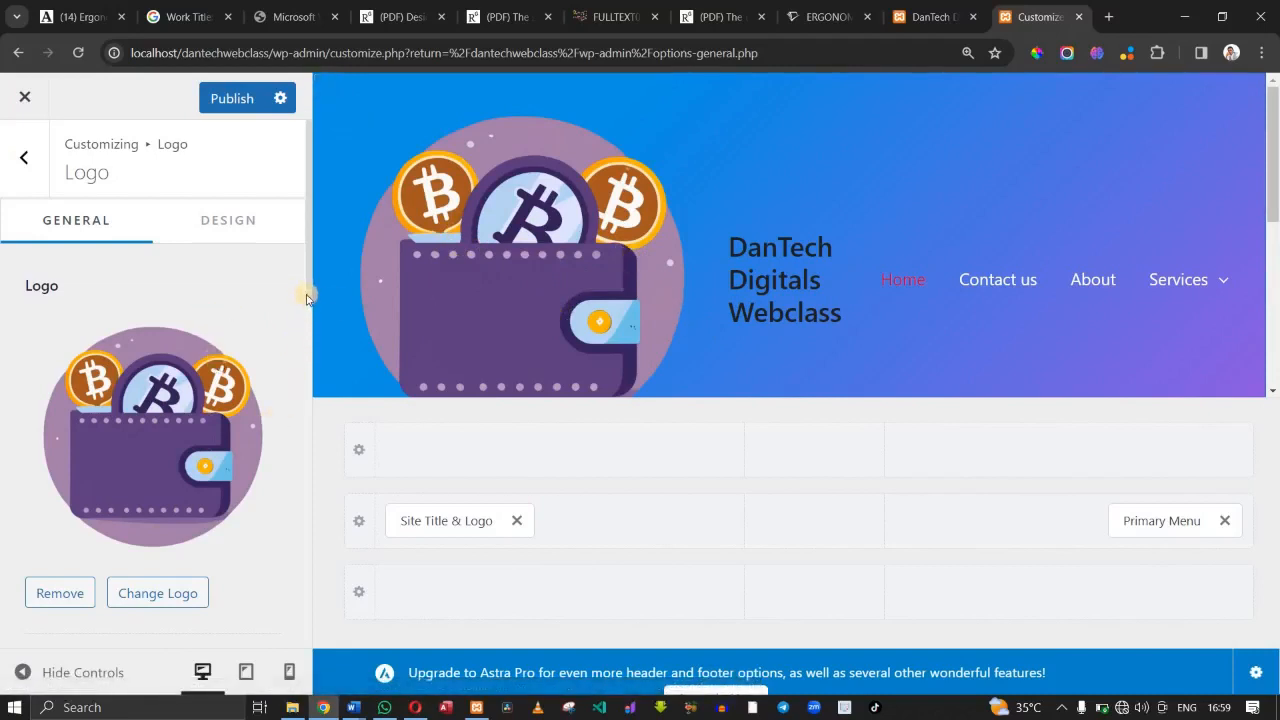
drag(308, 295, 330, 428)
drag(117, 424, 37, 422)
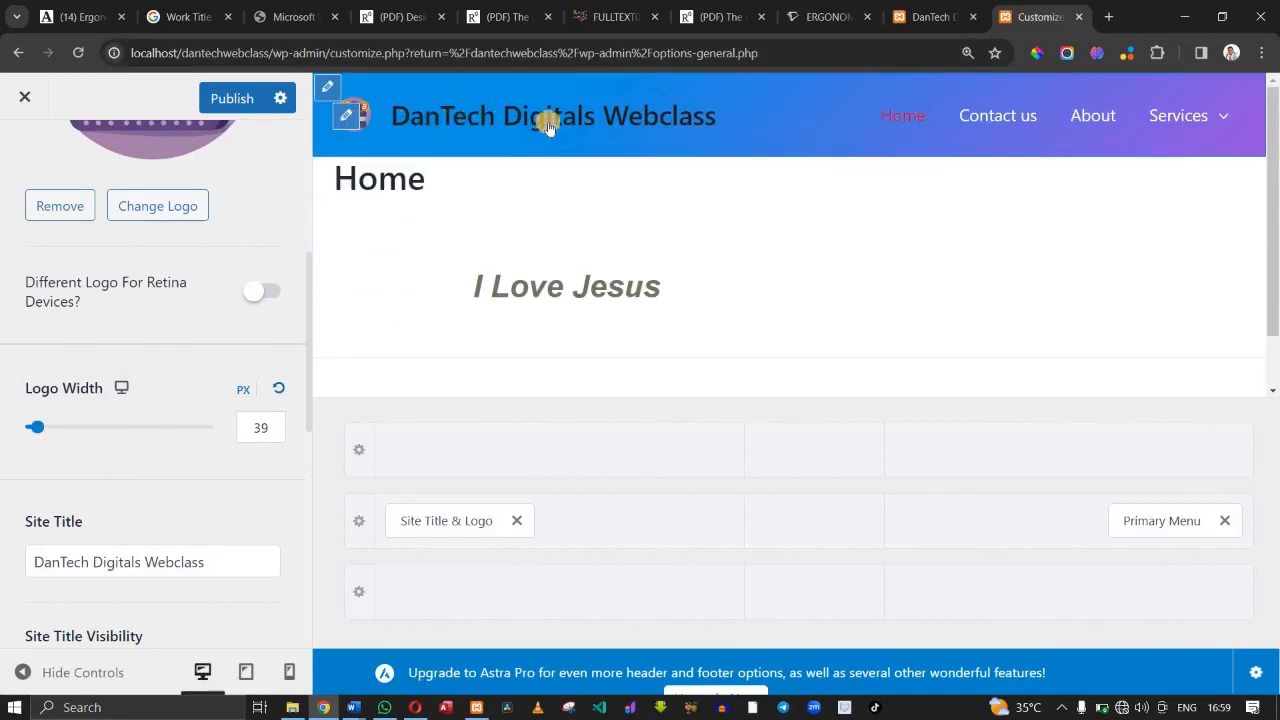
Open the header logo's design settings, try red for the site title's normal colour, and set it to white.
click(346, 118)
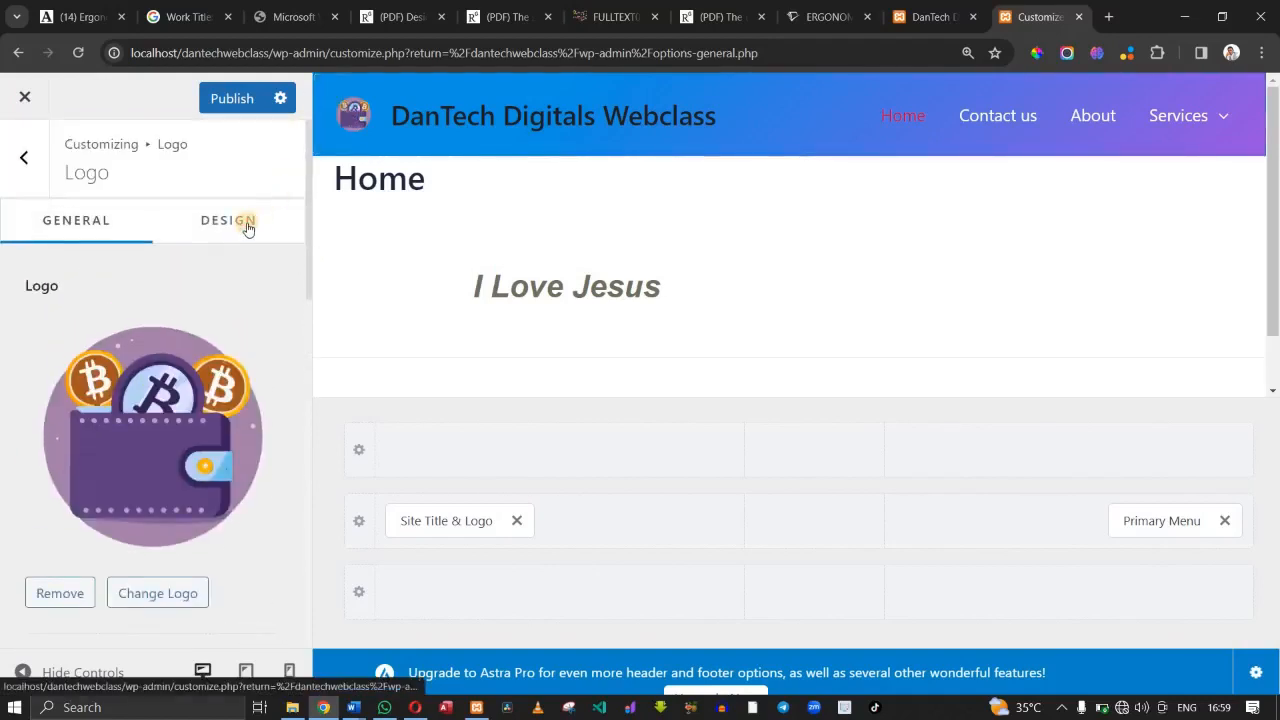
click(247, 228)
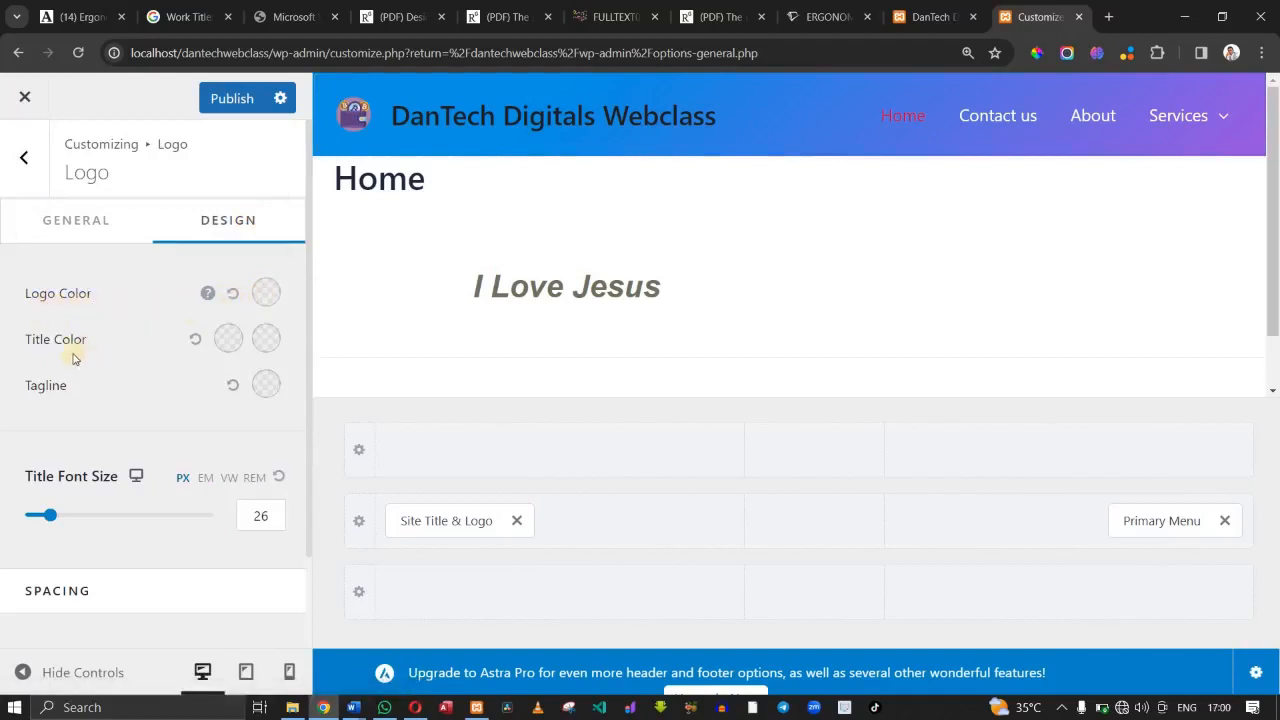
click(229, 340)
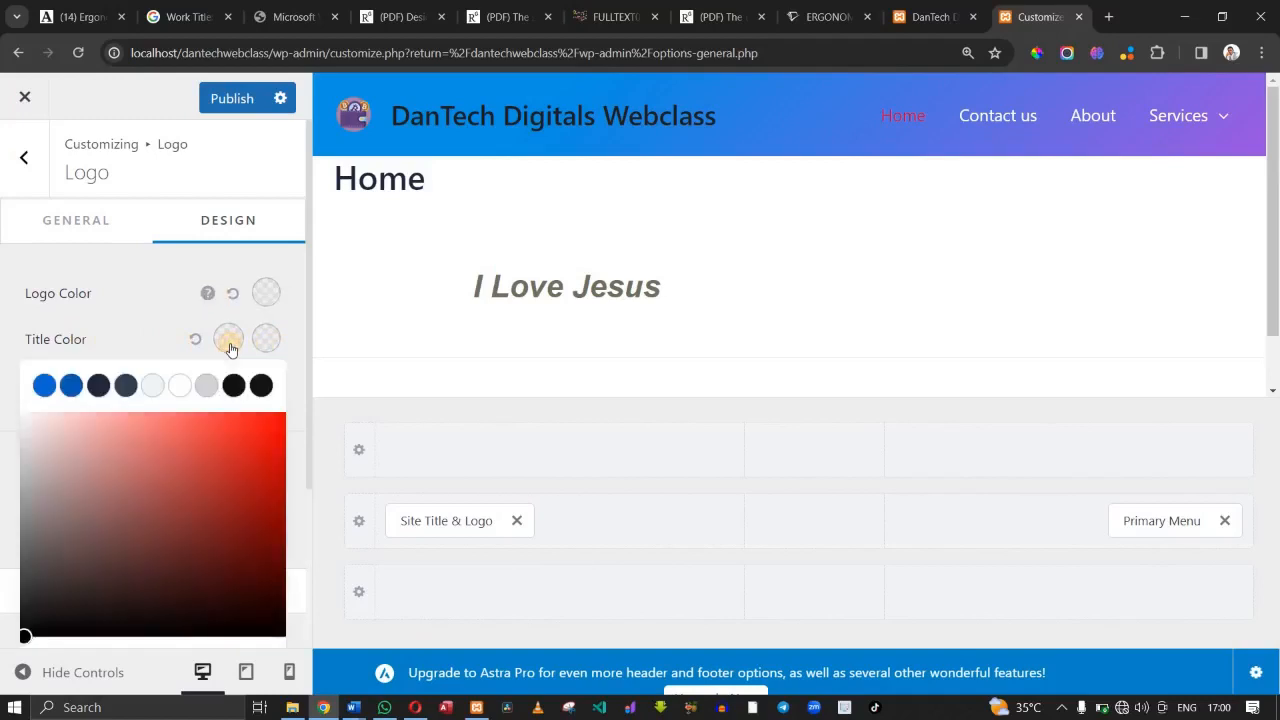
click(233, 437)
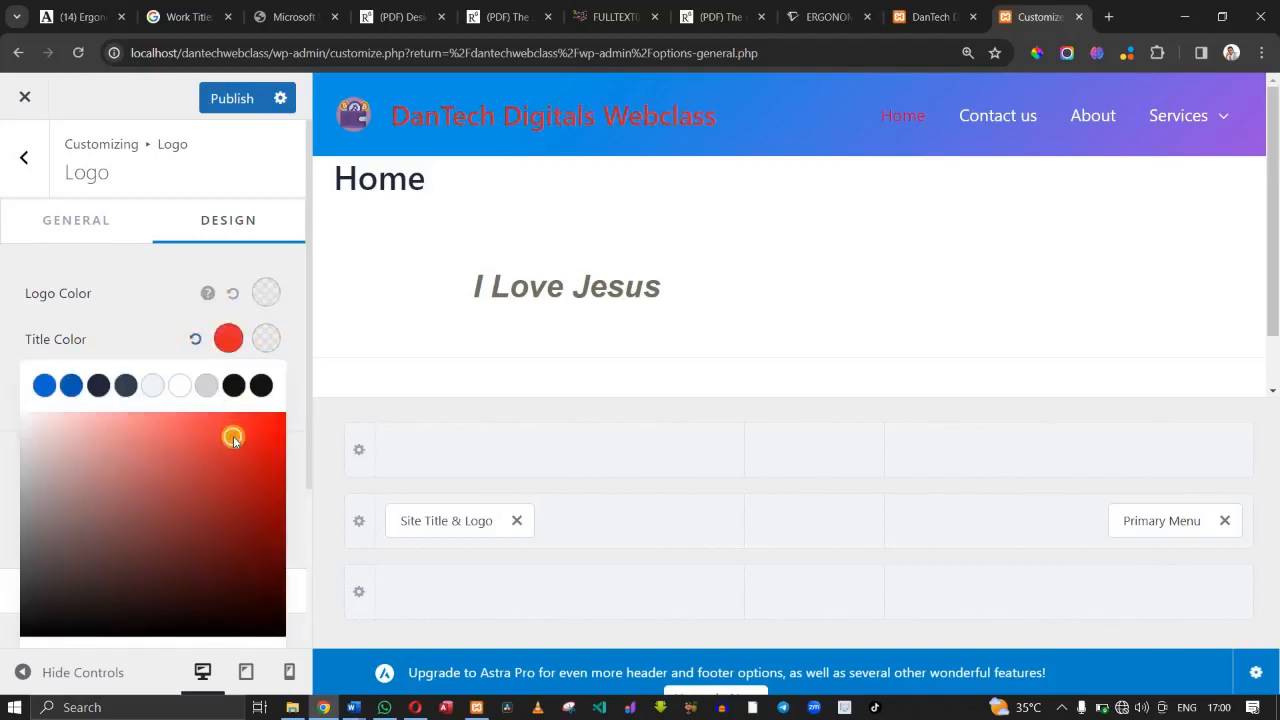
click(180, 386)
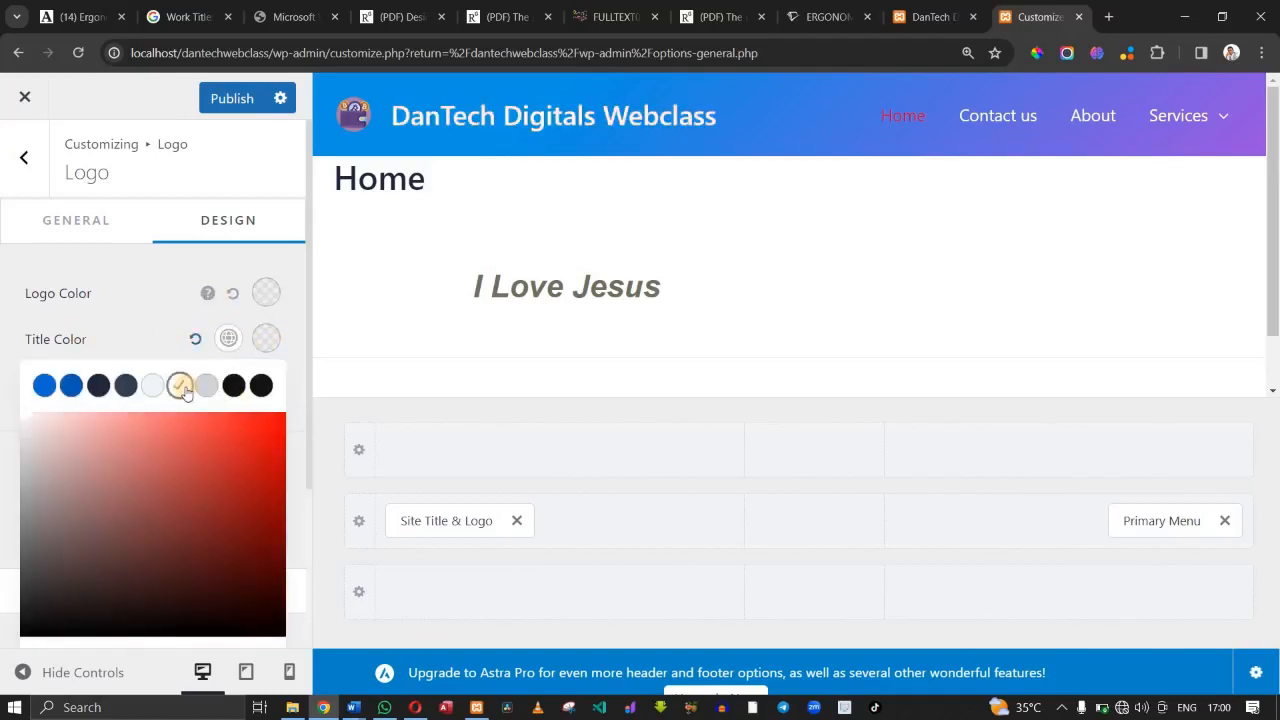
click(160, 326)
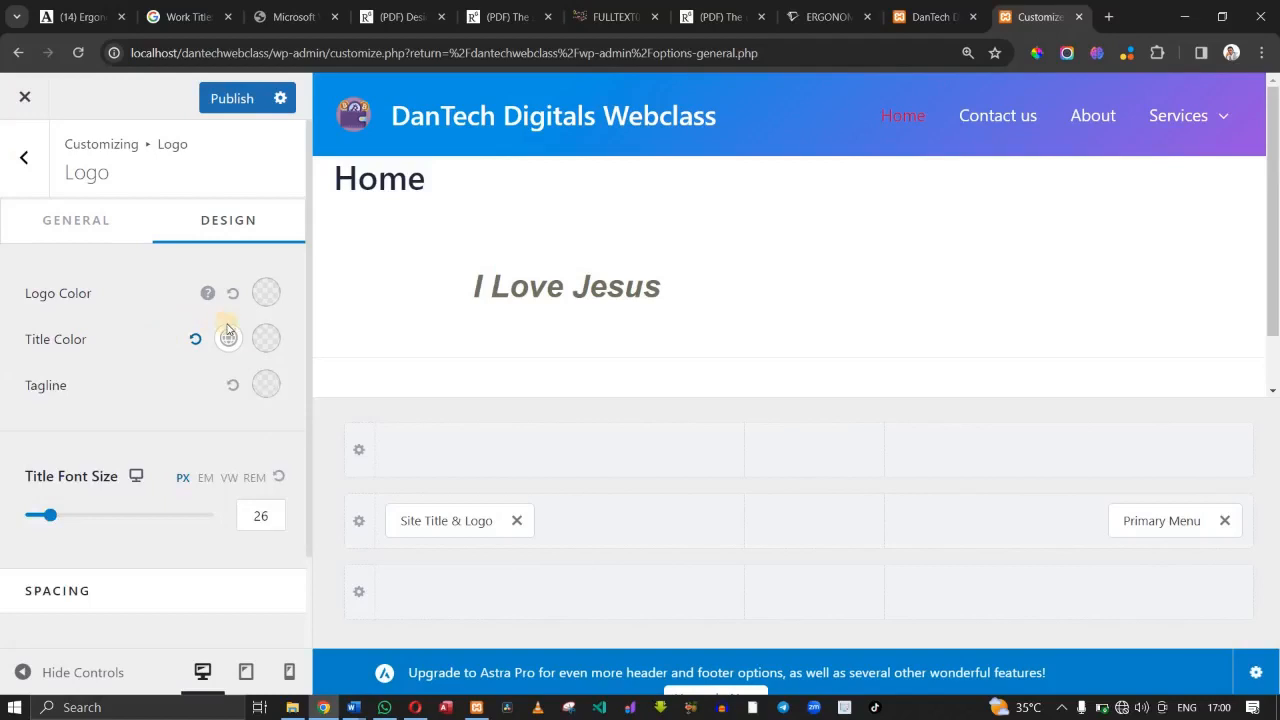
Set the site title's hover colour to magenta #AB0574 and copy its hex code.
click(275, 343)
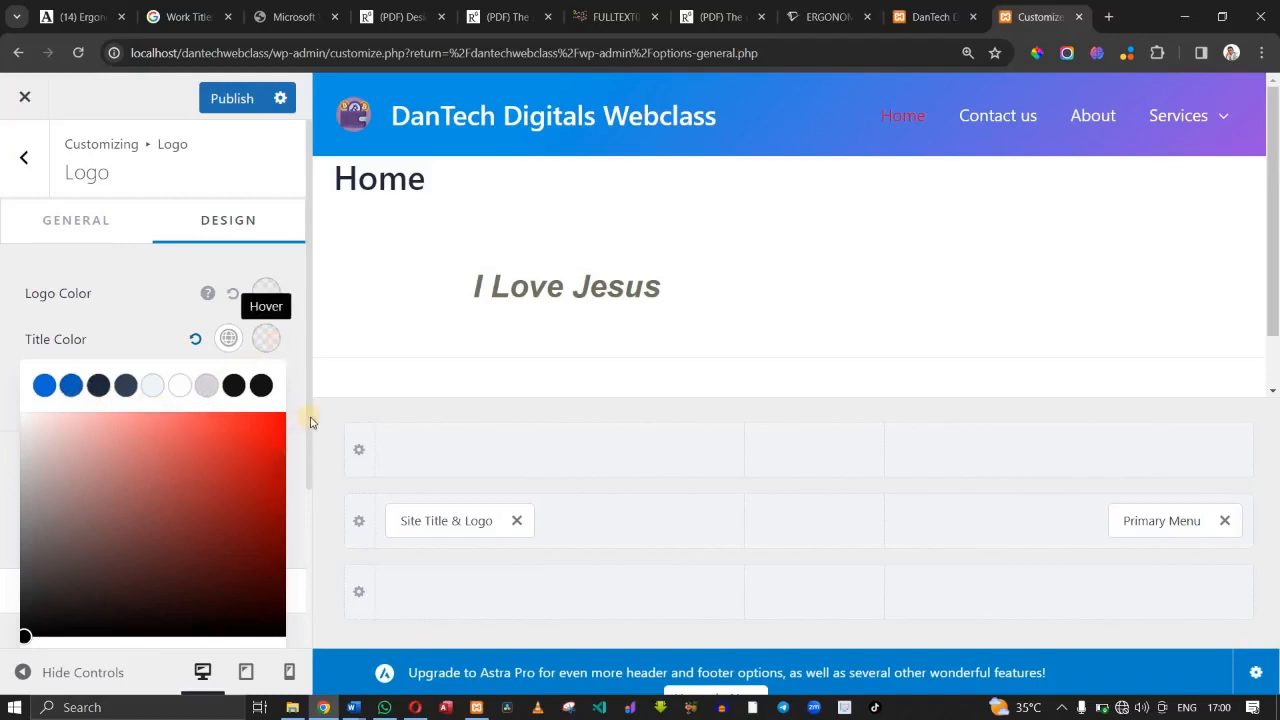
scroll(310, 422, down, 3)
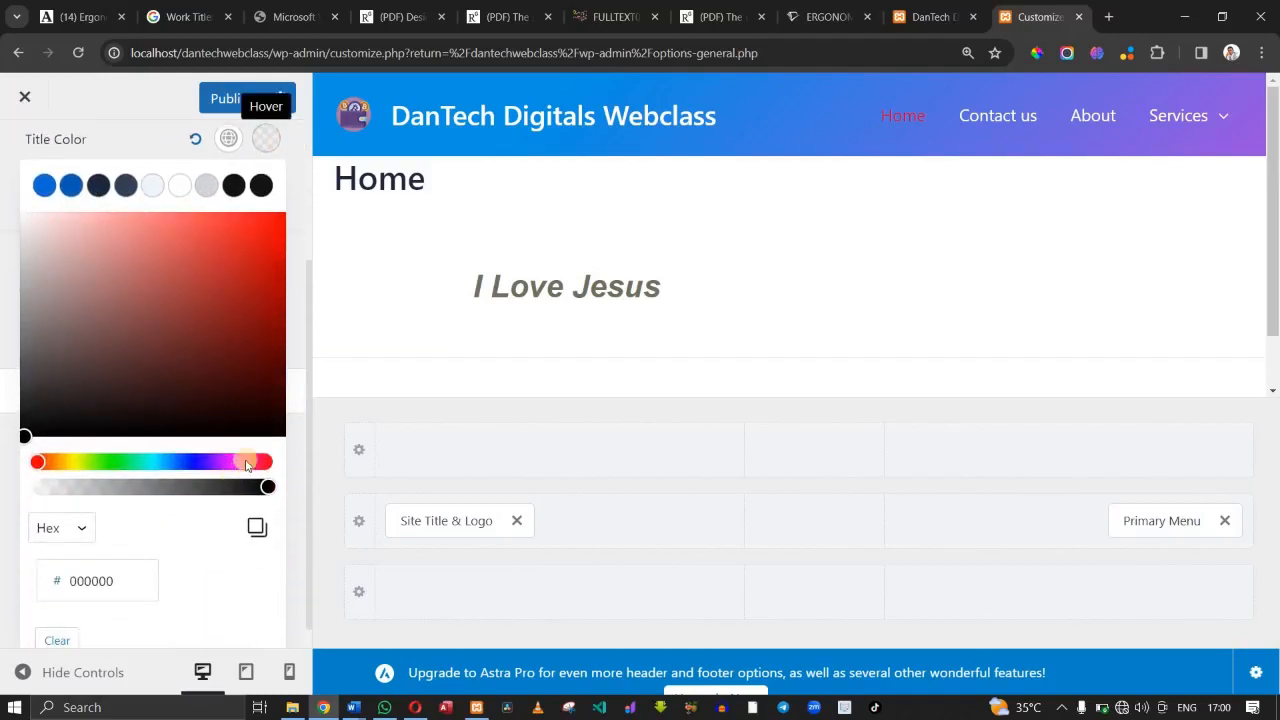
click(244, 462)
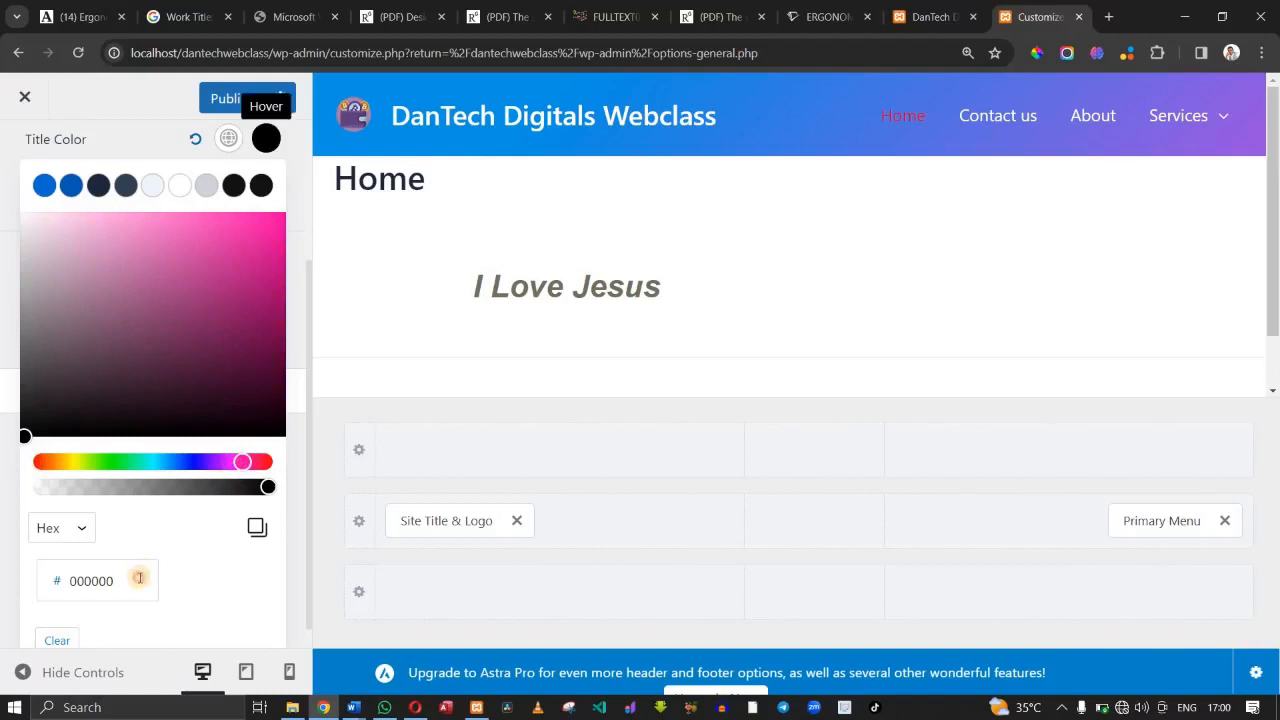
double_click(139, 578)
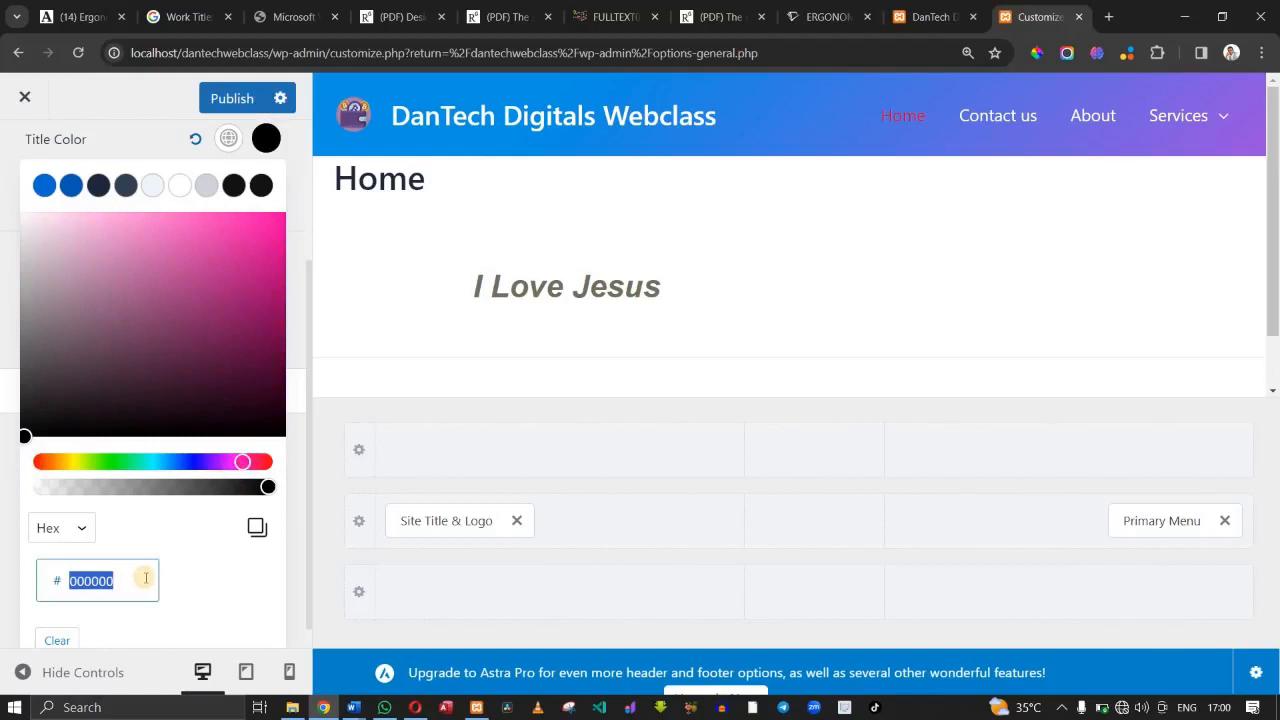
click(140, 578)
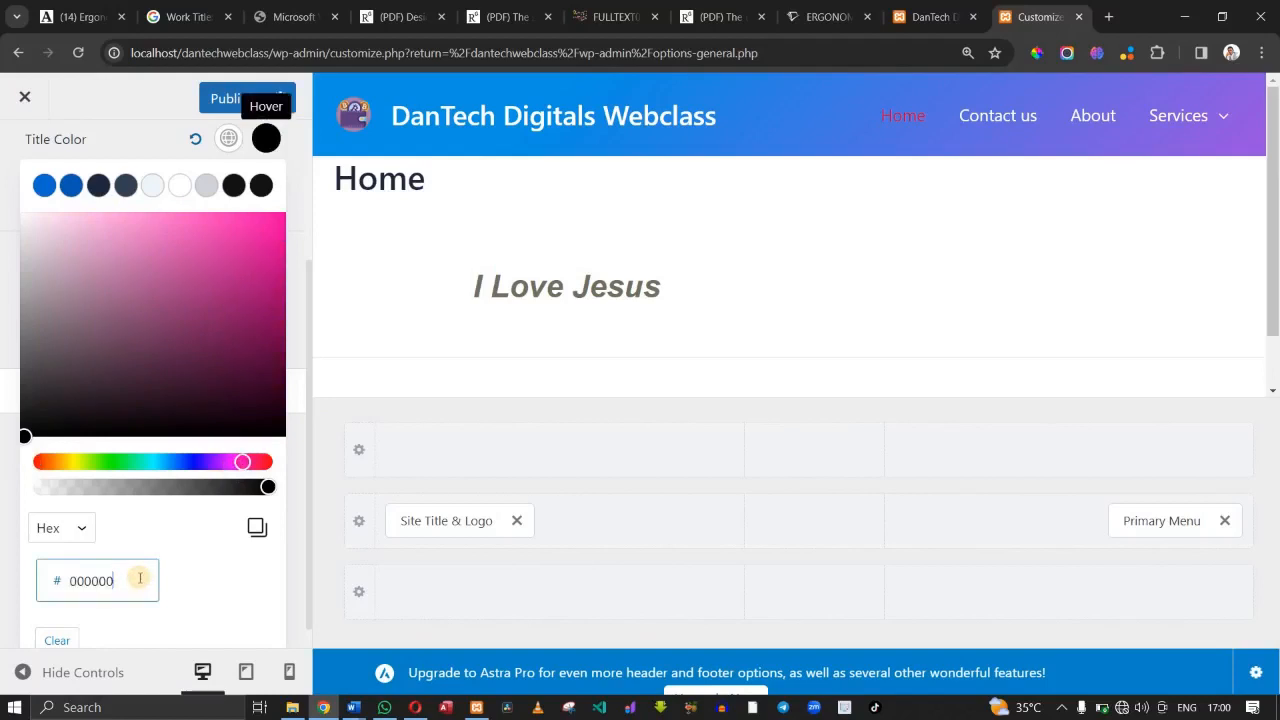
click(186, 580)
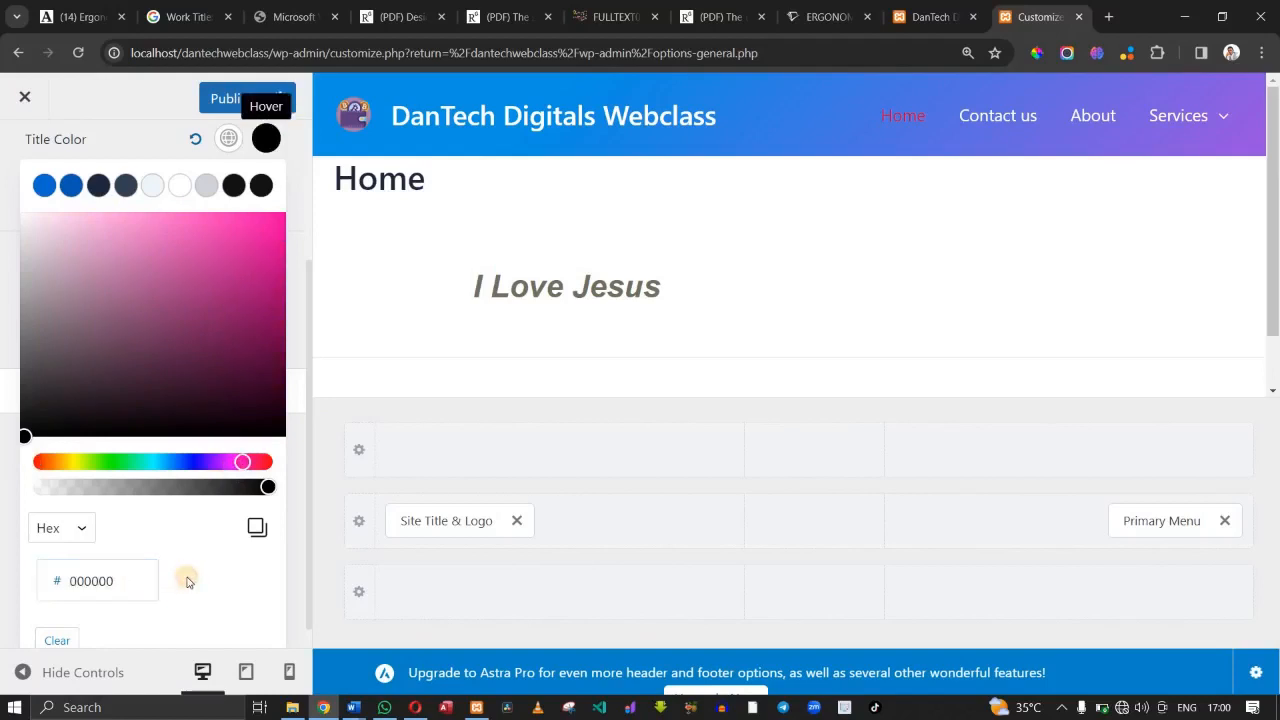
scroll(187, 582, down, 1)
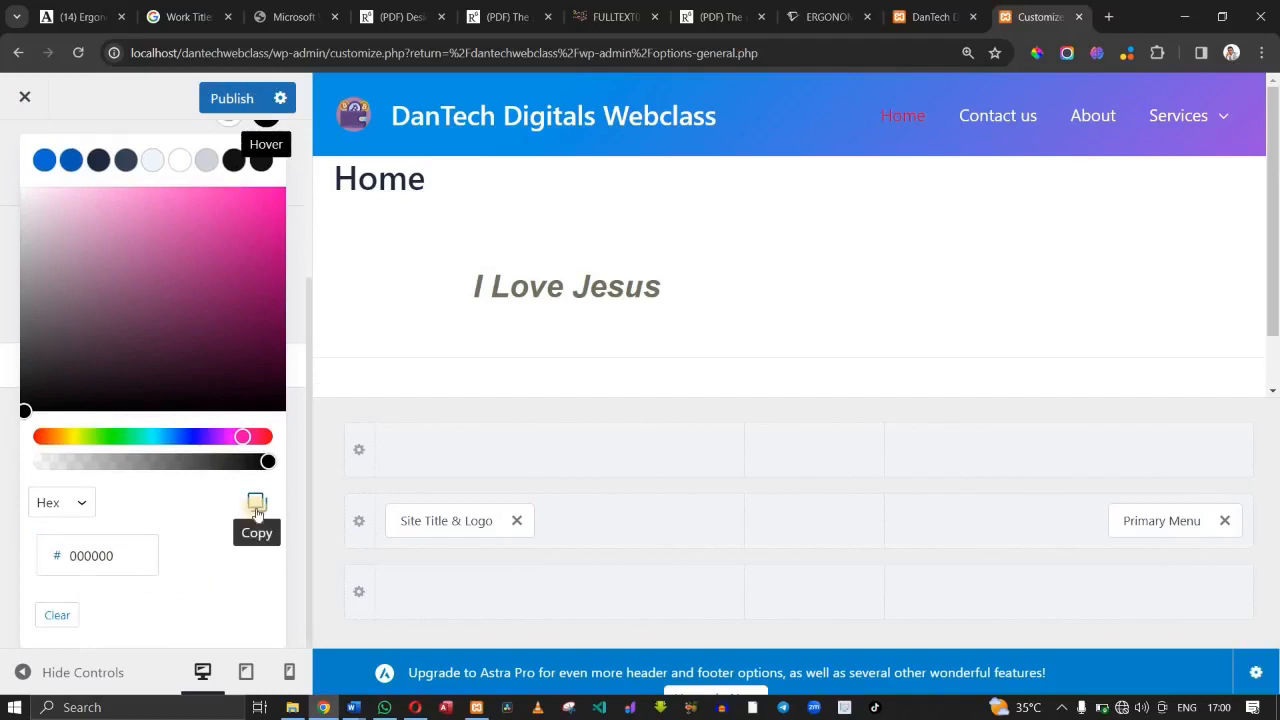
click(261, 357)
click(258, 291)
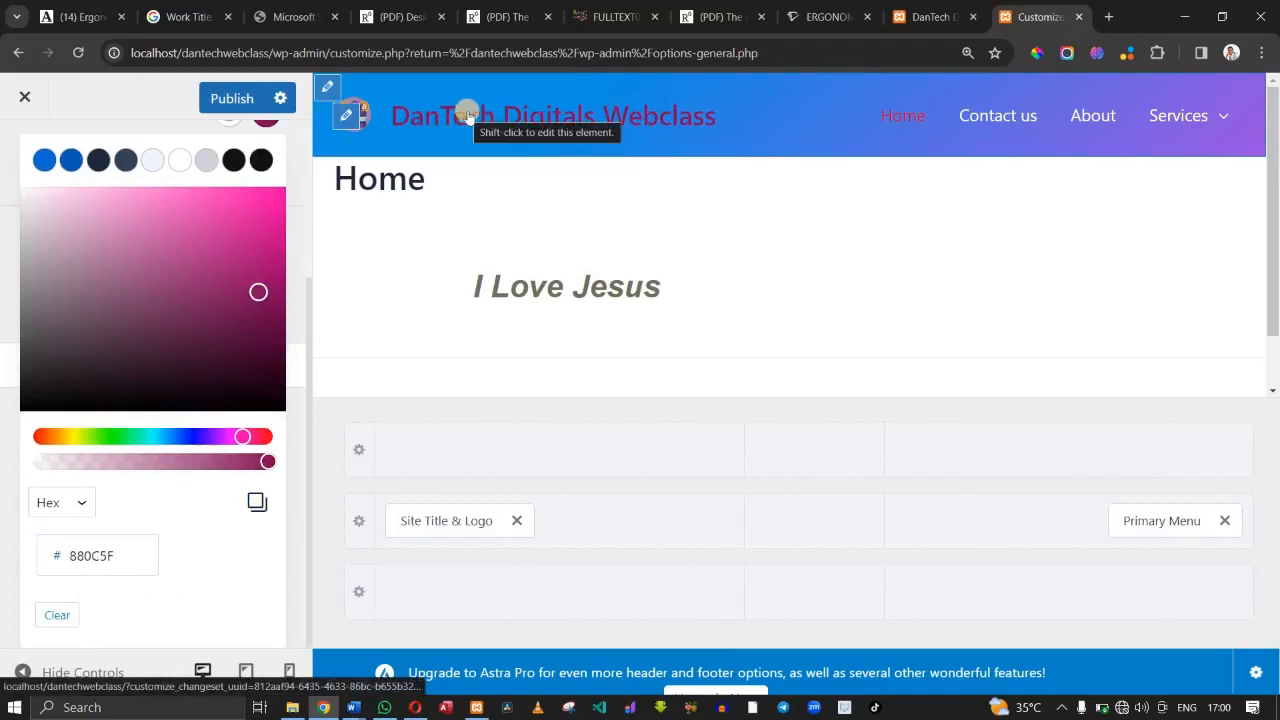
click(274, 260)
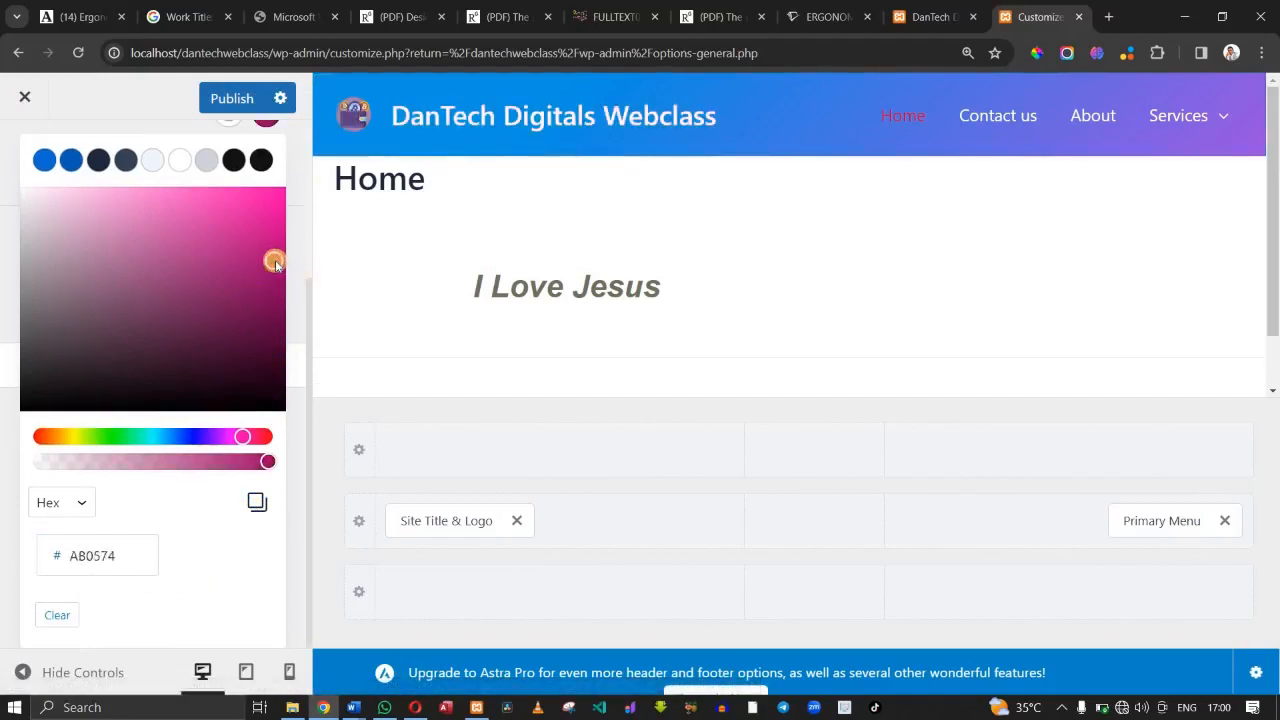
click(256, 506)
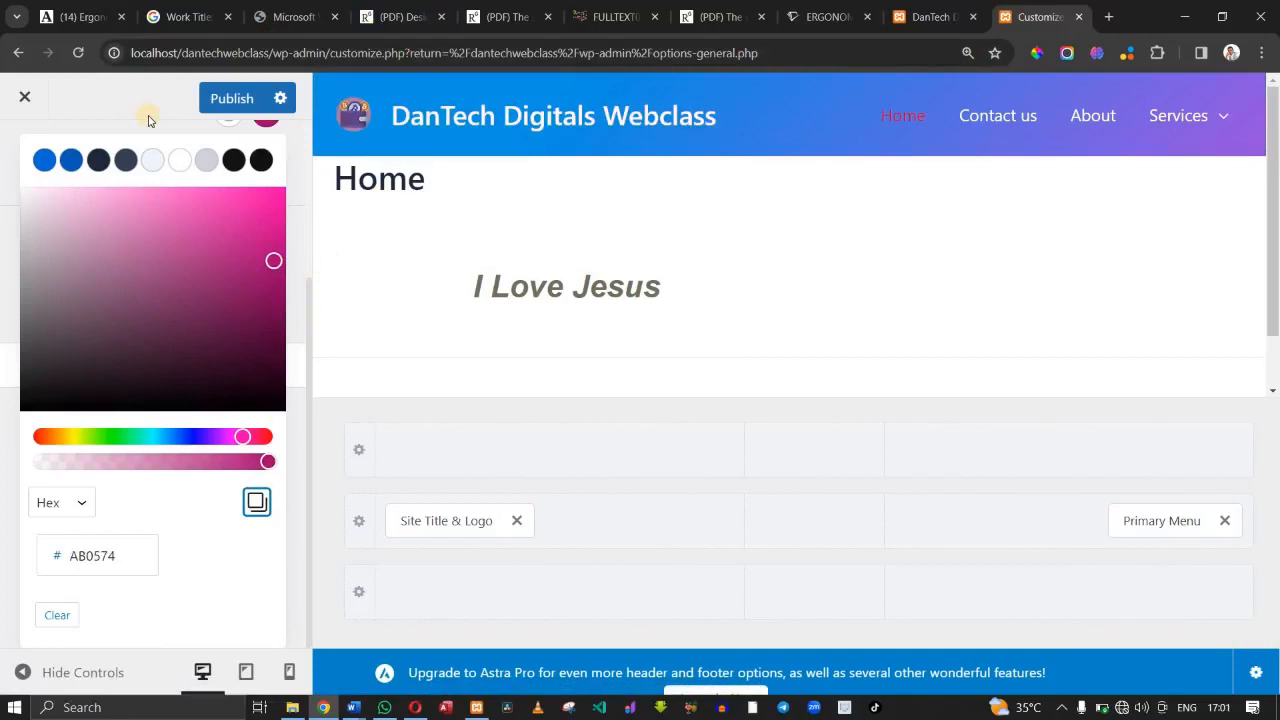
scroll(148, 120, up, 3)
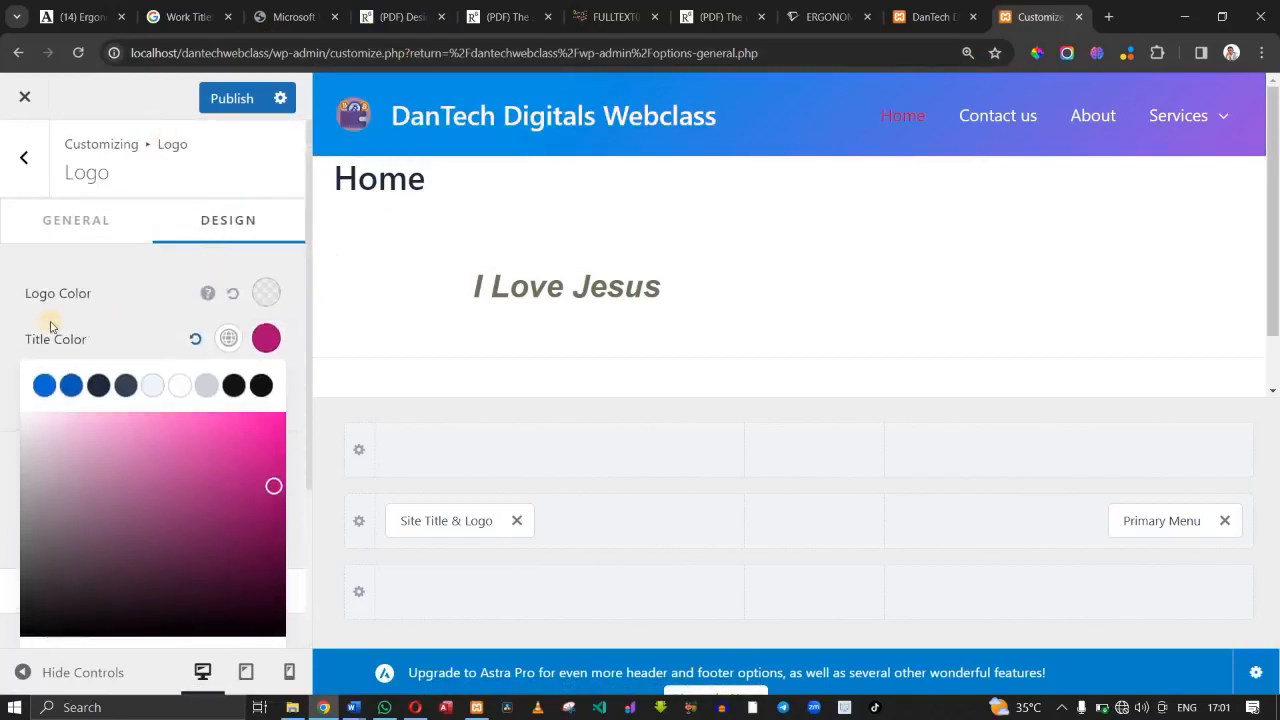
Try red and white as the logo colour, and reset the logo colour to its default.
click(268, 297)
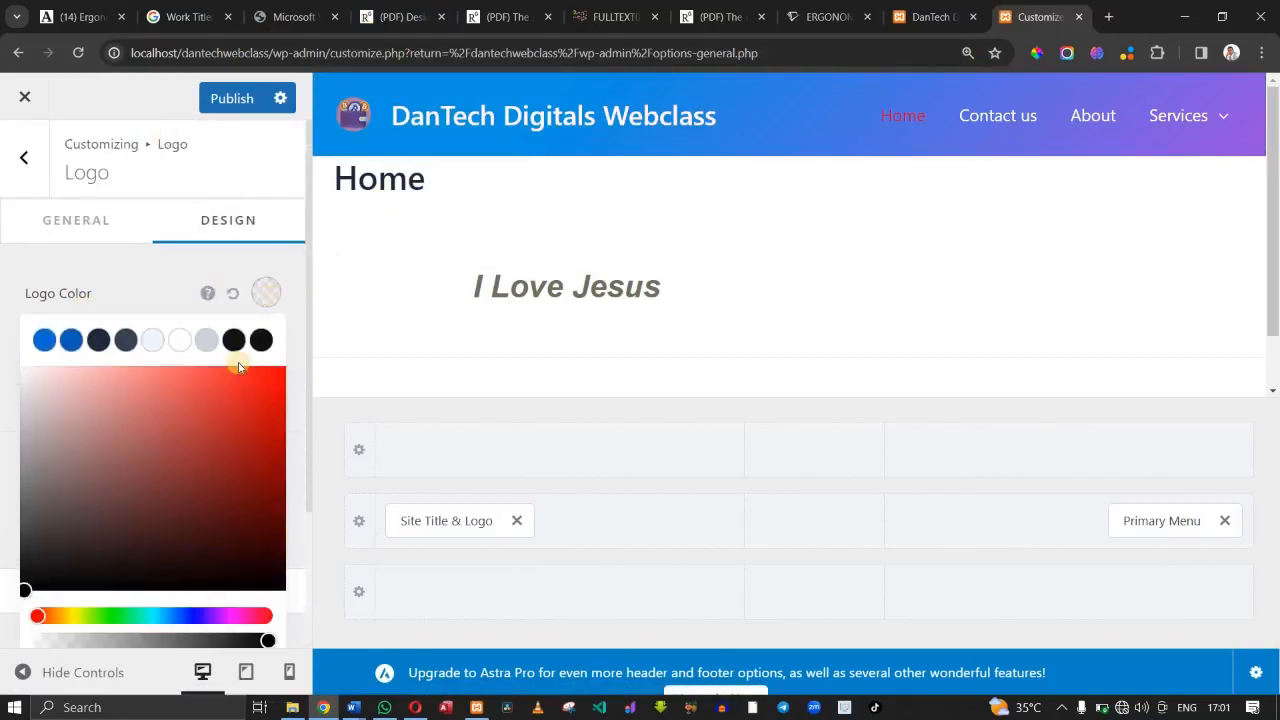
click(229, 397)
click(260, 400)
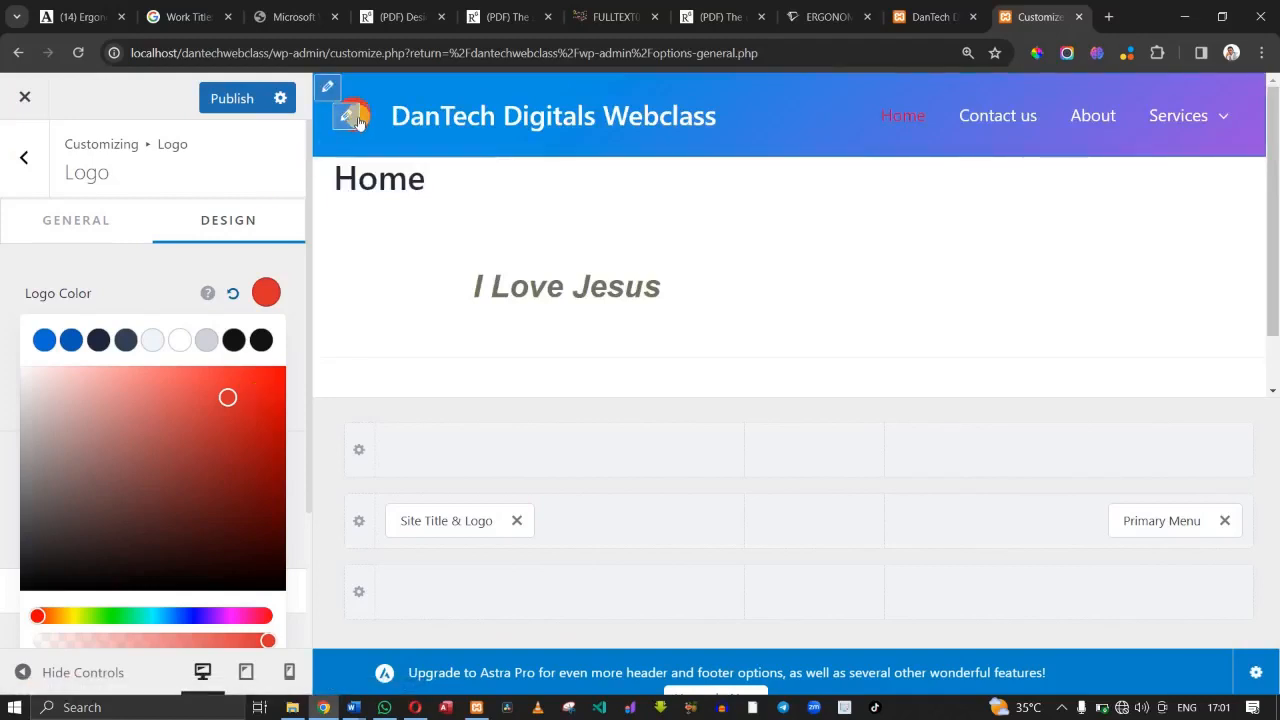
click(179, 341)
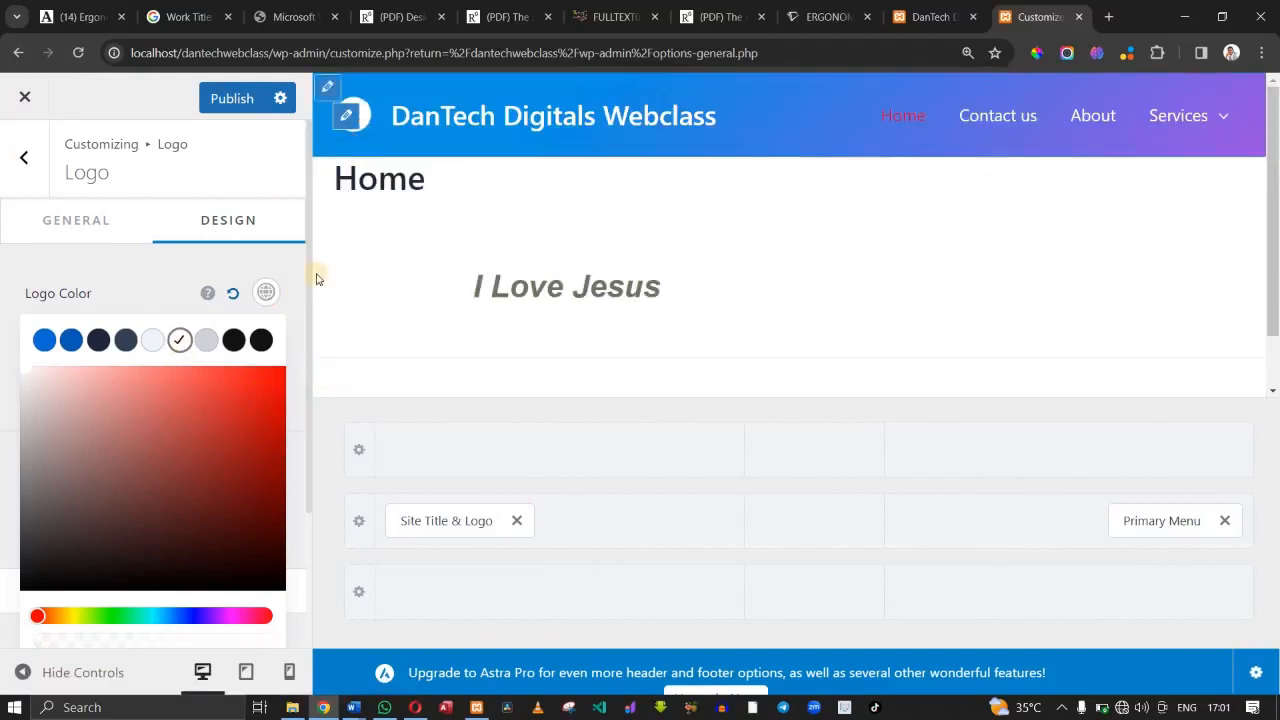
click(234, 294)
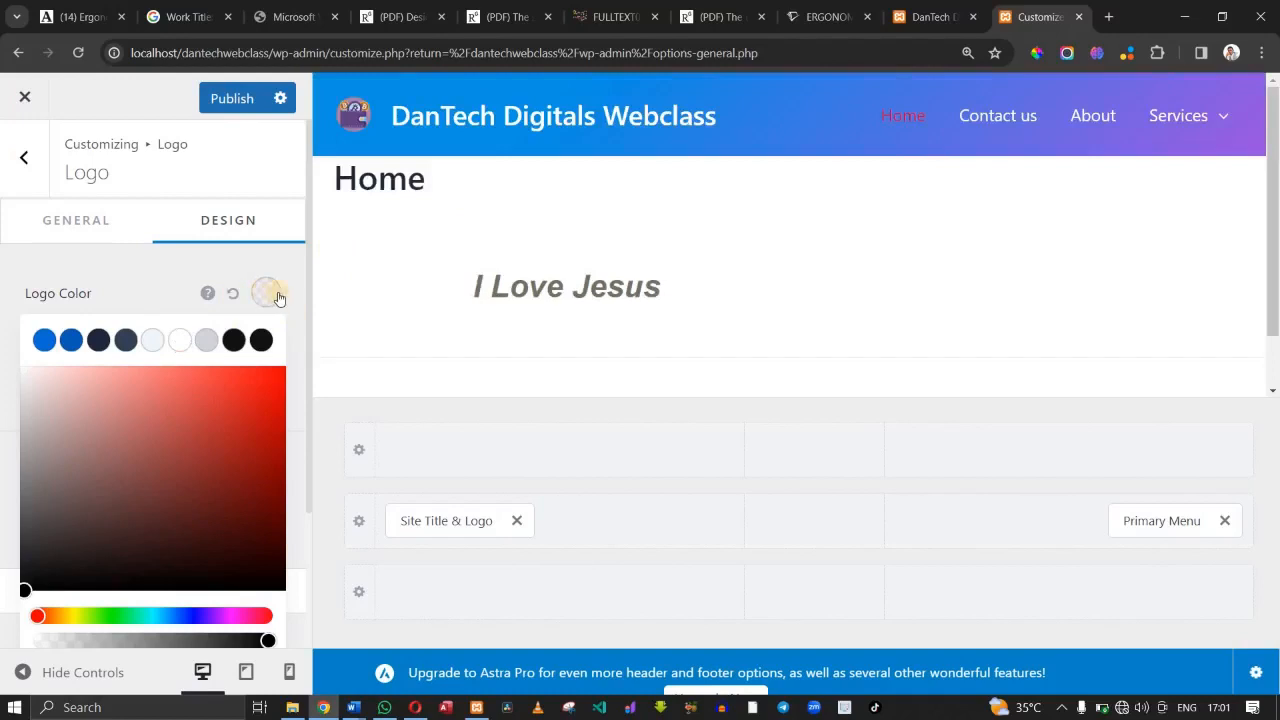
Publish the logo and site title colour changes.
drag(312, 305, 305, 274)
click(247, 107)
click(237, 100)
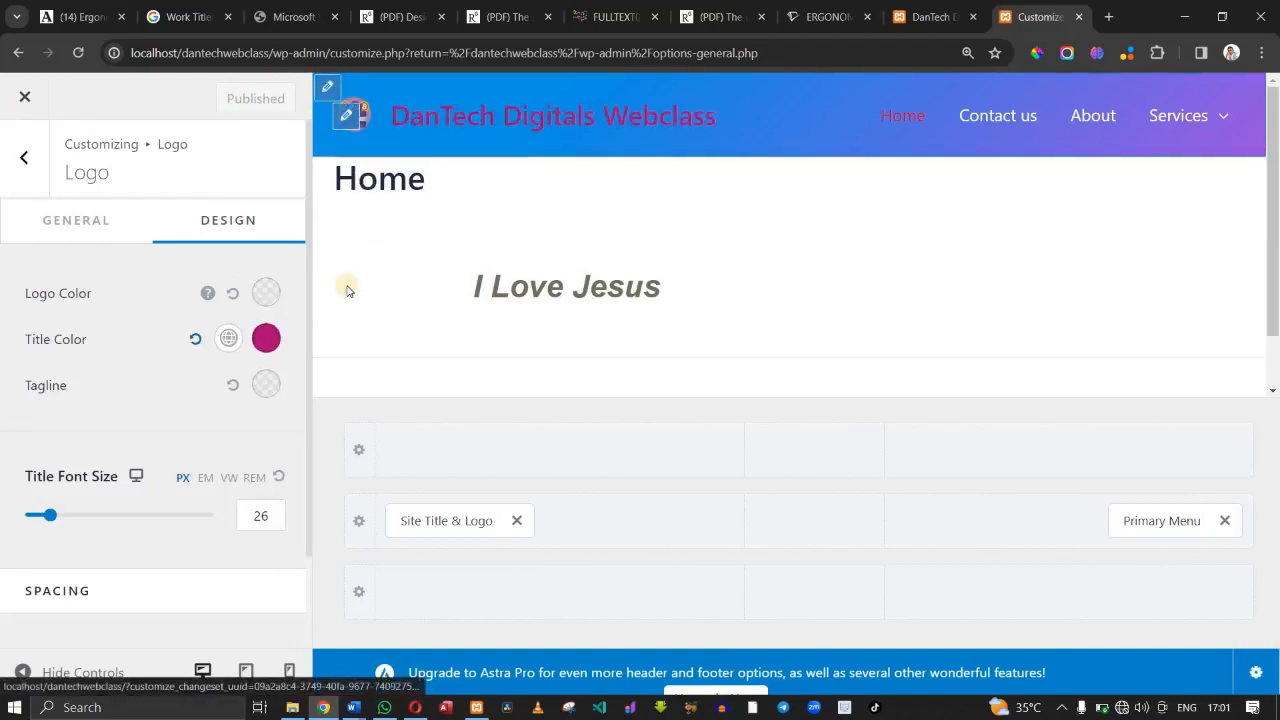
Clear the magenta hover colour of the site title.
click(265, 352)
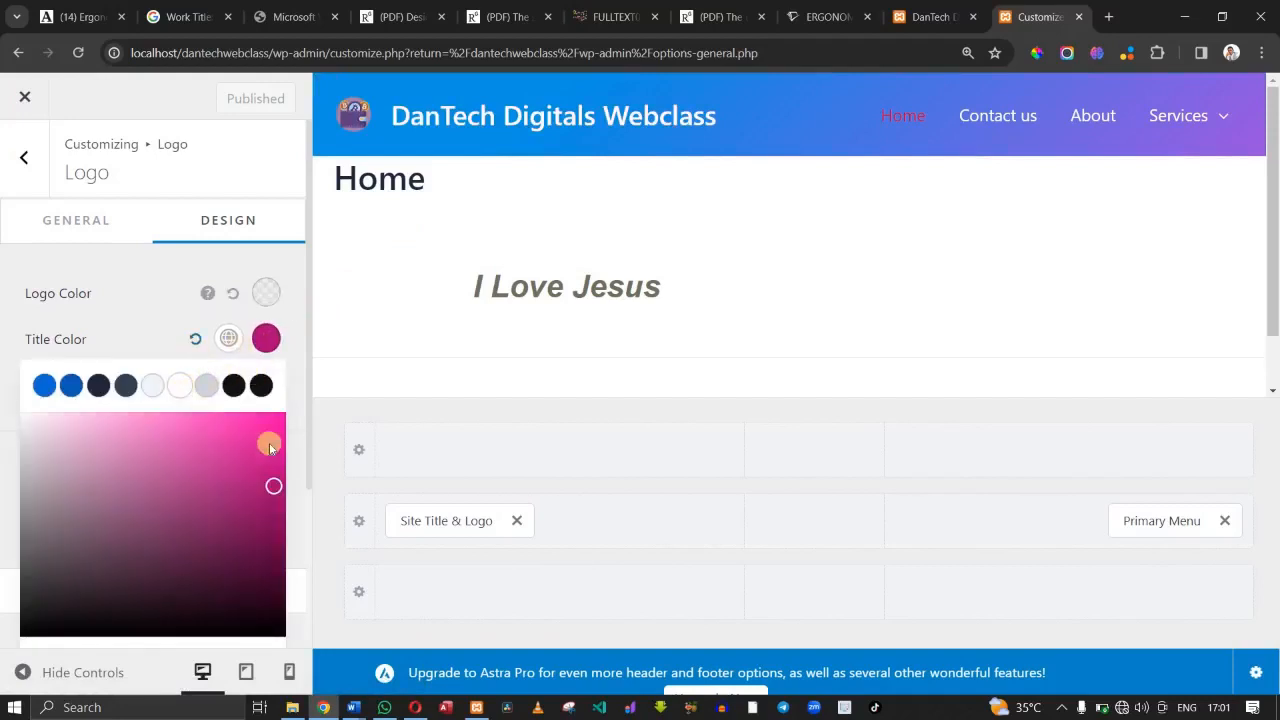
scroll(287, 444, down, 3)
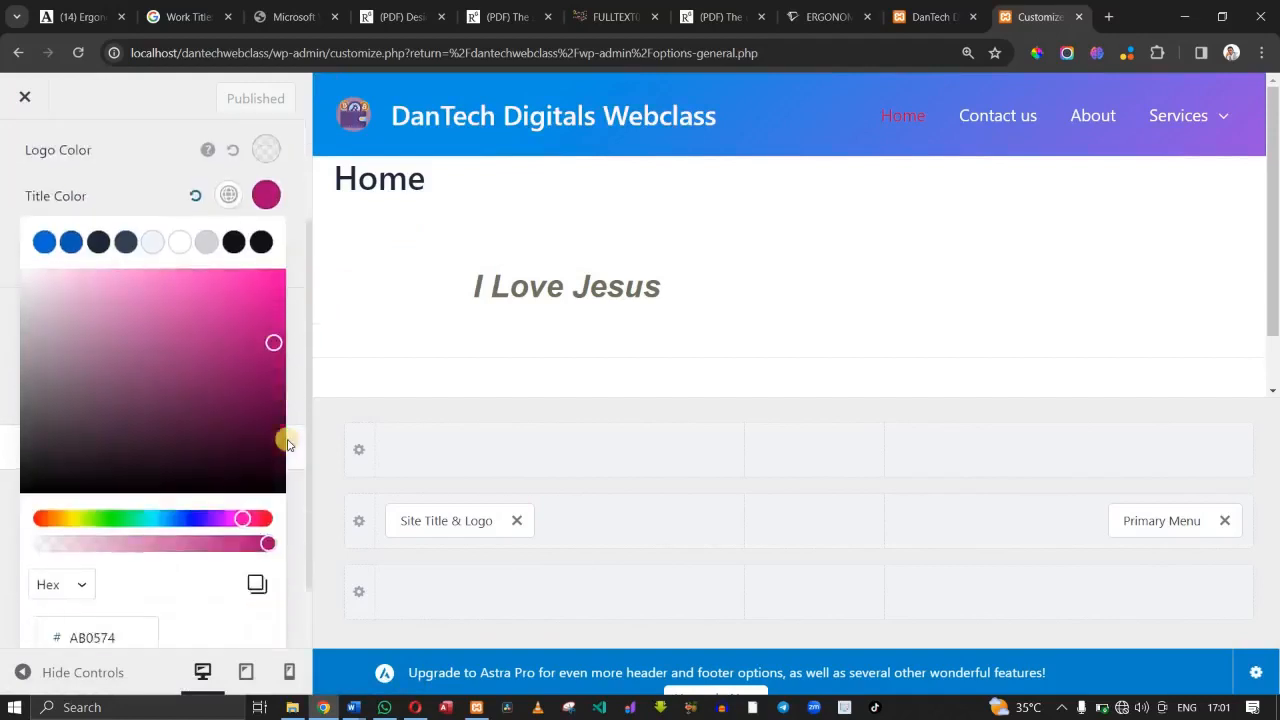
drag(117, 461, 5, 467)
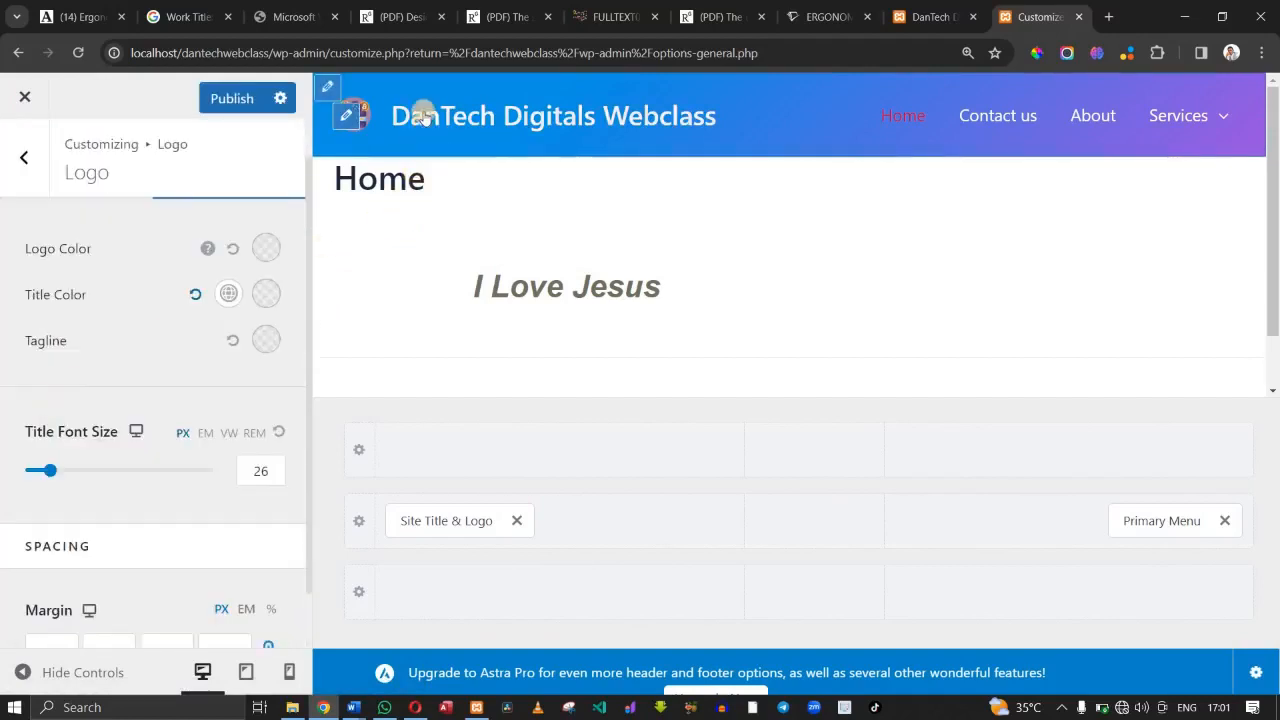
Reset the site title colours to default and set the normal title colour to white.
click(263, 296)
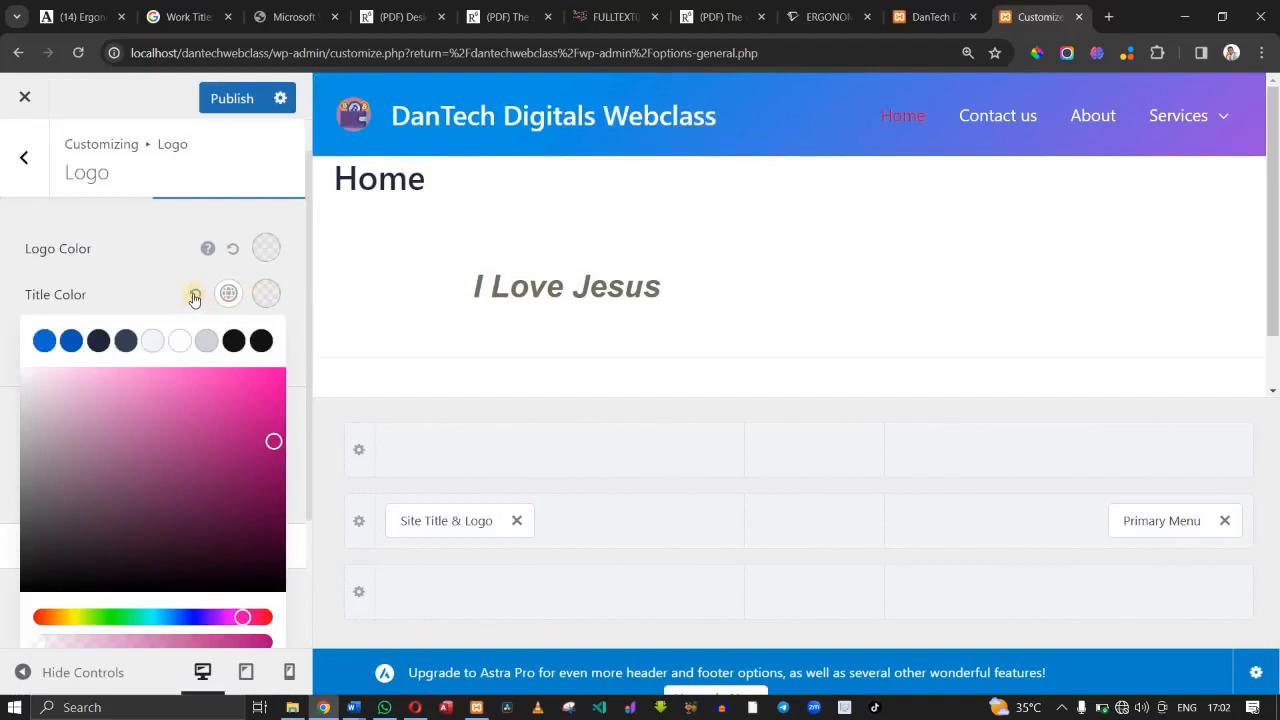
click(194, 298)
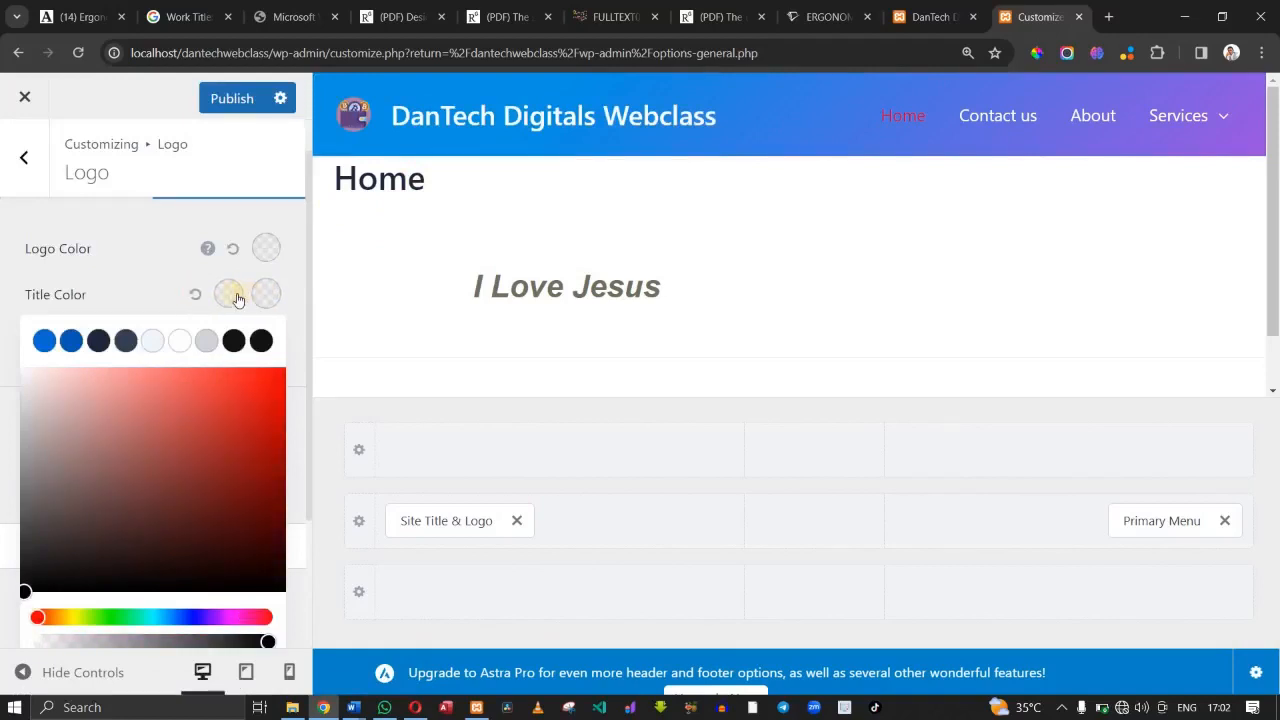
click(179, 342)
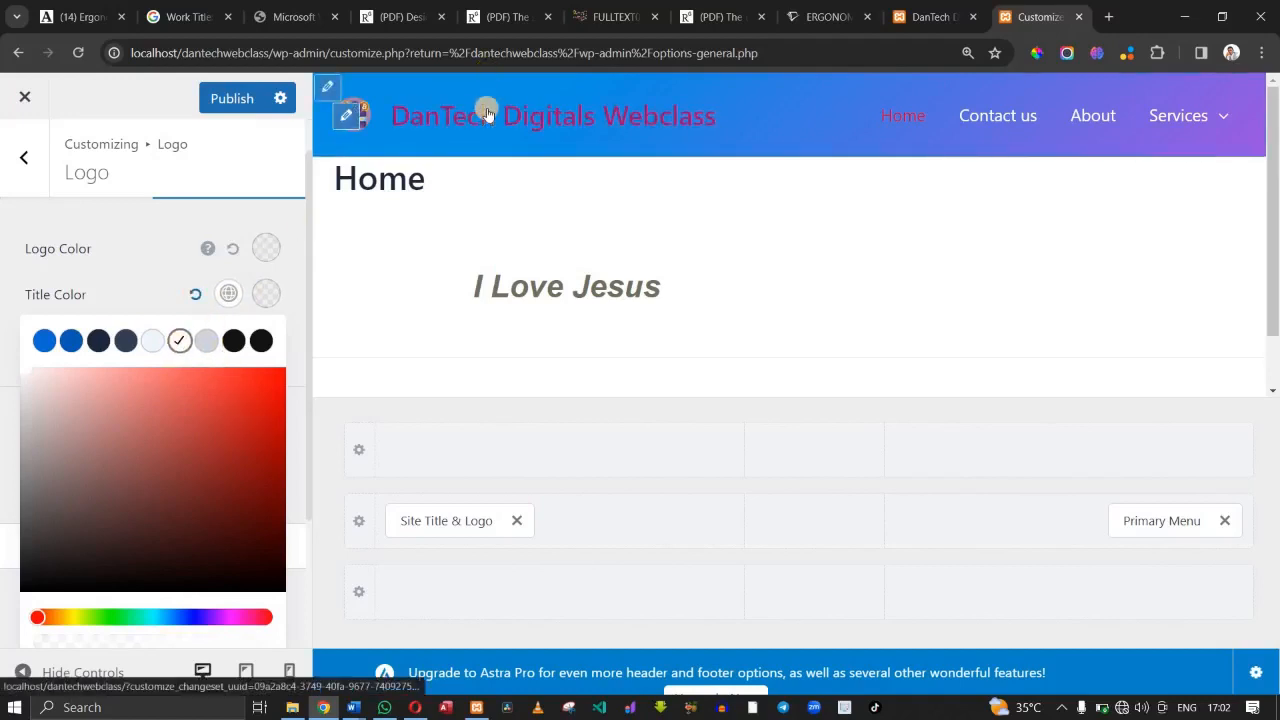
click(167, 256)
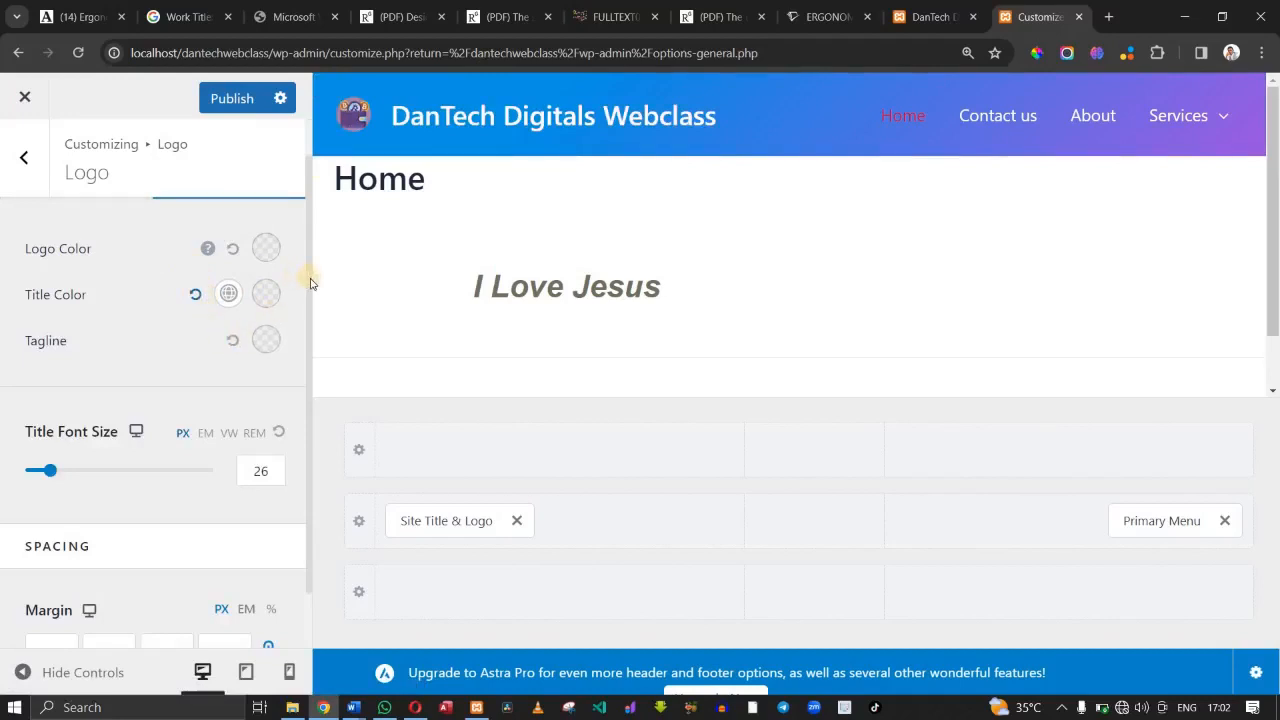
Set the site title's hover colour to white and publish the changes.
scroll(295, 320, down, 1)
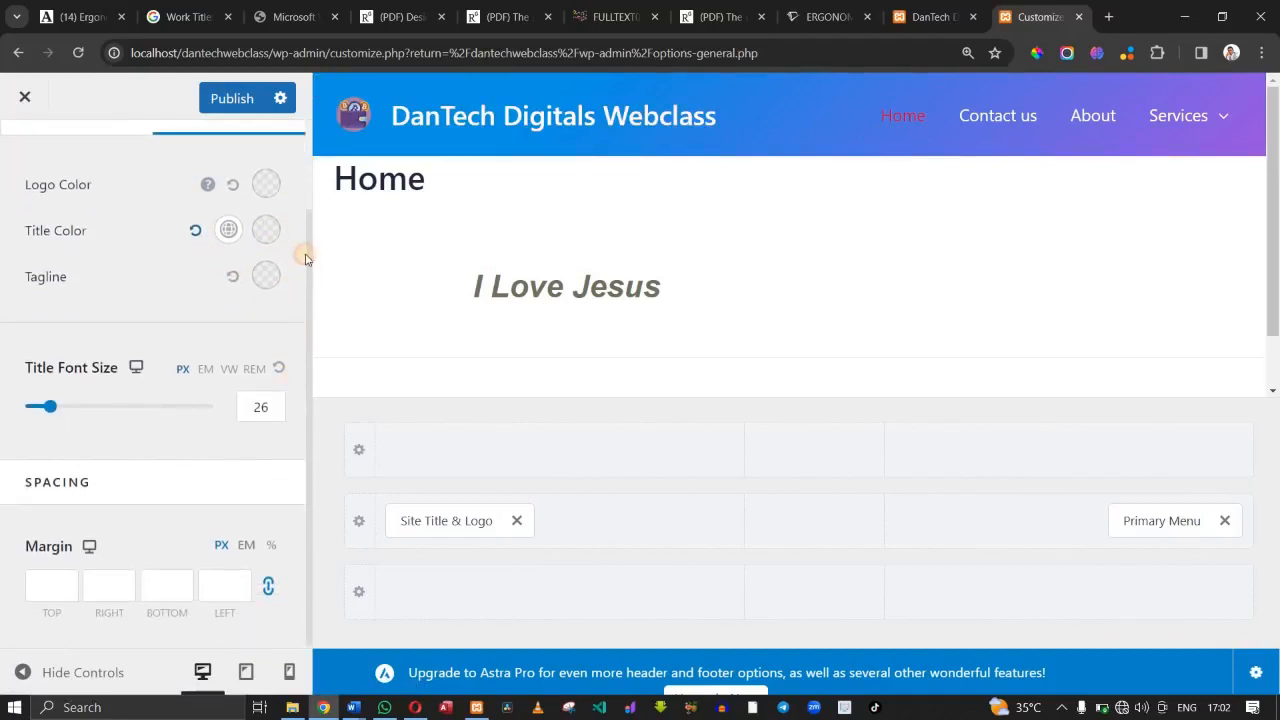
scroll(303, 251, up, 2)
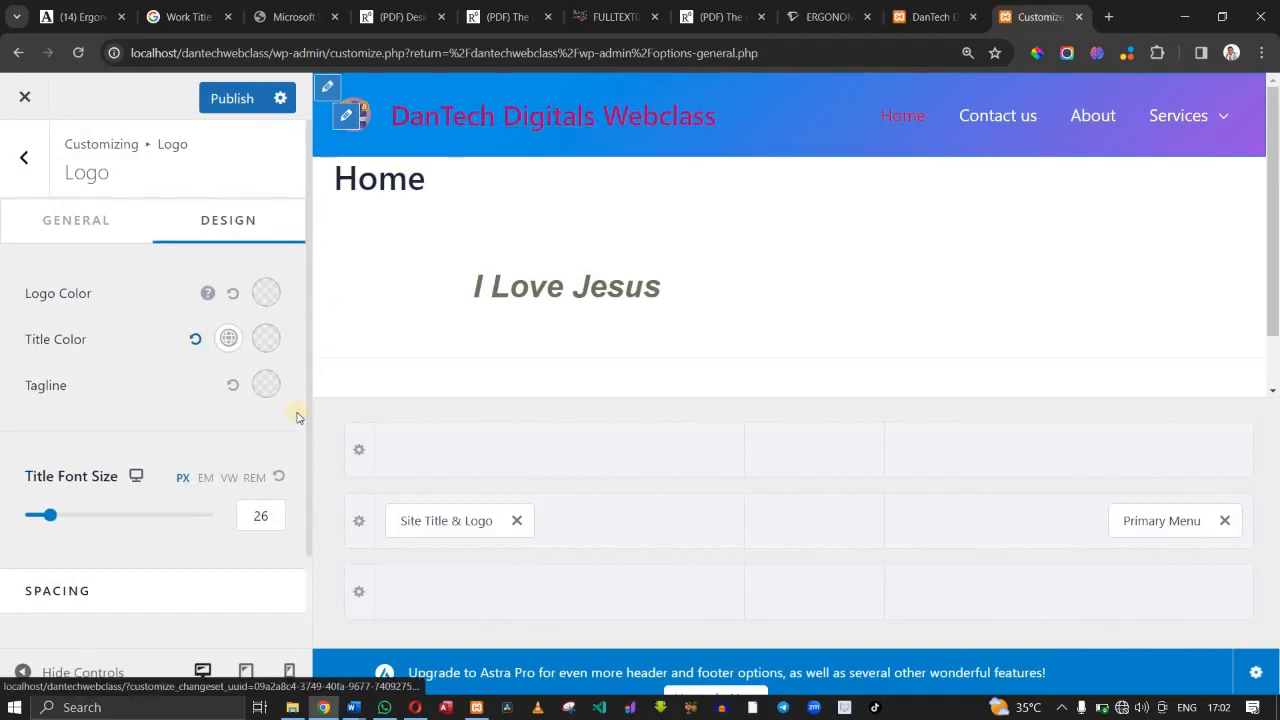
click(266, 339)
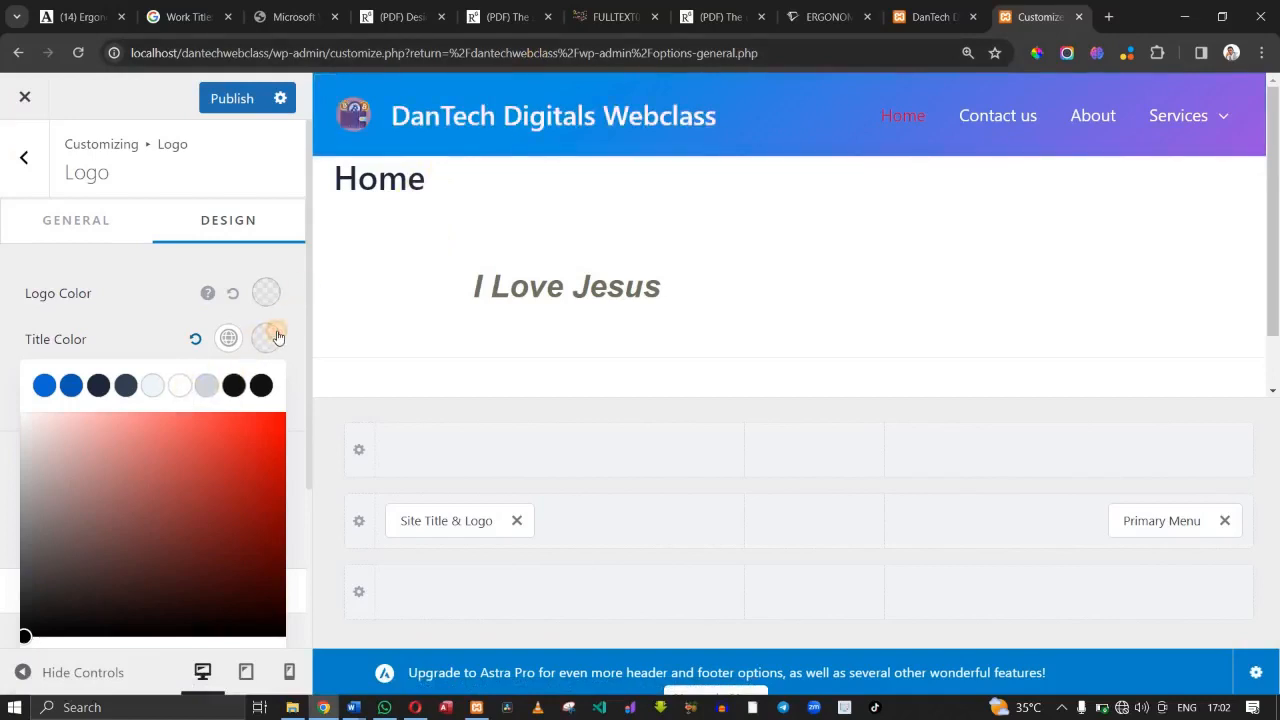
click(181, 385)
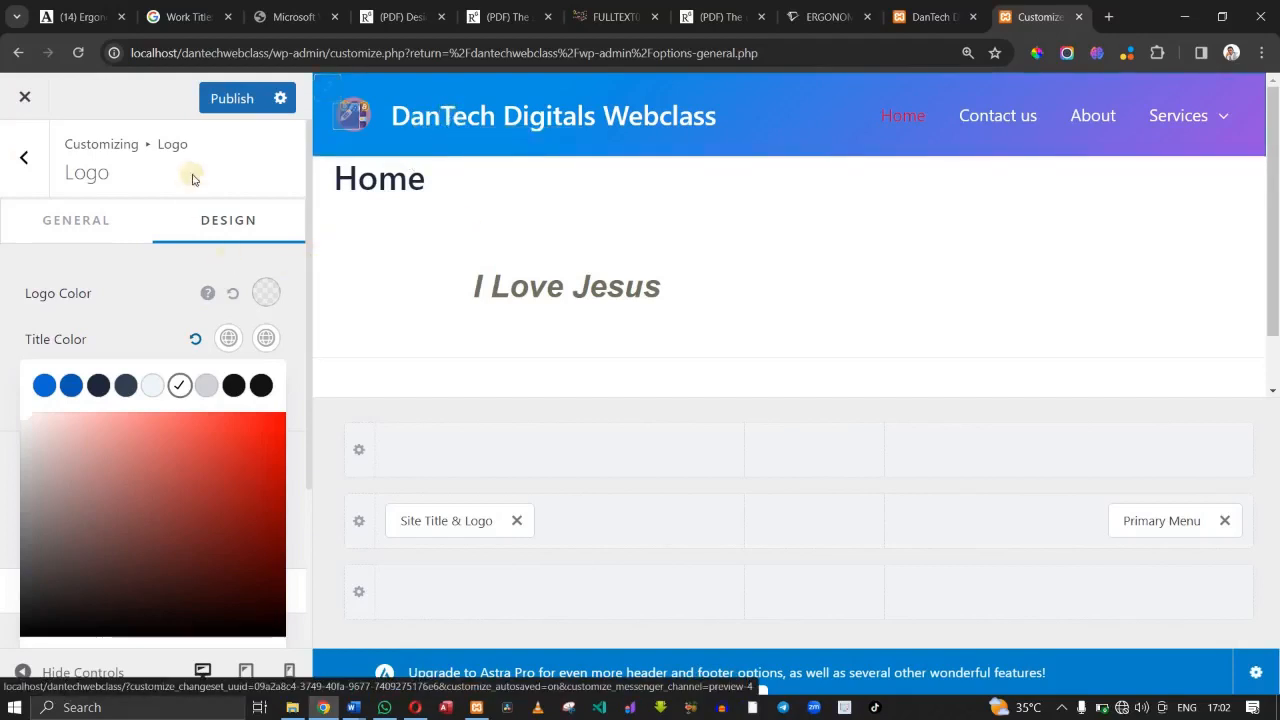
click(205, 100)
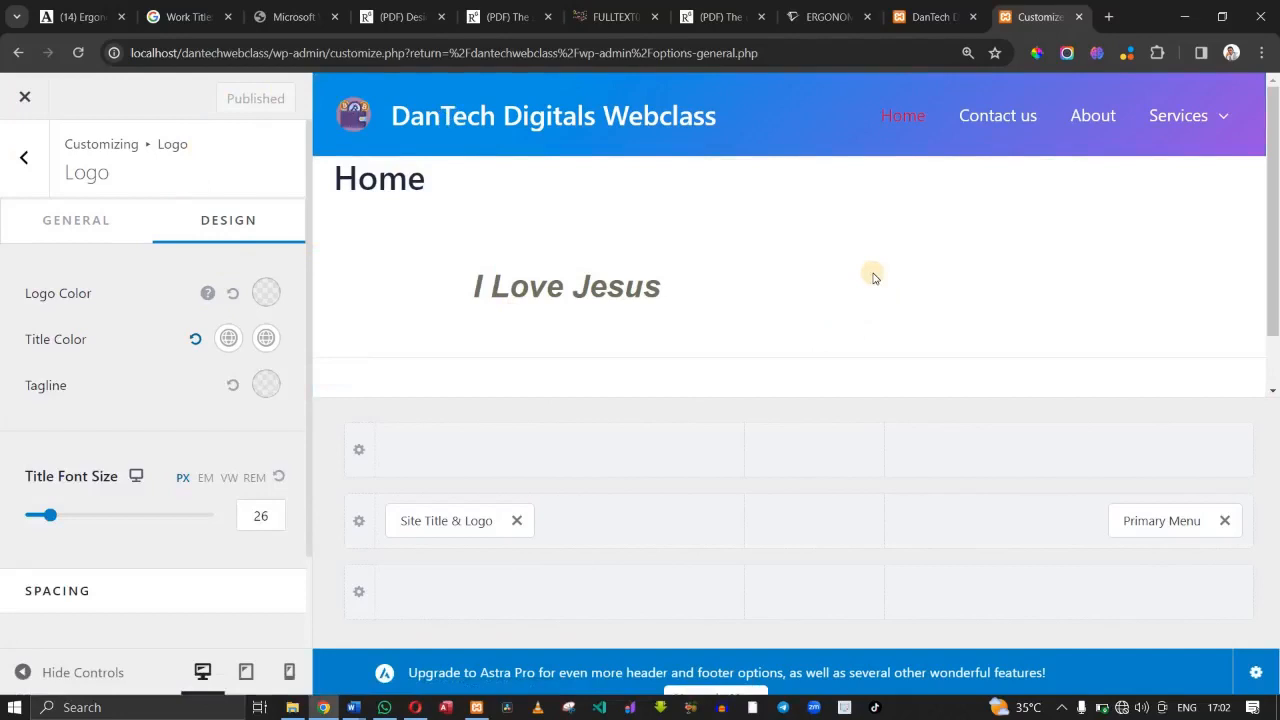
Reload the live home page to examine the restyled header and the Services submenu.
click(943, 17)
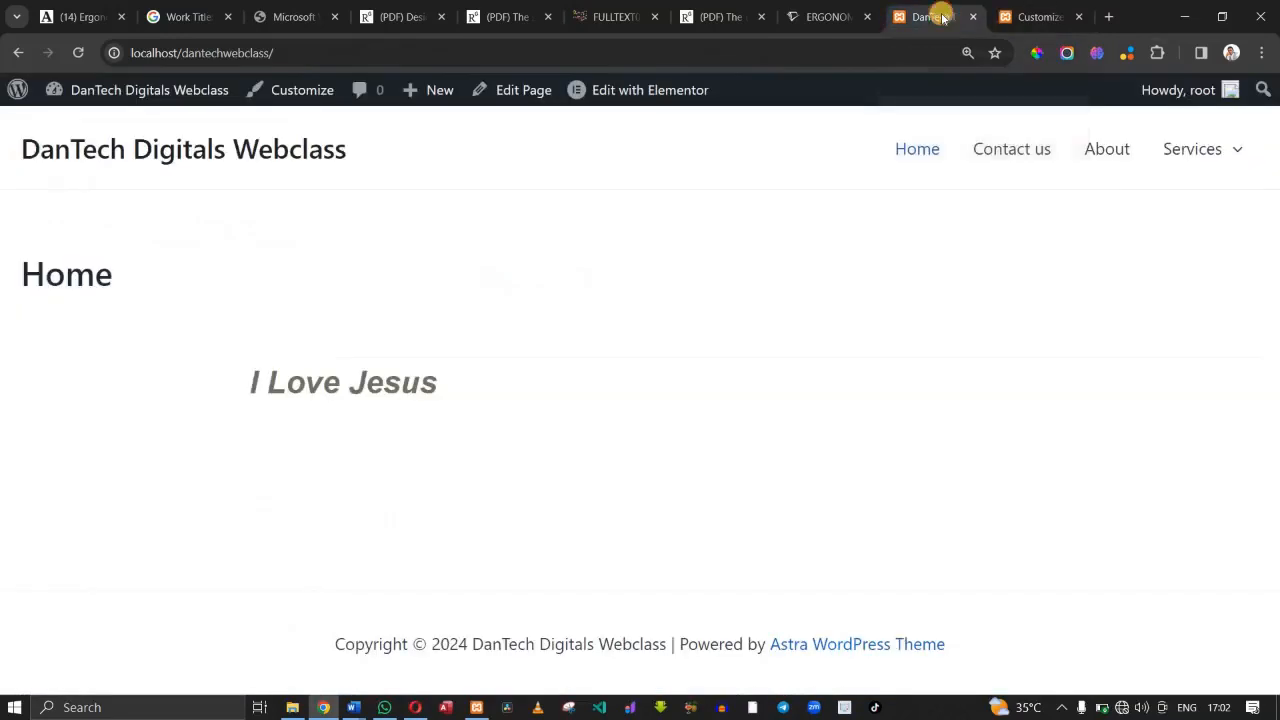
click(72, 53)
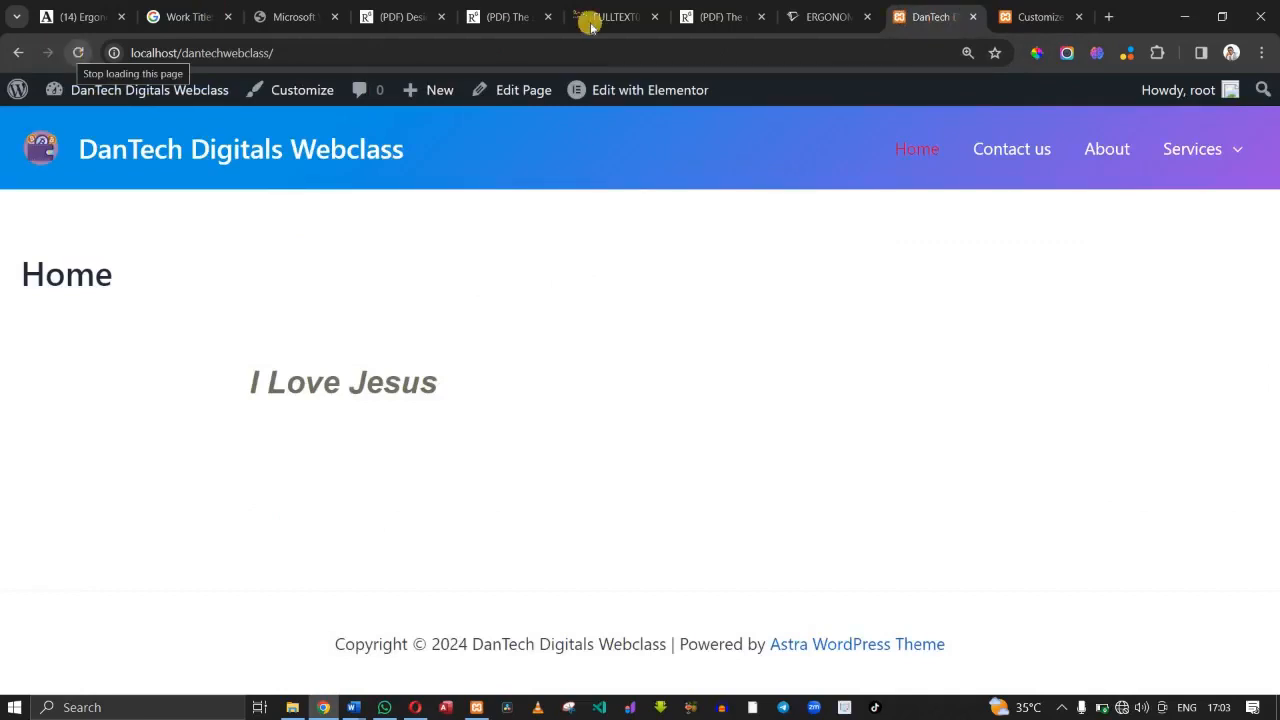
mouse_move(1243, 149)
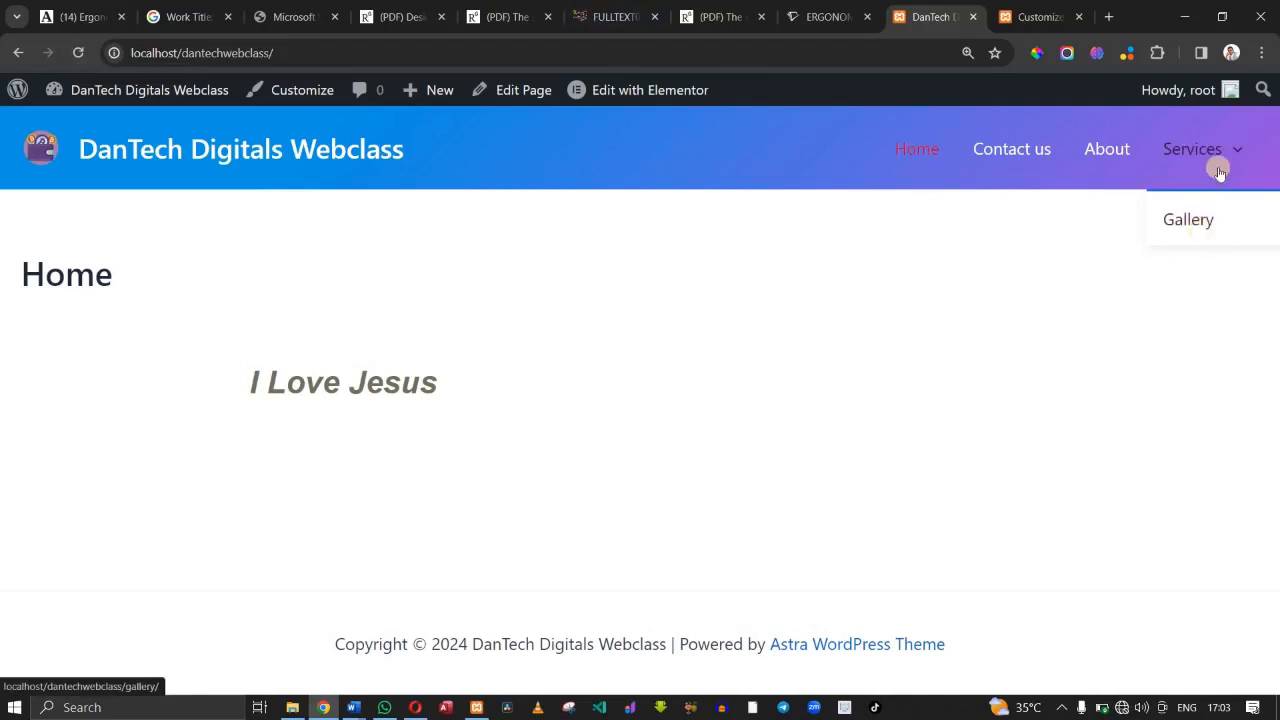